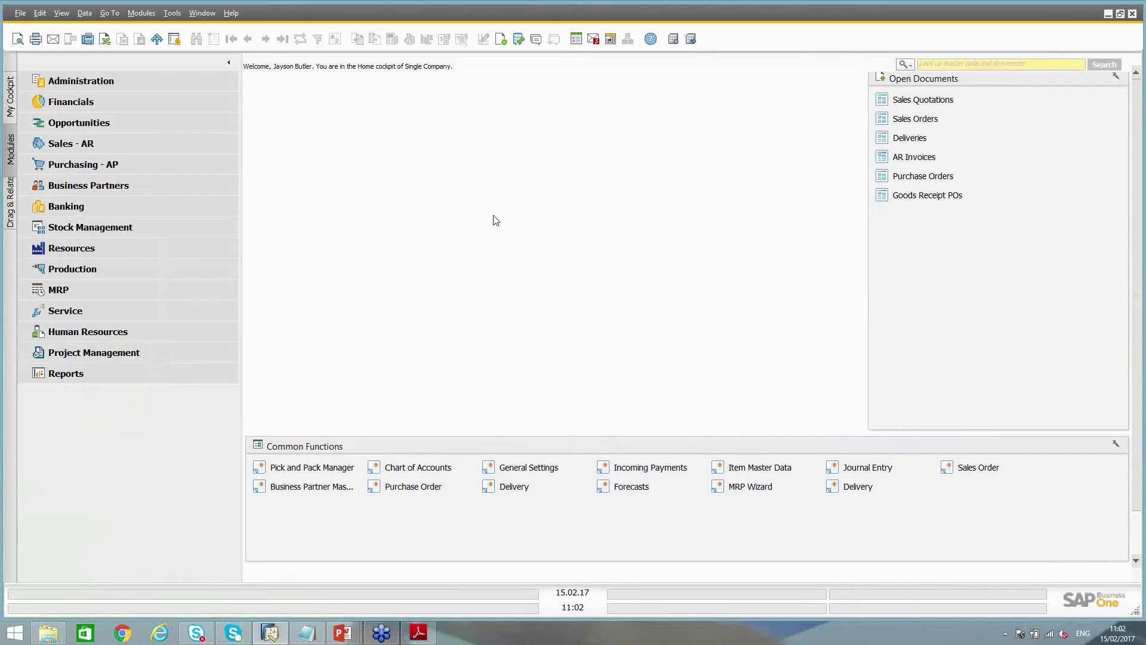
Expand Stock Management in the Modules pane and launch Item Master Data
{"action": "left_click", "coordinate": [120, 144]}
{"action": "left_click", "coordinate": [104, 85]}
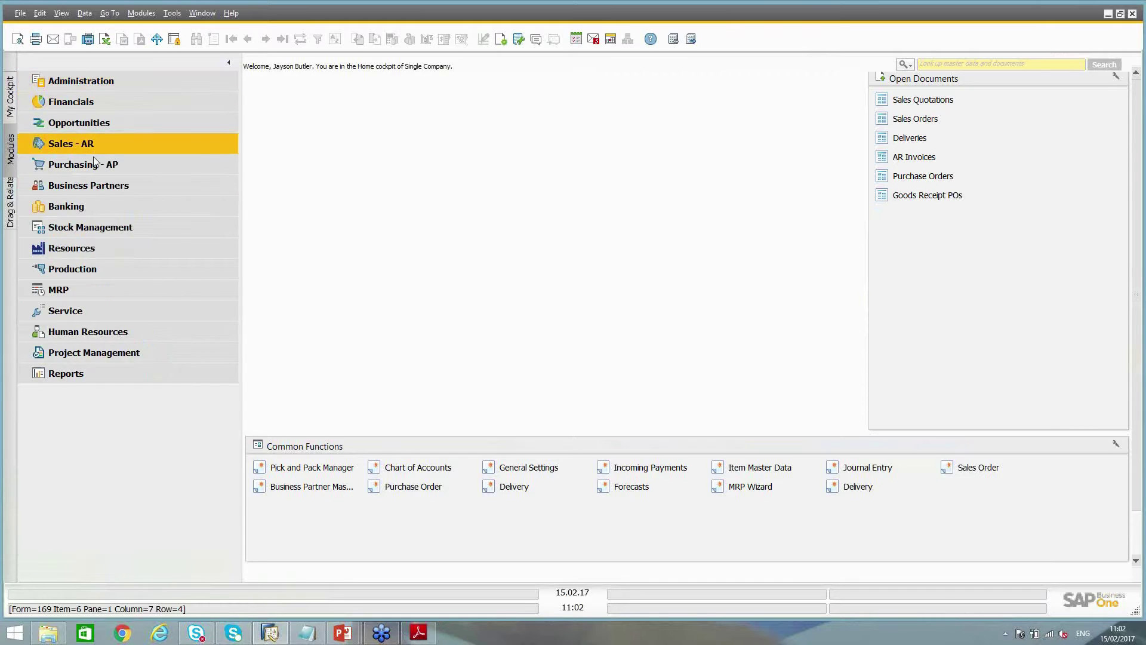
{"action": "left_click", "coordinate": [82, 228]}
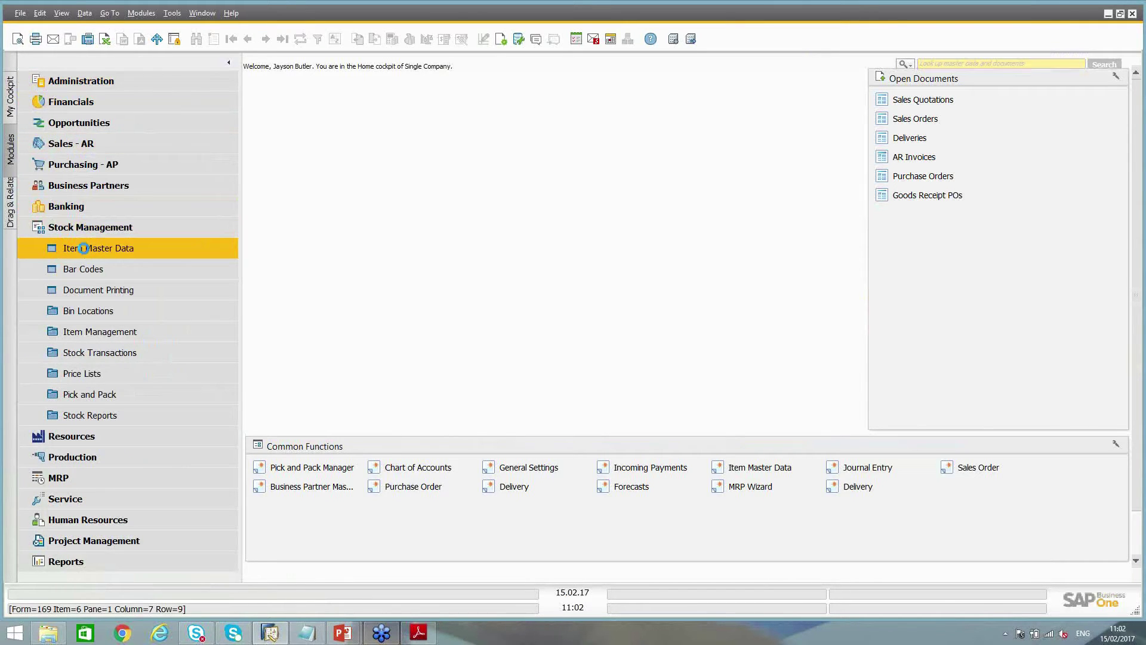
{"action": "left_click", "coordinate": [83, 248]}
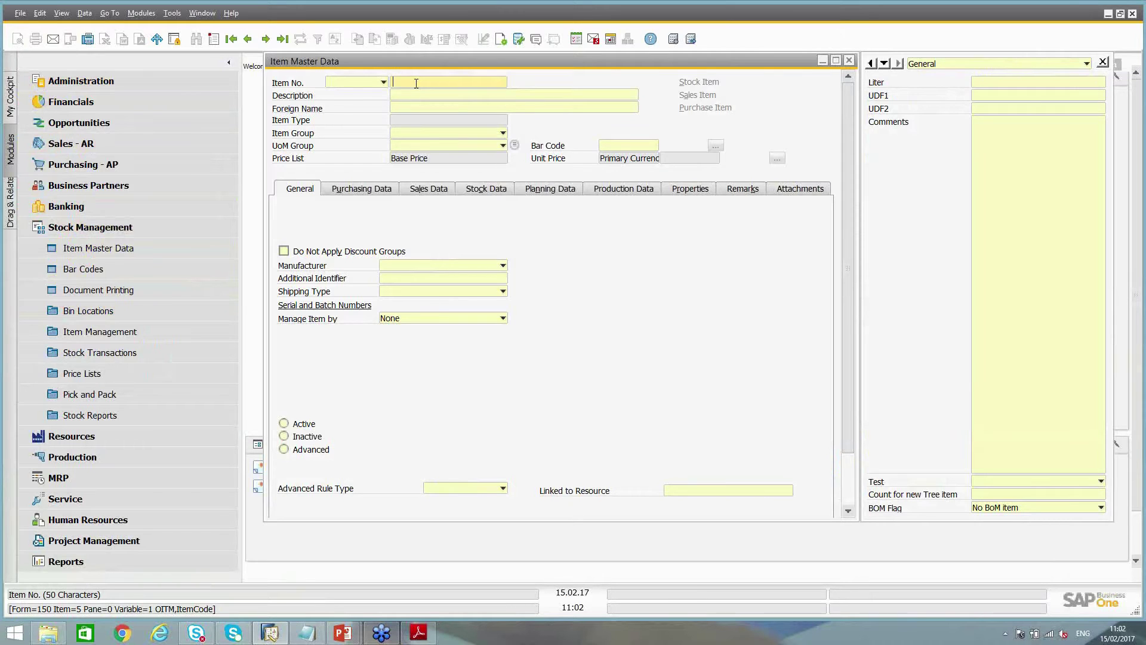
{"action": "left_click", "coordinate": [61, 13]}
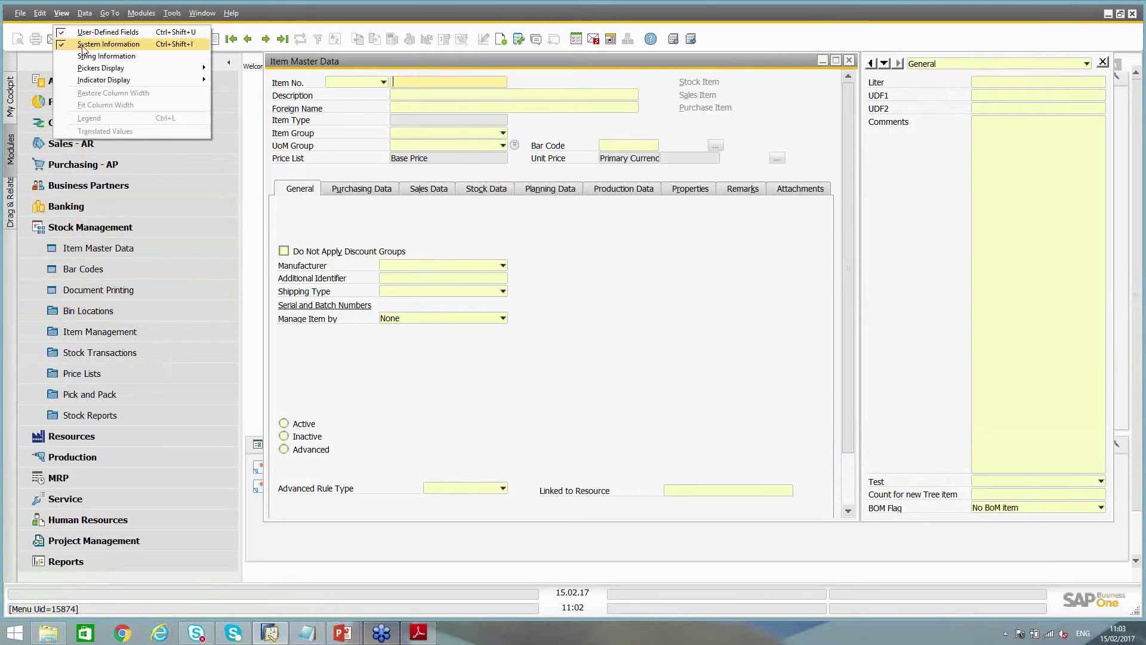
{"action": "left_click", "coordinate": [314, 59]}
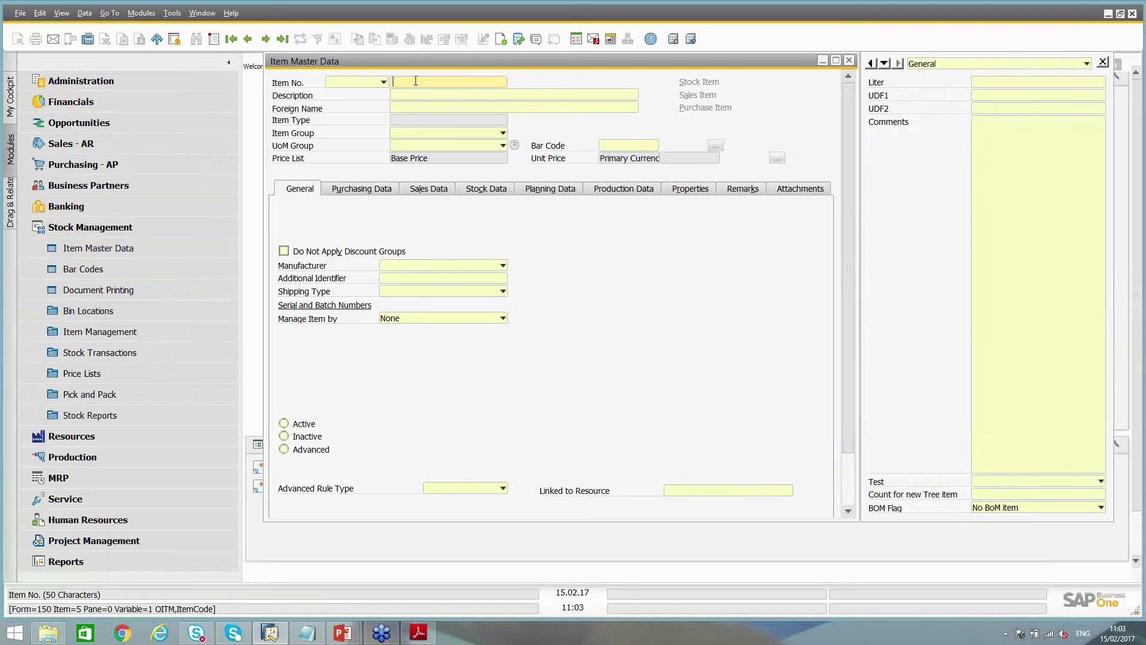
{"action": "left_click", "coordinate": [399, 97]}
View the warehouse stock data of first item A00001, J.B. Officeprint 1421, then close the form
{"action": "left_click", "coordinate": [487, 190]}
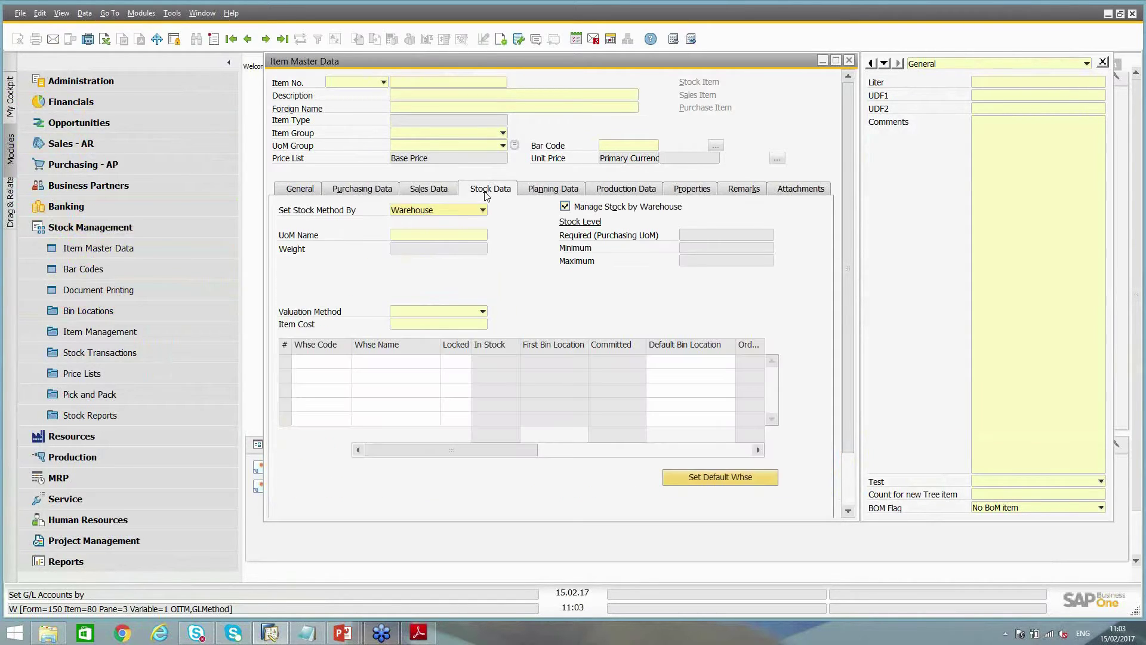
{"action": "left_click", "coordinate": [233, 40]}
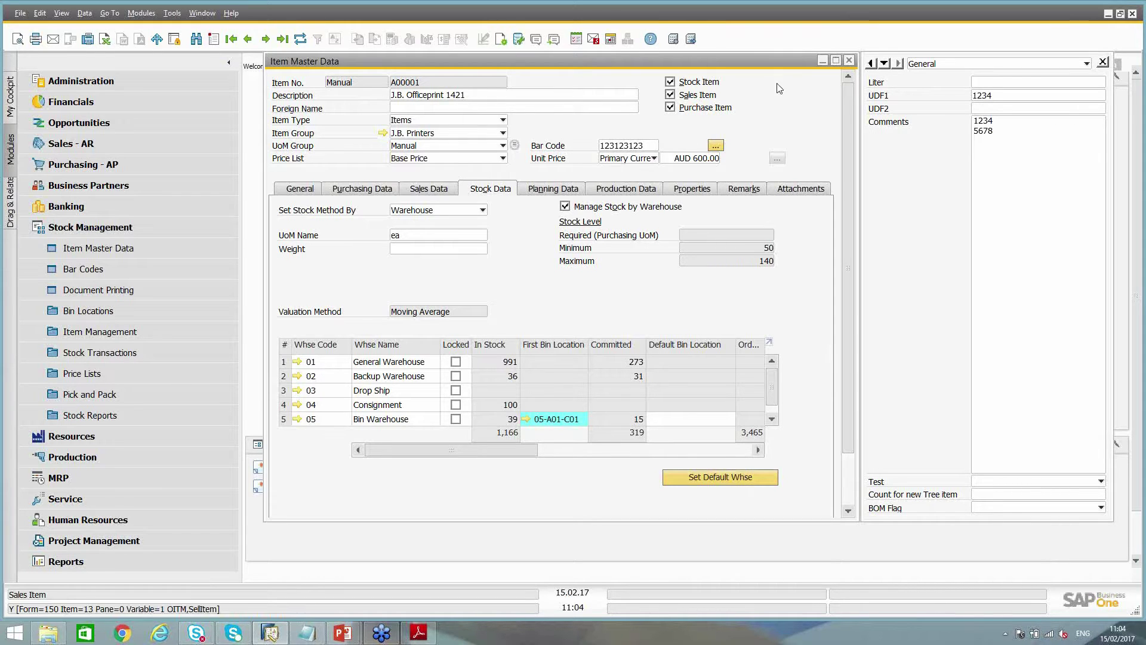
{"action": "left_click", "coordinate": [848, 62]}
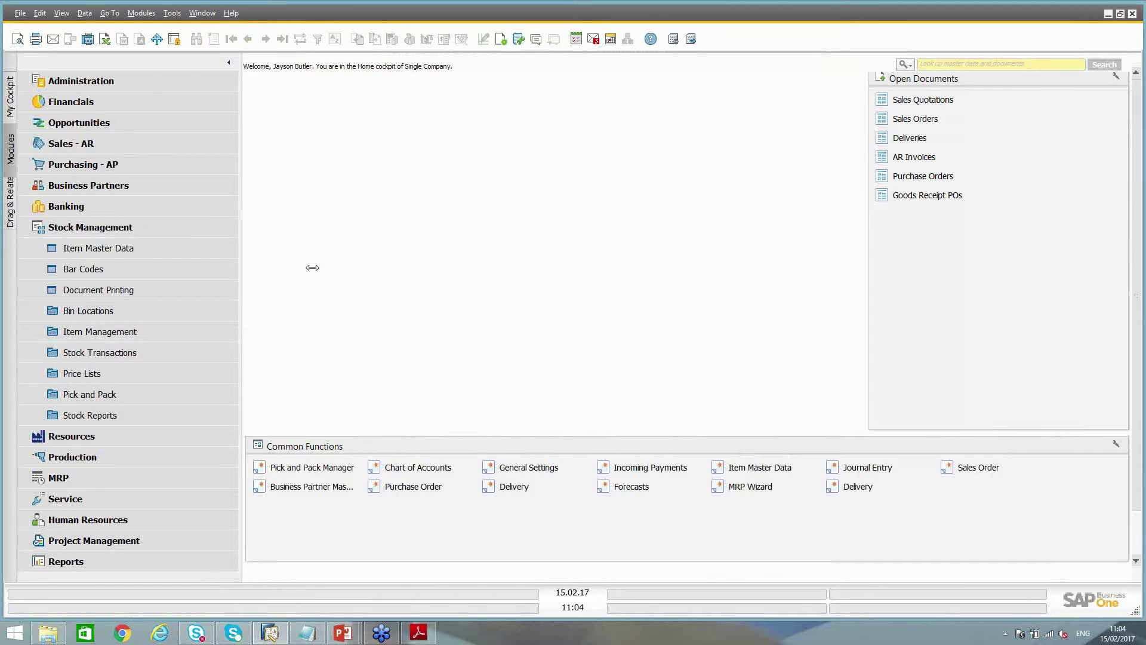
Start an empty Query Generator from Tools > Queries and move its window into place
{"action": "left_click", "coordinate": [173, 14]}
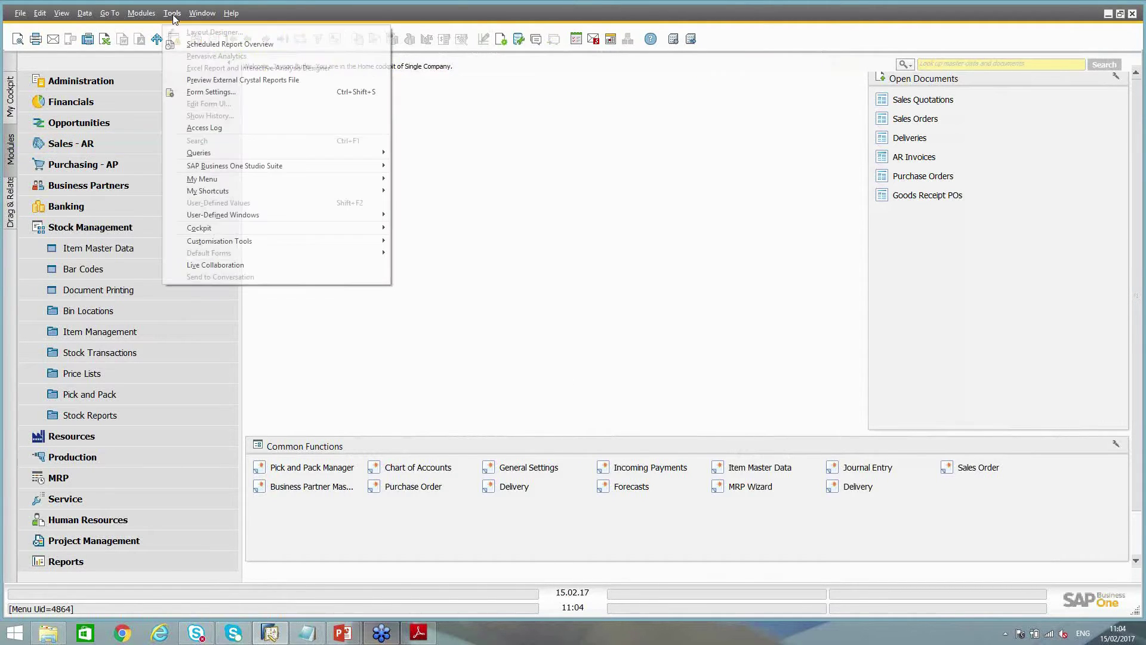
{"action": "mouse_move", "coordinate": [199, 154]}
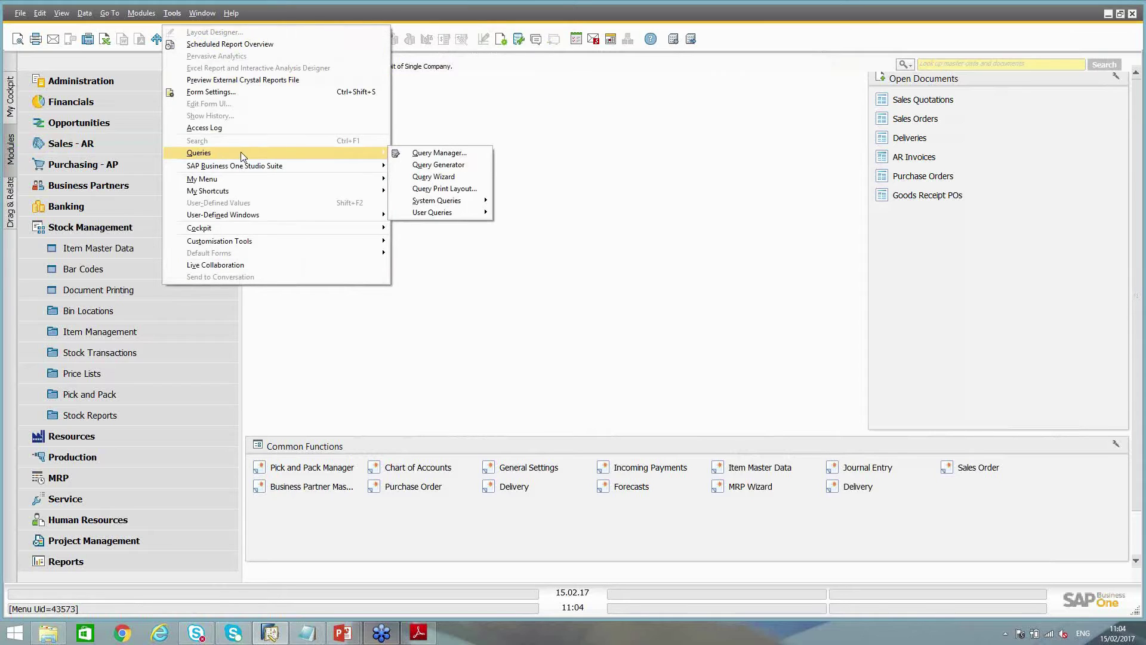
{"action": "left_click", "coordinate": [458, 169]}
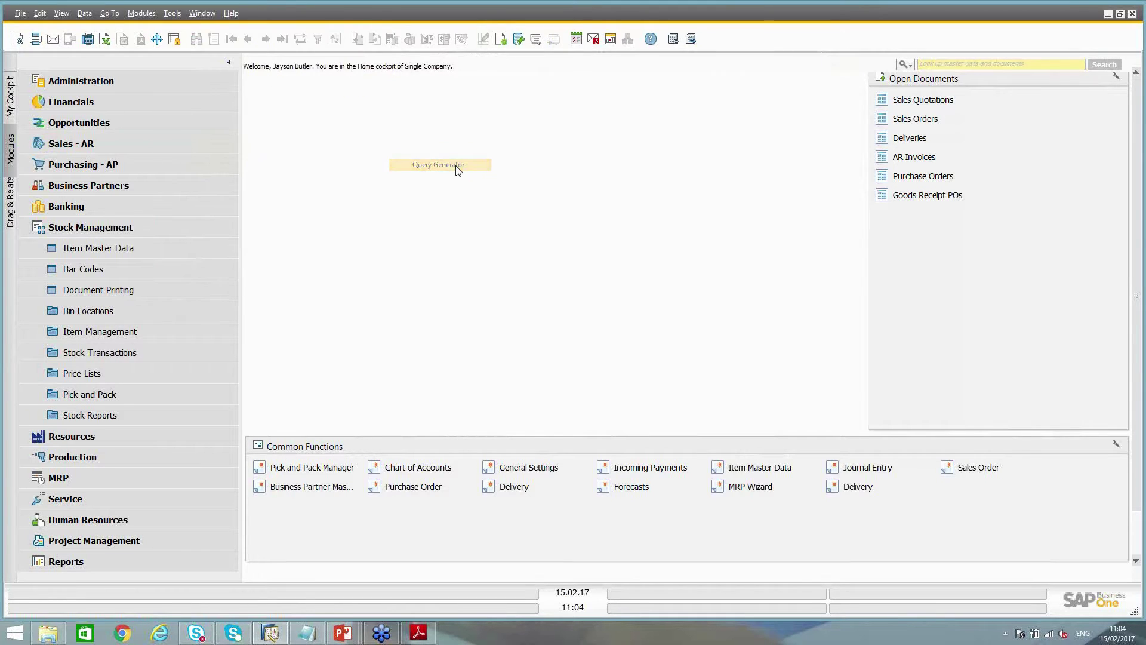
{"action": "left_click_drag", "start_coordinate": [467, 91], "coordinate": [388, 102]}
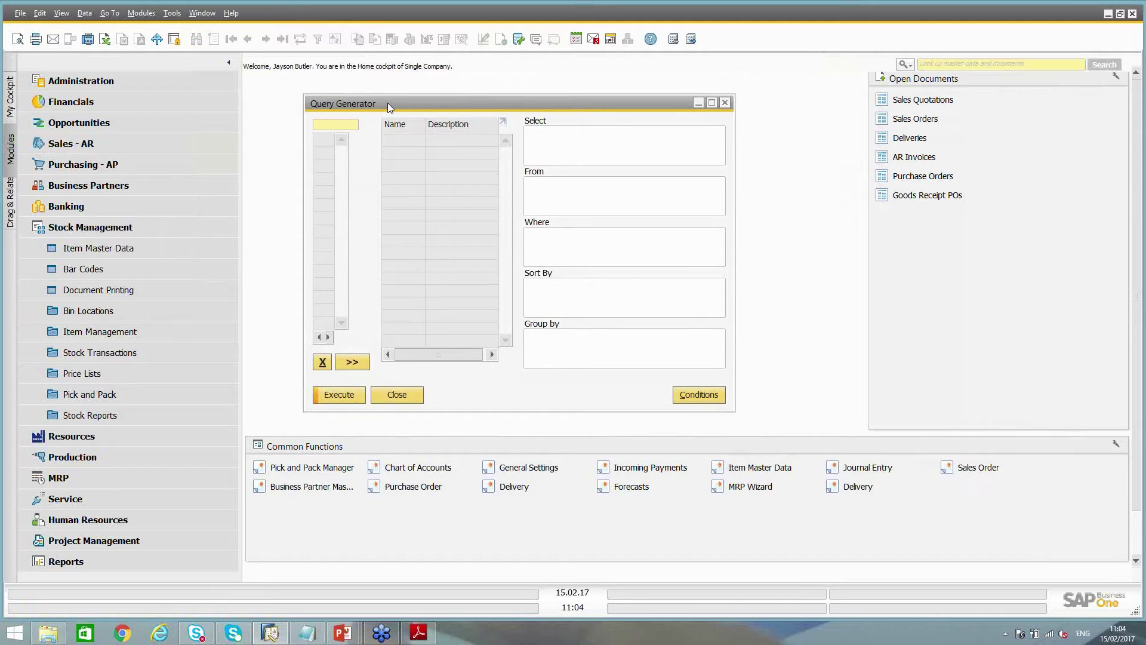
{"action": "left_click", "coordinate": [572, 146]}
{"action": "left_click", "coordinate": [586, 195]}
{"action": "left_click", "coordinate": [560, 248]}
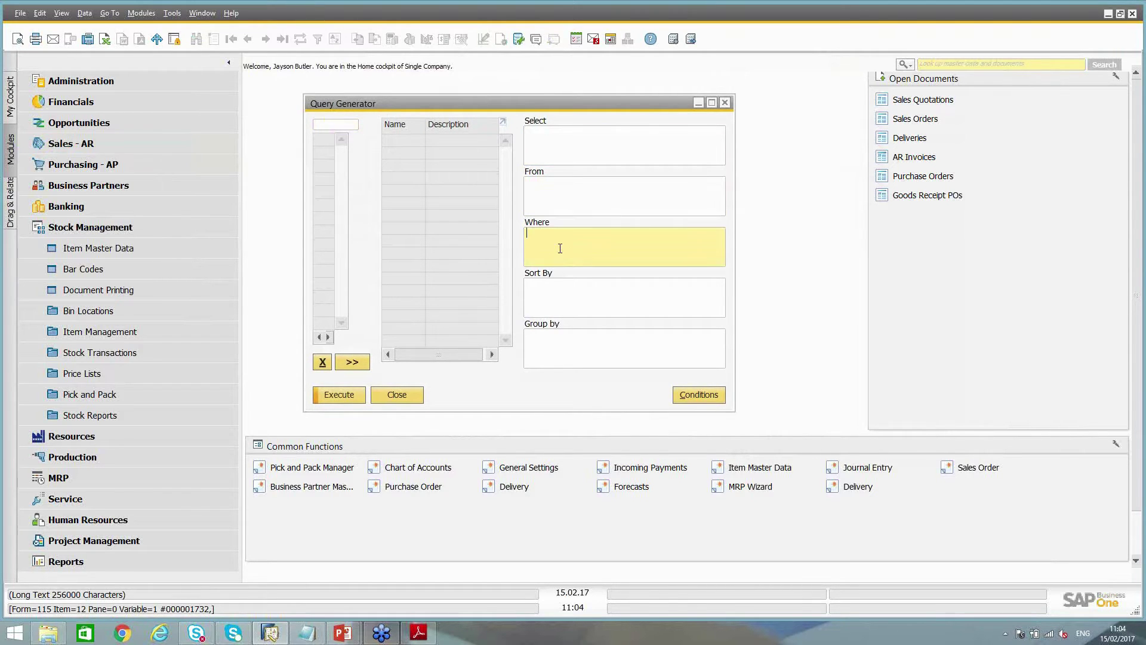
{"action": "left_click", "coordinate": [559, 300]}
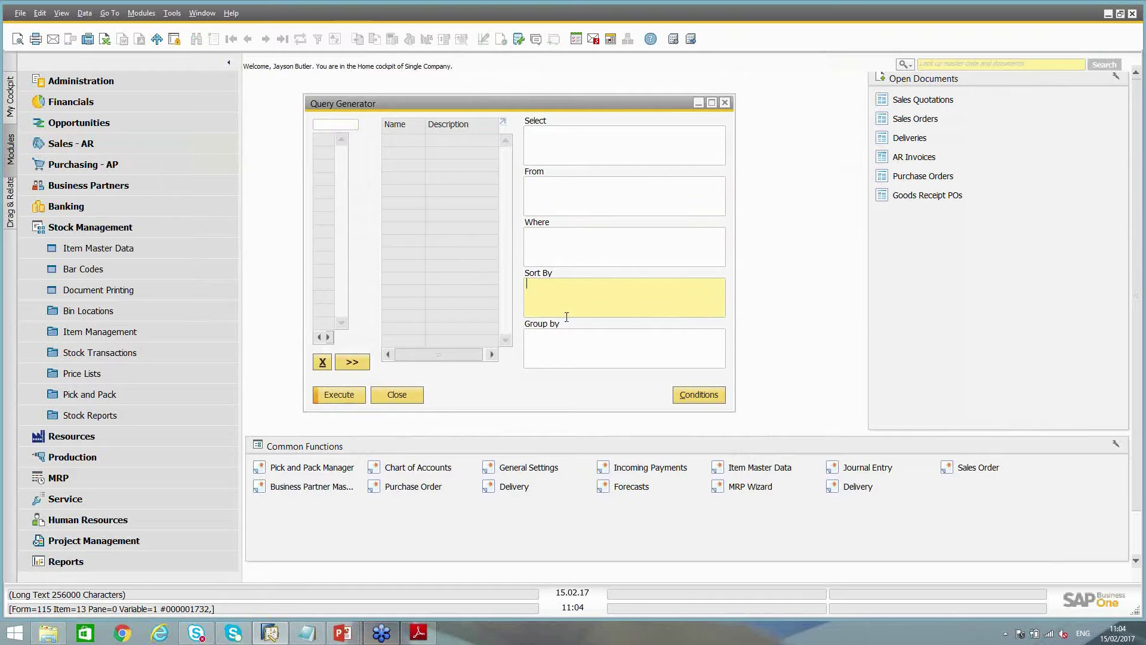
{"action": "left_click", "coordinate": [573, 361]}
{"action": "left_click", "coordinate": [577, 147]}
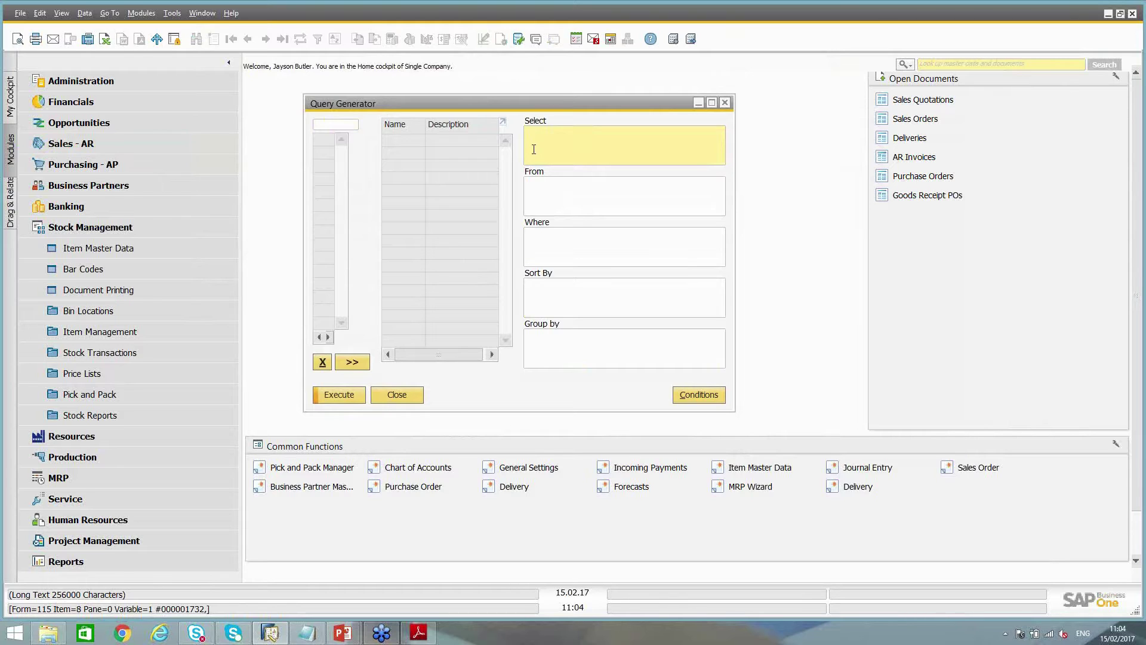
{"action": "left_click", "coordinate": [538, 188]}
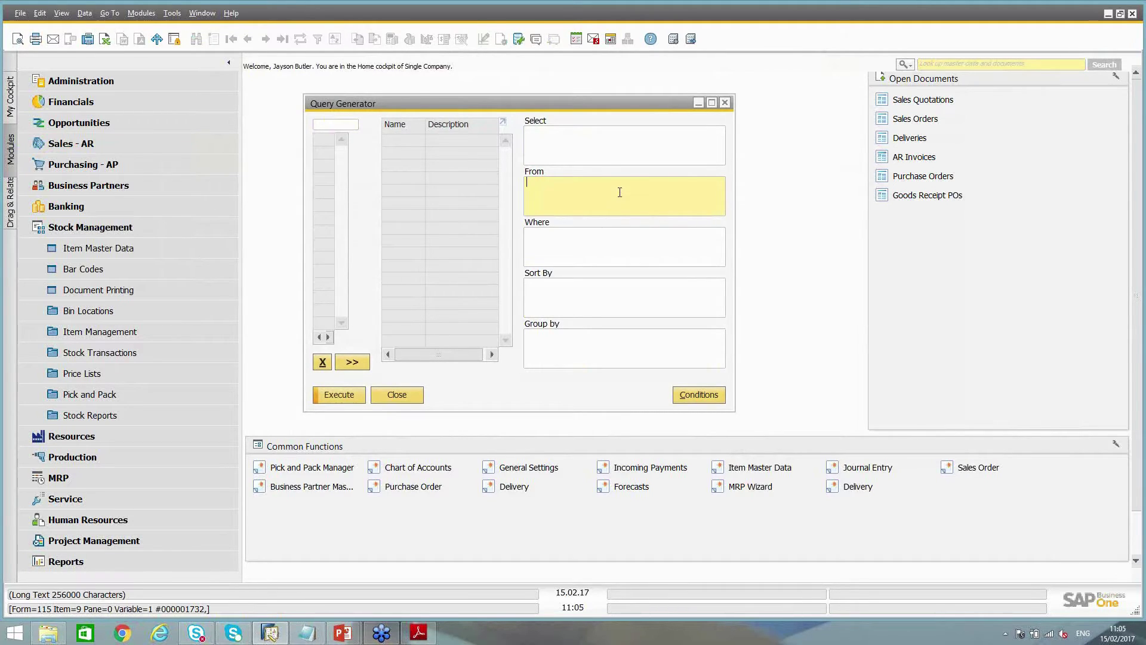
{"action": "left_click", "coordinate": [572, 248]}
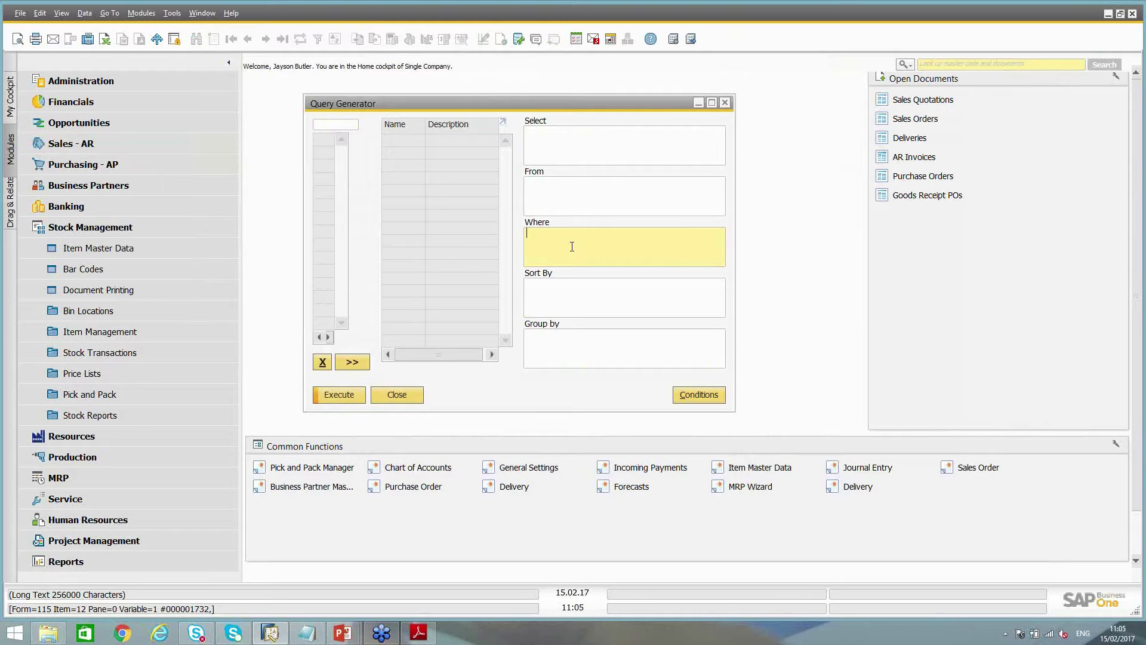
{"action": "left_click", "coordinate": [572, 247]}
{"action": "left_click", "coordinate": [546, 295]}
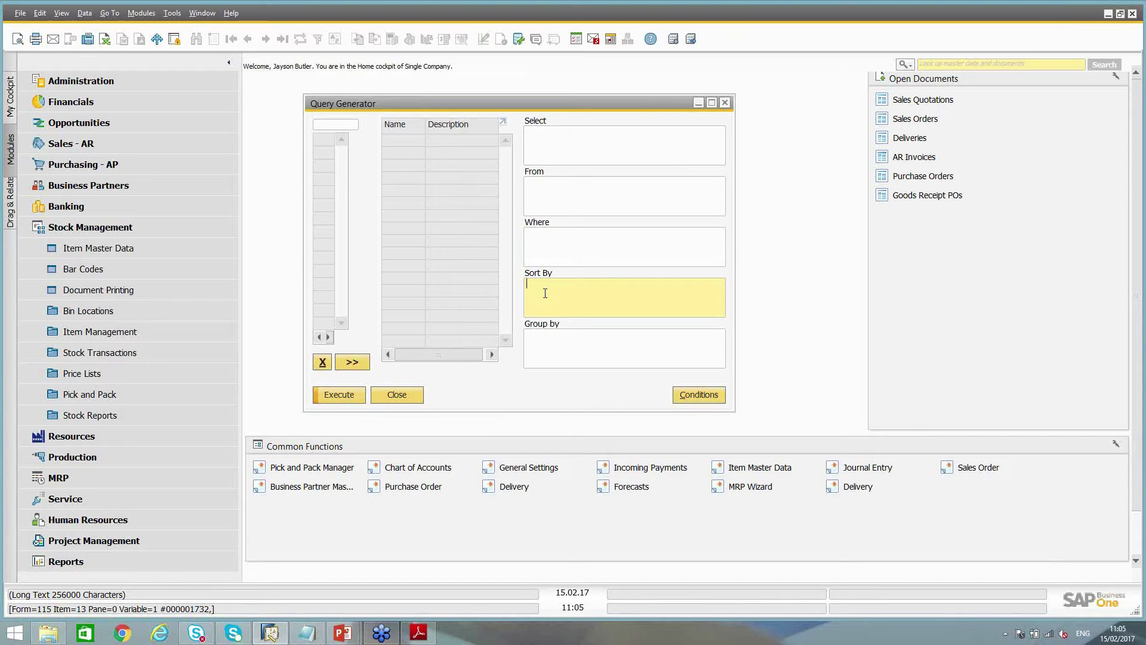
{"action": "left_click", "coordinate": [544, 348]}
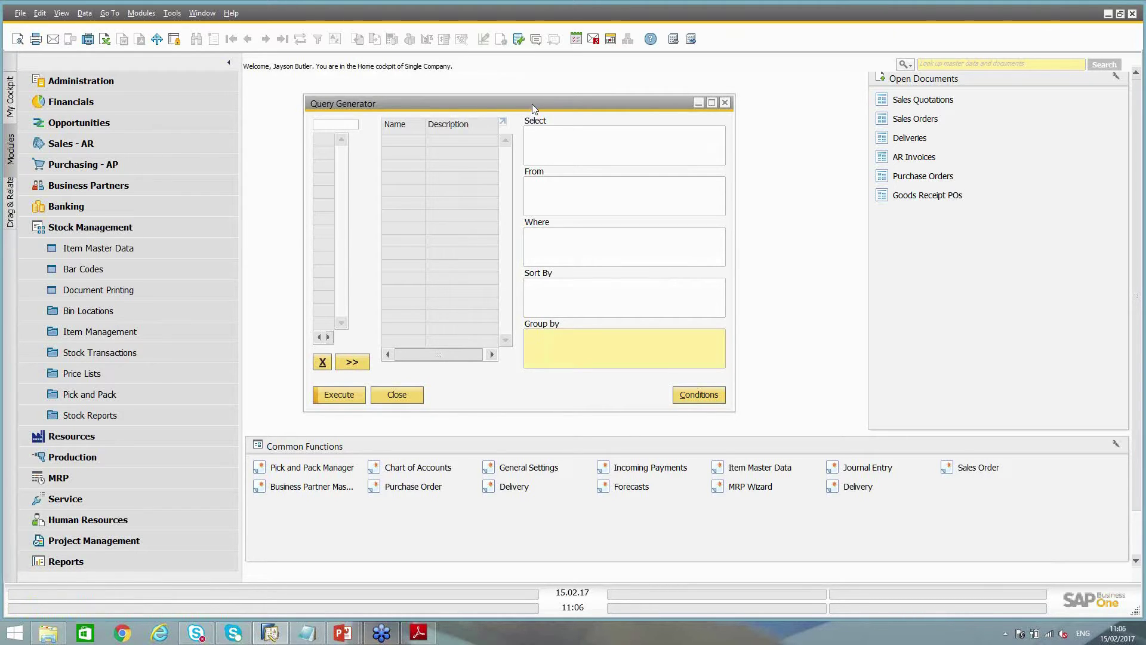
{"action": "left_click", "coordinate": [342, 125]}
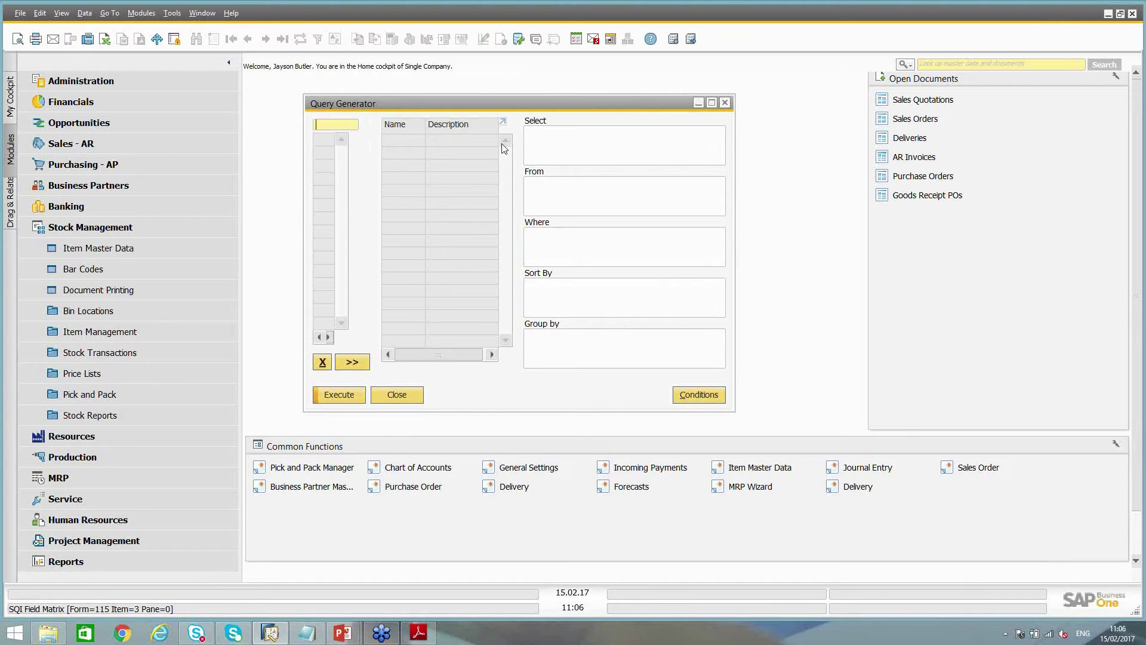
{"action": "type", "text": "oitm"}
{"action": "key", "text": "Tab"}
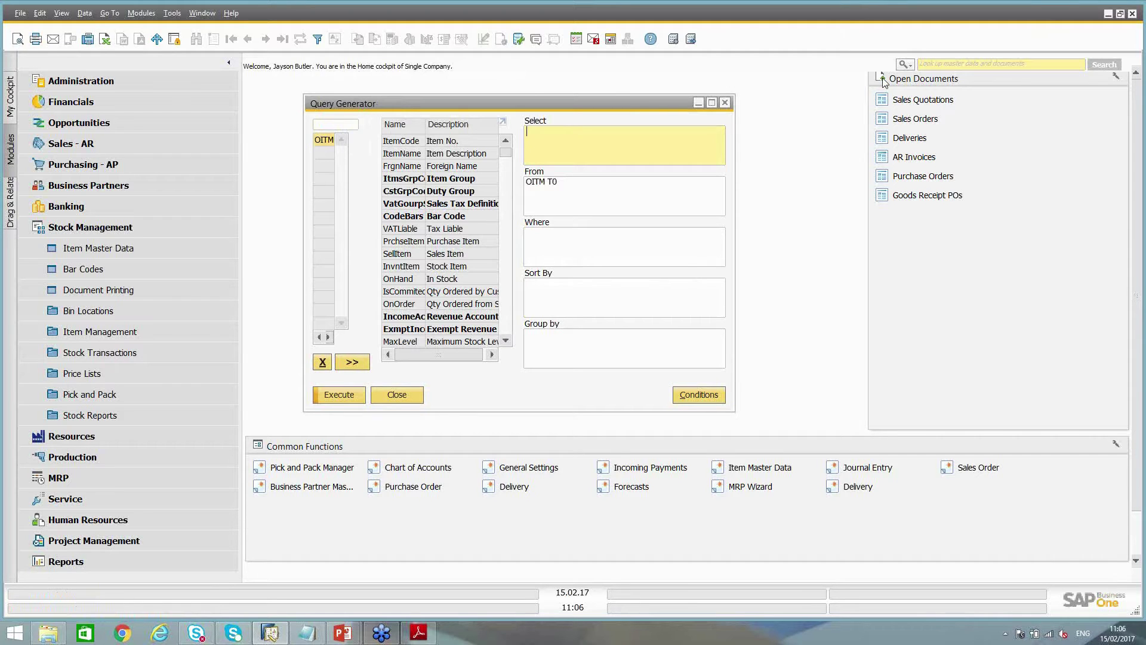
{"action": "key", "text": "ctrl"}
{"action": "left_click", "coordinate": [323, 362]}
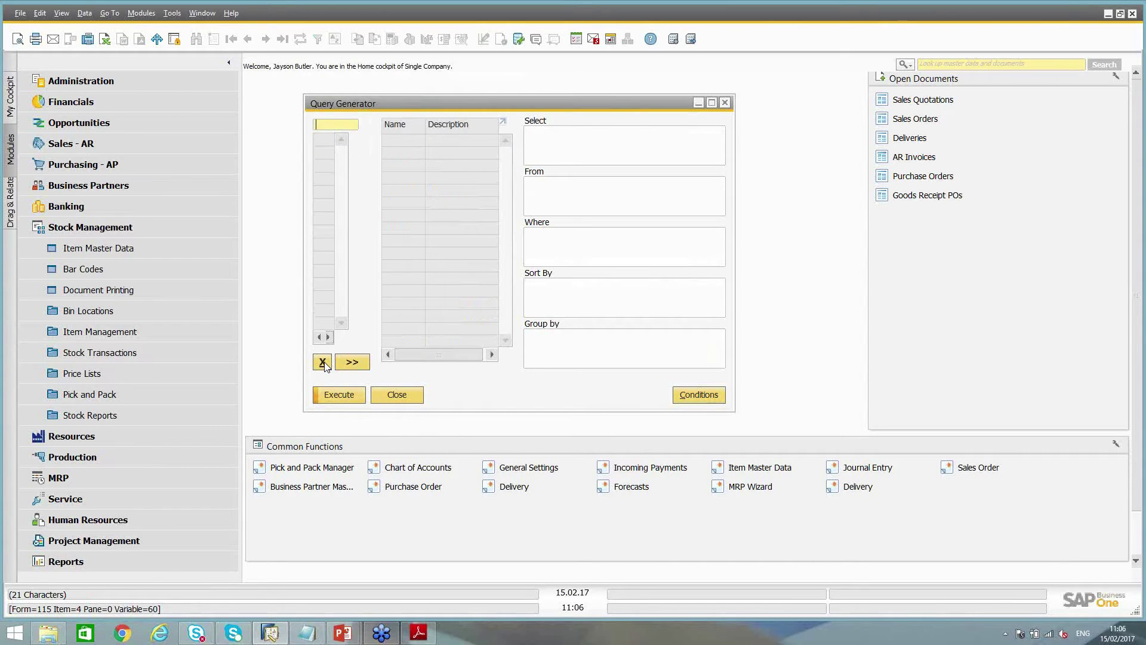
{"action": "left_click", "coordinate": [335, 126]}
Bring up the table list, sort it by Description and search it for 'item'
{"action": "key", "text": "Tab"}
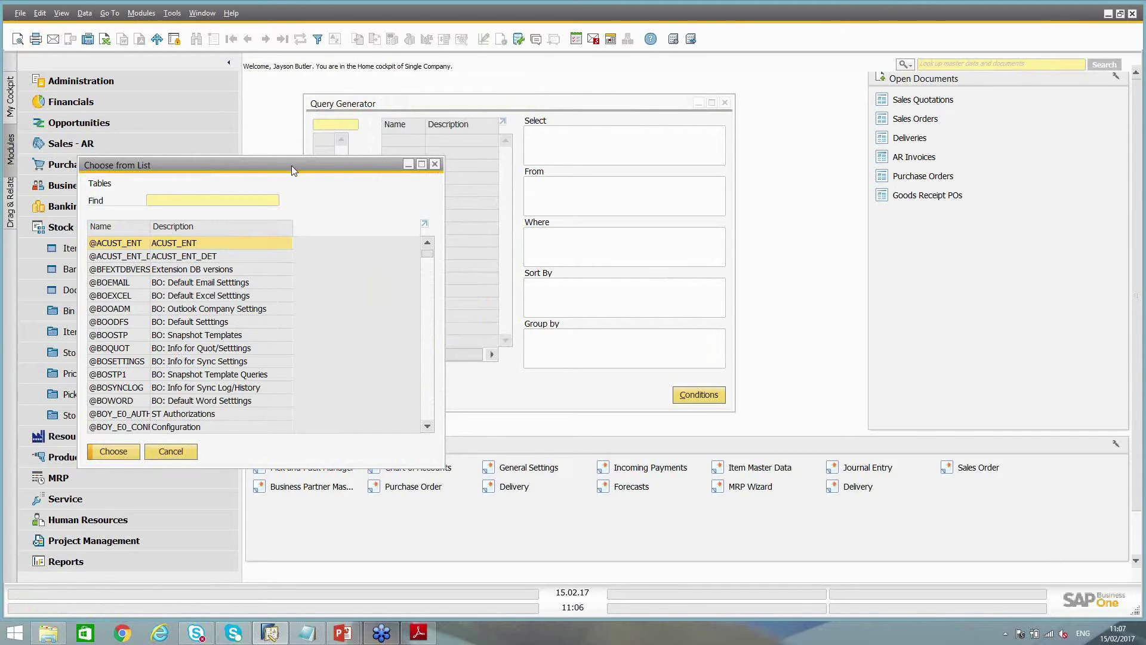
{"action": "left_click_drag", "start_coordinate": [291, 166], "coordinate": [428, 154]}
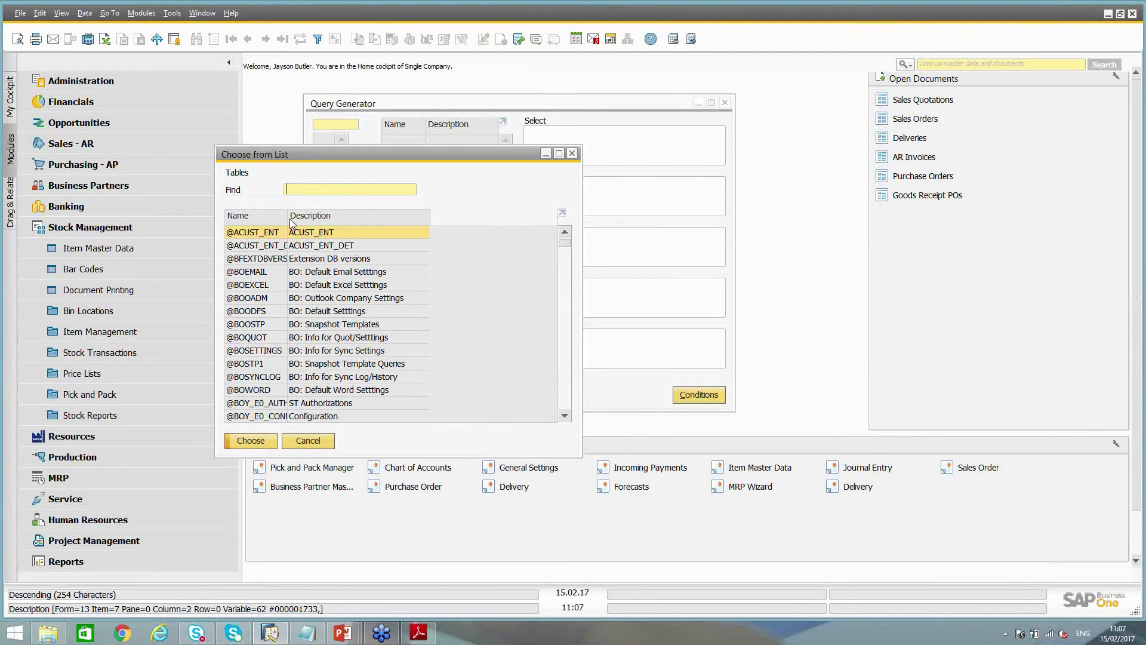
{"action": "mouse_move", "coordinate": [562, 244]}
{"action": "left_mouse_down"}
{"action": "mouse_move", "coordinate": [561, 287]}
{"action": "mouse_move", "coordinate": [566, 263]}
{"action": "left_mouse_up"}
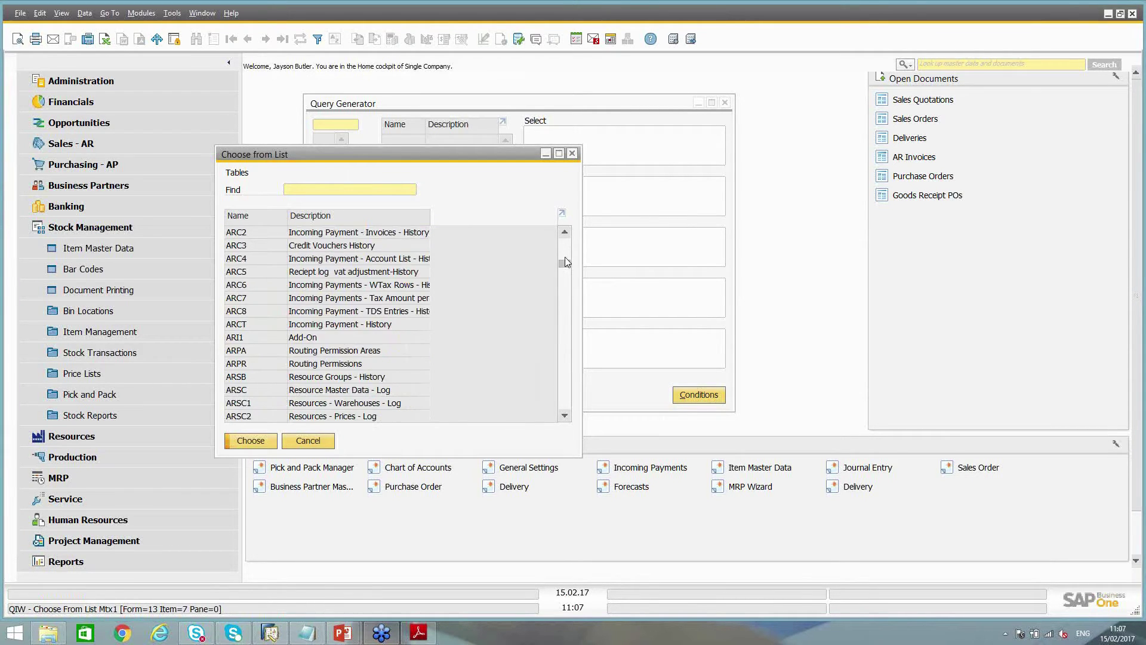
{"action": "left_click", "coordinate": [346, 190]}
{"action": "type", "text": "oitm"}
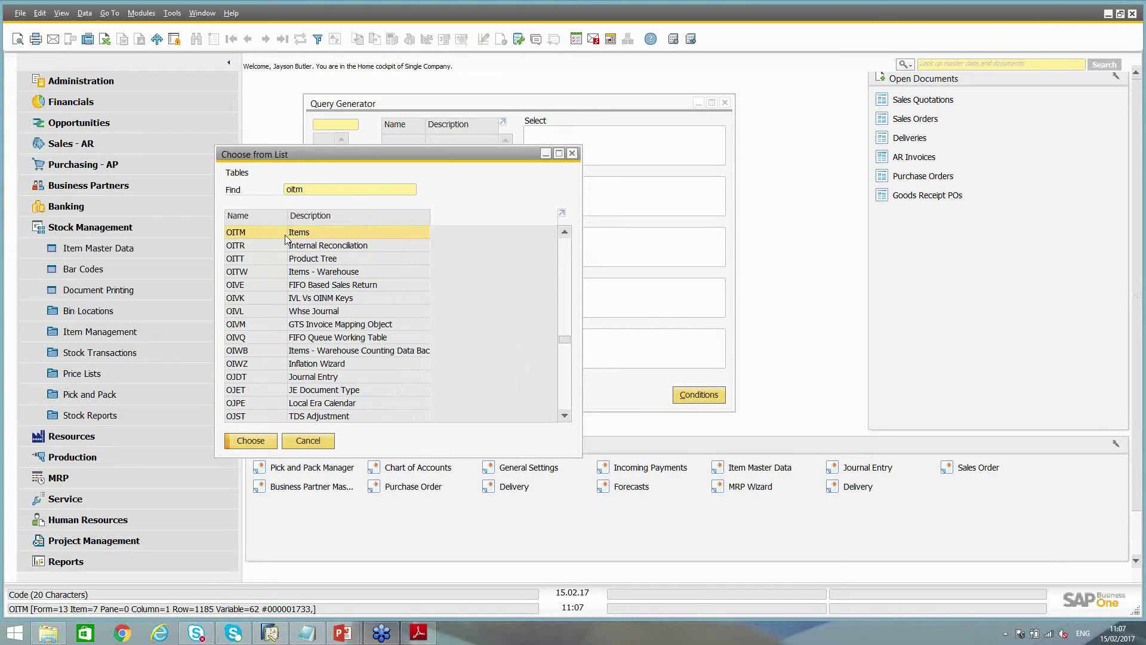
{"action": "key", "text": "BackSpace"}
{"action": "key", "text": "BackSpace"}
{"action": "key", "text": "BackSpace"}
{"action": "key", "text": "BackSpace"}
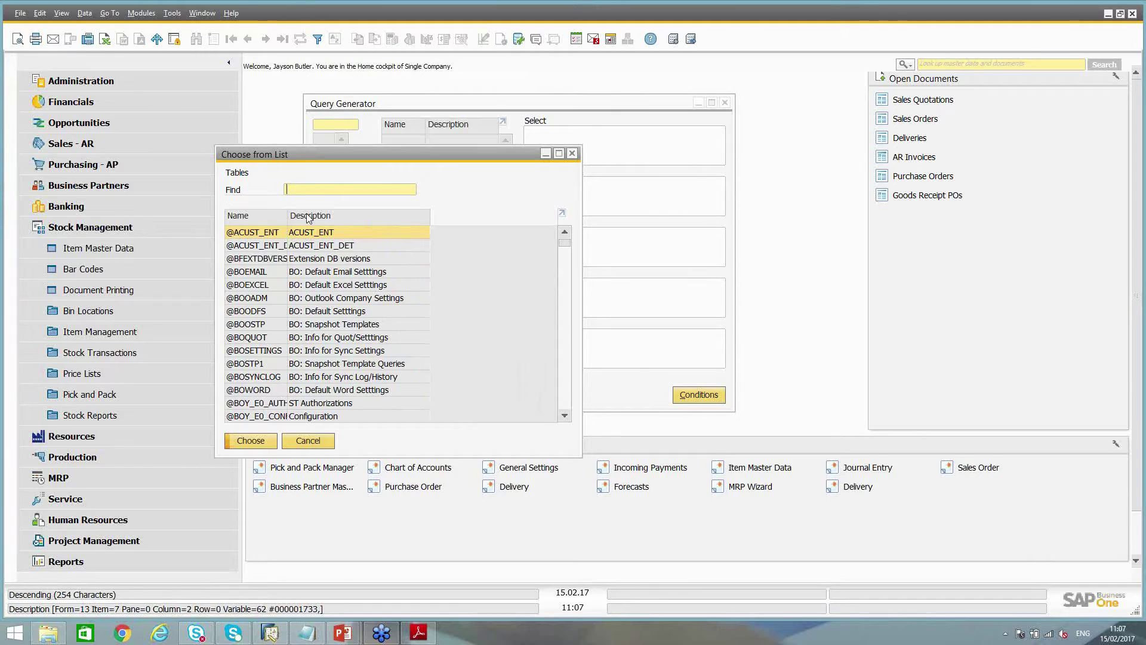
{"action": "left_click", "coordinate": [306, 217]}
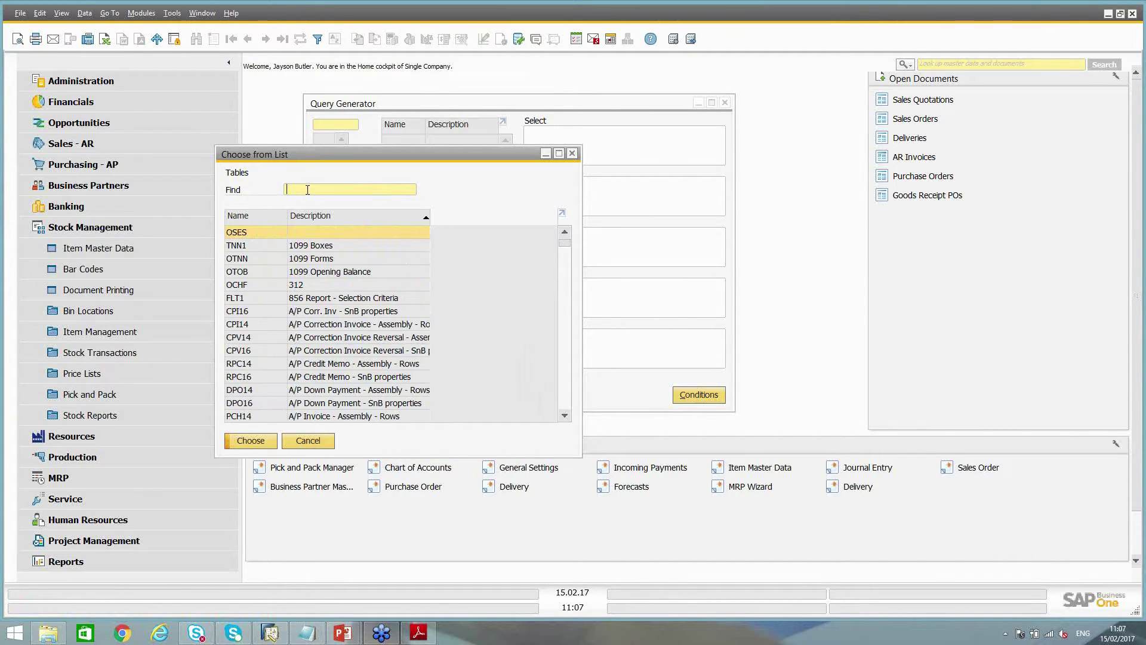
{"action": "type", "text": "item"}
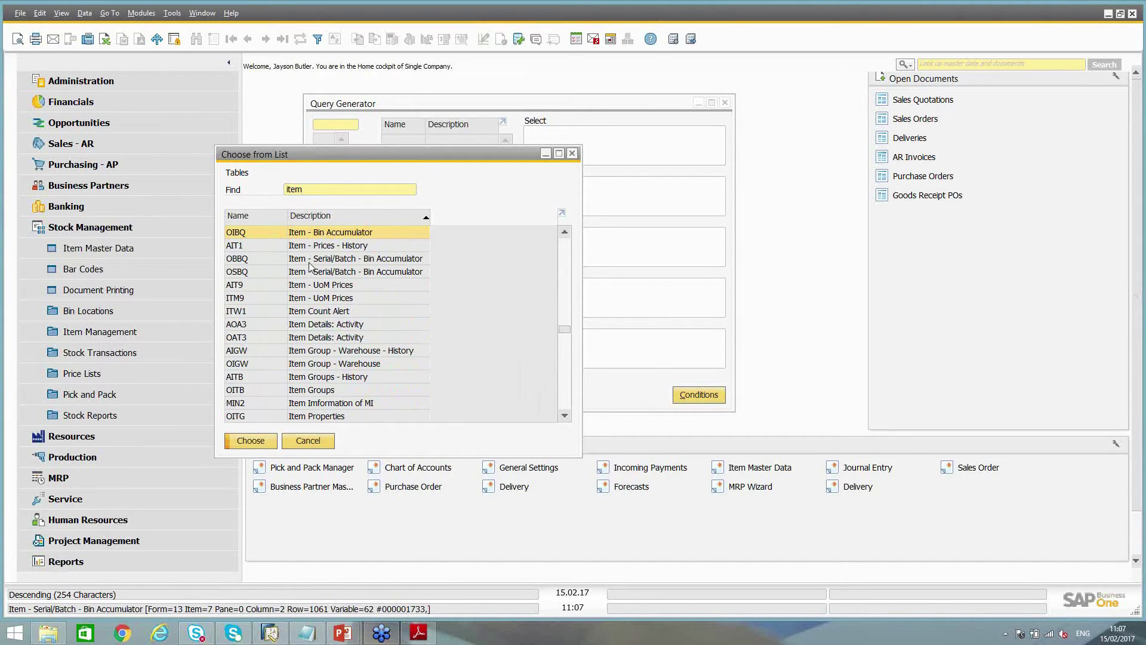
Add OITM Items as the query table and select its ItemCode field
{"action": "left_click", "coordinate": [564, 416]}
{"action": "left_click", "coordinate": [564, 416]}
{"action": "left_click", "coordinate": [564, 417]}
{"action": "left_click", "coordinate": [564, 416]}
{"action": "left_click", "coordinate": [564, 417]}
{"action": "left_click", "coordinate": [564, 416]}
{"action": "left_click", "coordinate": [564, 416]}
{"action": "left_click", "coordinate": [564, 416]}
{"action": "left_click", "coordinate": [564, 416]}
{"action": "left_click", "coordinate": [564, 417]}
{"action": "left_click", "coordinate": [564, 417]}
{"action": "left_click", "coordinate": [564, 417]}
{"action": "left_click", "coordinate": [564, 416]}
{"action": "left_click", "coordinate": [564, 417]}
{"action": "left_click", "coordinate": [564, 417]}
{"action": "left_click", "coordinate": [564, 416]}
{"action": "left_click", "coordinate": [564, 417]}
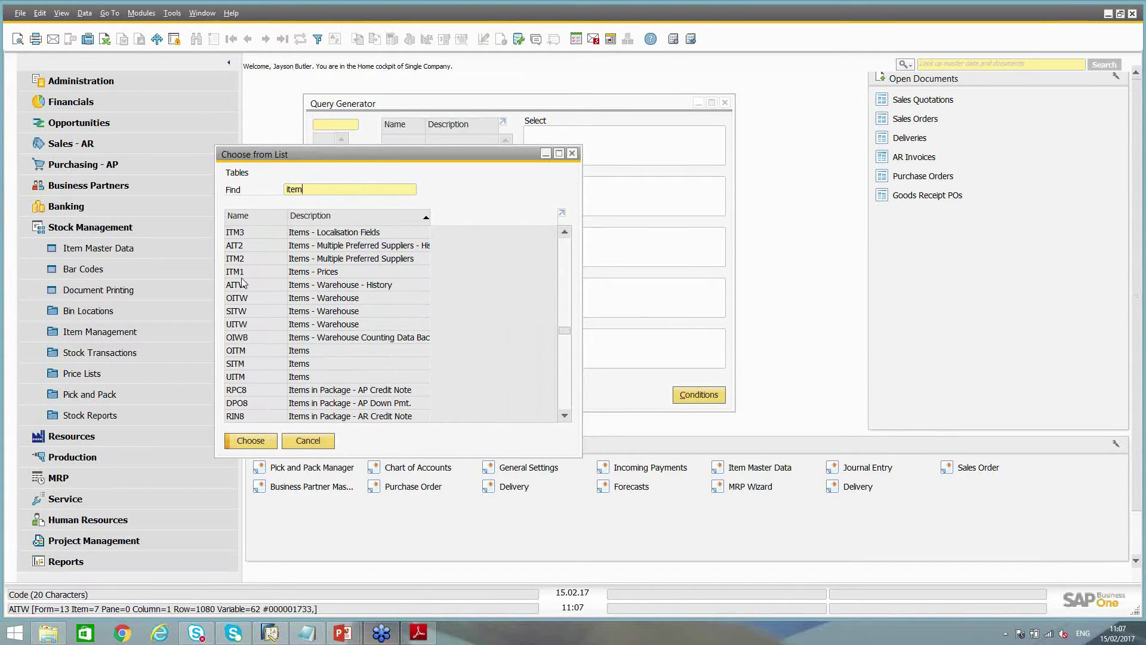
{"action": "left_click", "coordinate": [245, 352]}
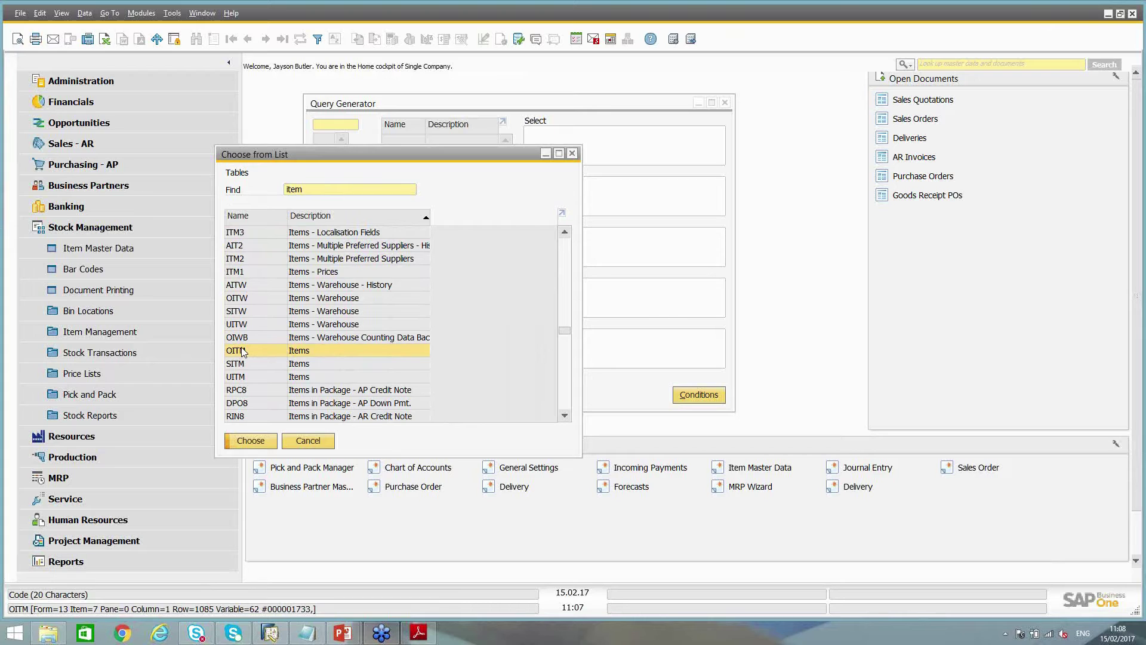
{"action": "scroll", "coordinate": [241, 346], "scroll_direction": "up", "scroll_amount": 1}
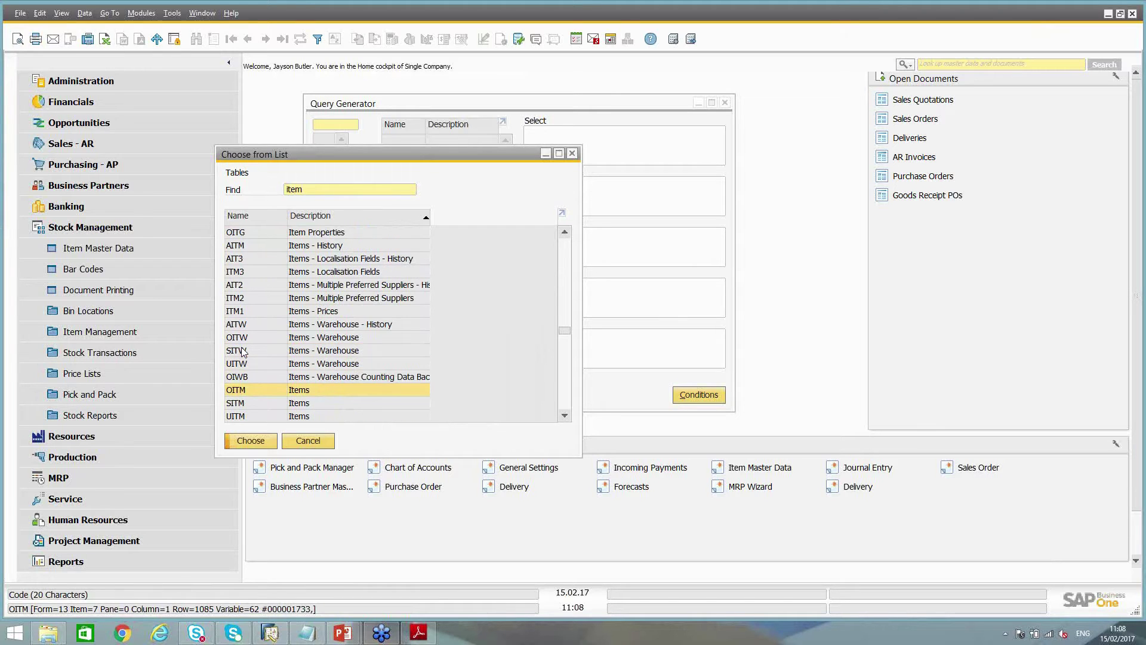
{"action": "left_click", "coordinate": [318, 246]}
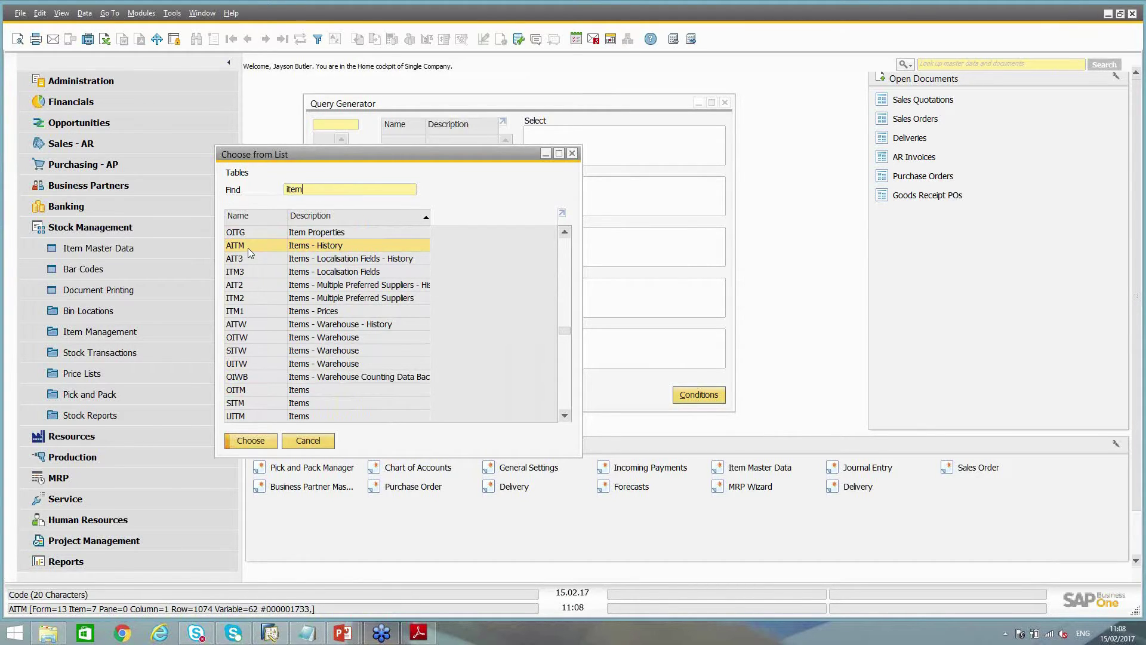
{"action": "scroll", "coordinate": [248, 249], "scroll_direction": "down", "scroll_amount": 5}
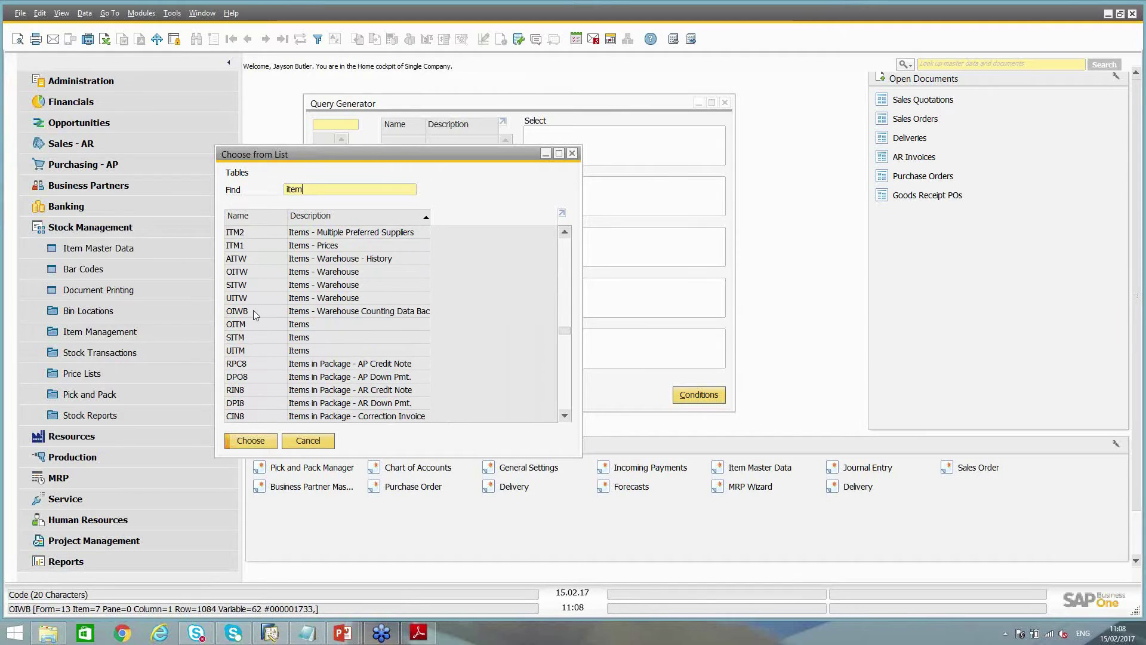
{"action": "left_click", "coordinate": [246, 327]}
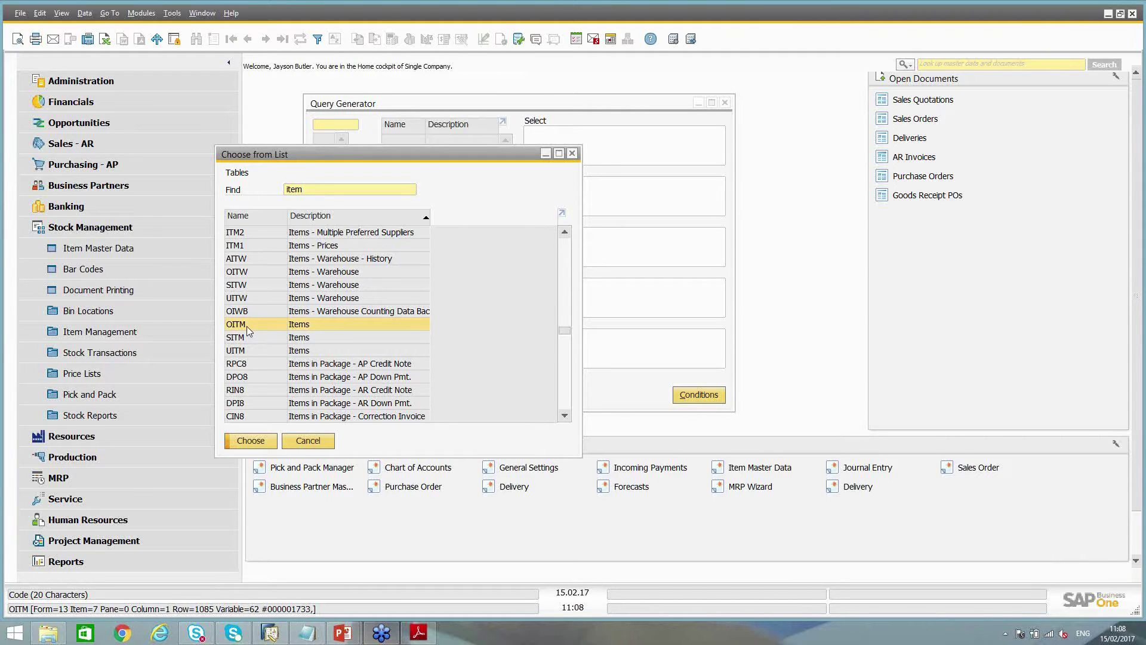
{"action": "double_click", "coordinate": [247, 327]}
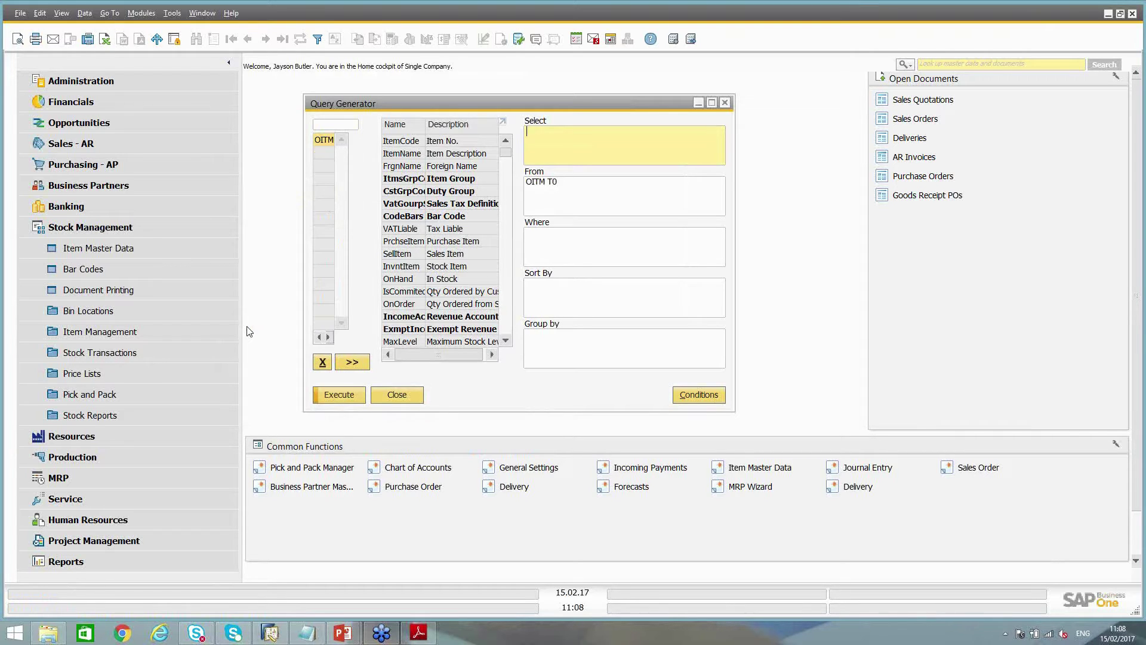
{"action": "double_click", "coordinate": [397, 145]}
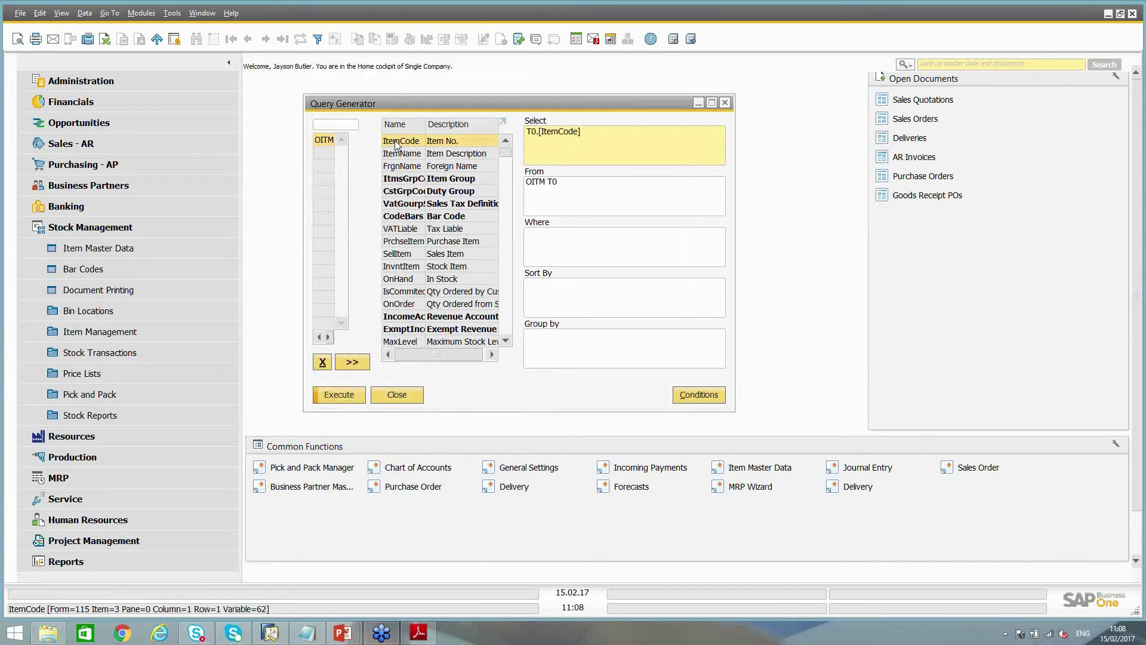
Append T0.[ItemName] and T0.[ItmsGrpCod] to the Select clause
{"action": "double_click", "coordinate": [401, 154]}
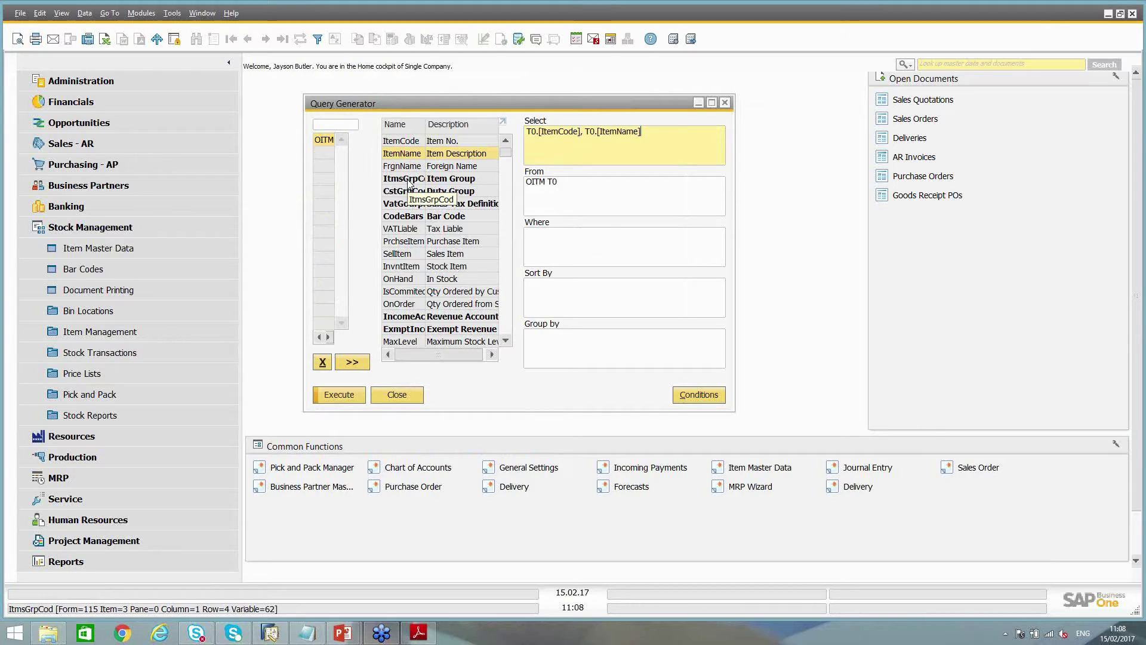
{"action": "double_click", "coordinate": [407, 179]}
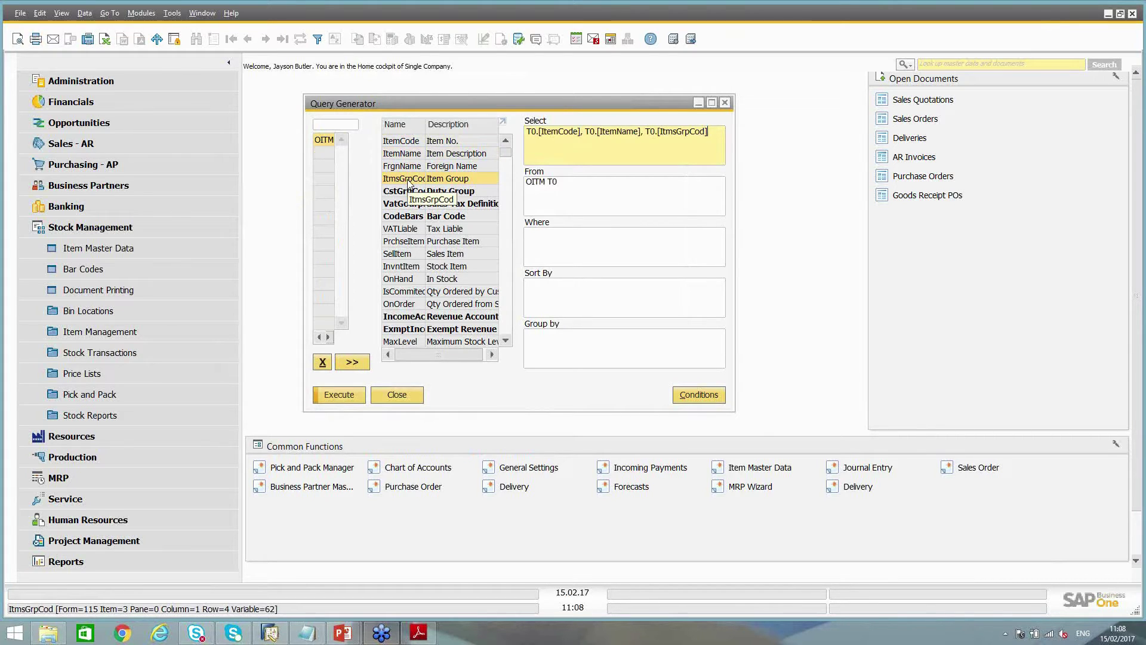
Execute the query and open item A00001's master record from the Query Preview
{"action": "left_click", "coordinate": [333, 395]}
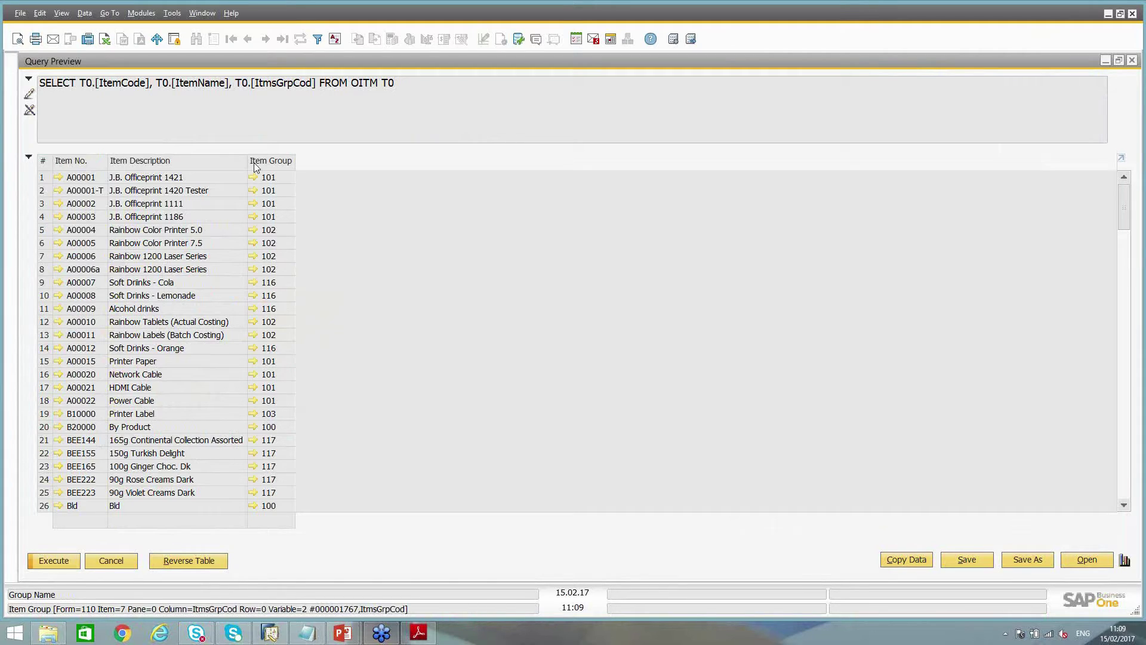
{"action": "left_click", "coordinate": [58, 176]}
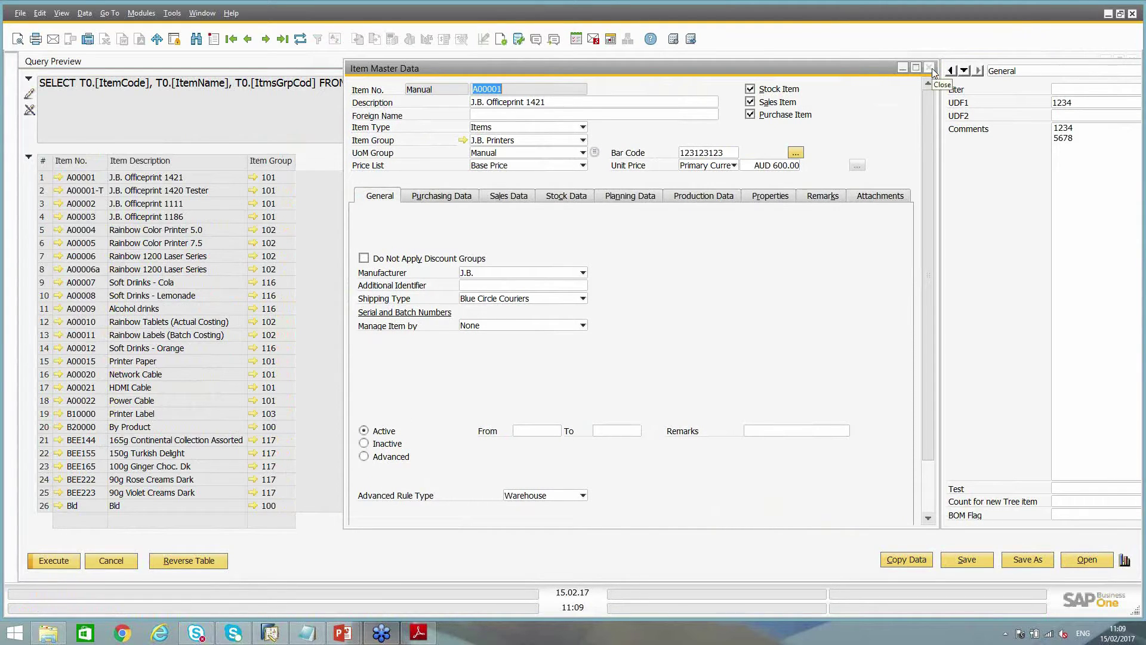
{"action": "left_click", "coordinate": [931, 68]}
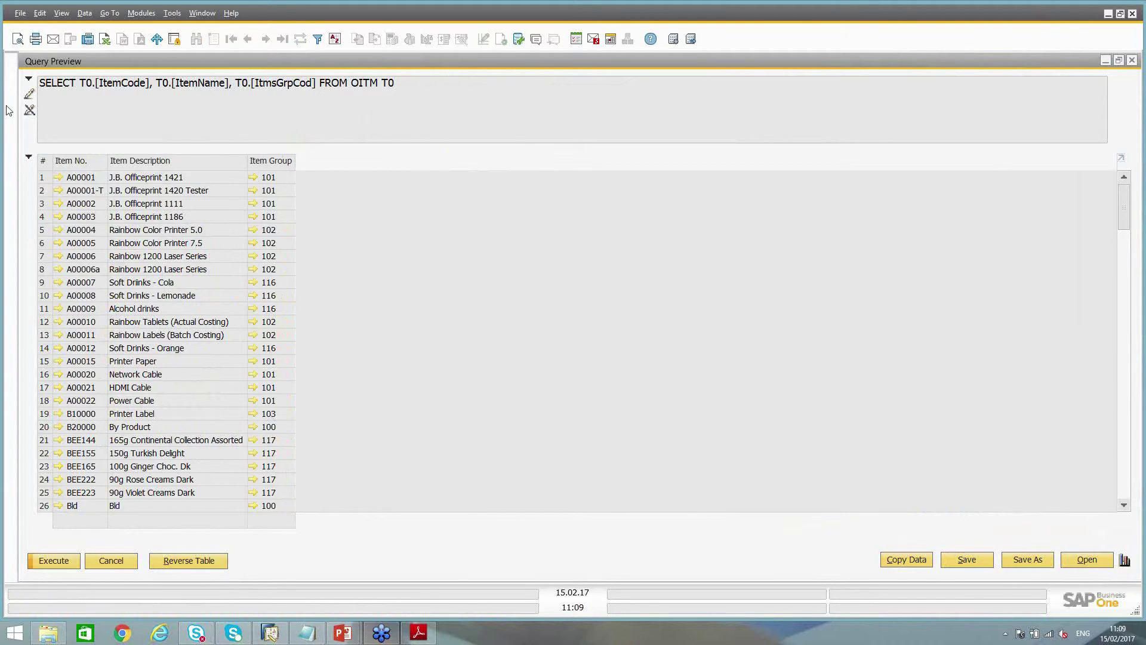
{"action": "left_click", "coordinate": [53, 93]}
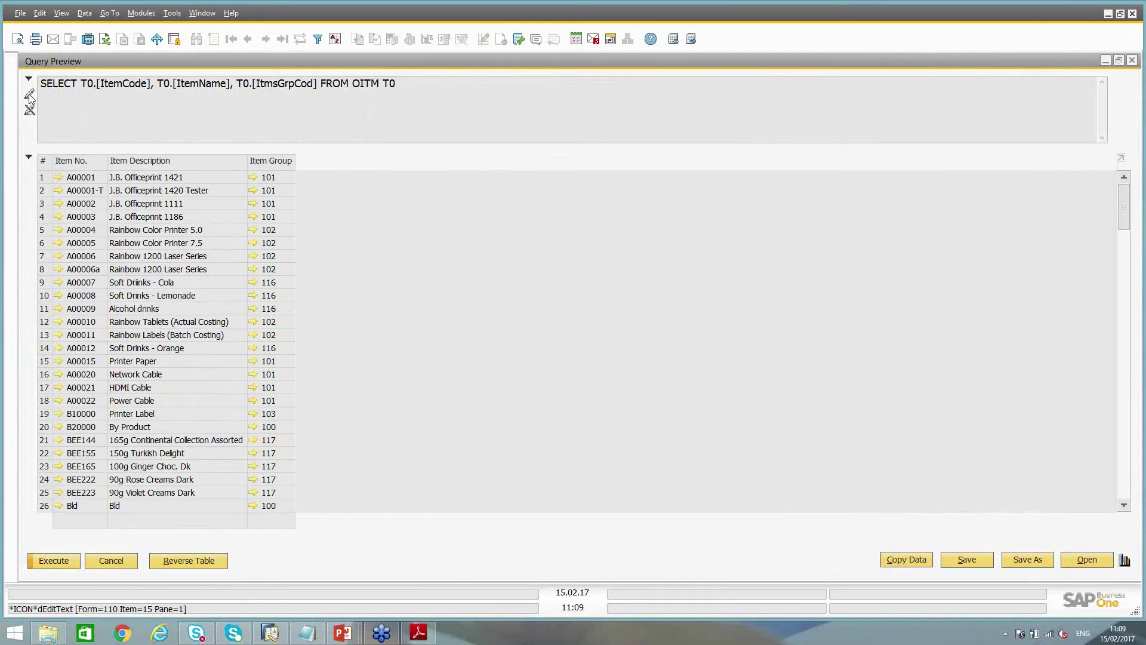
Cancel the Query Preview and return to the Query Generator with the three-field OITM query
{"action": "left_click_drag", "start_coordinate": [420, 78], "coordinate": [37, 84]}
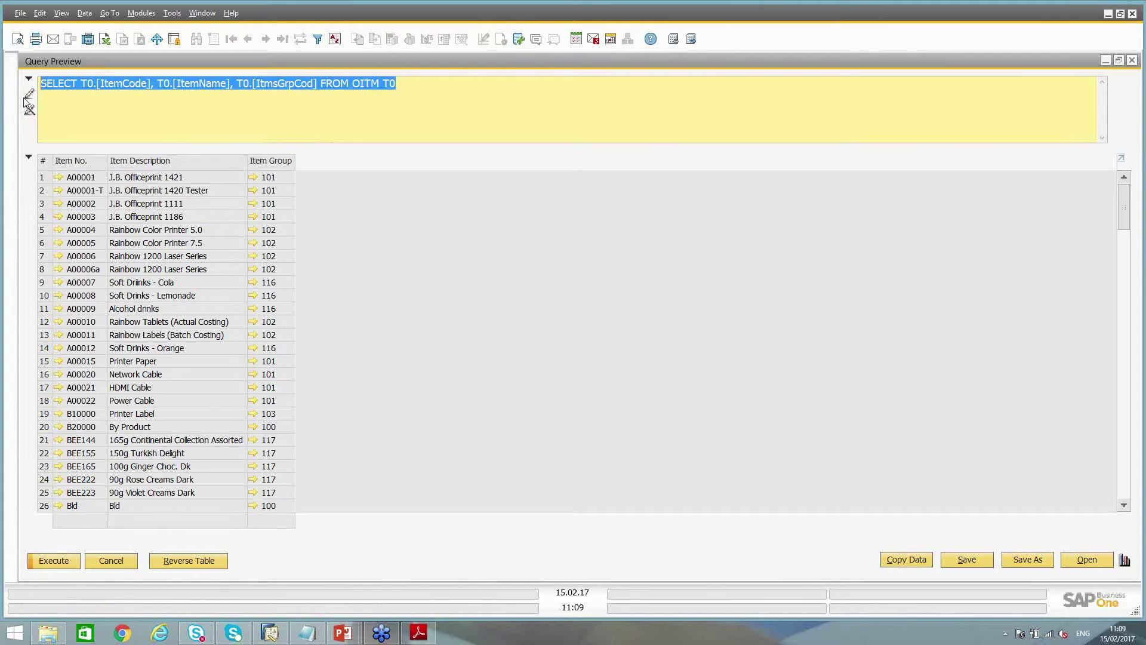
{"action": "left_click", "coordinate": [485, 88]}
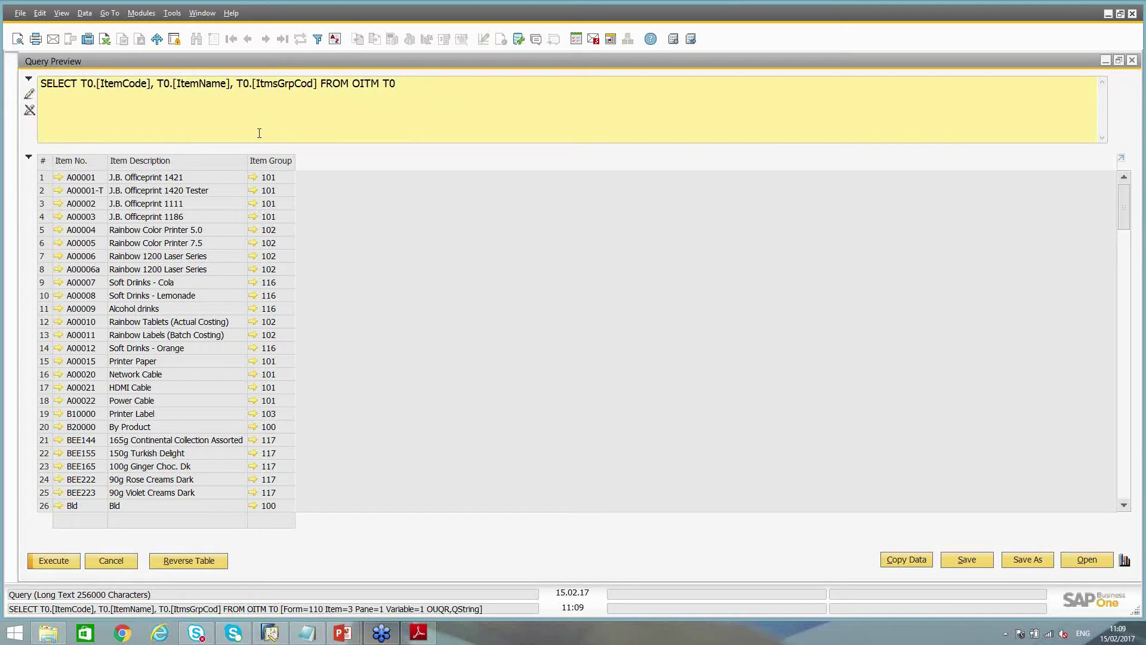
{"action": "left_click", "coordinate": [107, 566]}
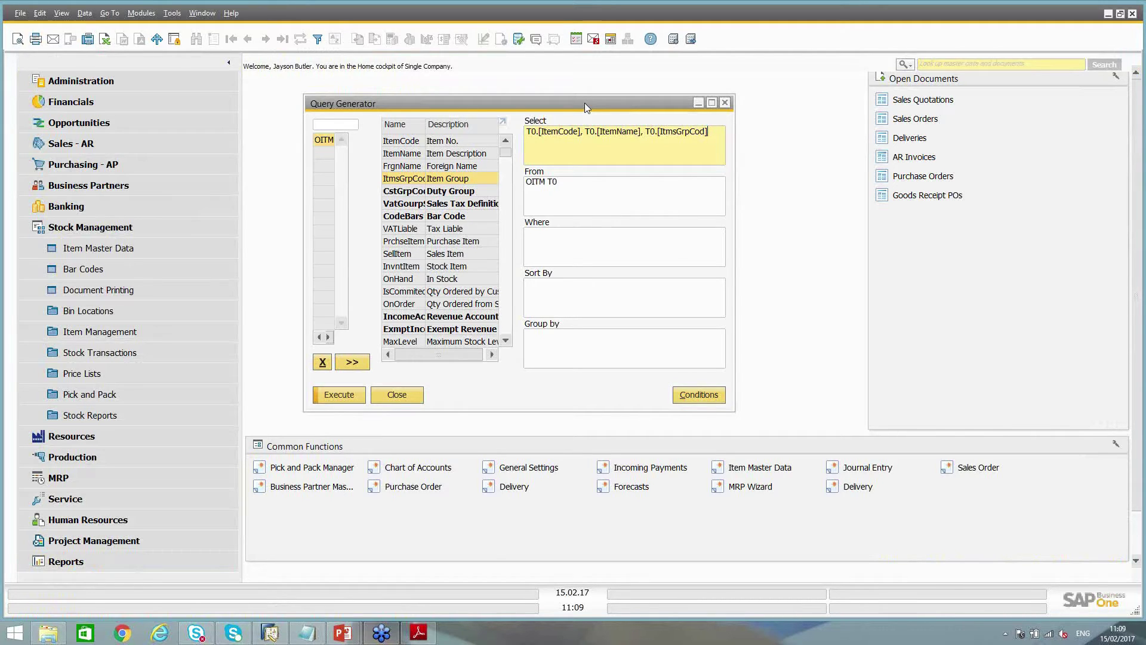
{"action": "left_click", "coordinate": [322, 362]}
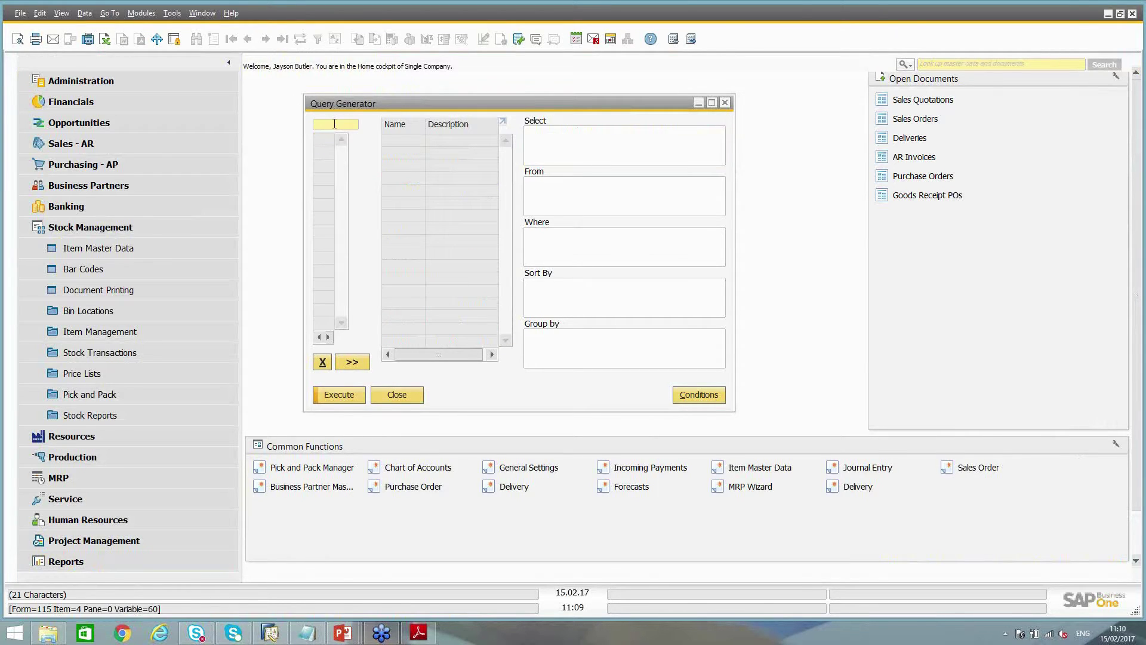
{"action": "type", "text": "oitm"}
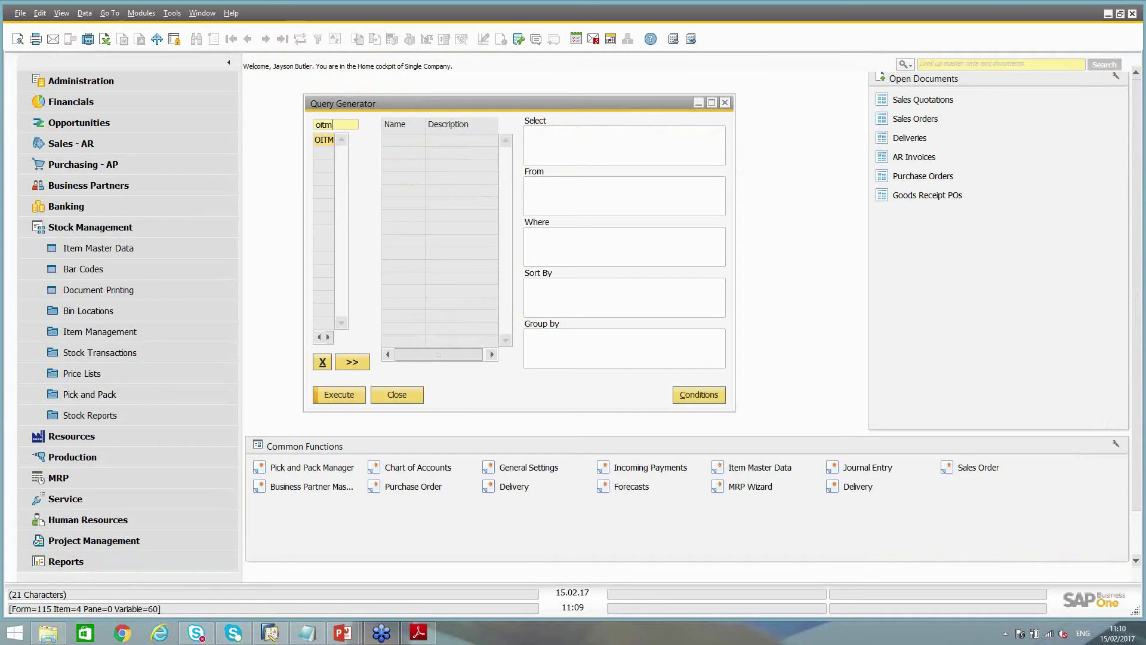
{"action": "key", "text": "Tab"}
{"action": "double_click", "coordinate": [394, 142]}
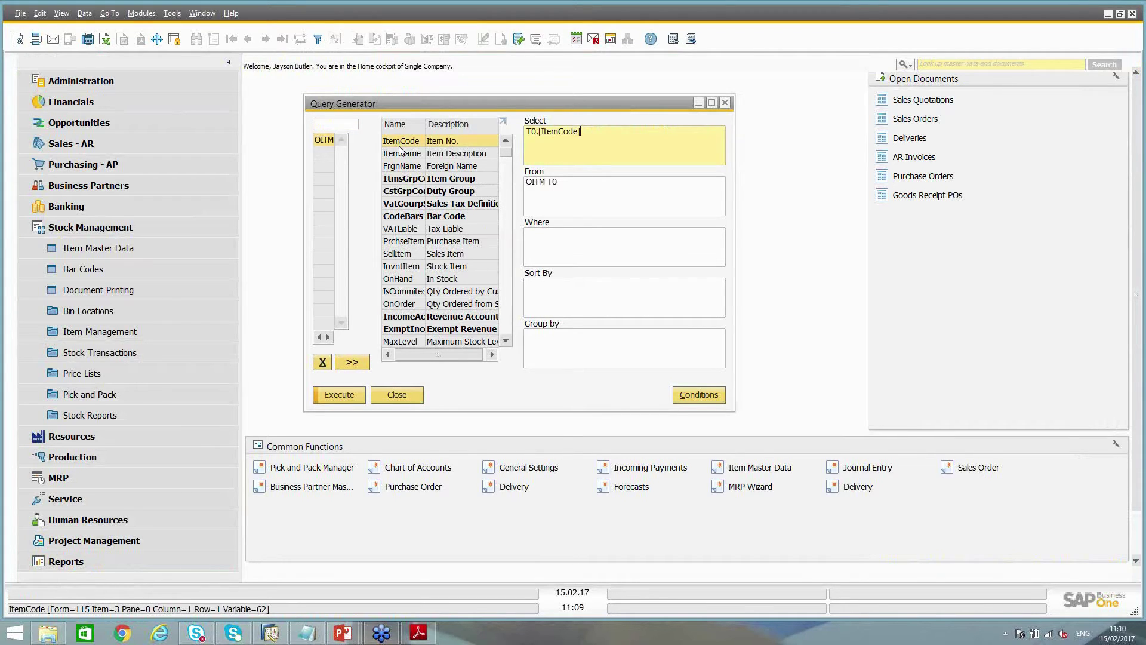
{"action": "double_click", "coordinate": [397, 154]}
{"action": "double_click", "coordinate": [400, 177]}
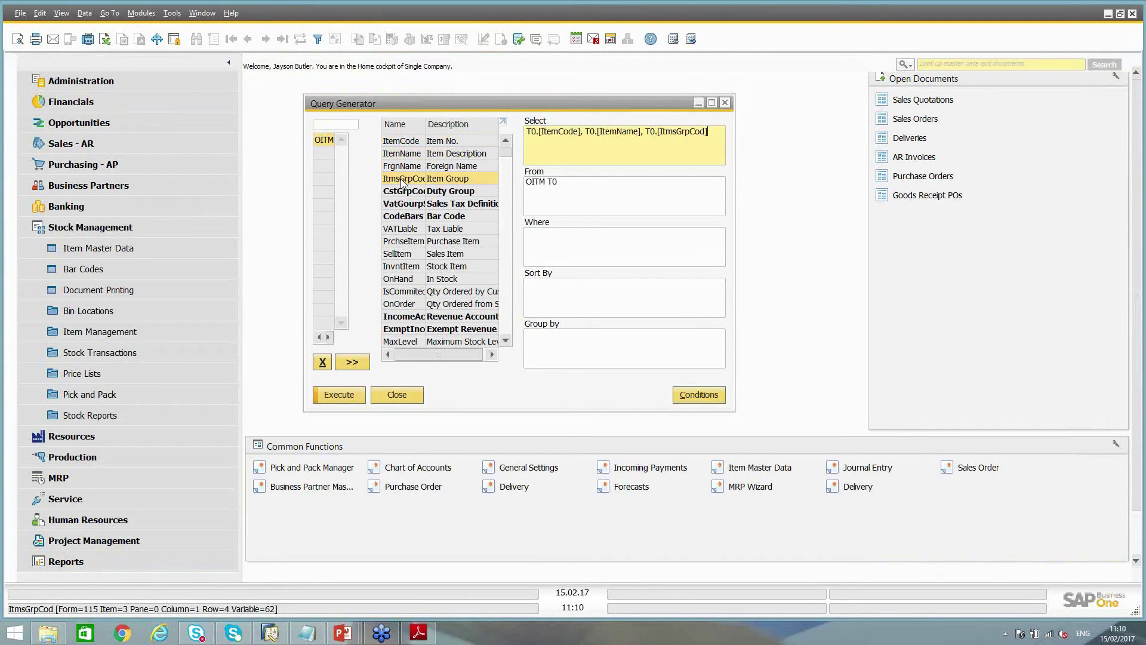
{"action": "left_click", "coordinate": [325, 141]}
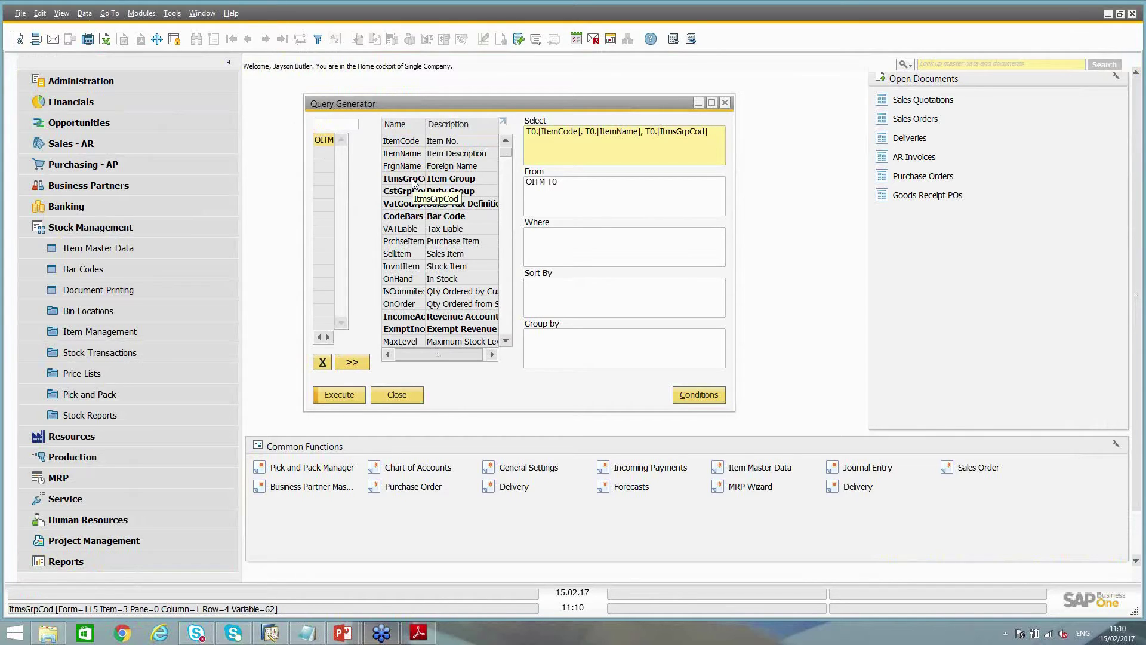
{"action": "left_click", "coordinate": [414, 180]}
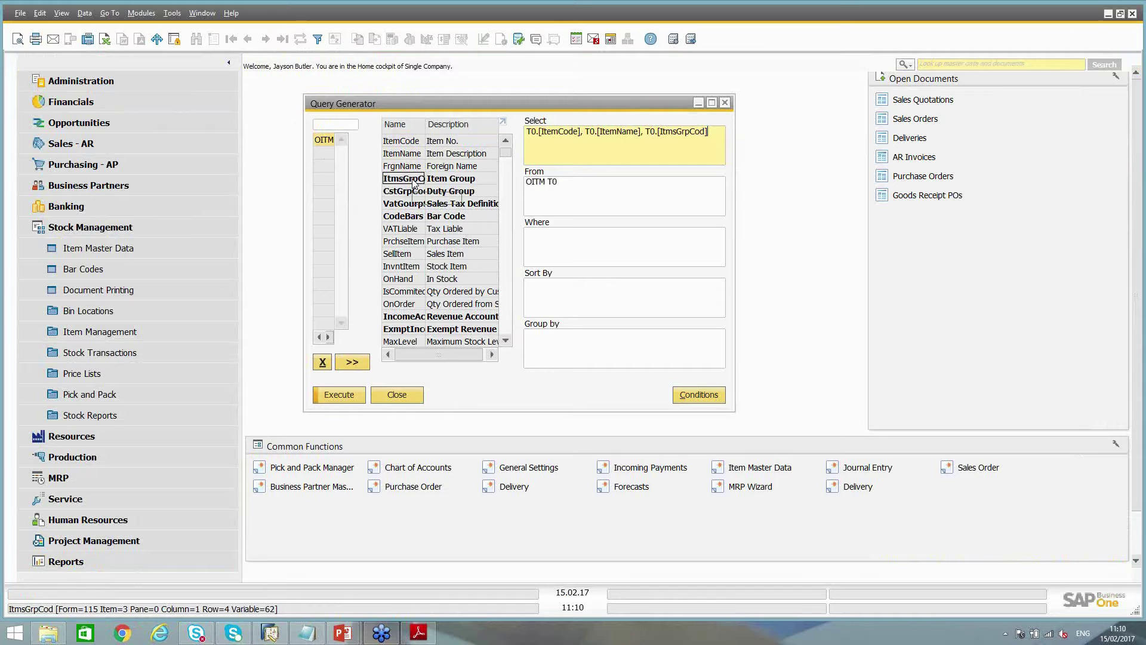
{"action": "left_click_drag", "start_coordinate": [411, 182], "coordinate": [339, 167]}
{"action": "left_click_drag", "start_coordinate": [339, 166], "coordinate": [339, 167]}
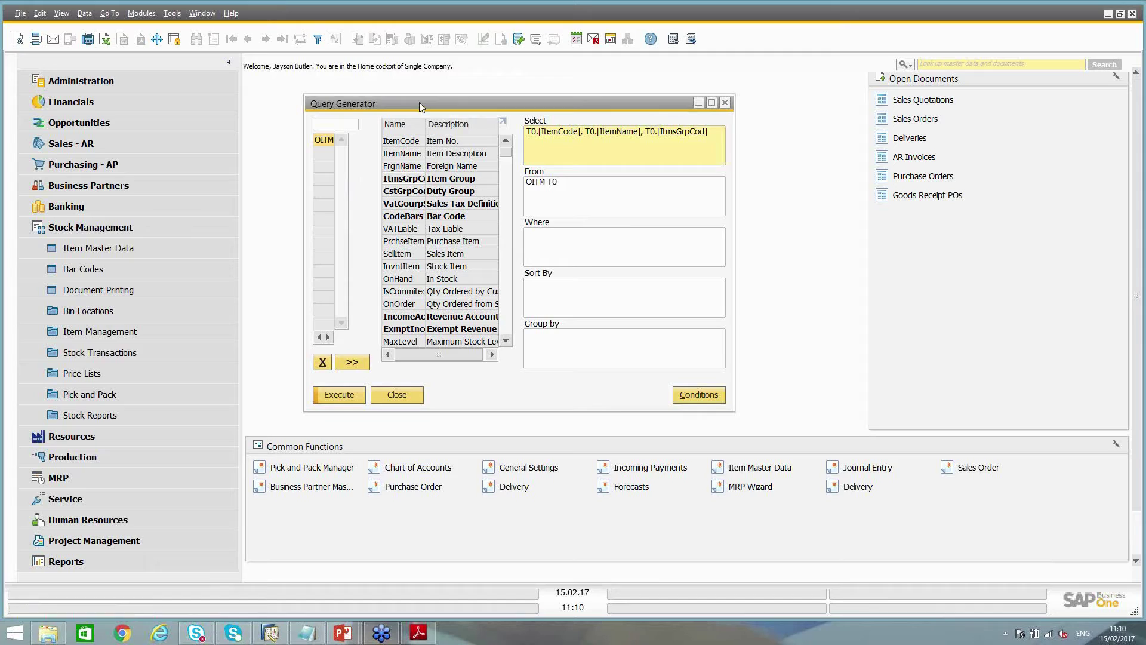
{"action": "left_click_drag", "start_coordinate": [420, 107], "coordinate": [422, 90]}
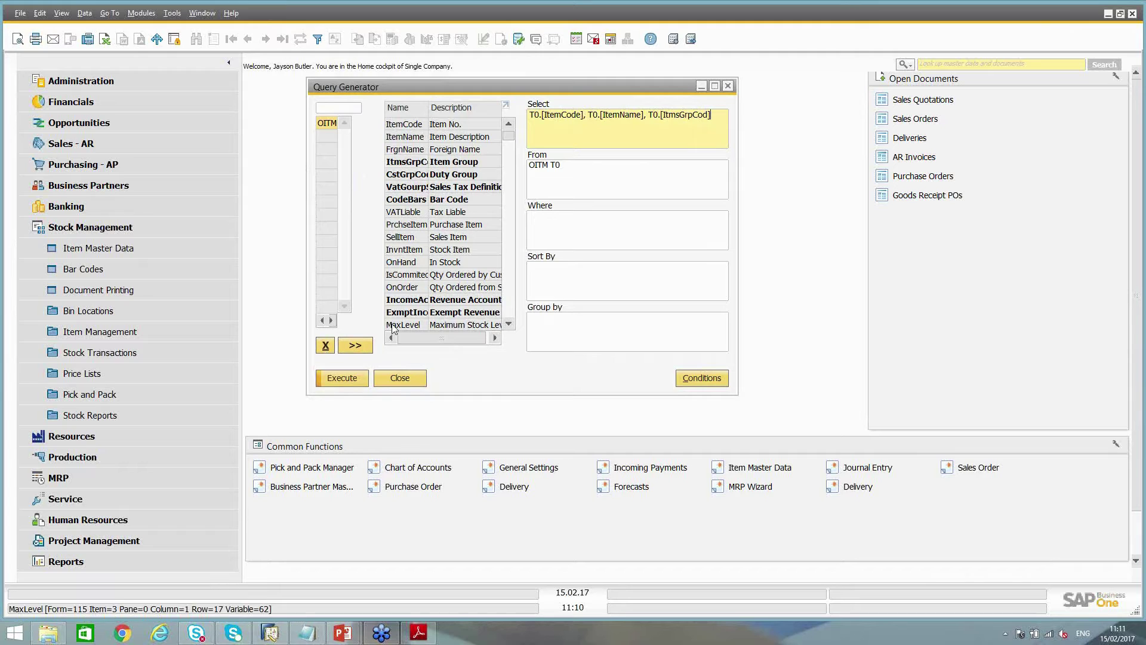
INNER JOIN OITB T1 to OITM T0 on ItmsGrpCod and review the From clause text
{"action": "double_click", "coordinate": [404, 162]}
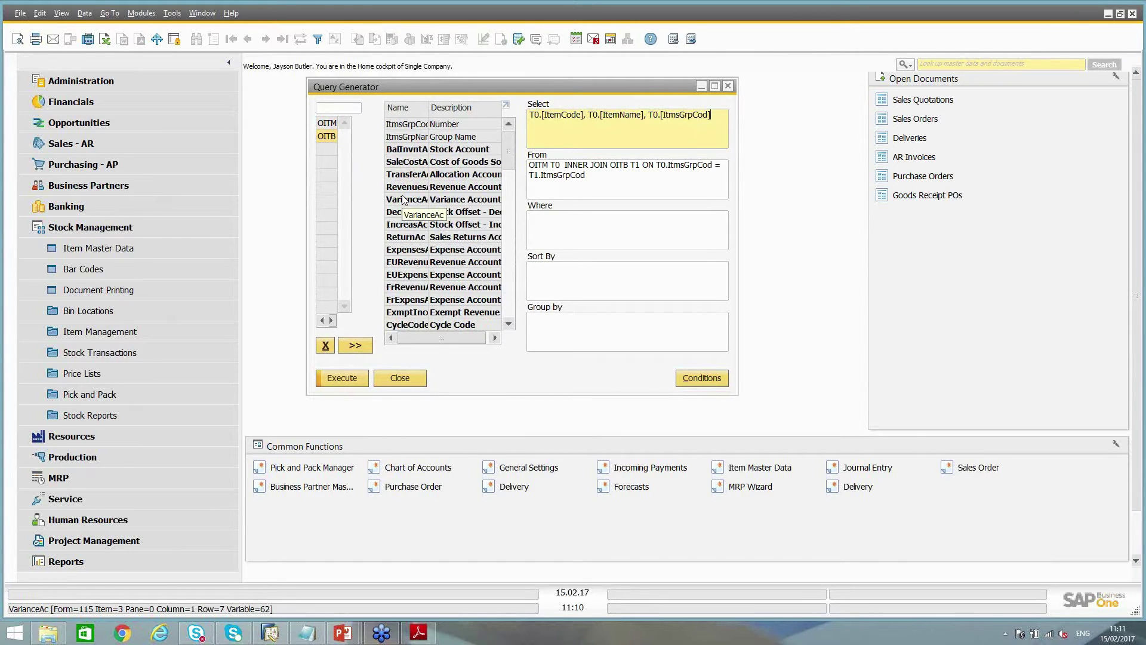
{"action": "left_click", "coordinate": [596, 184]}
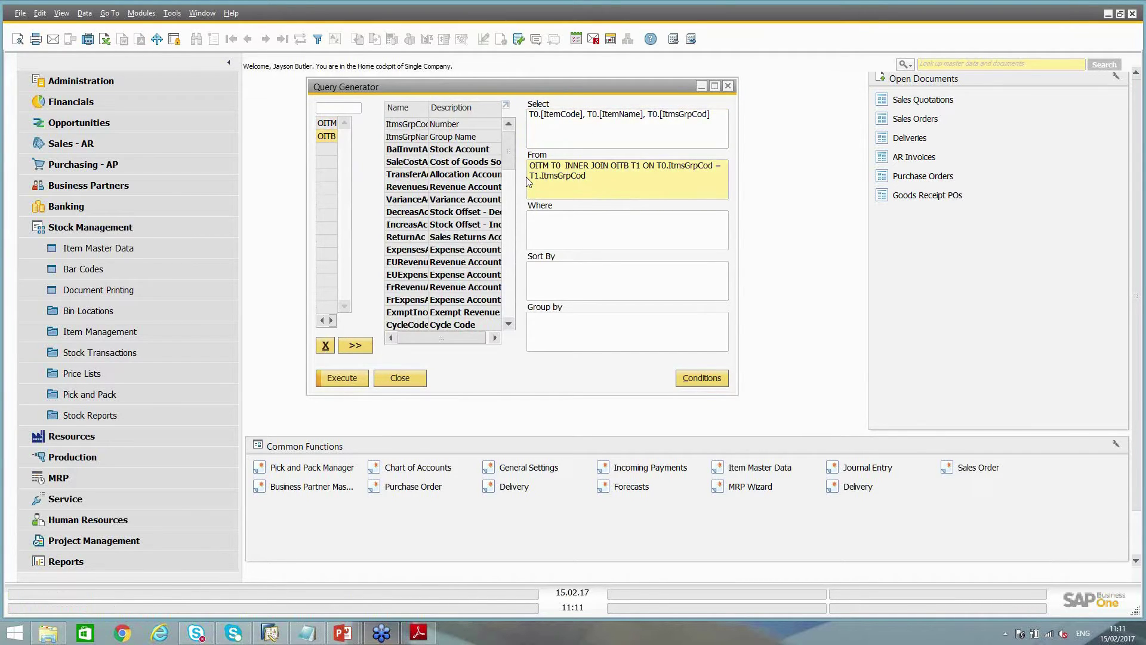
{"action": "key", "text": "shift+F2"}
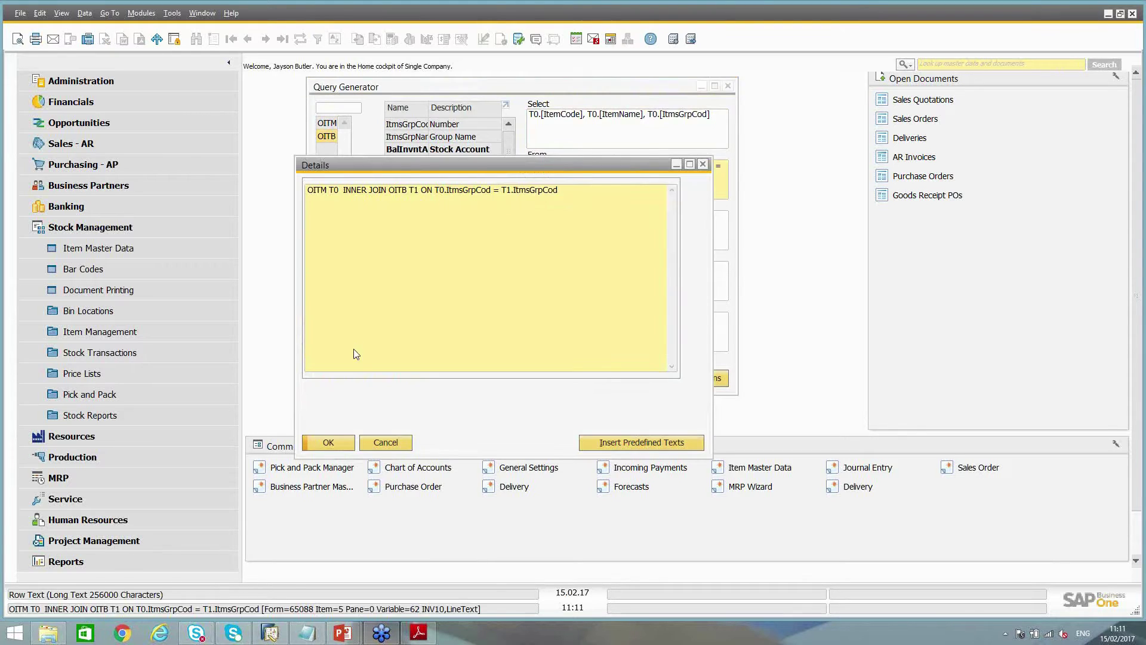
{"action": "left_click", "coordinate": [385, 443]}
{"action": "left_click_drag", "start_coordinate": [628, 166], "coordinate": [612, 170]}
{"action": "left_click", "coordinate": [620, 178]}
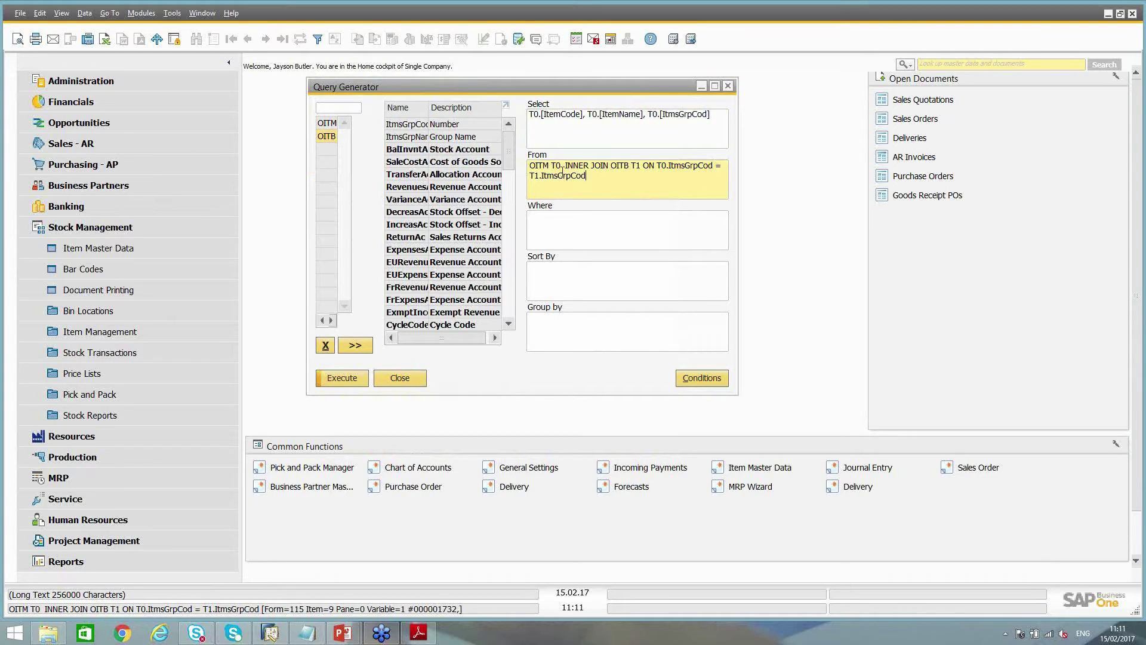
{"action": "left_click_drag", "start_coordinate": [551, 169], "coordinate": [609, 169]}
{"action": "left_click", "coordinate": [606, 181]}
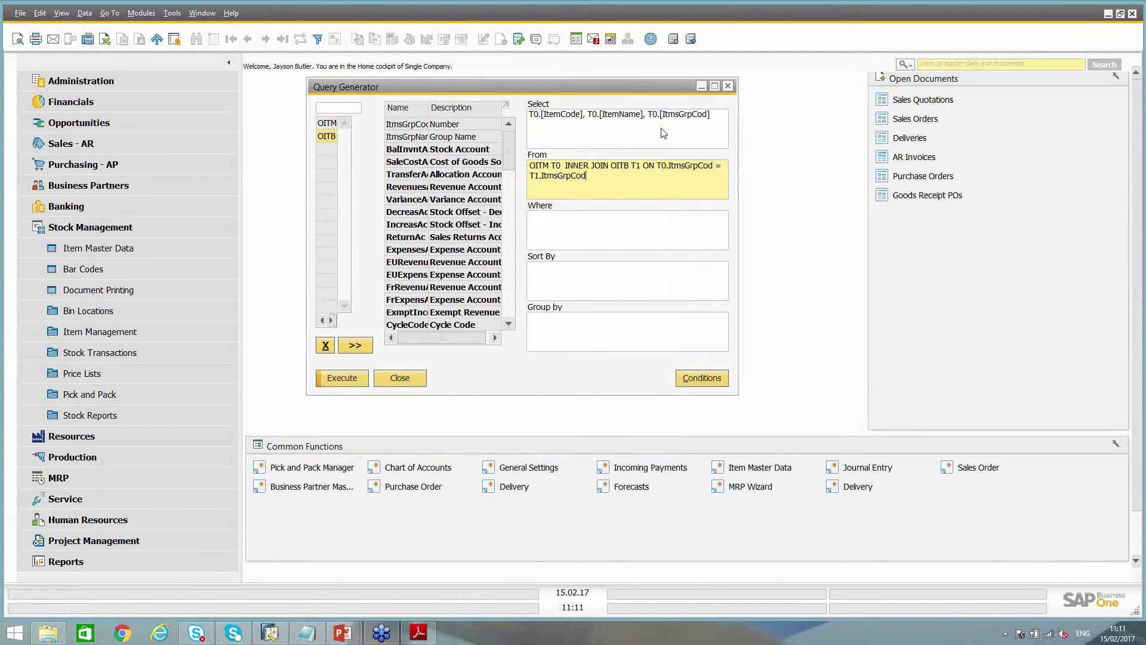
Add T1.[ItmsGrpNam] to Select, preview each item's group name, then return to the generator
{"action": "left_click_drag", "start_coordinate": [601, 173], "coordinate": [537, 166]}
{"action": "left_click", "coordinate": [715, 120]}
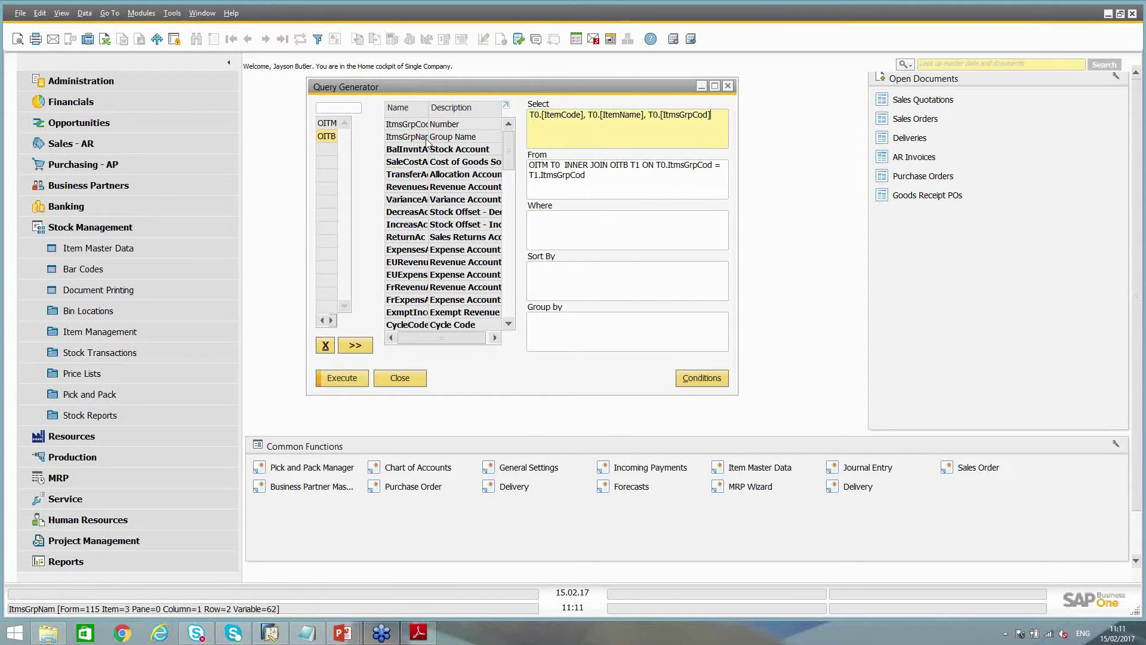
{"action": "double_click", "coordinate": [460, 142]}
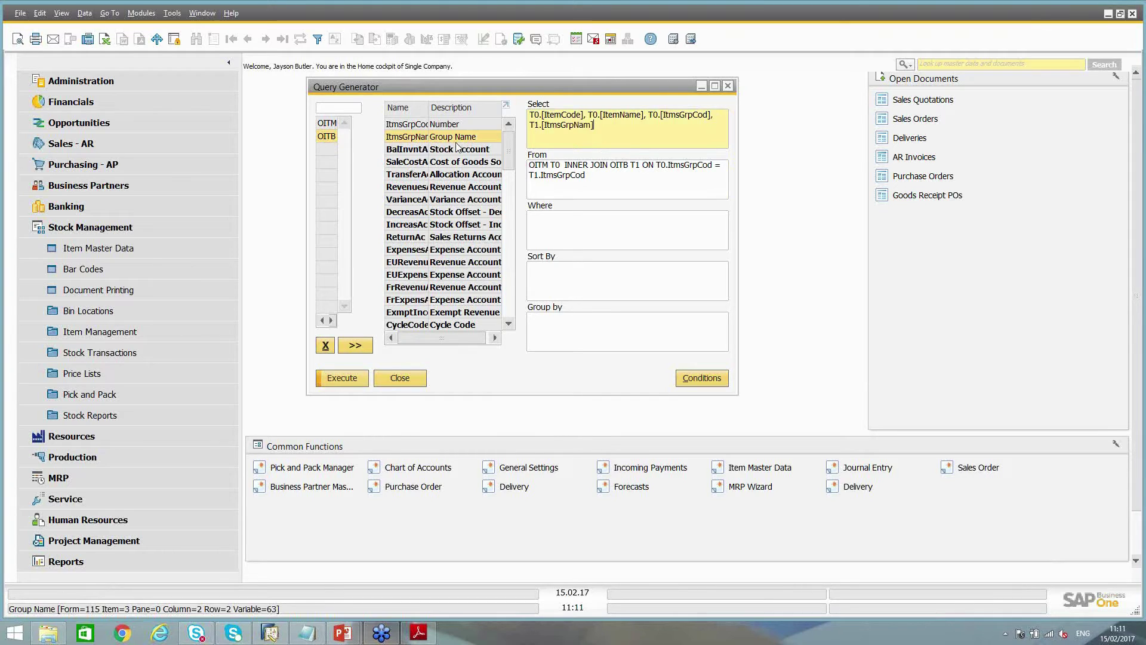
{"action": "left_click", "coordinate": [345, 380]}
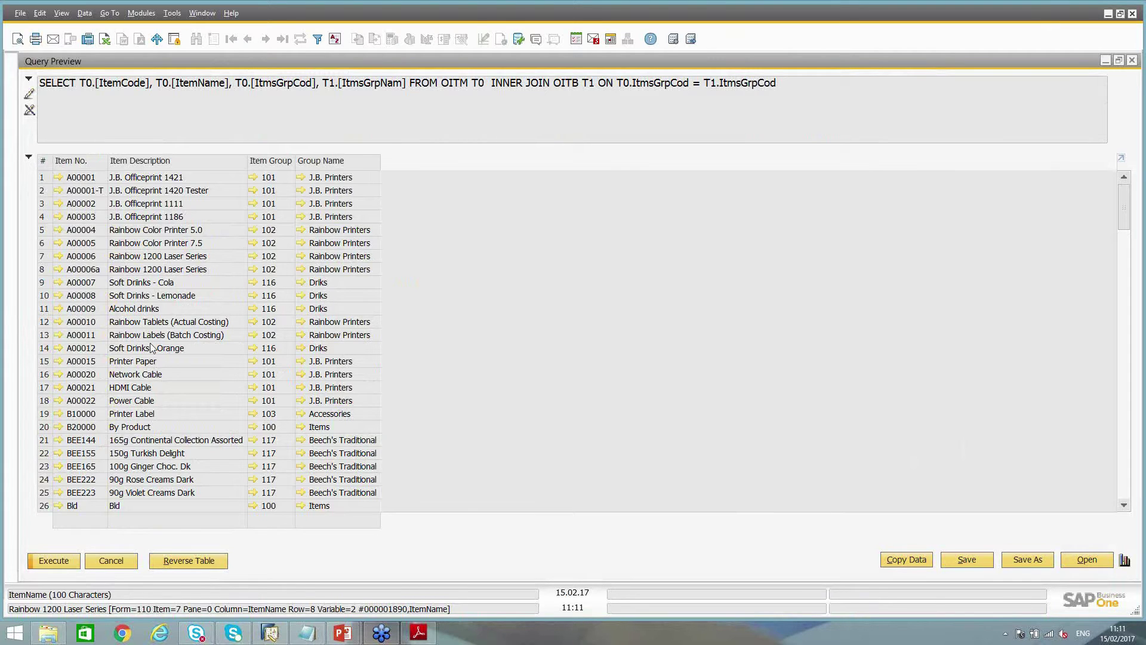
{"action": "left_click", "coordinate": [112, 561]}
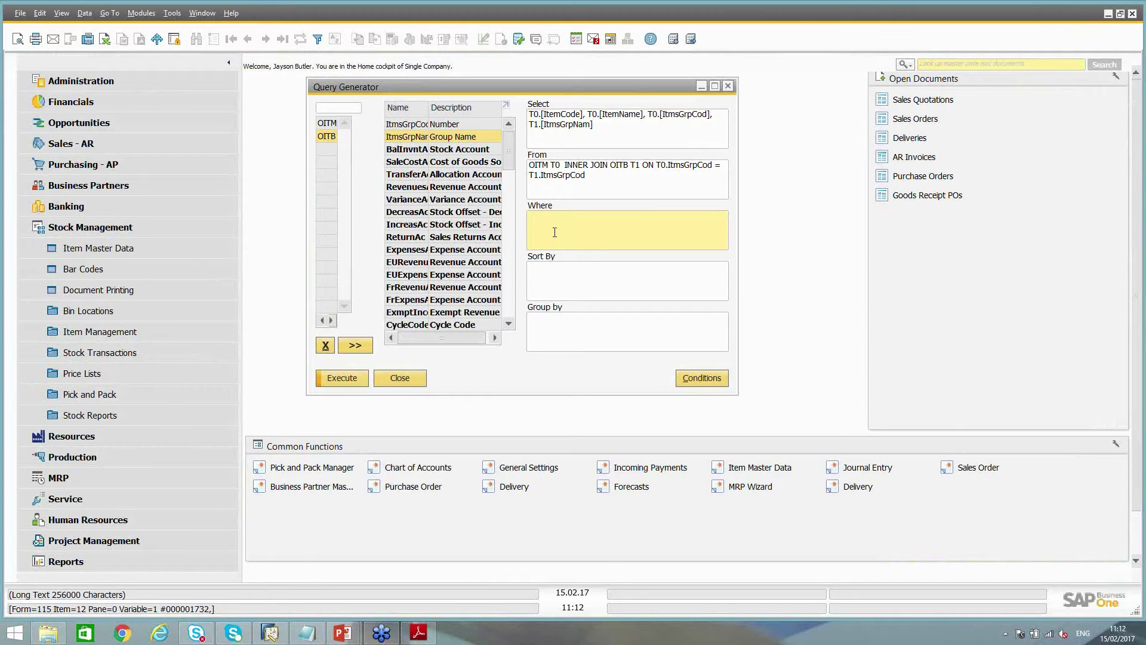
Add the Where condition T1.[ItmsGrpNam] = 'J.B. Printers' and preview the eight matching items
{"action": "double_click", "coordinate": [403, 137]}
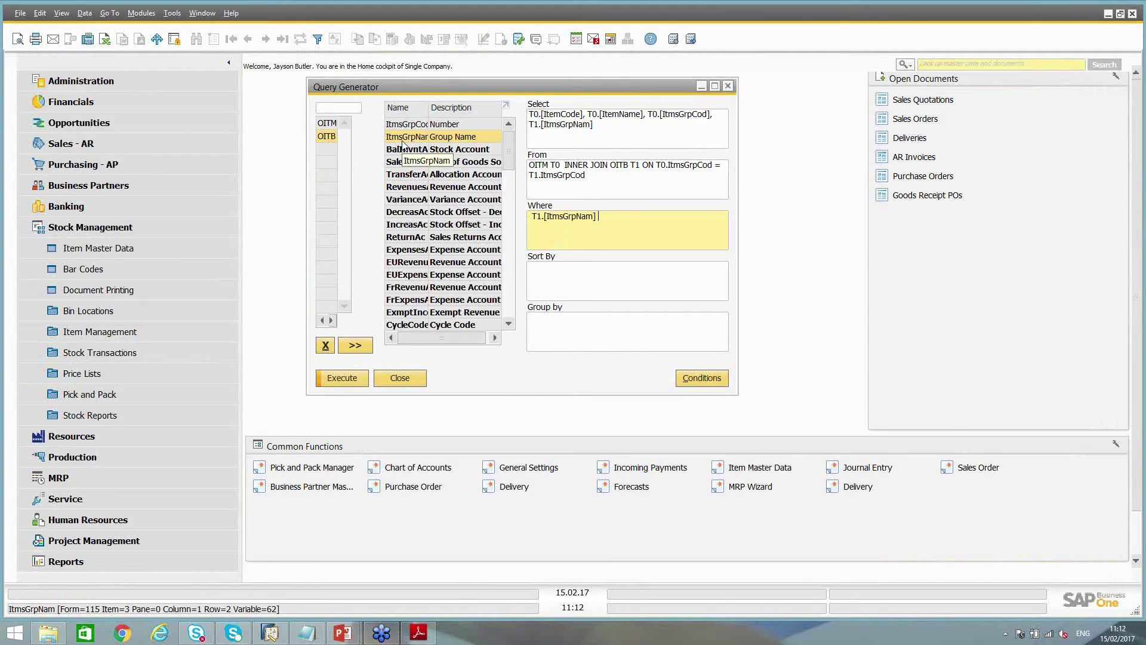
{"action": "type", "text": "="}
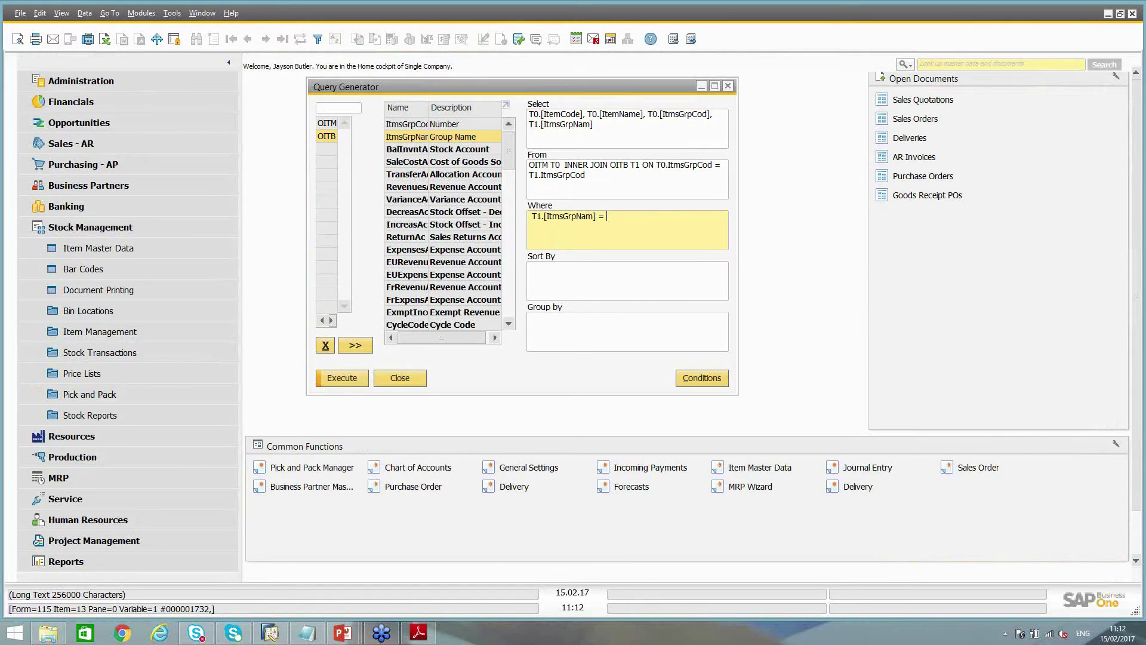
{"action": "type", "text": " J.B. Printers"}
{"action": "type", "text": "'"}
{"action": "left_click", "coordinate": [342, 377]}
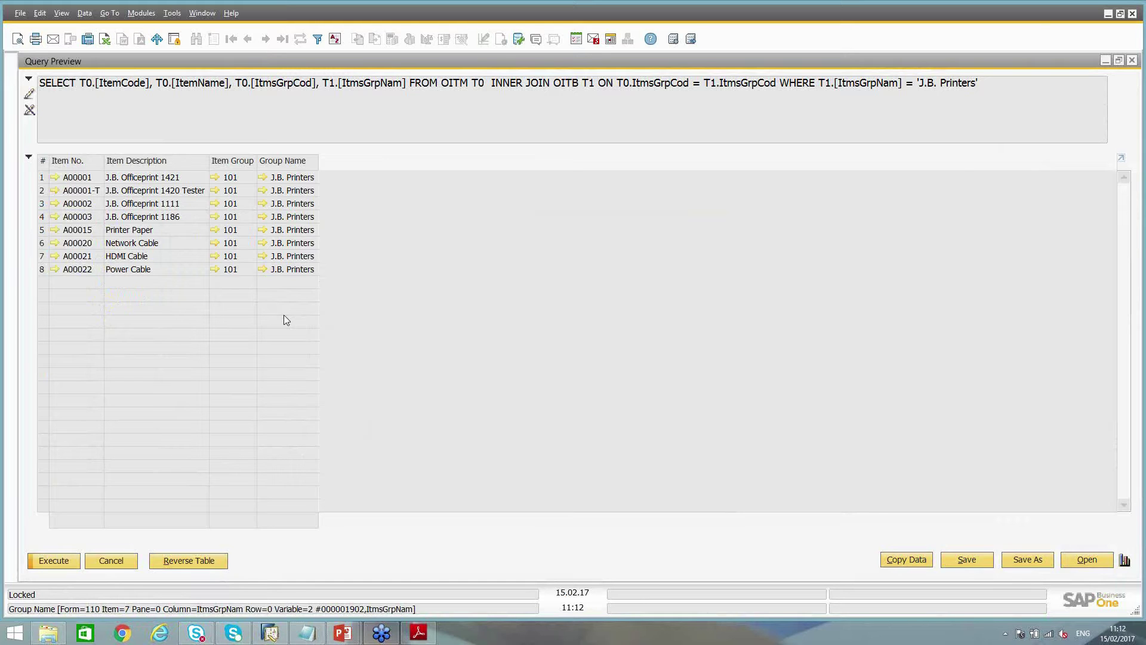
{"action": "key", "text": "Escape"}
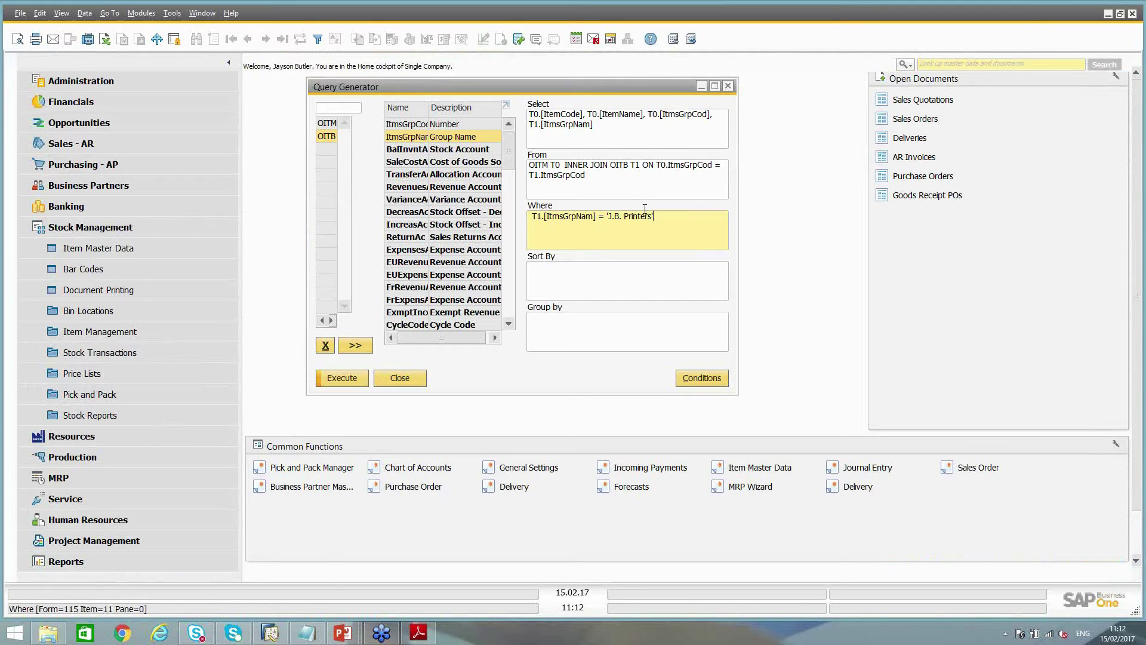
Replace 'J.B. Printers' with an Equal [%0] variable so the query prompts for Group Name
{"action": "left_click_drag", "start_coordinate": [659, 217], "coordinate": [605, 216]}
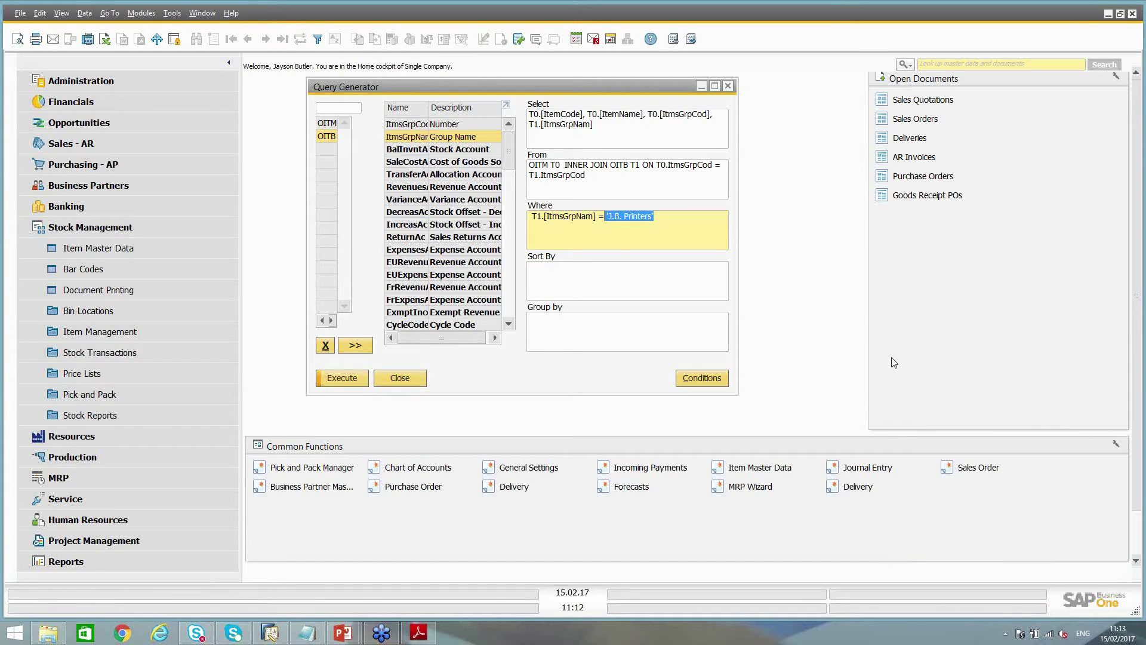
{"action": "key", "text": "Delete"}
{"action": "left_click", "coordinate": [689, 378]}
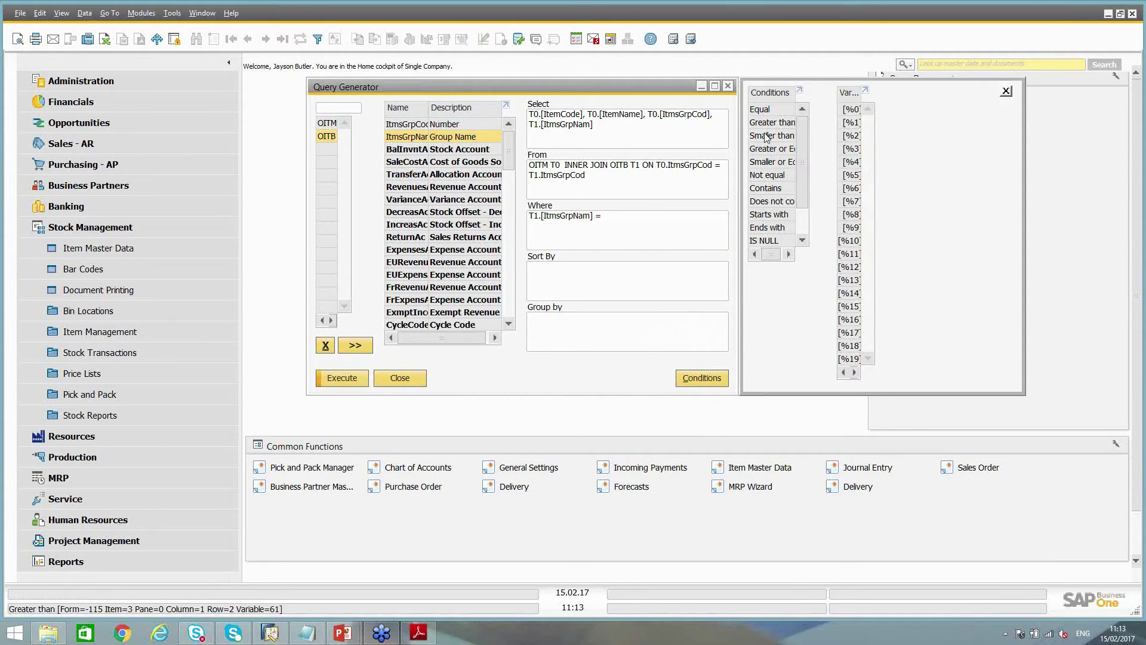
{"action": "left_click", "coordinate": [630, 215]}
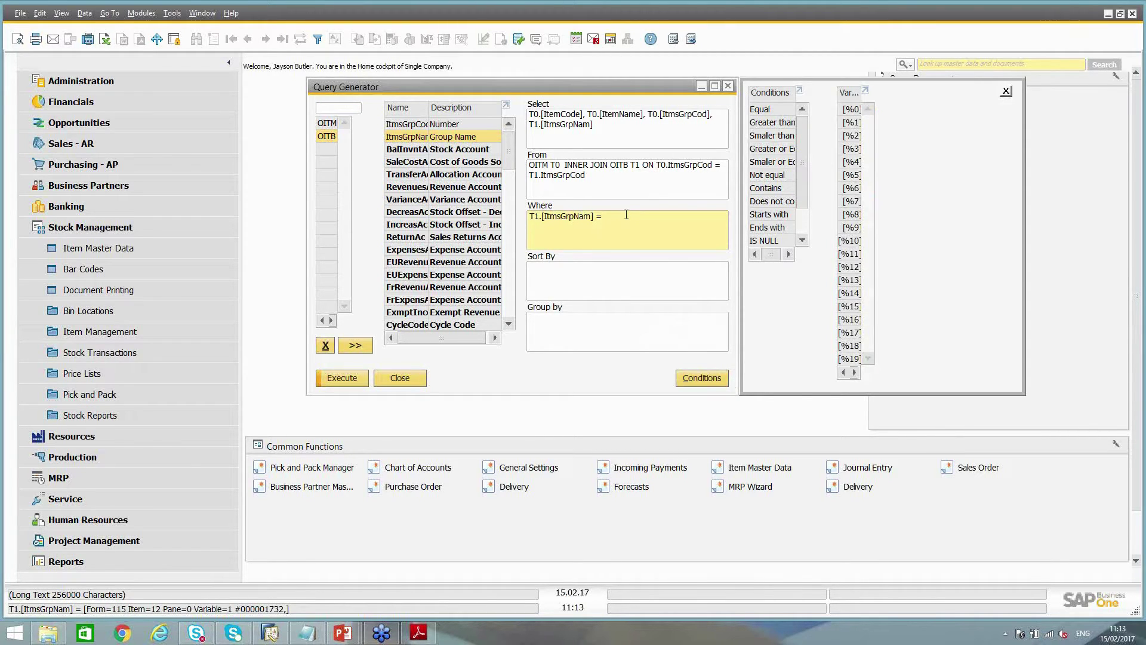
{"action": "key", "text": "BackSpace"}
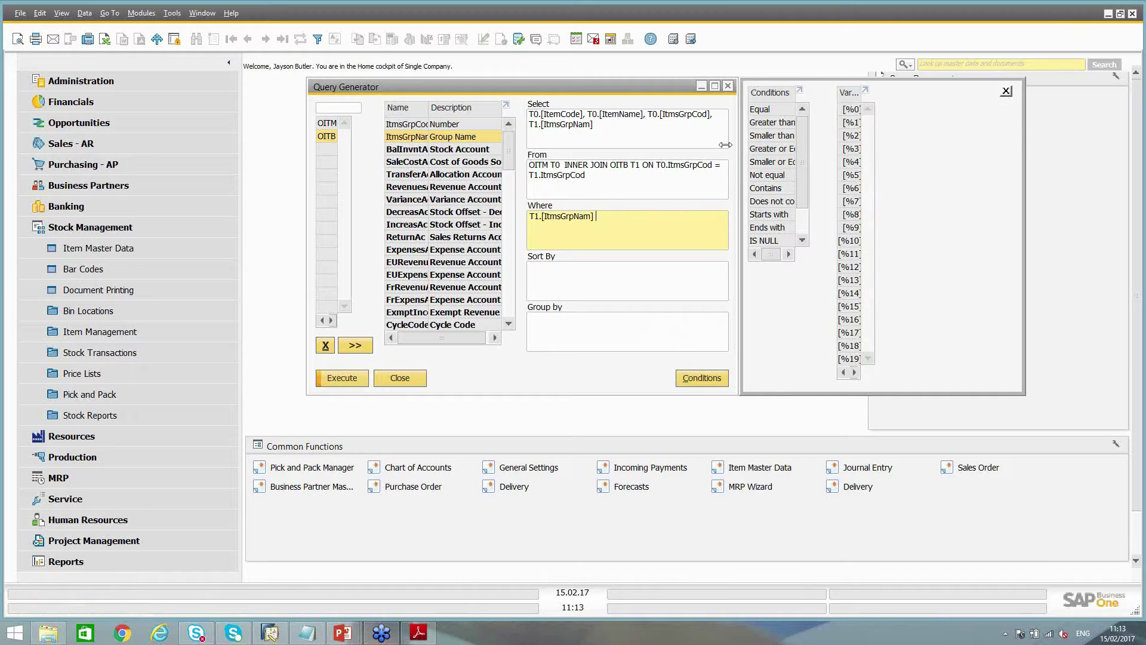
{"action": "double_click", "coordinate": [768, 113]}
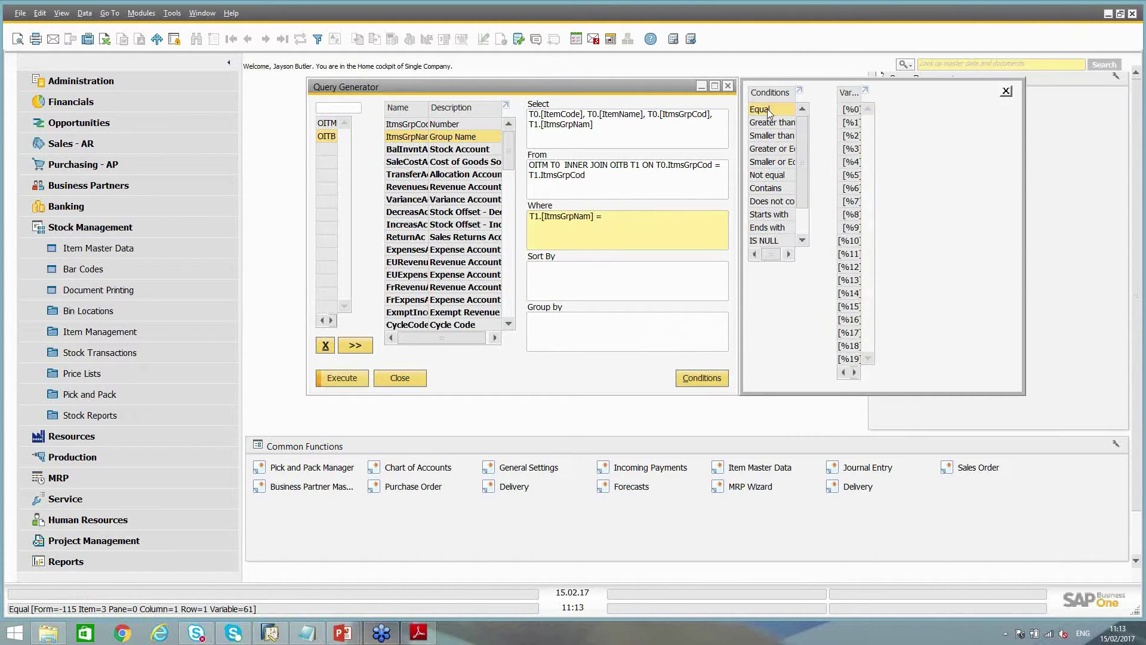
{"action": "double_click", "coordinate": [851, 110]}
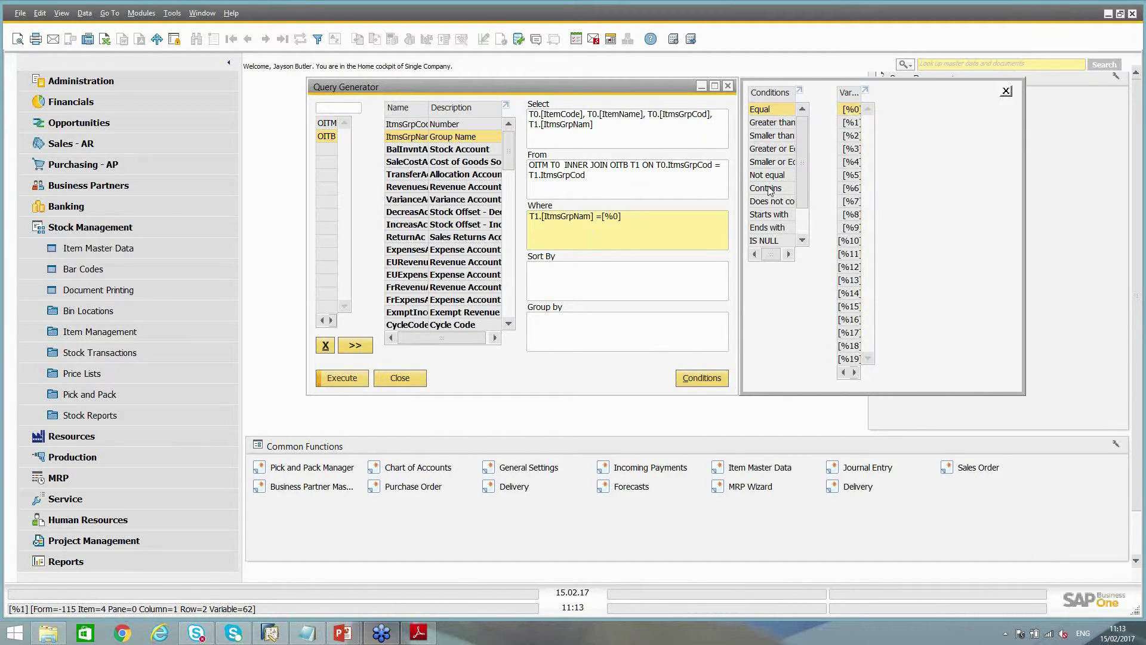
{"action": "left_click", "coordinate": [347, 379]}
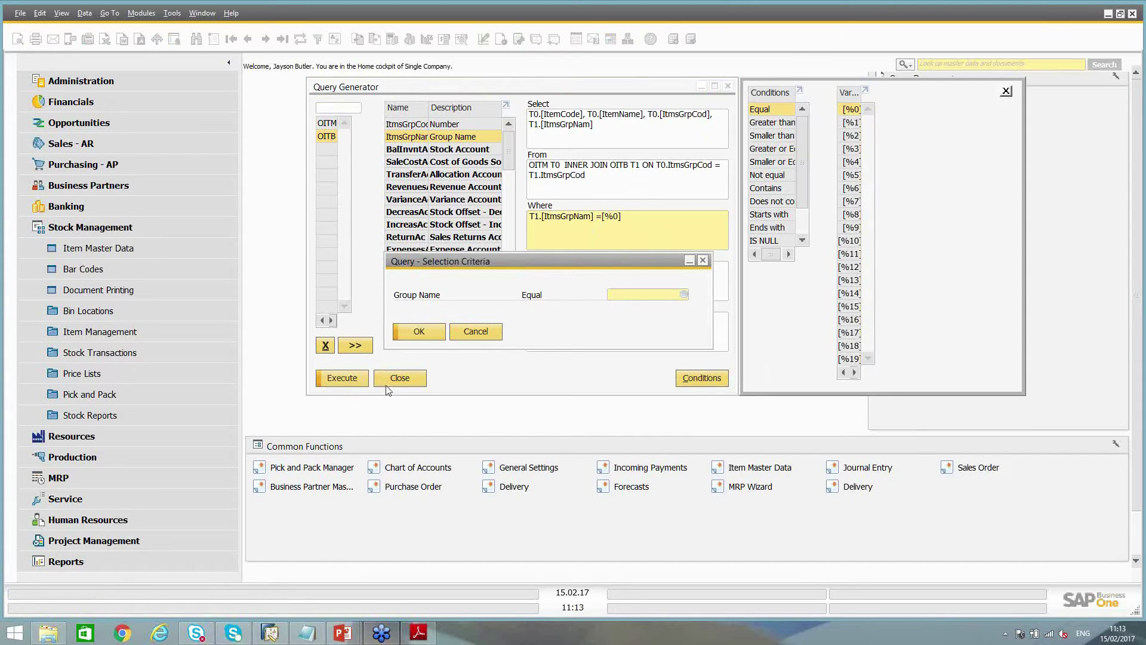
Run the prompted query with J.B. Printers and check its eight items
{"action": "left_click", "coordinate": [684, 294]}
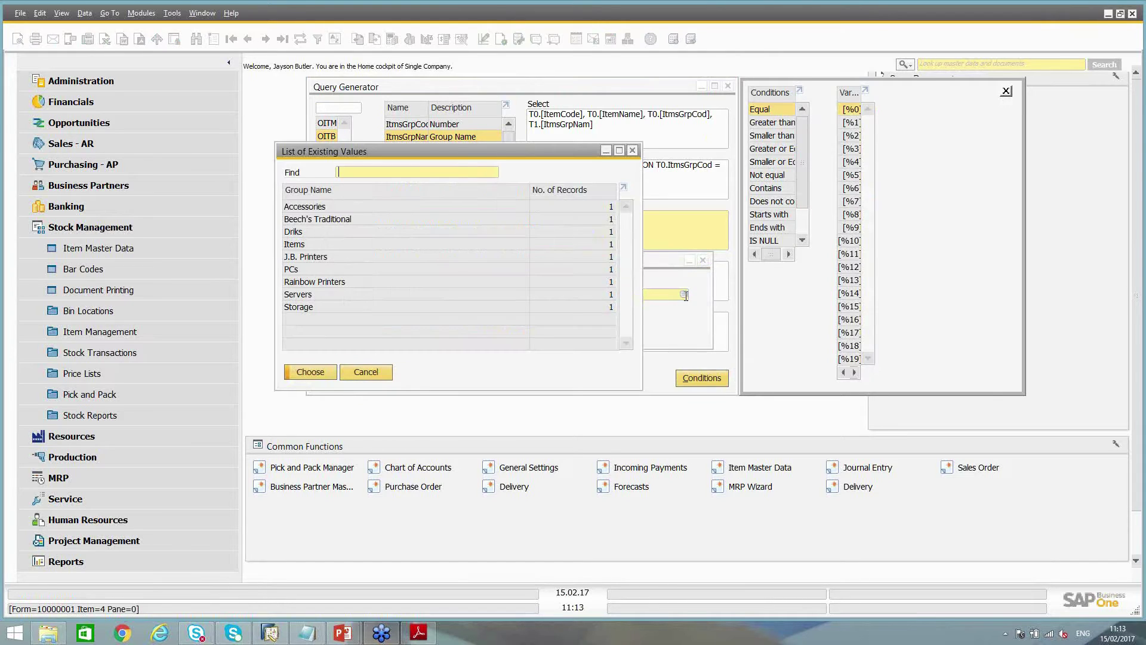
{"action": "double_click", "coordinate": [314, 258]}
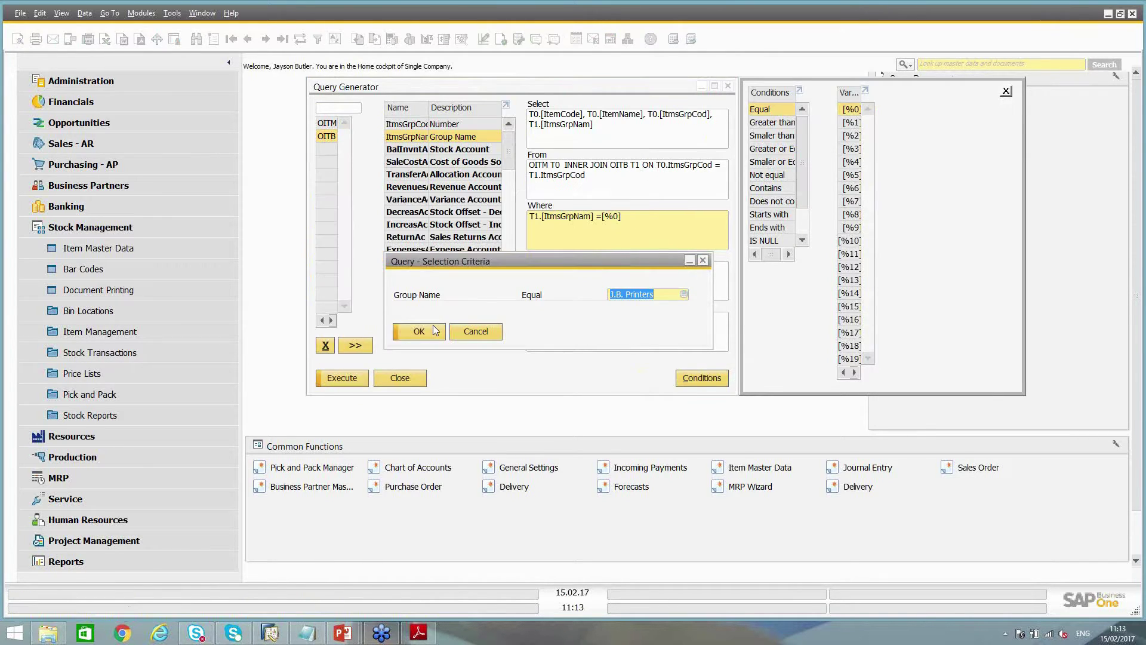
{"action": "left_click", "coordinate": [419, 338]}
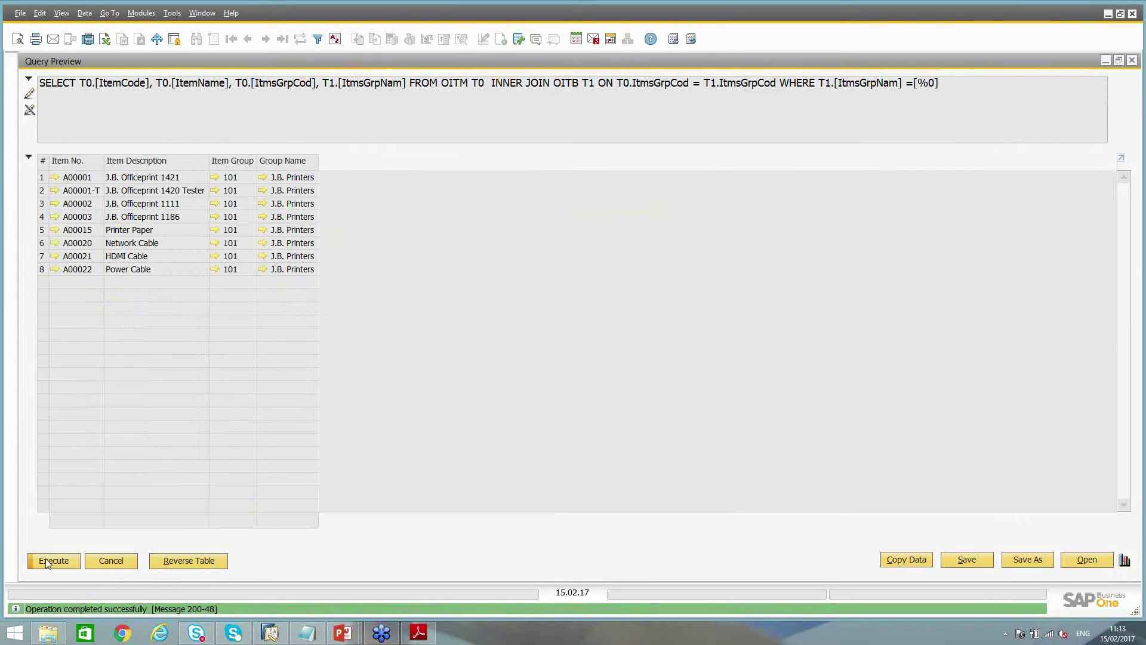
{"action": "left_click", "coordinate": [113, 560]}
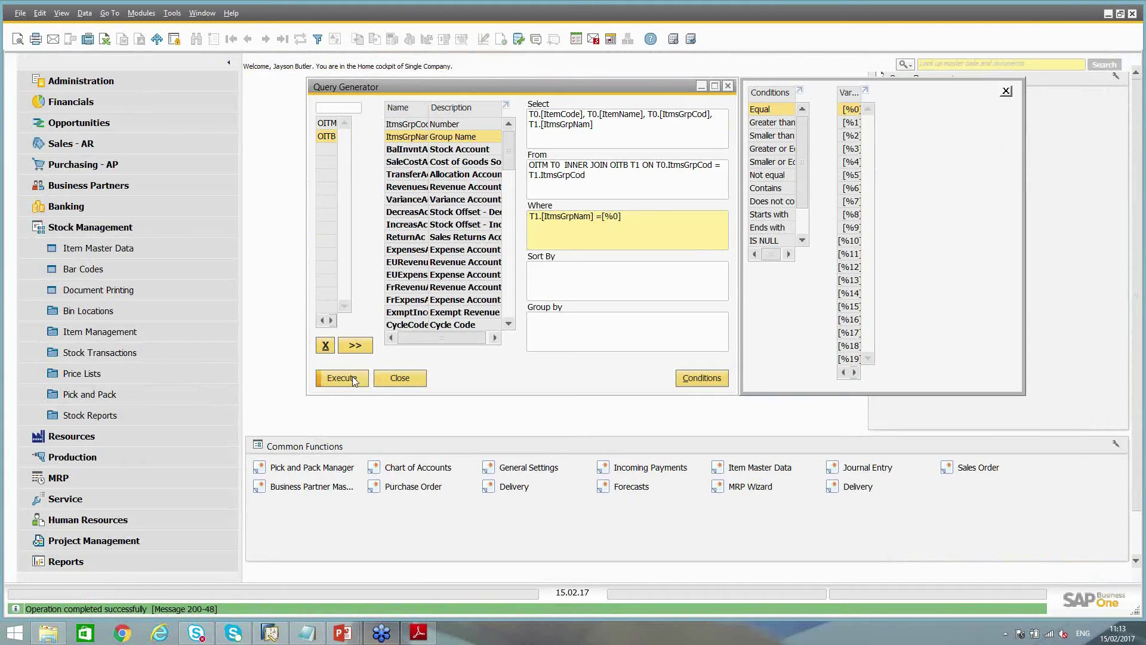
Run the query again with Rainbow Printers and check its six items
{"action": "left_click", "coordinate": [352, 376]}
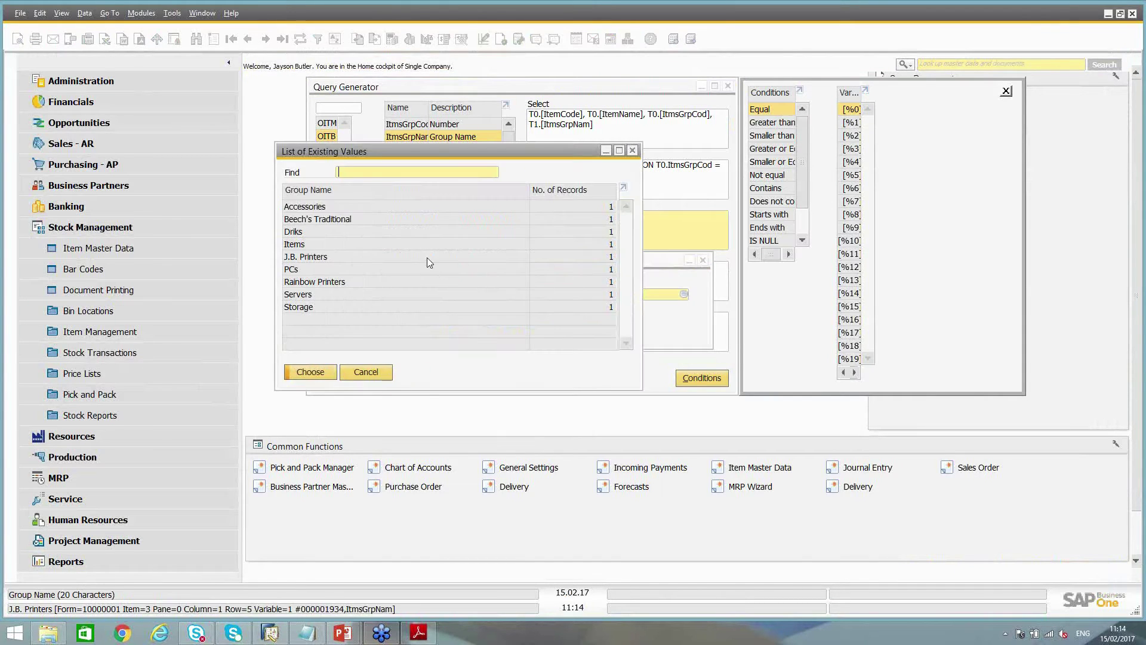
{"action": "double_click", "coordinate": [320, 282]}
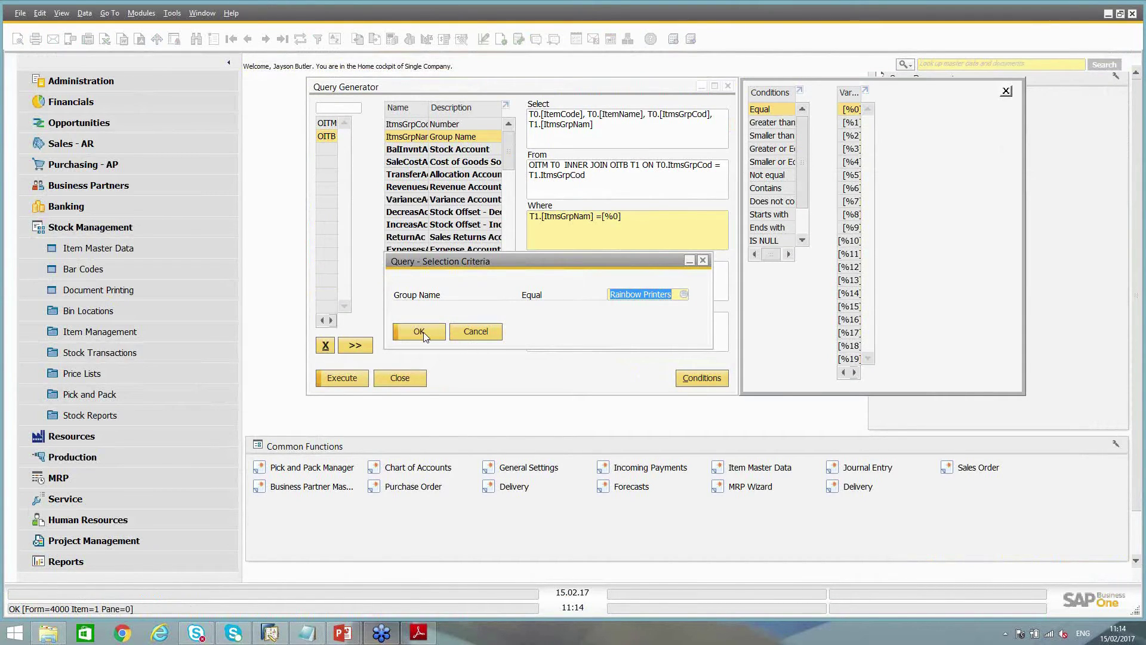
{"action": "left_click", "coordinate": [420, 331]}
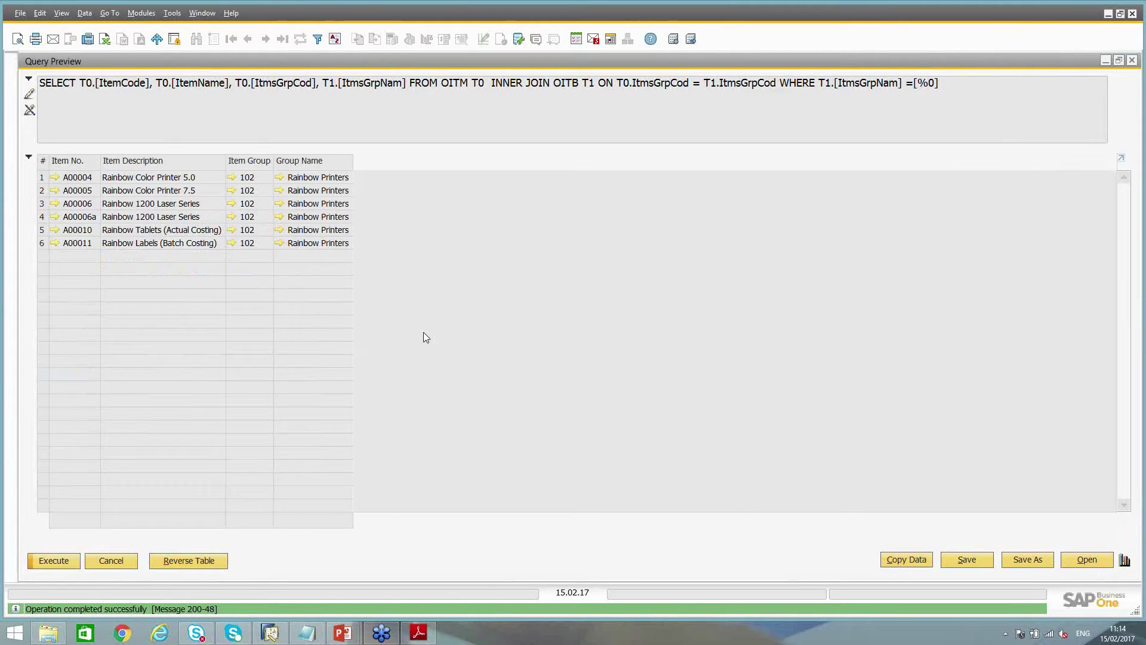
{"action": "key", "text": "Escape"}
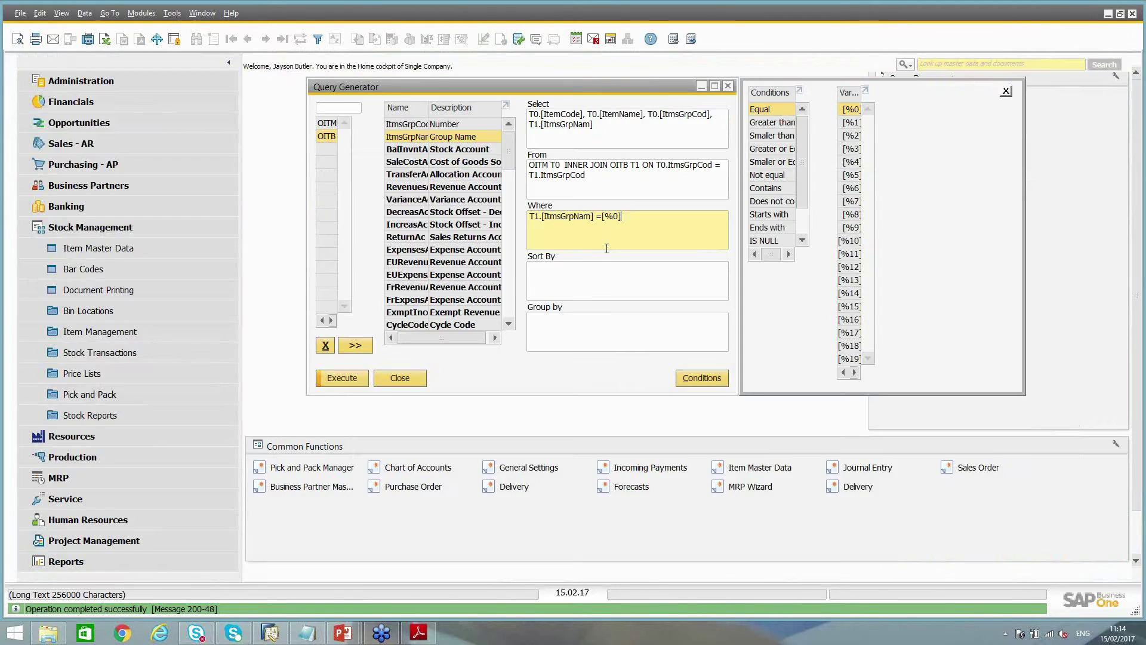
Sort by OITM ItemName and run the query for J.B. Printers
{"action": "left_click", "coordinate": [589, 276]}
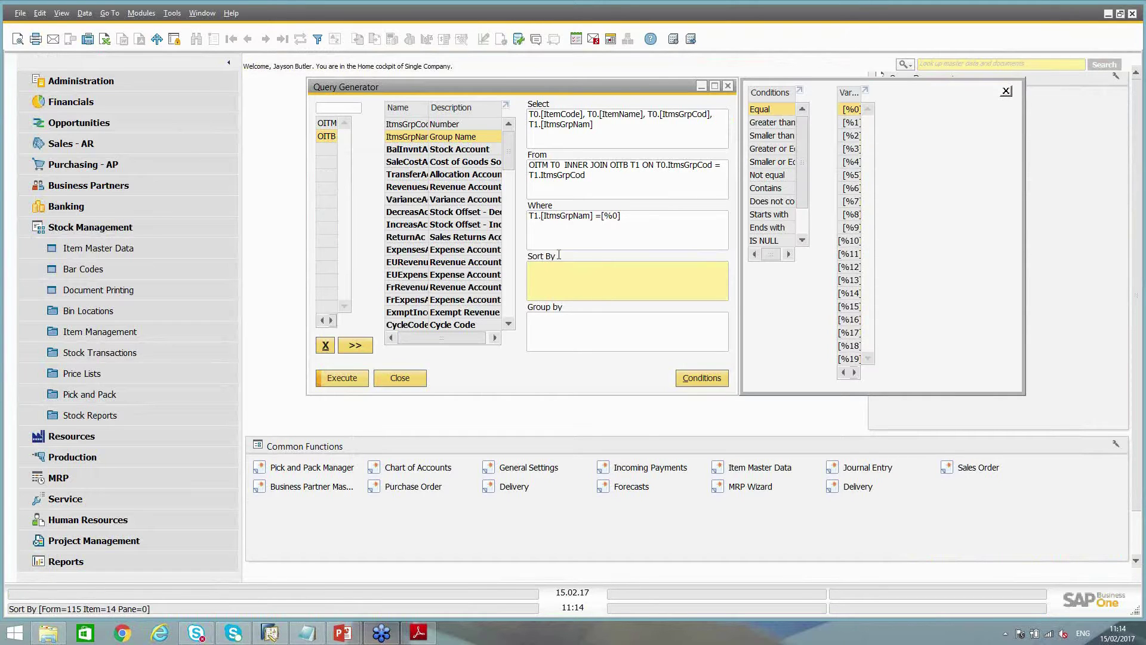
{"action": "left_click", "coordinate": [324, 123]}
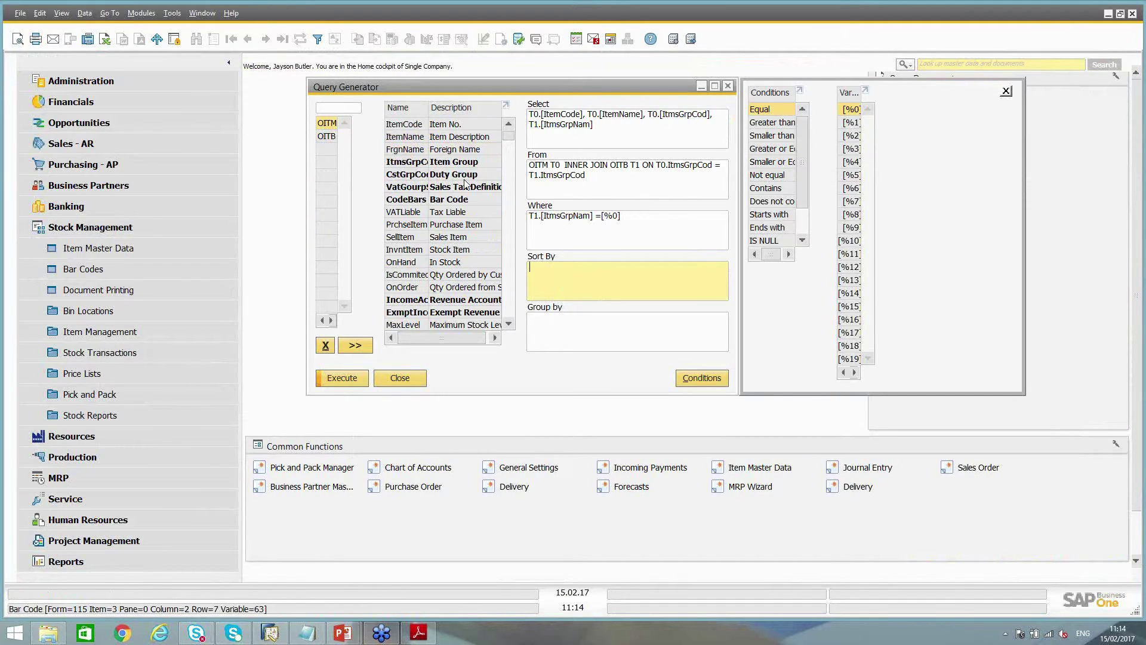
{"action": "double_click", "coordinate": [405, 138]}
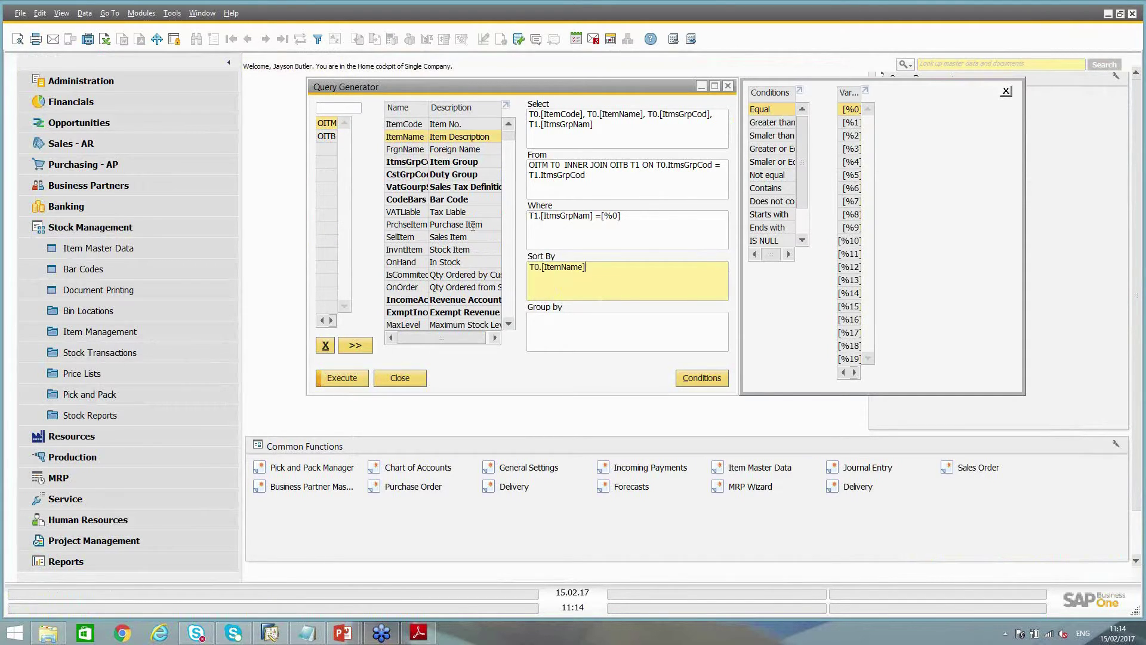
{"action": "left_click", "coordinate": [346, 380]}
{"action": "key", "text": "Tab"}
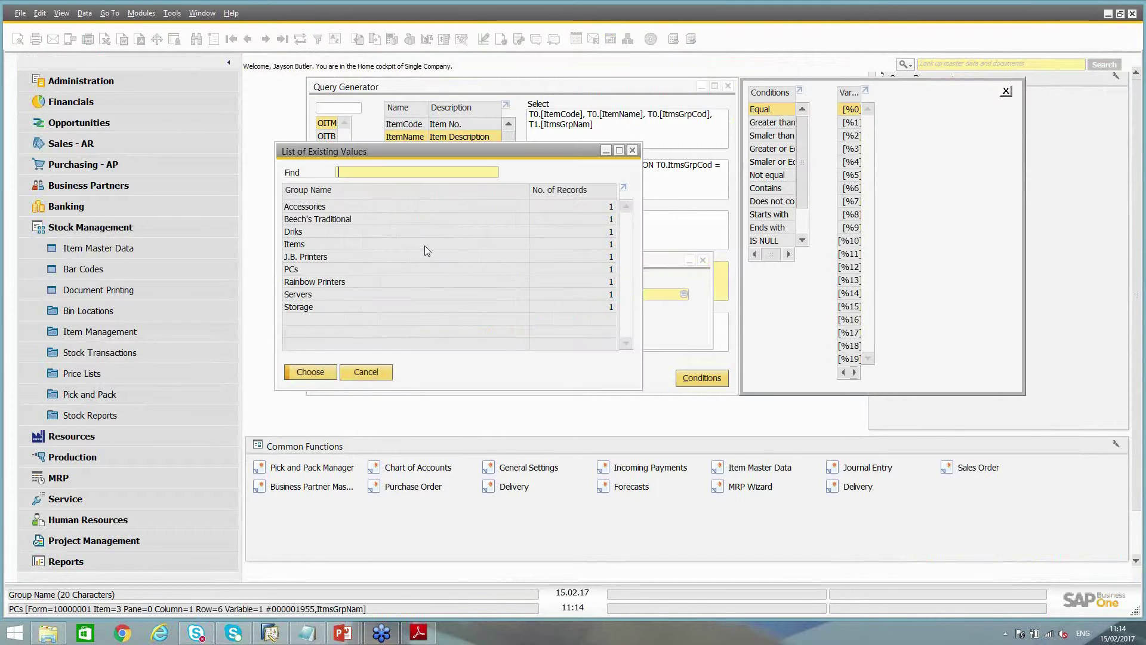
{"action": "double_click", "coordinate": [309, 260]}
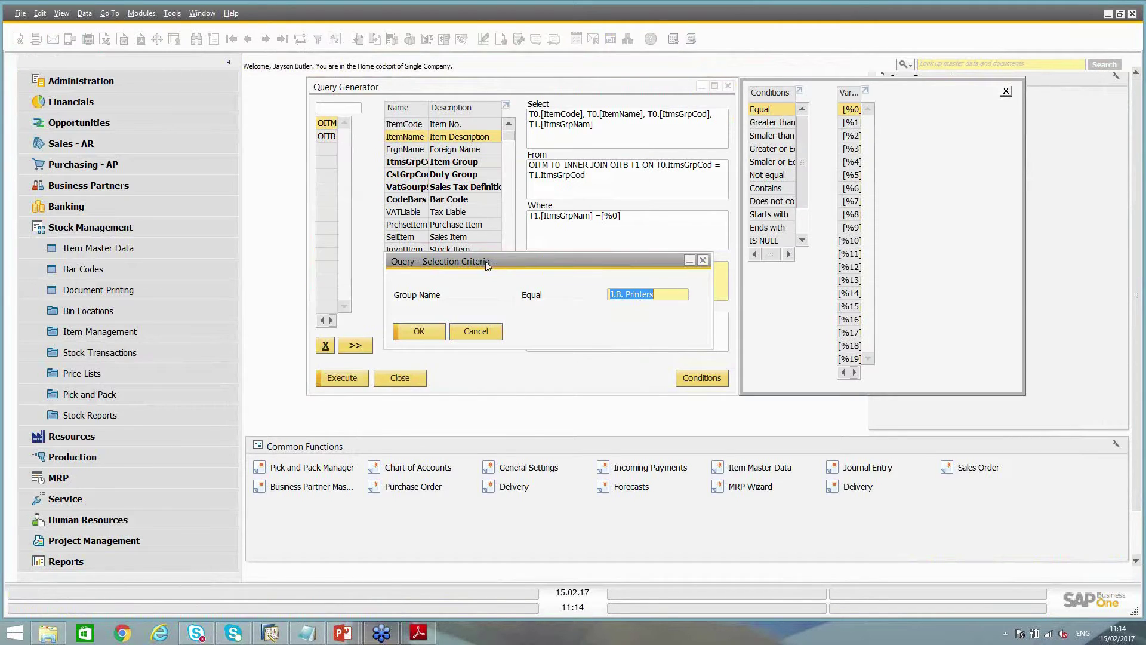
{"action": "left_click", "coordinate": [426, 334]}
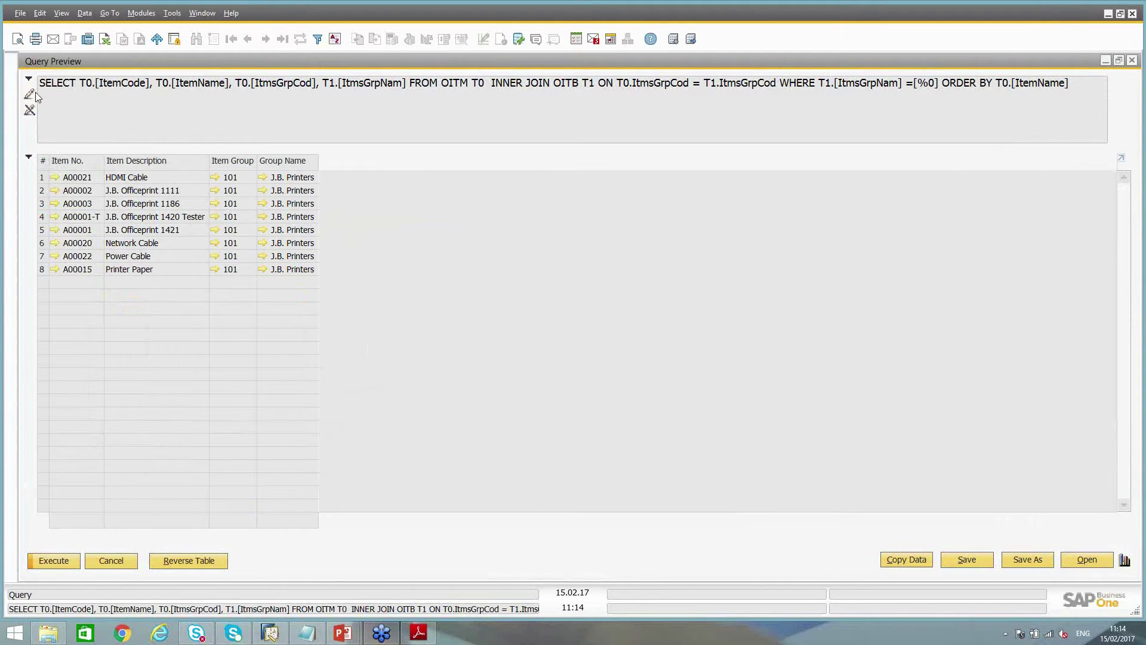
Review the SQL ending ORDER BY T0.[ItemName], then bring up the save dialog
{"action": "left_click", "coordinate": [30, 95]}
{"action": "left_click", "coordinate": [102, 85]}
{"action": "left_click_drag", "start_coordinate": [1069, 85], "coordinate": [37, 86]}
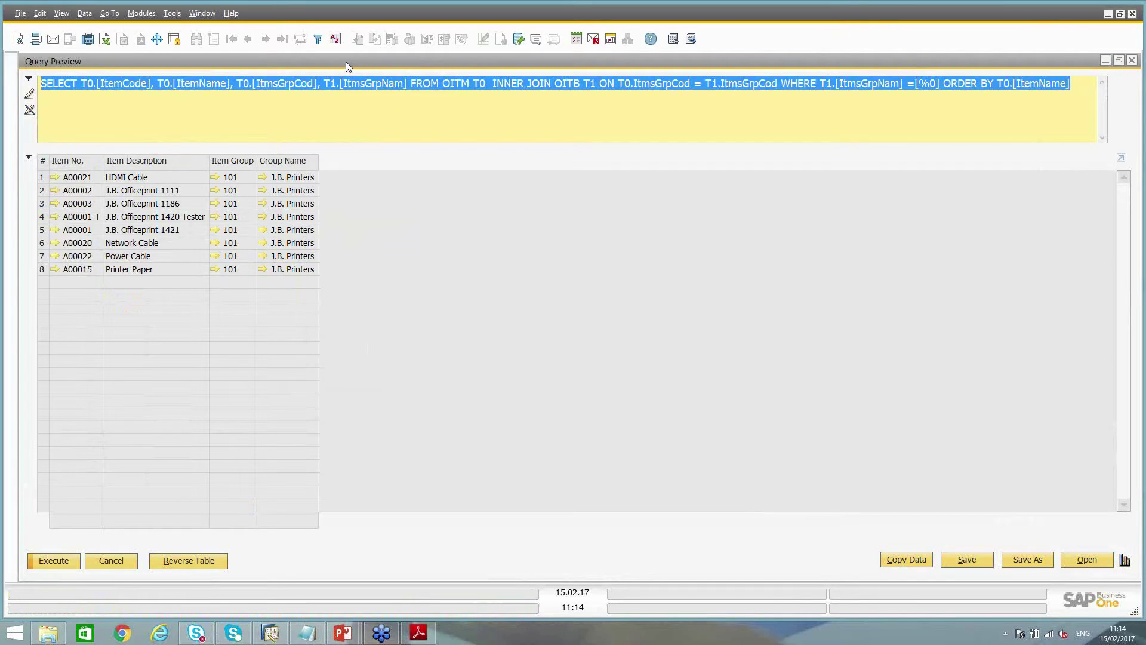
{"action": "left_click", "coordinate": [552, 88]}
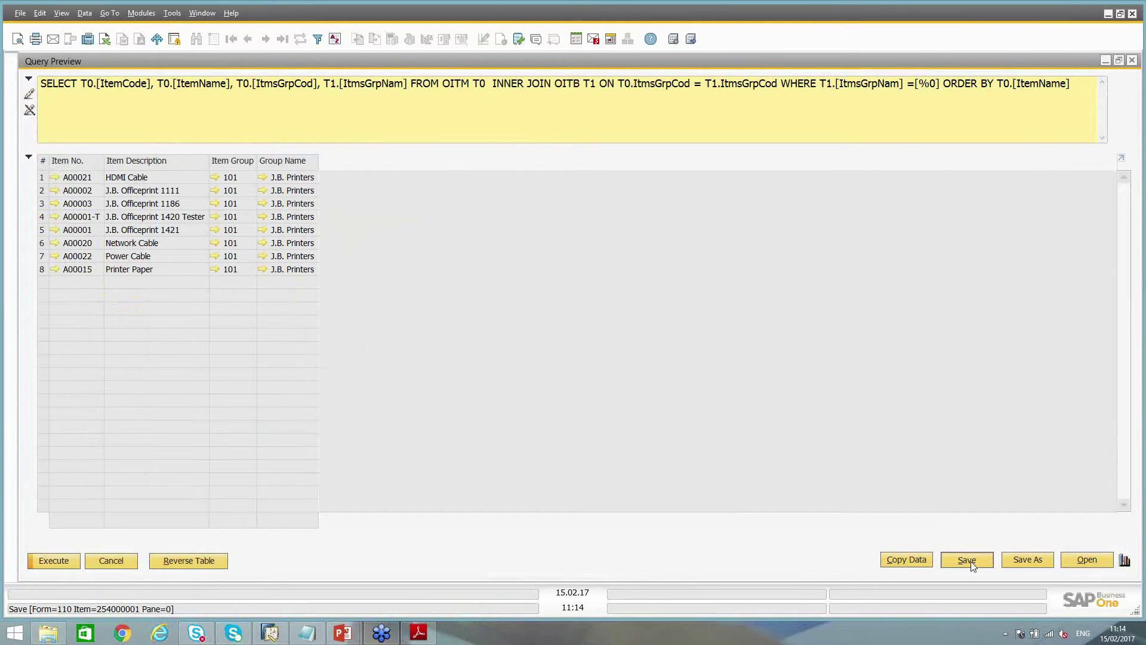
{"action": "left_click", "coordinate": [971, 561]}
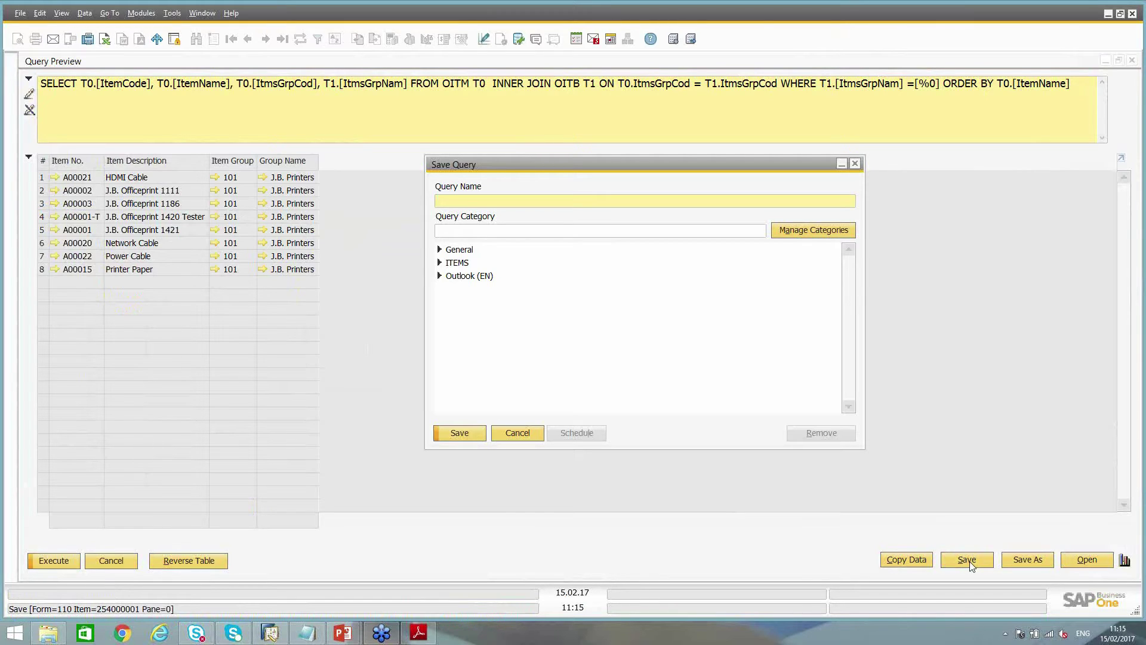
Create a query category 'New Cate' accessible to all authorisation groups
{"action": "left_click", "coordinate": [813, 231]}
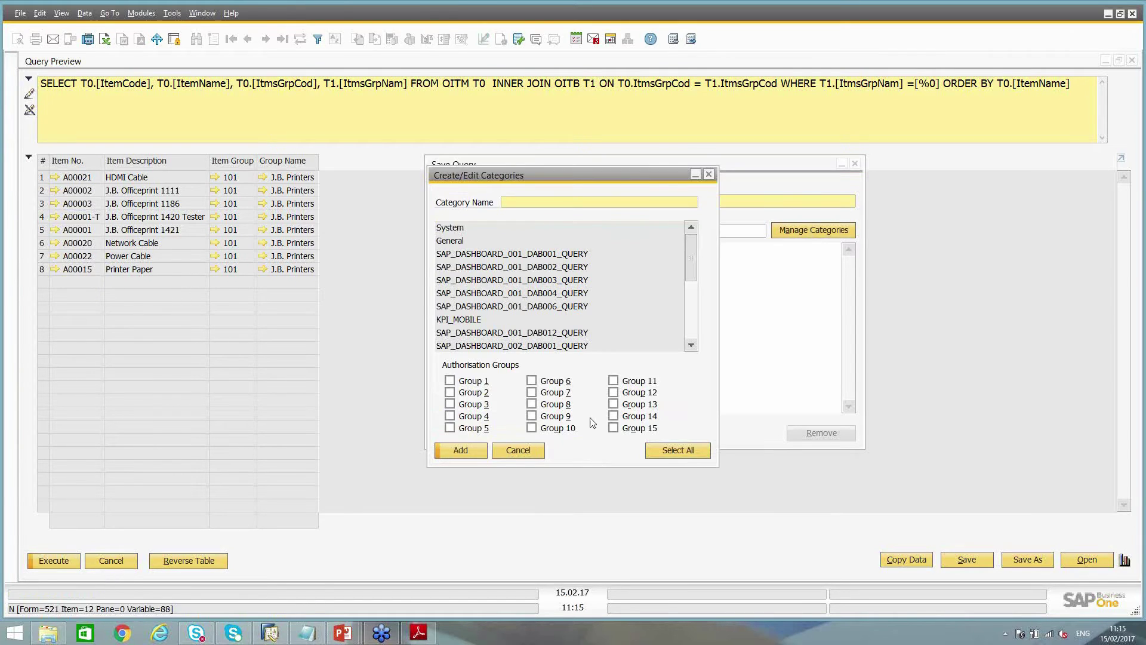
{"action": "type", "text": "New Cate"}
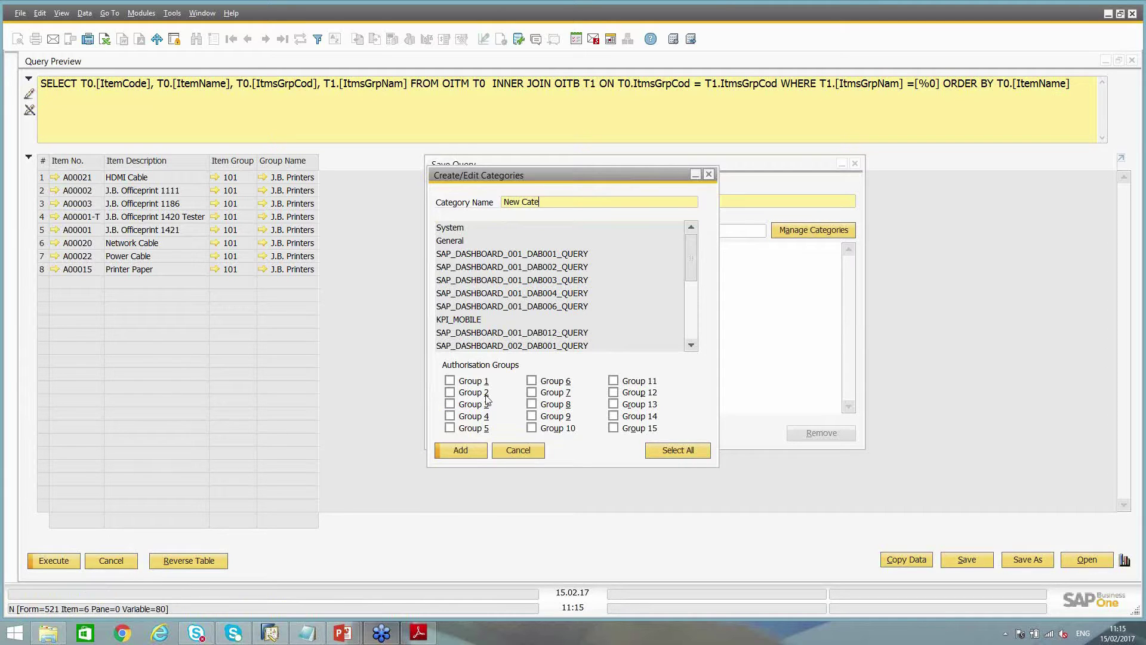
{"action": "left_click", "coordinate": [683, 451]}
{"action": "left_click", "coordinate": [456, 454]}
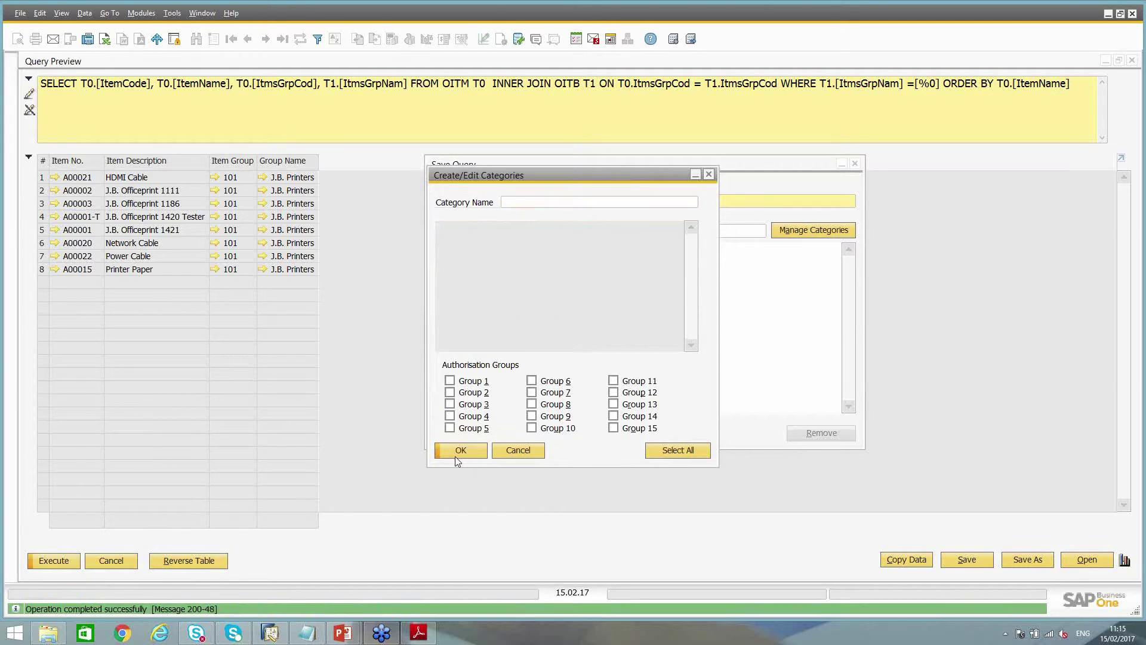
{"action": "left_click", "coordinate": [461, 451]}
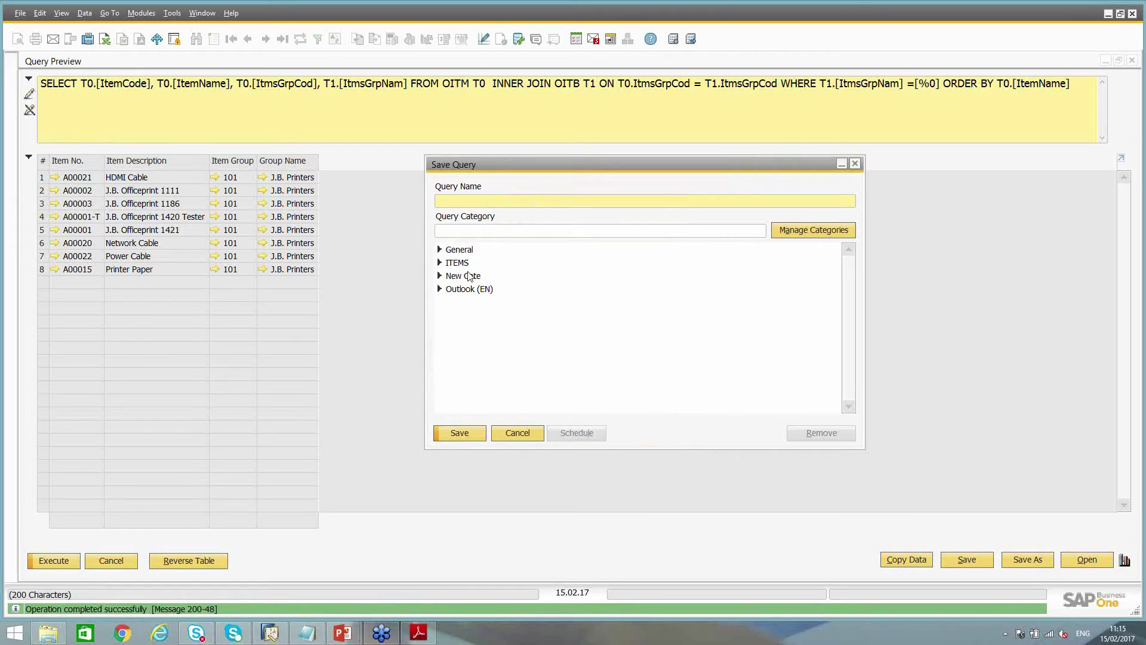
Save the query as Item List under New Cate
{"action": "left_click", "coordinate": [442, 277]}
{"action": "type", "text": "ItemList"}
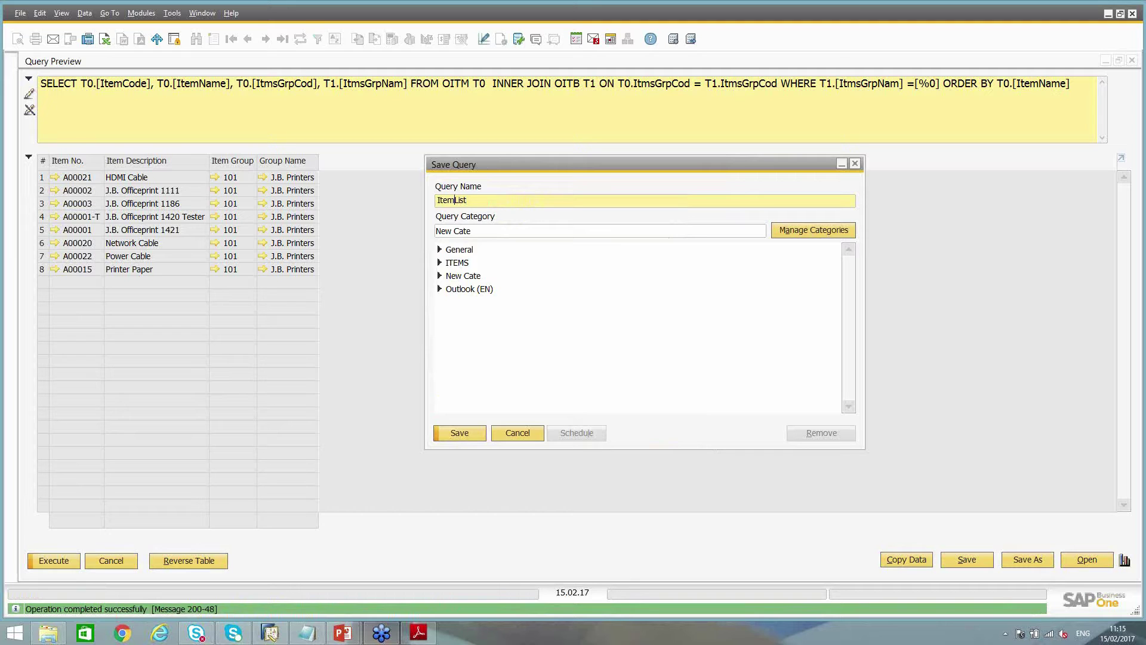
{"action": "left_click", "coordinate": [460, 432]}
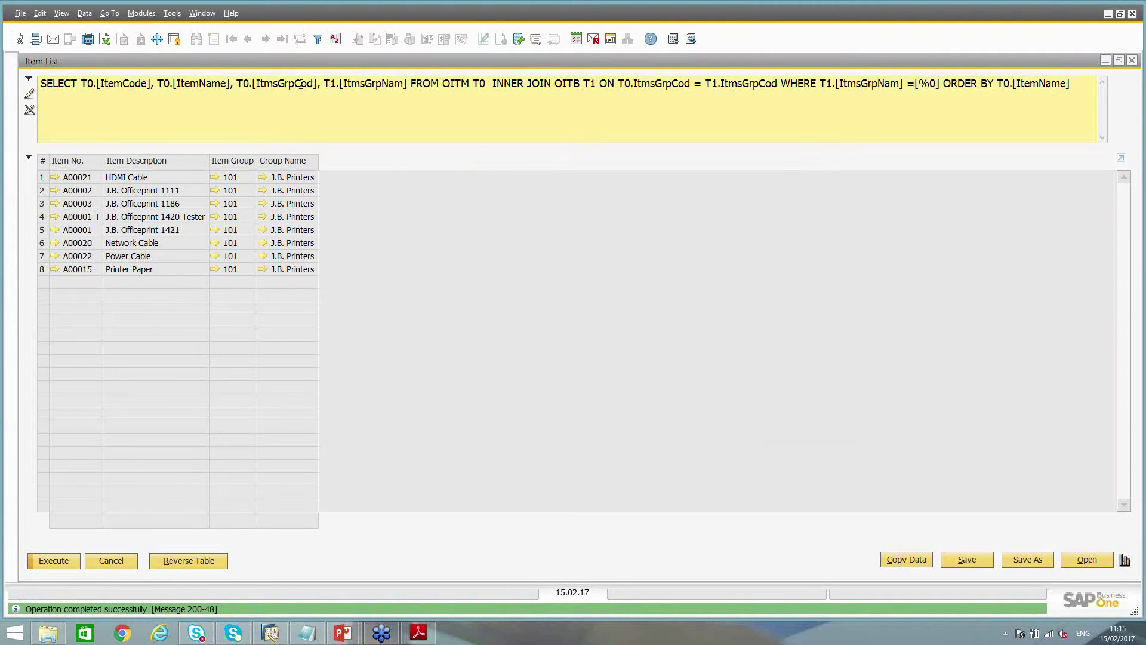
Open the Query Manager and expand the New Cate category
{"action": "left_click", "coordinate": [519, 40]}
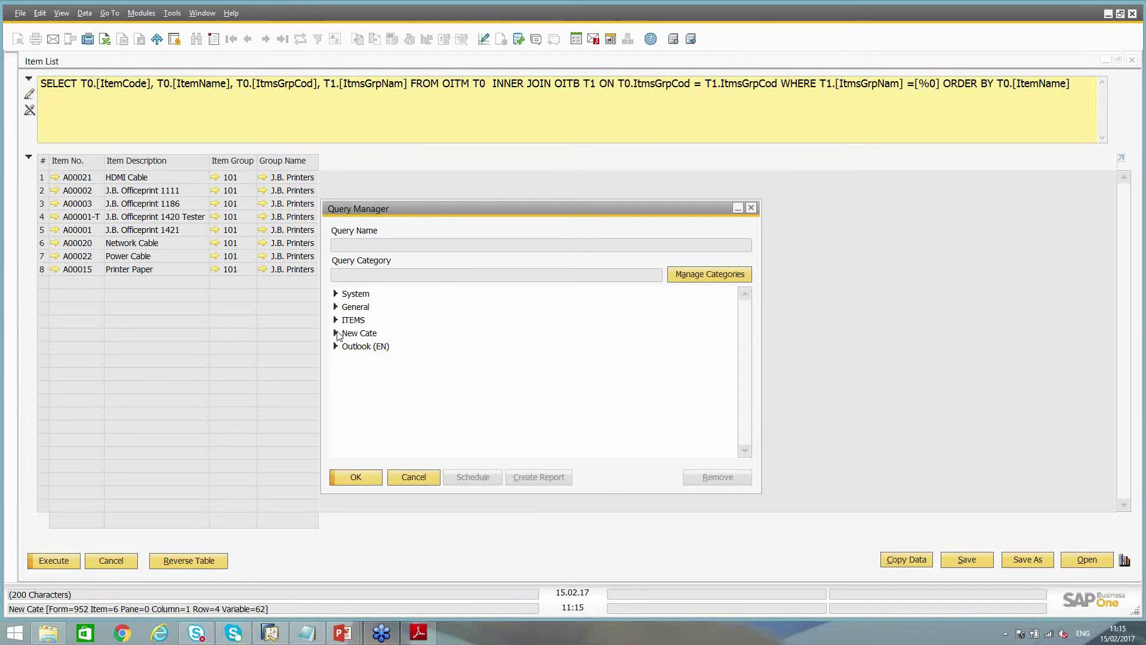
{"action": "left_click", "coordinate": [410, 476]}
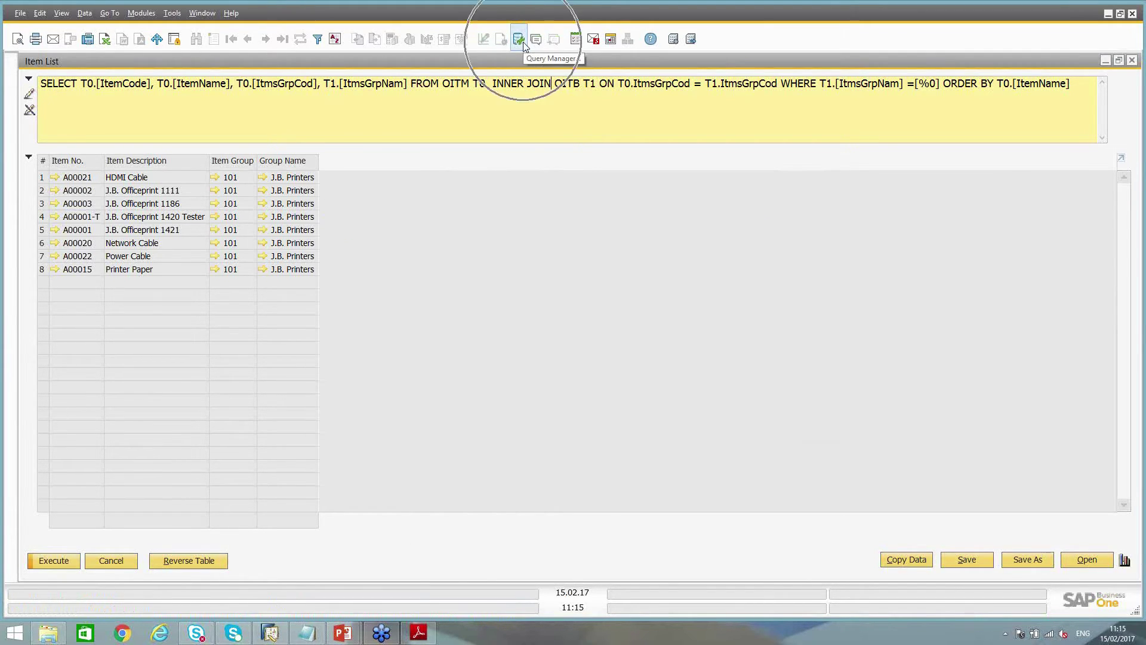
{"action": "left_click", "coordinate": [172, 13]}
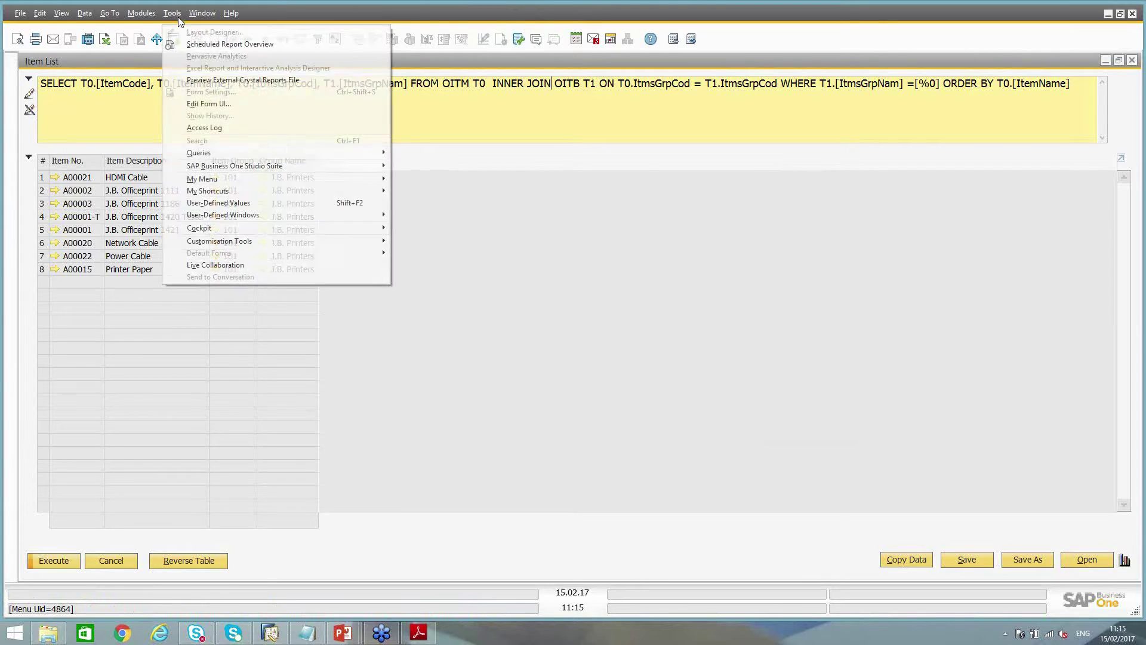
{"action": "mouse_move", "coordinate": [206, 153]}
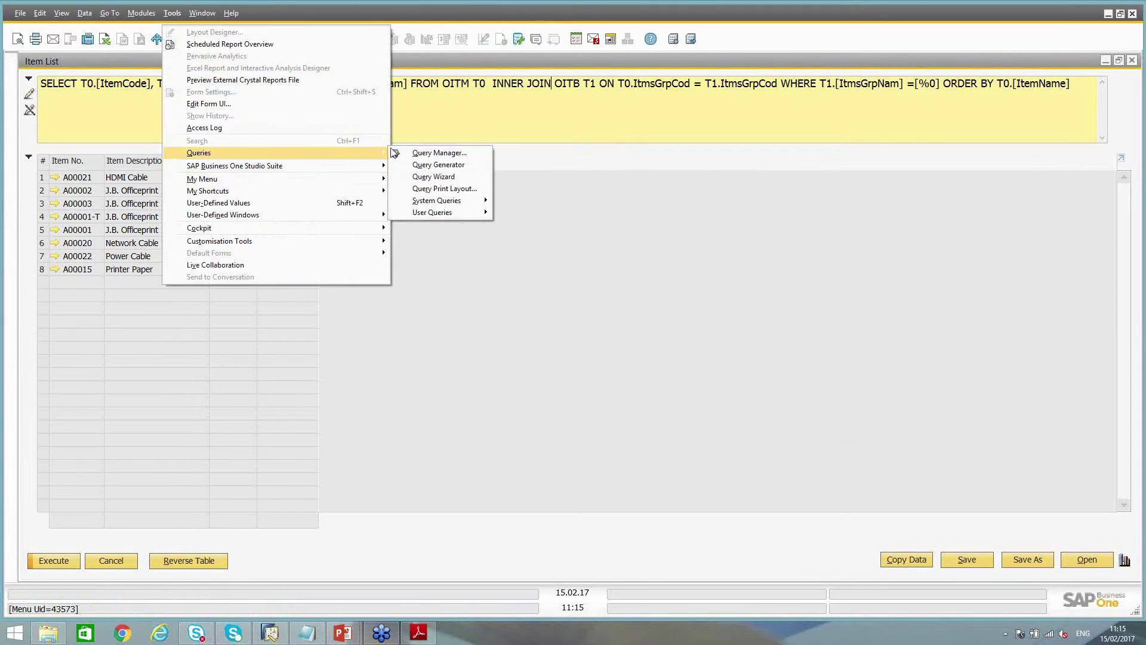
{"action": "left_click", "coordinate": [440, 154]}
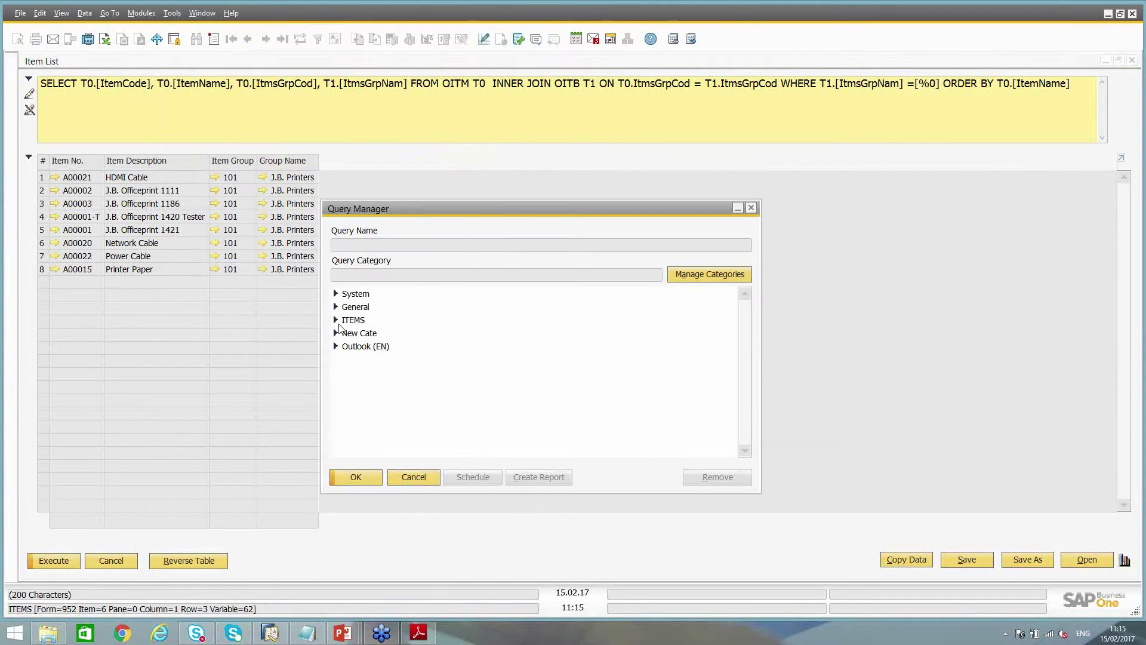
{"action": "left_click", "coordinate": [336, 333]}
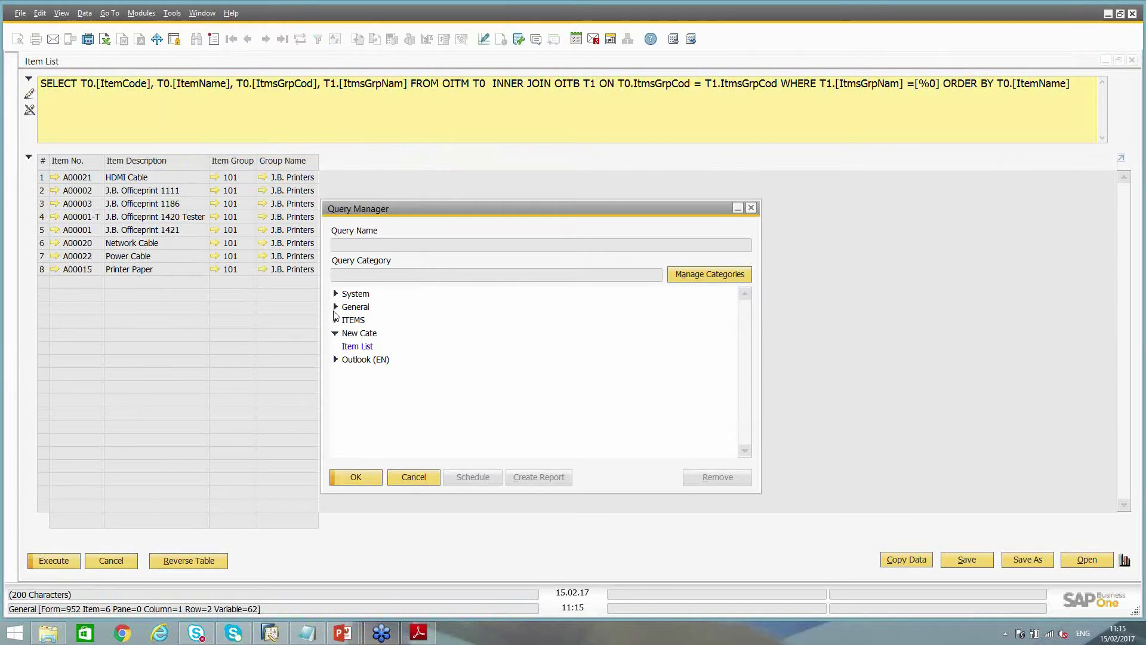
{"action": "left_click", "coordinate": [335, 306]}
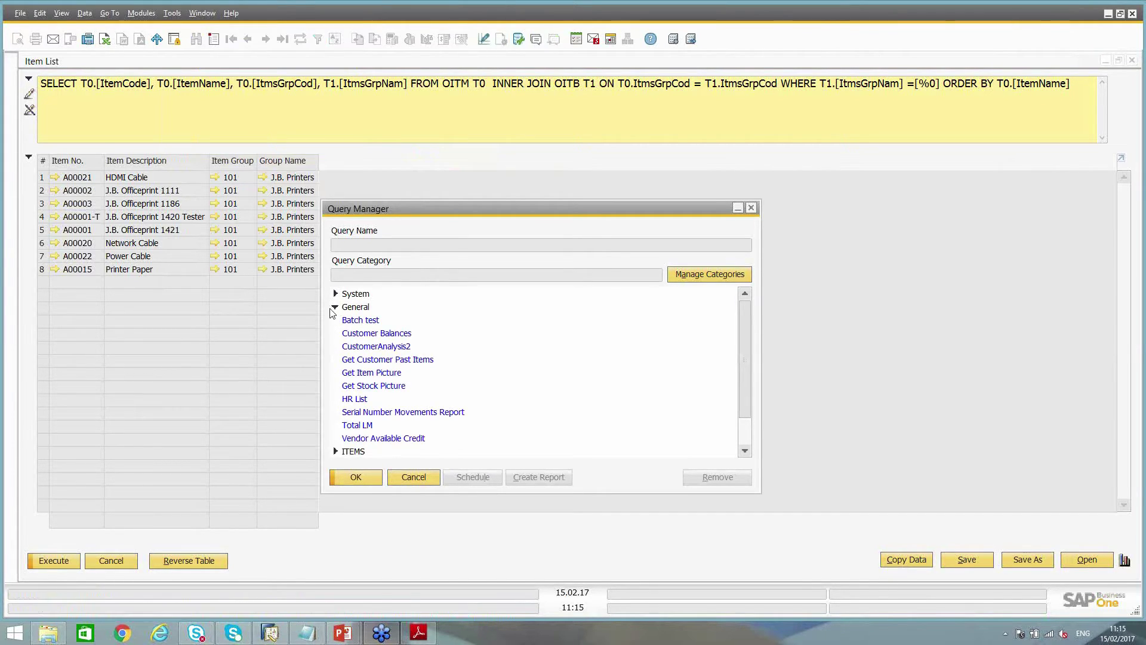
{"action": "left_click", "coordinate": [335, 307]}
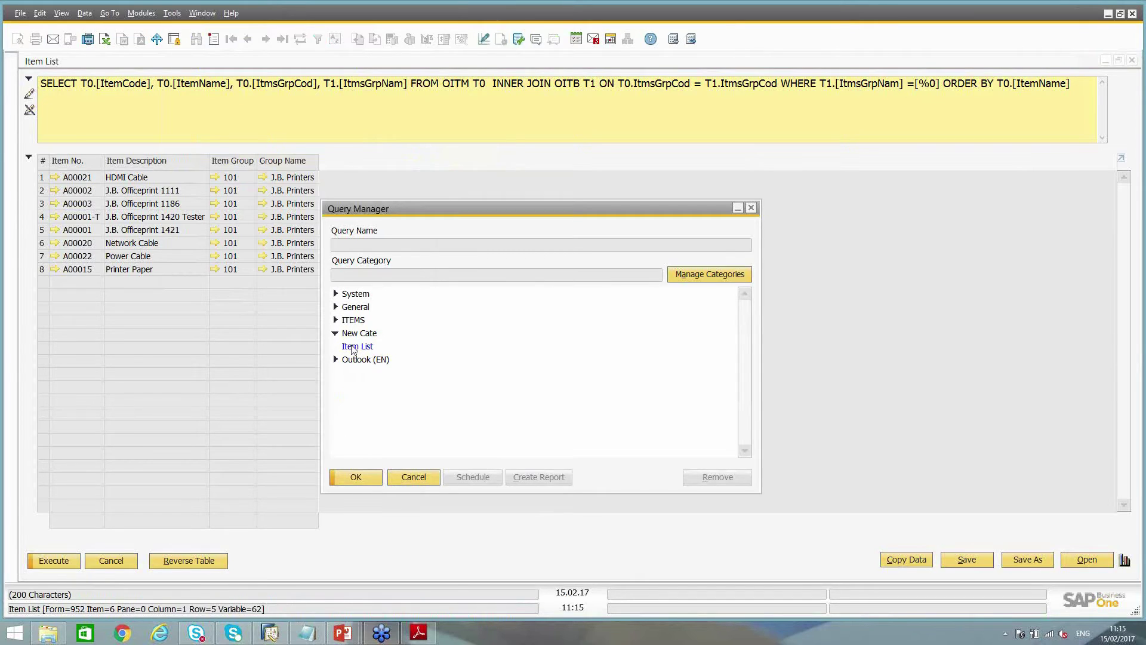
Run the Item List query with PCs as the group name
{"action": "left_click", "coordinate": [357, 350]}
{"action": "double_click", "coordinate": [357, 347]}
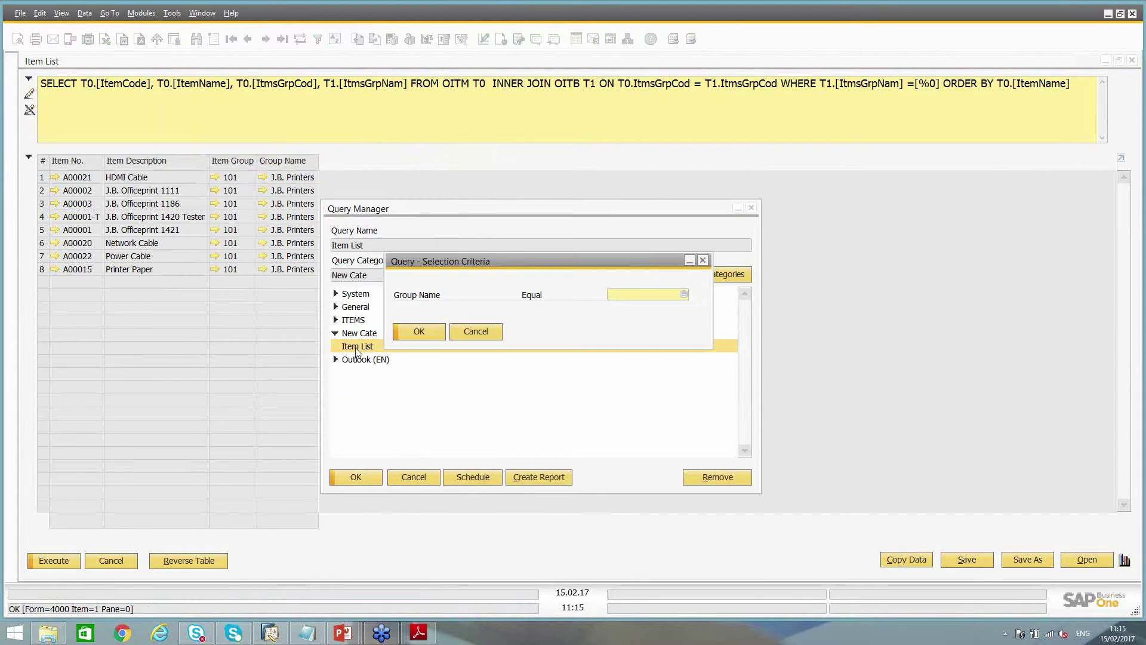
{"action": "double_click", "coordinate": [443, 270]}
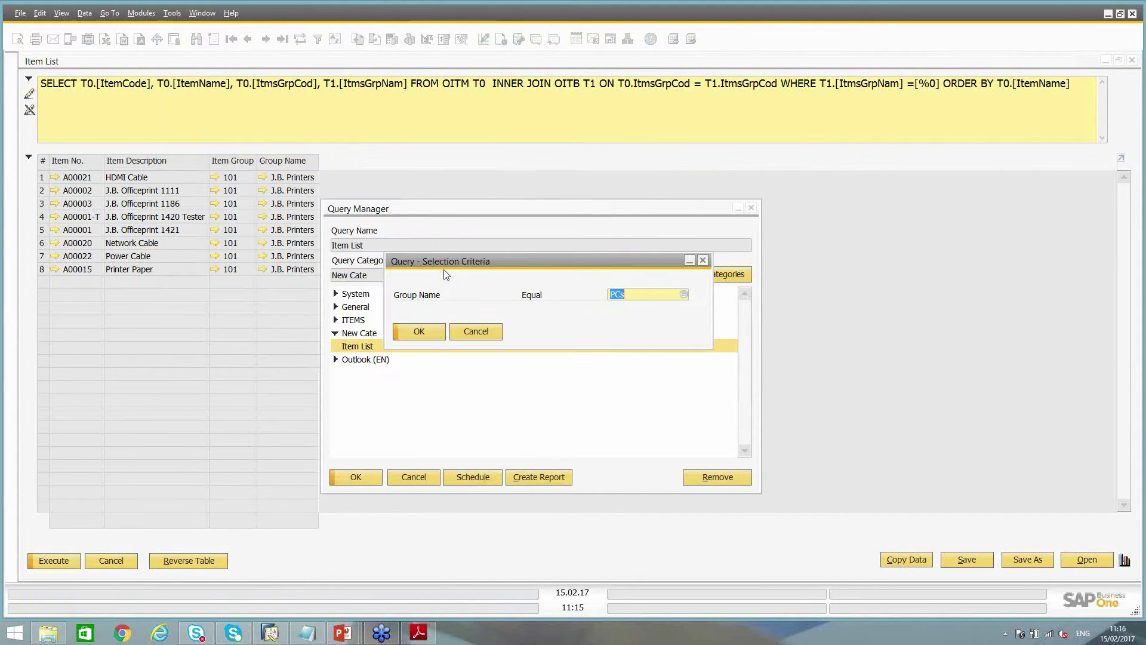
{"action": "left_click", "coordinate": [410, 328]}
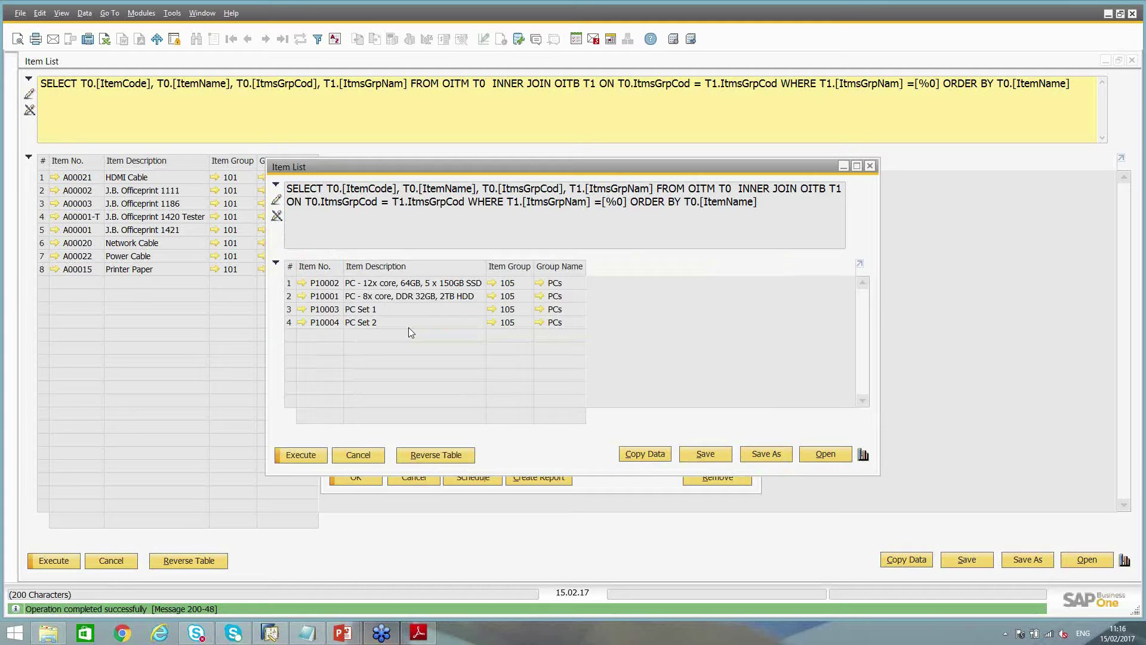
Close the PCs results, the Query Manager and the Item List window
{"action": "key", "text": "Escape"}
{"action": "key", "text": "Escape"}
{"action": "double_click", "coordinate": [295, 63]}
{"action": "left_click", "coordinate": [192, 507]}
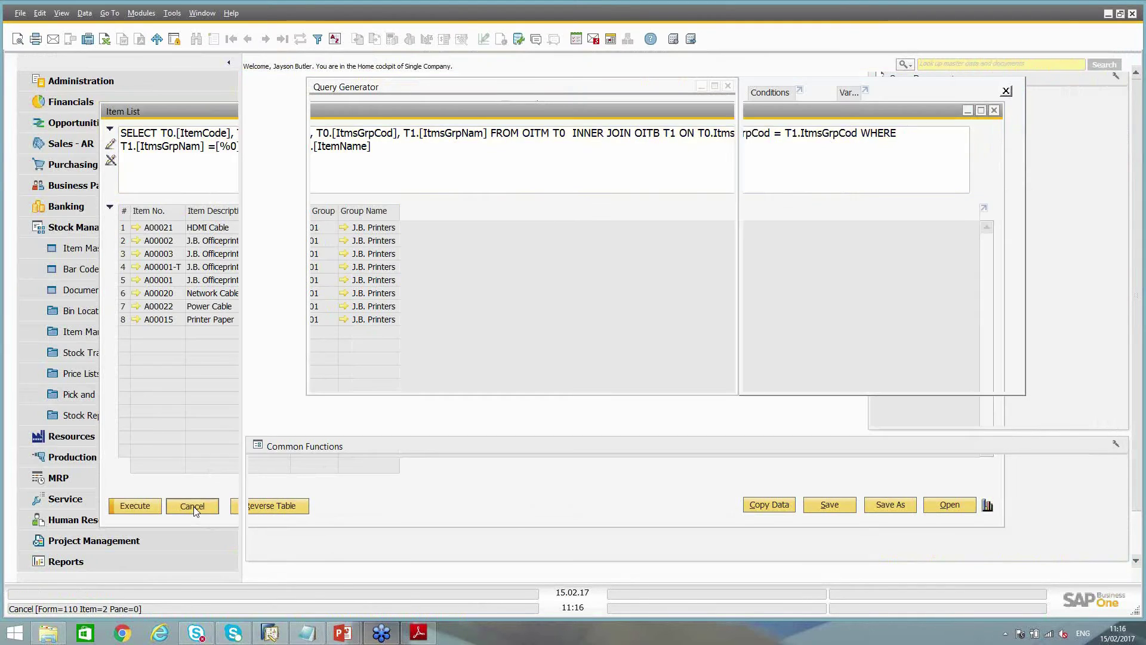
Inspect the Where, Sort By and Group by clauses, then close the Query Generator
{"action": "left_click_drag", "start_coordinate": [450, 88], "coordinate": [394, 151]}
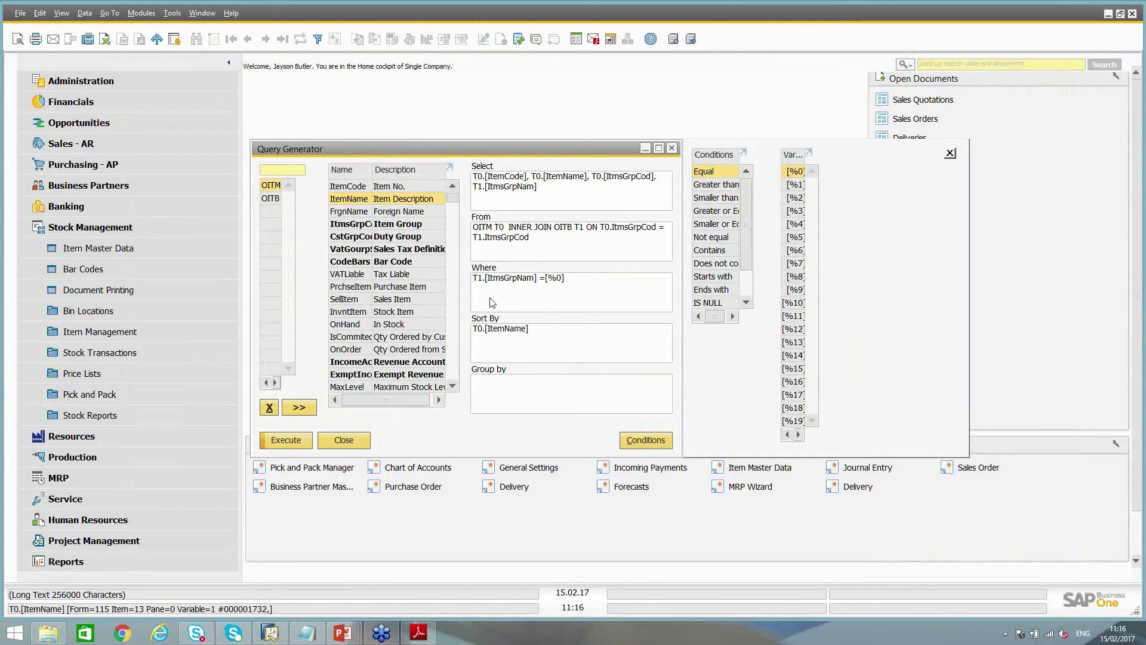
{"action": "left_click", "coordinate": [567, 335]}
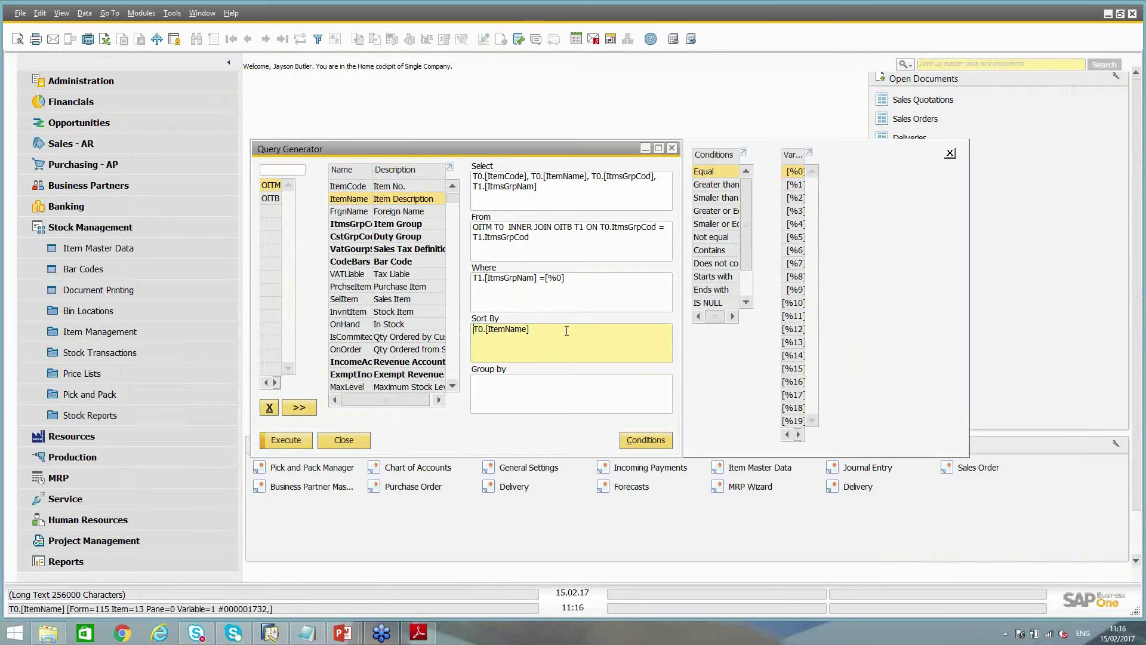
{"action": "left_click", "coordinate": [587, 284]}
{"action": "left_click_drag", "start_coordinate": [522, 285], "coordinate": [455, 290]}
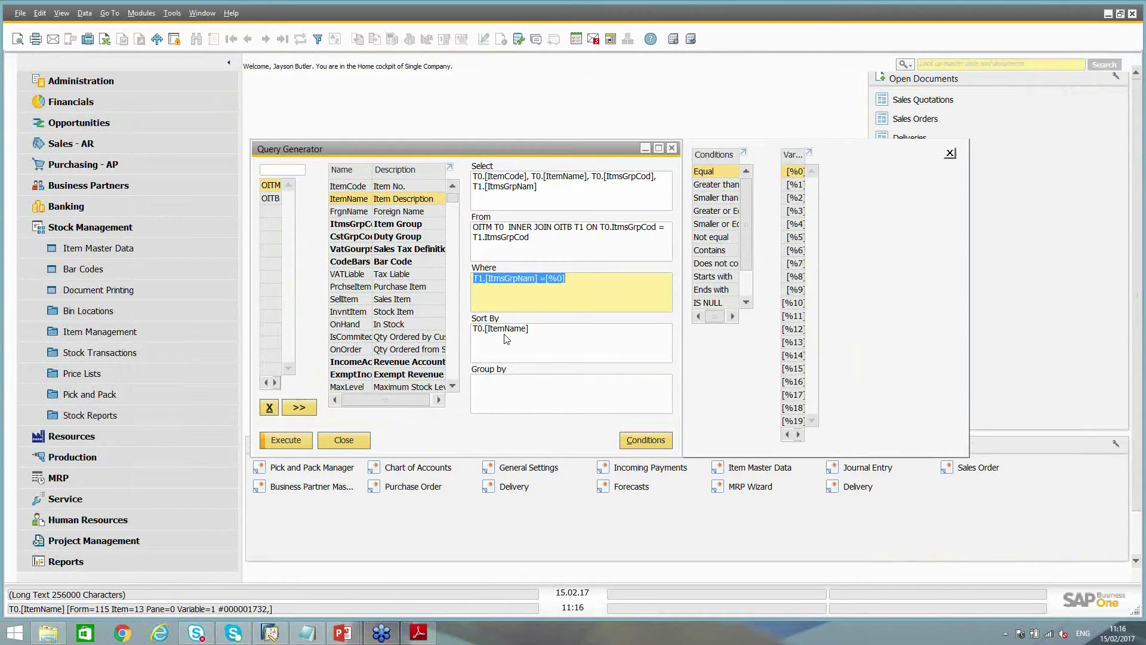
{"action": "left_click", "coordinate": [538, 335]}
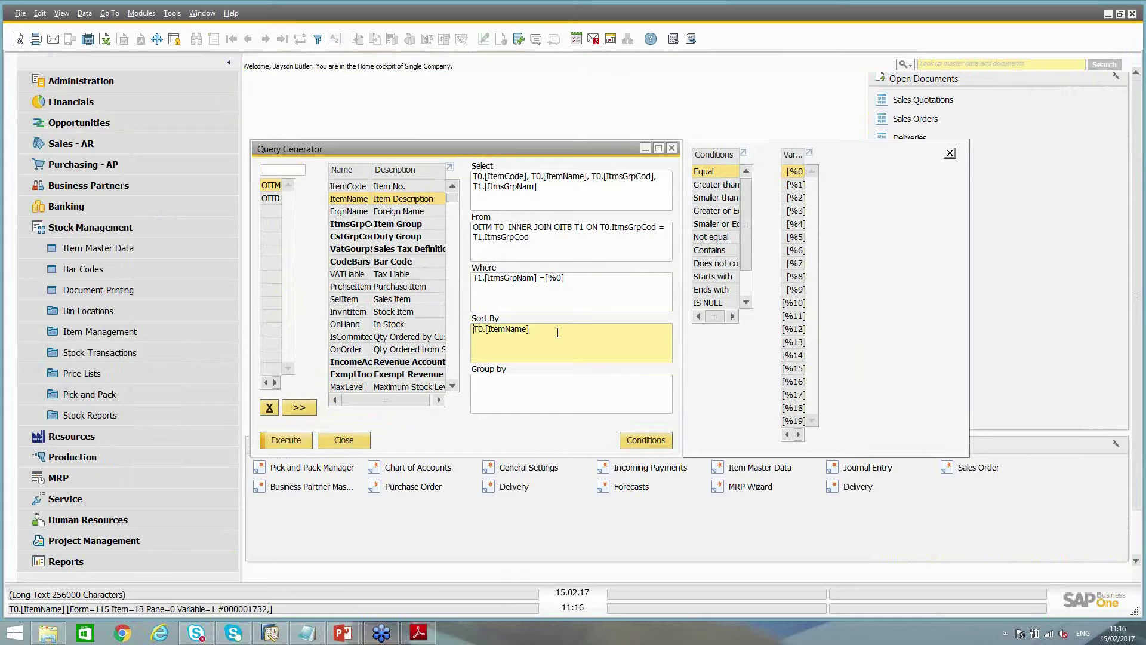
{"action": "left_click", "coordinate": [516, 391]}
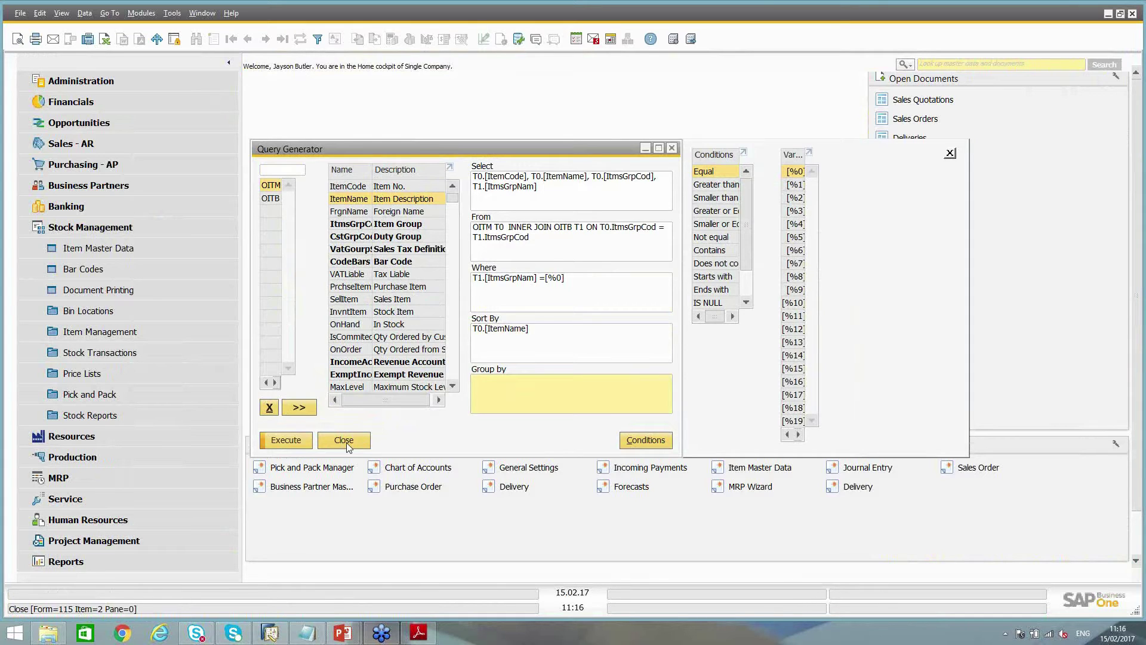
{"action": "left_click", "coordinate": [672, 148]}
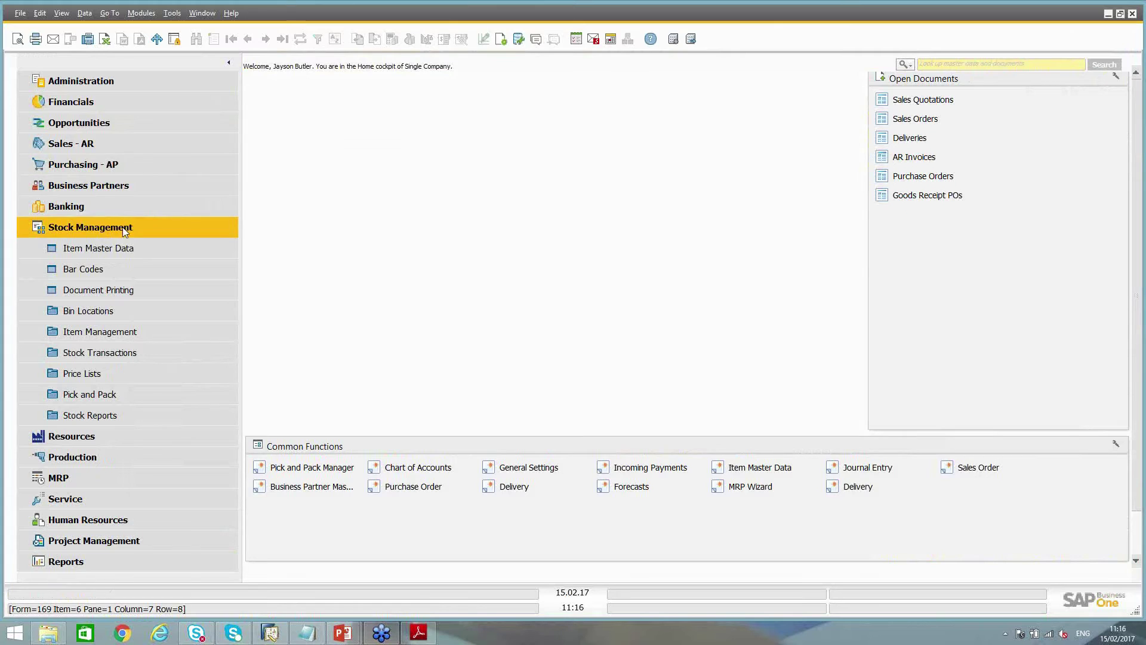
Open a blank AR Invoice (document 437) from Sales - AR and close it
{"action": "left_click", "coordinate": [87, 152]}
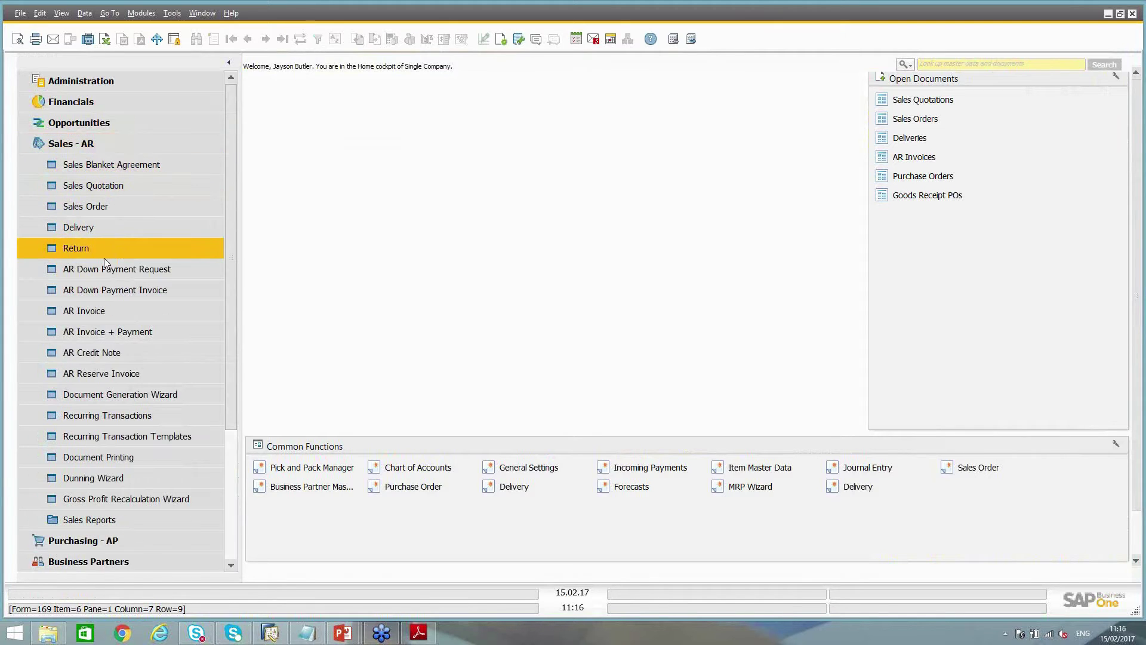
{"action": "left_click", "coordinate": [97, 311]}
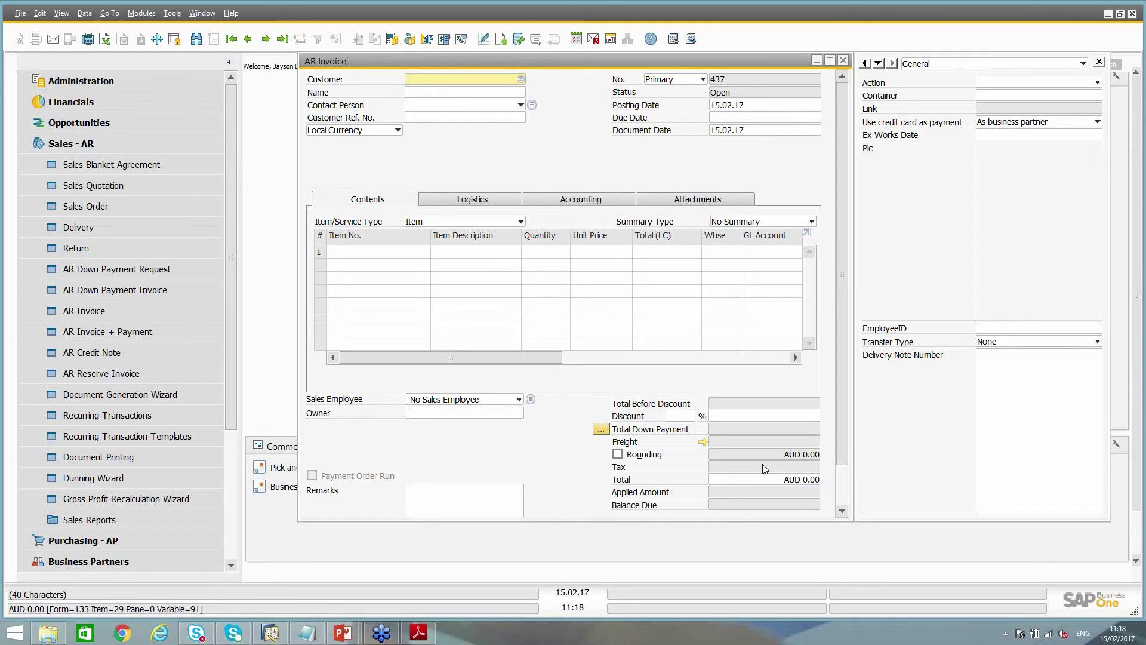
{"action": "left_click", "coordinate": [843, 62]}
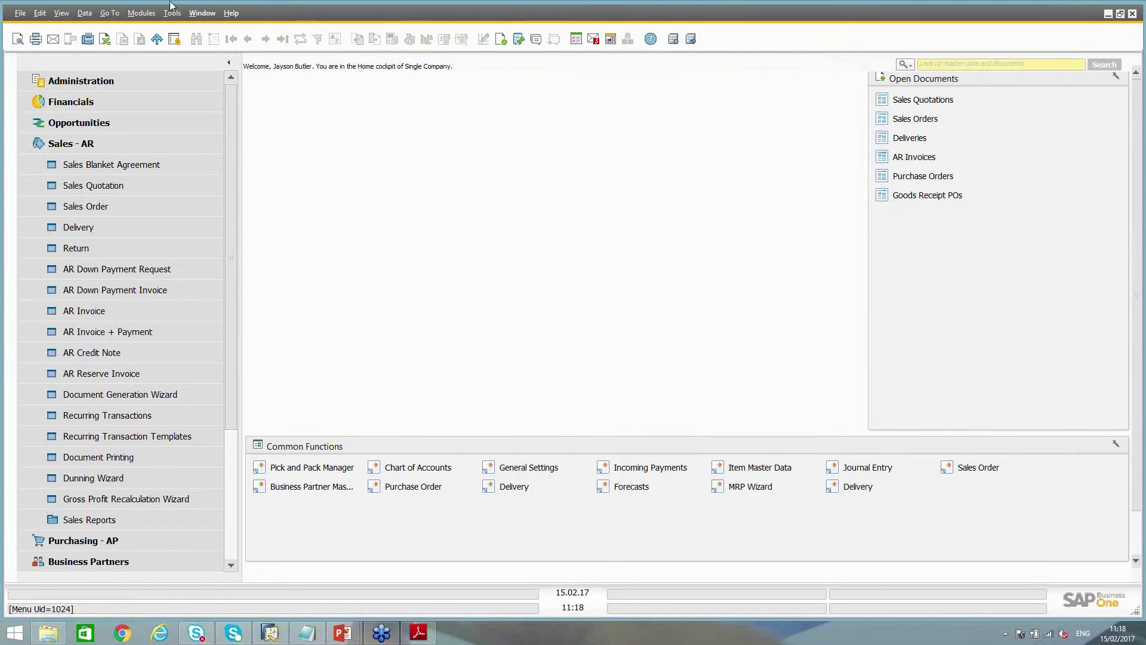
Start a new Query Generator query on the OINV invoice table
{"action": "left_click", "coordinate": [172, 13]}
{"action": "mouse_move", "coordinate": [309, 152]}
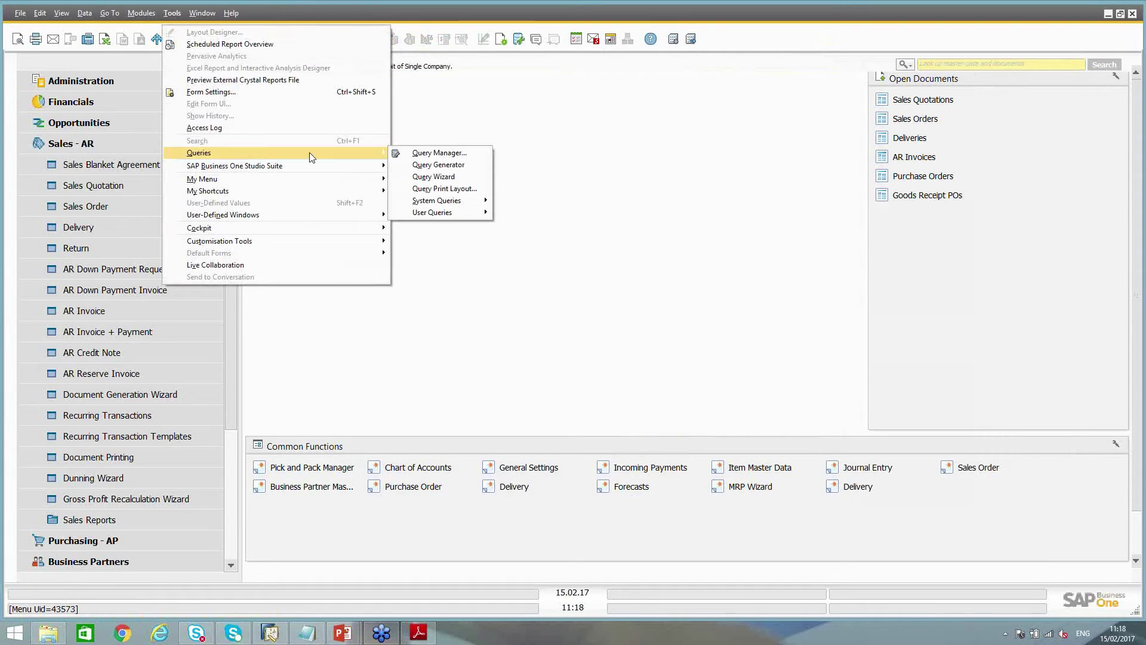
{"action": "left_click", "coordinate": [434, 166]}
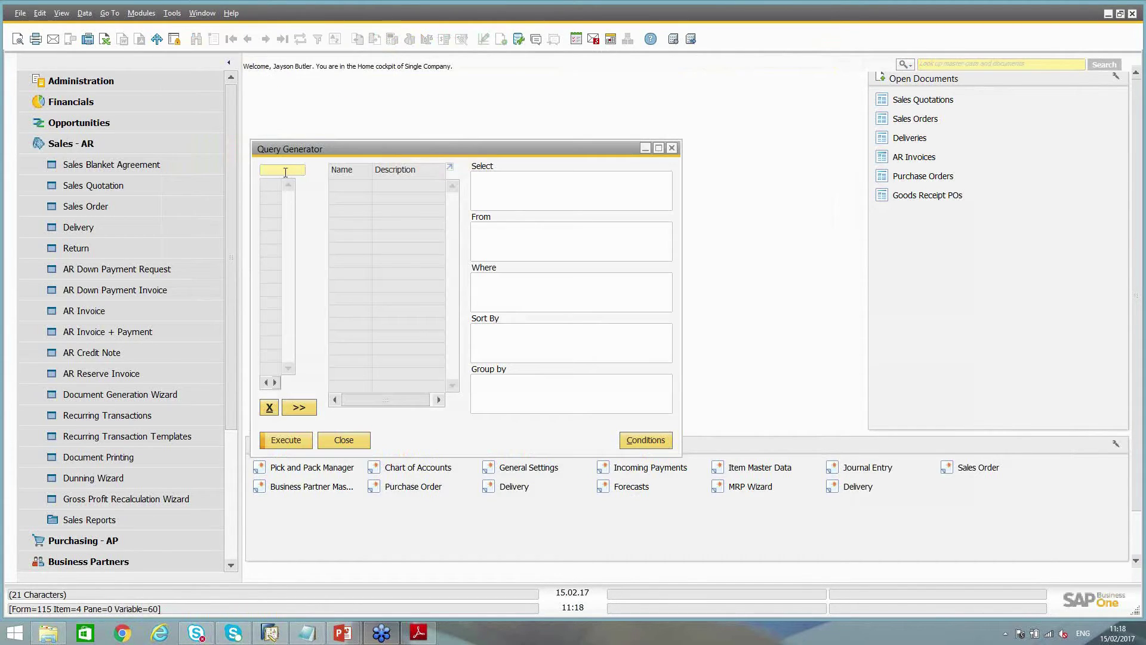
{"action": "type", "text": "oinv"}
{"action": "key", "text": "Tab"}
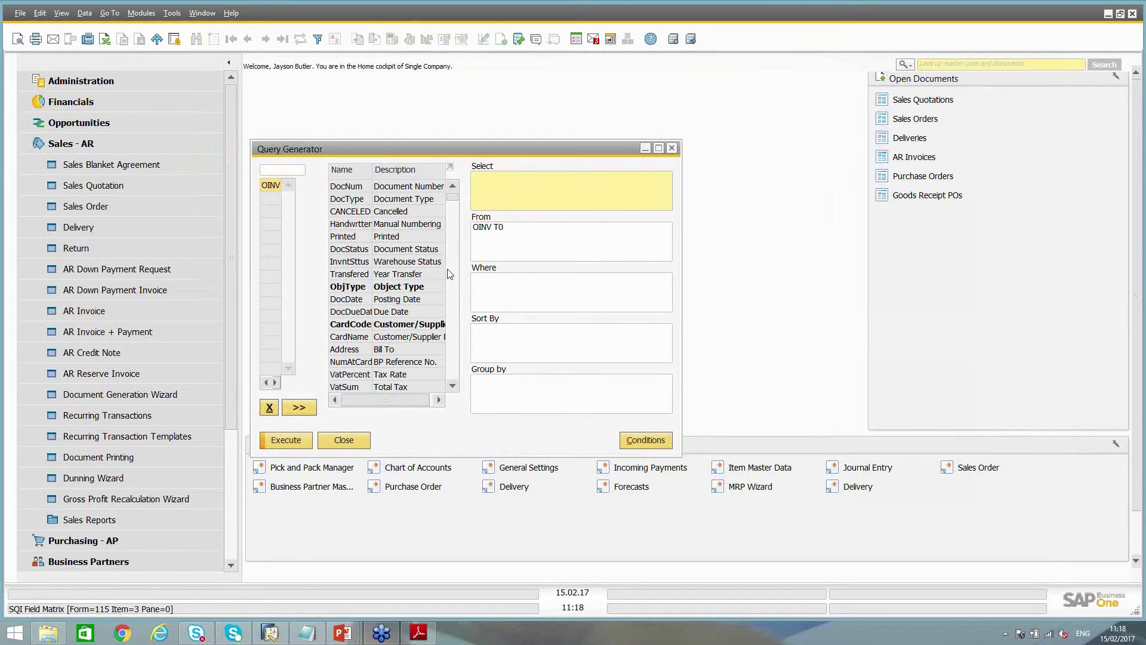
{"action": "scroll", "coordinate": [418, 251], "scroll_direction": "down", "scroll_amount": 6}
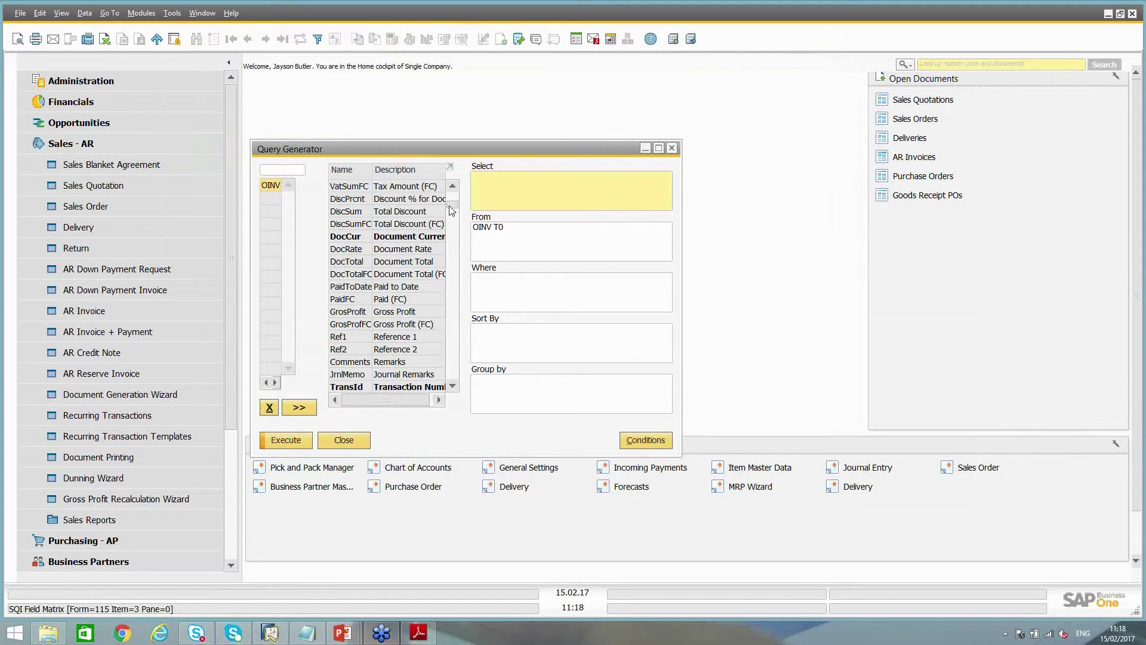
{"action": "scroll", "coordinate": [442, 215], "scroll_direction": "up", "scroll_amount": 6}
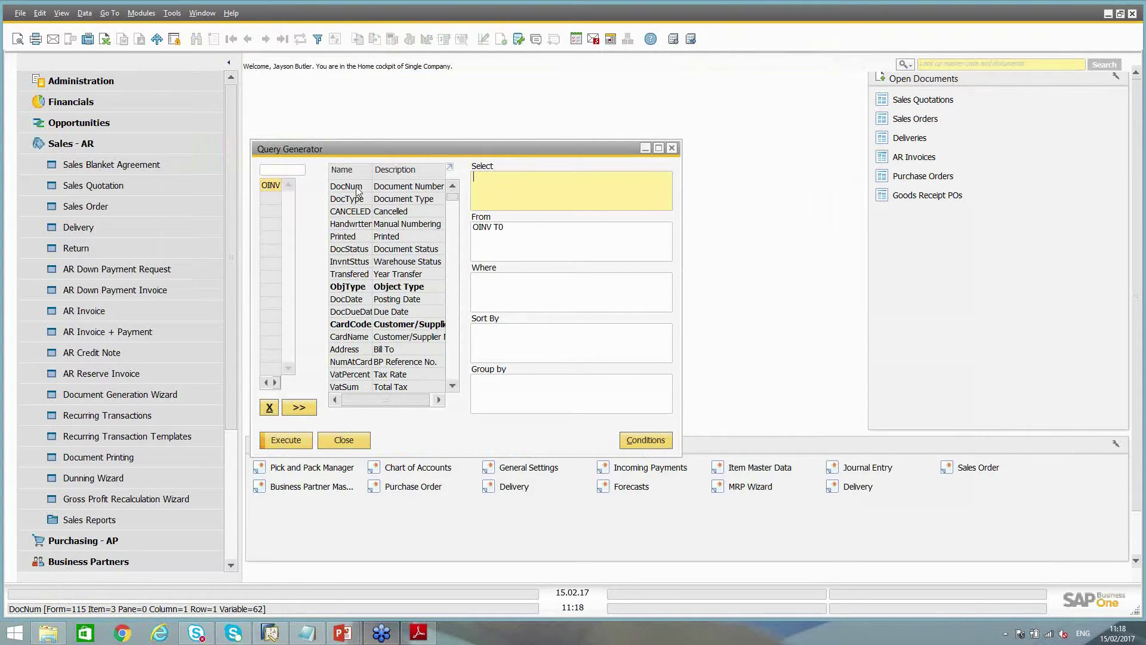
Select the columns DocNum, DocDate, CardCode, CardName and DocTotal
{"action": "double_click", "coordinate": [356, 191]}
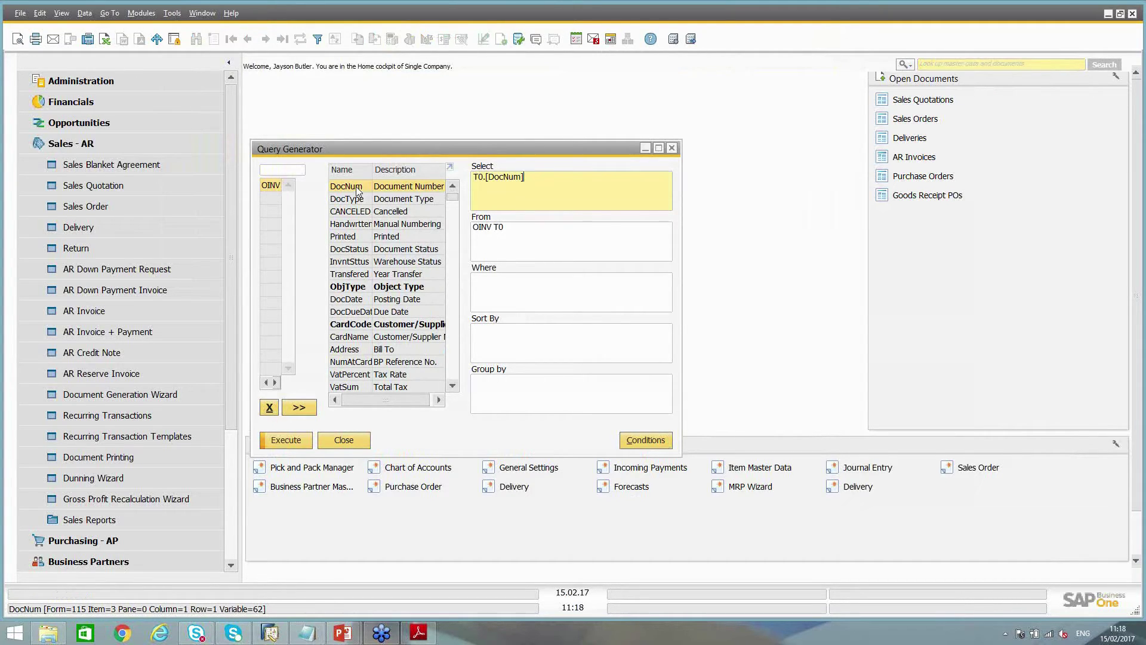
{"action": "double_click", "coordinate": [352, 300]}
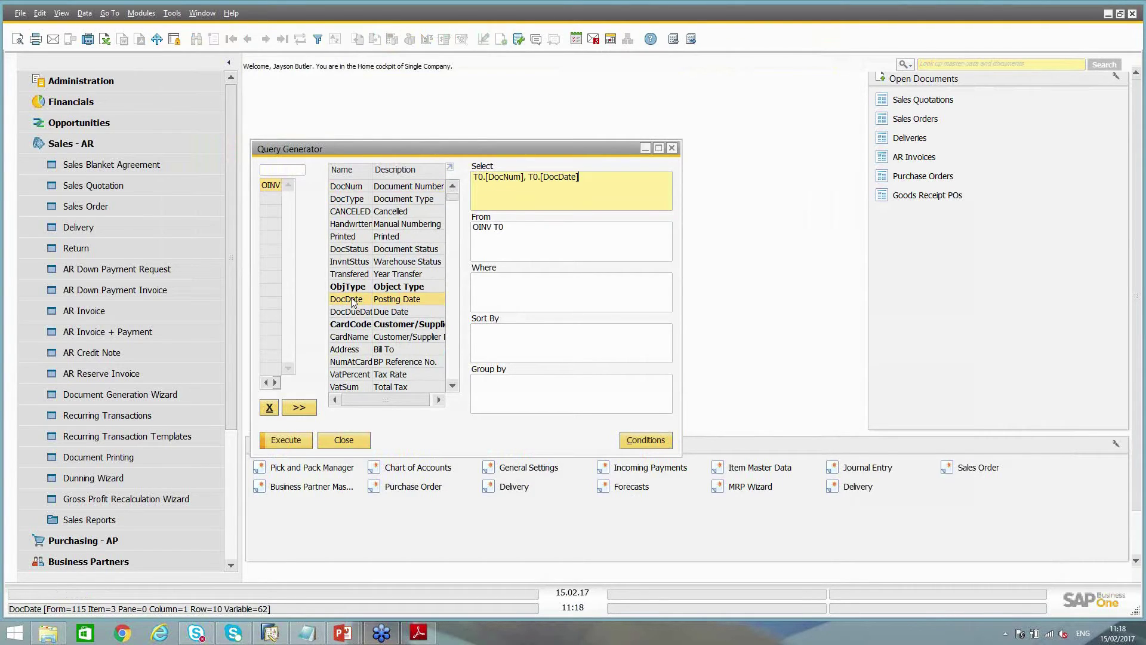
{"action": "double_click", "coordinate": [352, 326]}
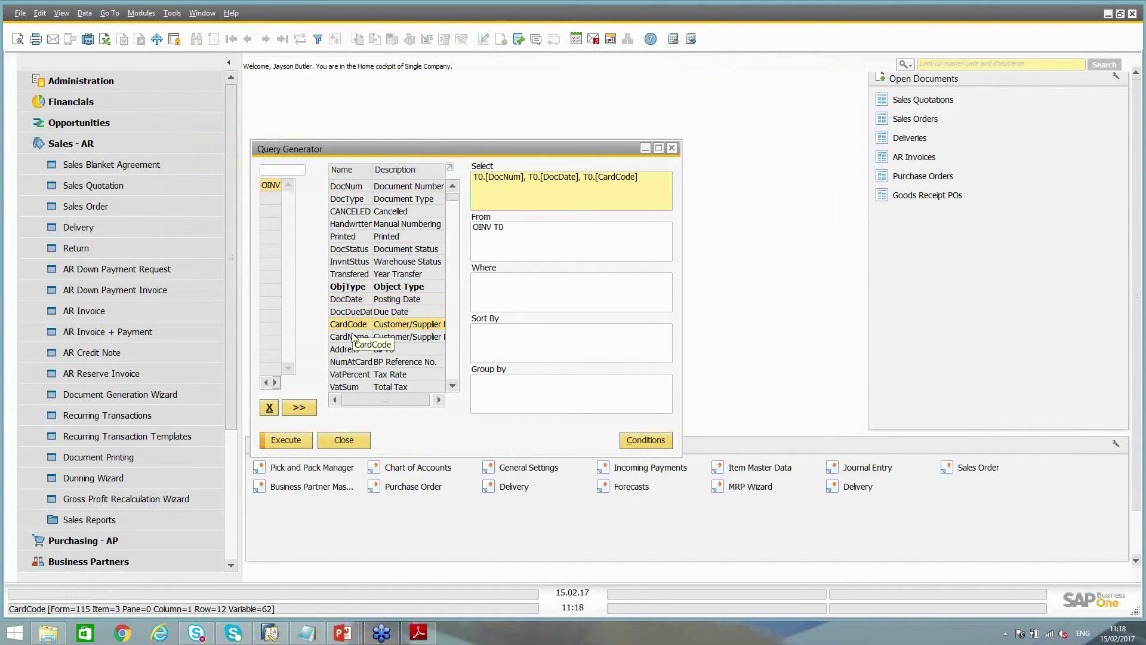
{"action": "double_click", "coordinate": [350, 338]}
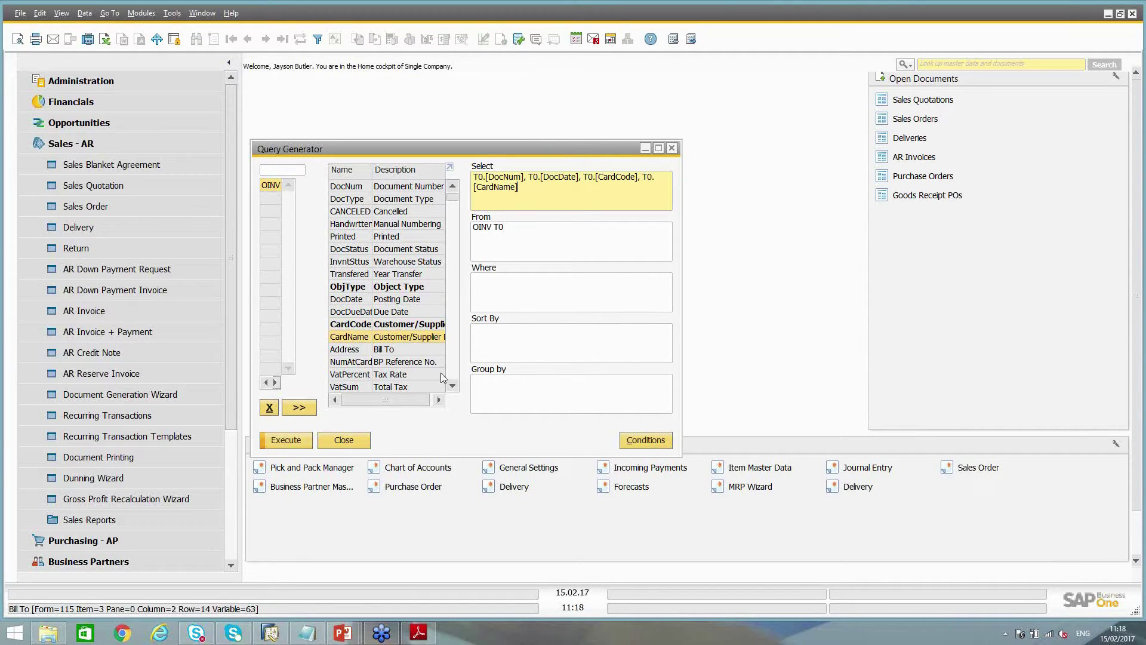
{"action": "left_click", "coordinate": [454, 386]}
{"action": "scroll", "coordinate": [457, 391], "scroll_direction": "down", "scroll_amount": 3}
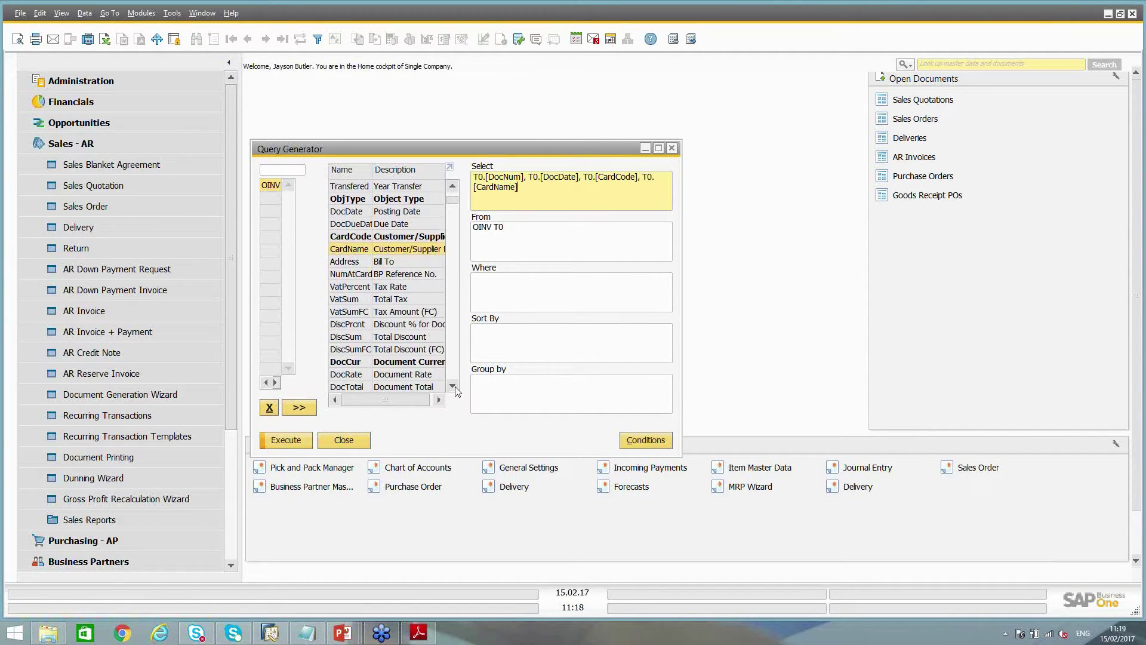
{"action": "double_click", "coordinate": [360, 350]}
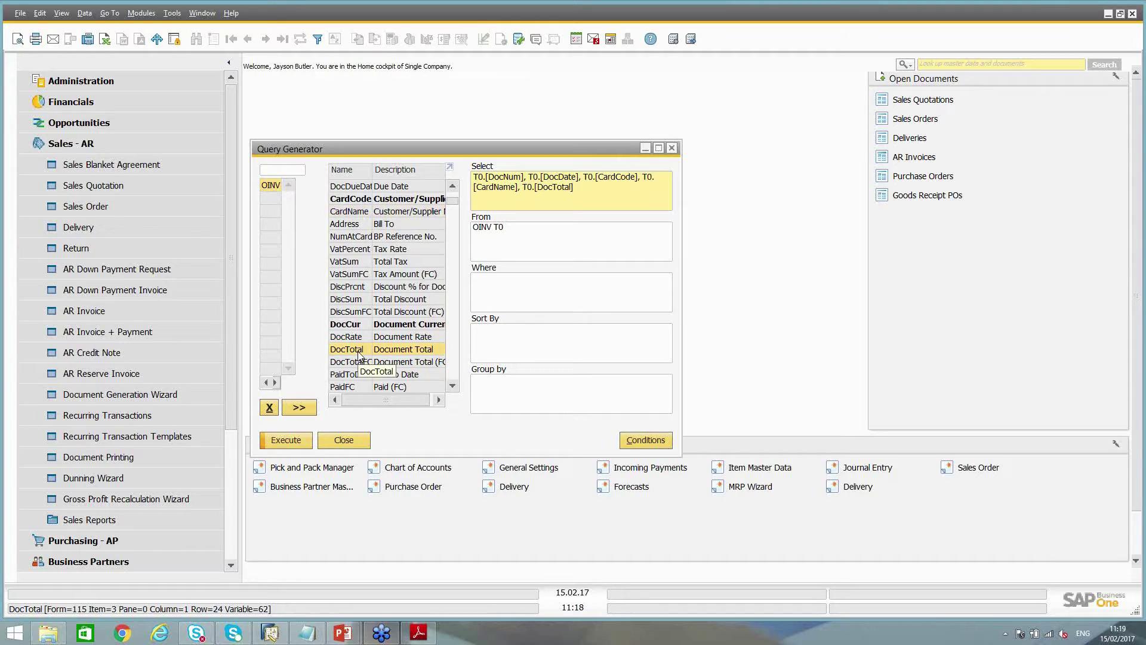
{"action": "left_click", "coordinate": [286, 441]}
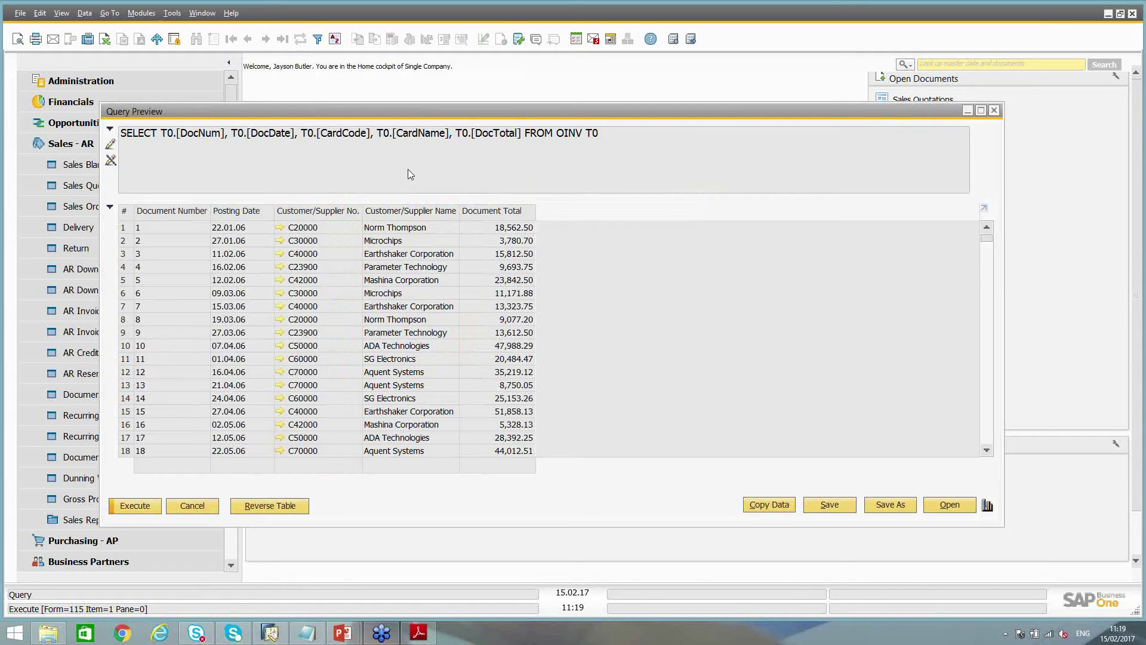
{"action": "double_click", "coordinate": [388, 212]}
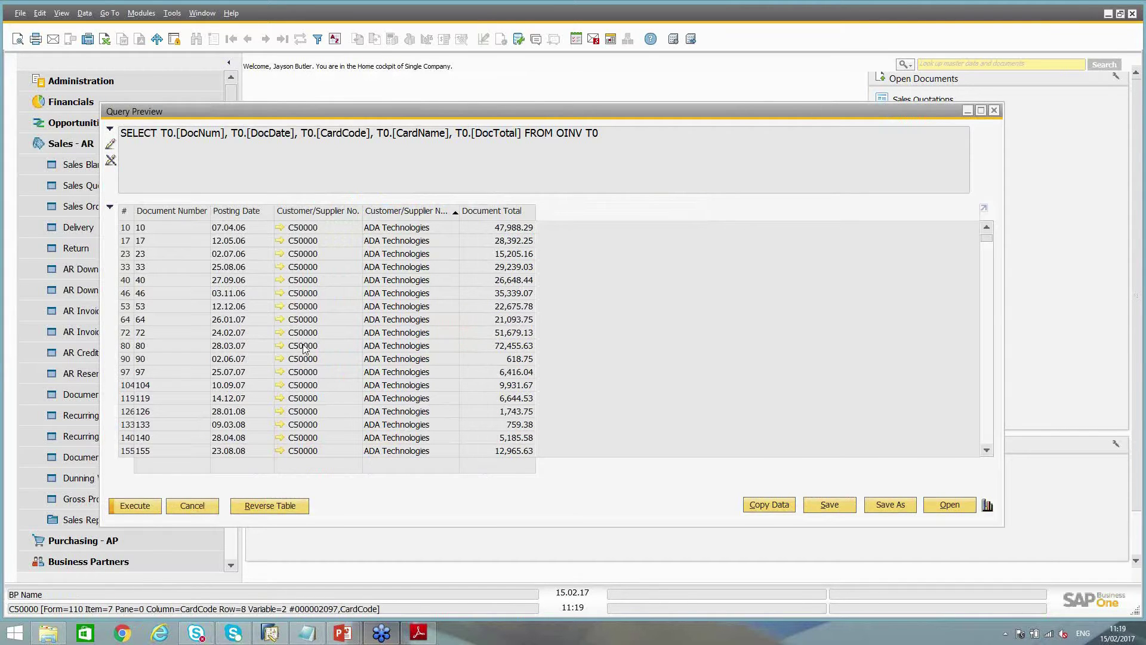
{"action": "left_click", "coordinate": [191, 506]}
{"action": "left_click", "coordinate": [512, 300]}
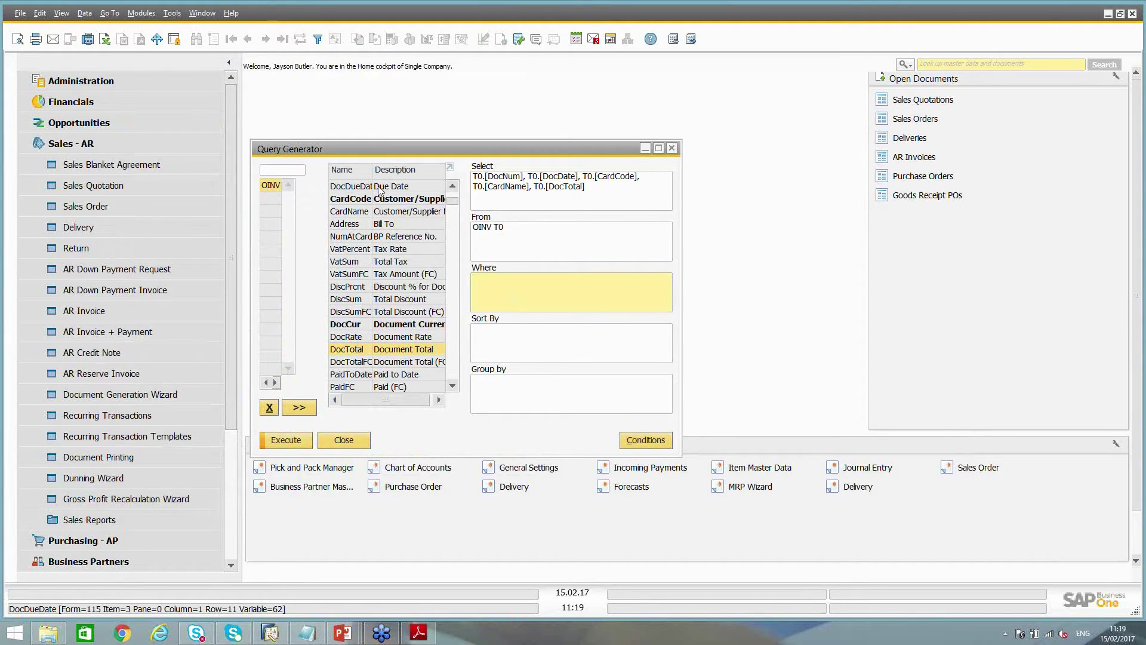
{"action": "scroll", "coordinate": [370, 203], "scroll_direction": "up", "scroll_amount": 4}
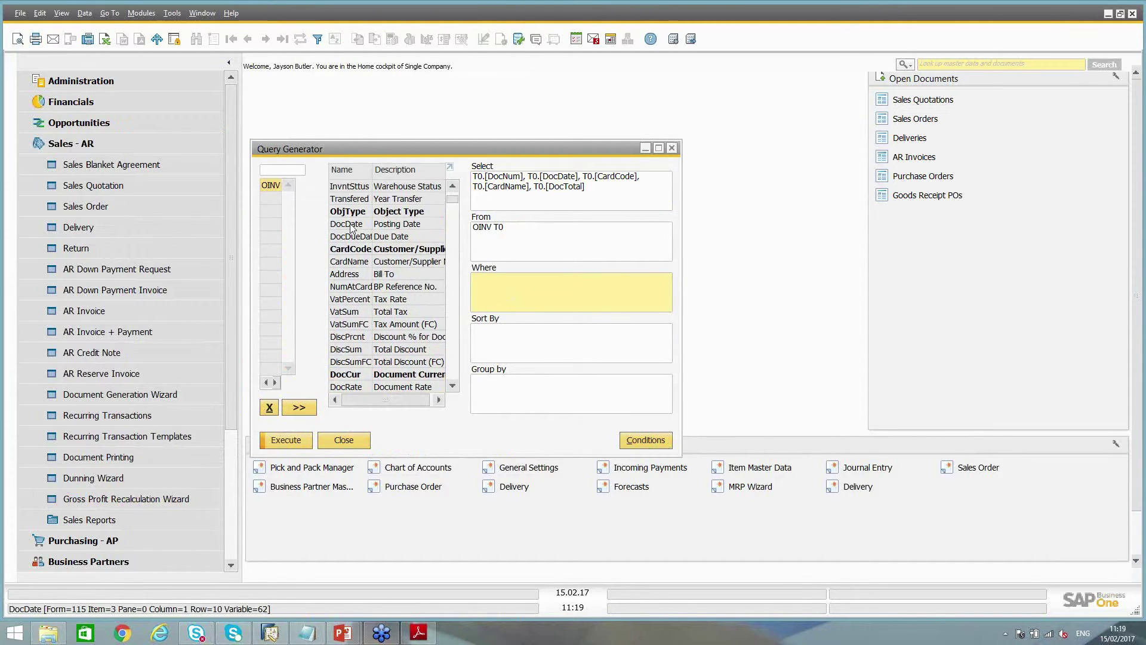
Set the Where clause to T0.[DocDate] between [%0] and [%1]
{"action": "double_click", "coordinate": [351, 225]}
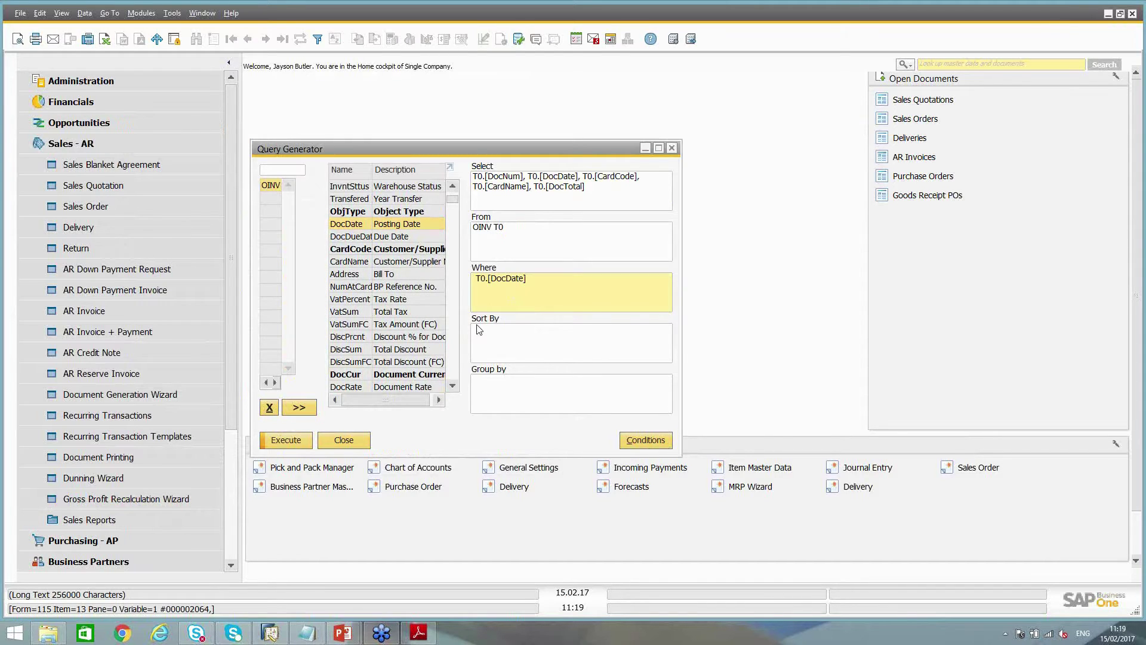
{"action": "left_click", "coordinate": [660, 441]}
{"action": "left_click", "coordinate": [746, 287]}
{"action": "left_click_drag", "start_coordinate": [746, 284], "coordinate": [746, 235]}
{"action": "left_click", "coordinate": [547, 234]}
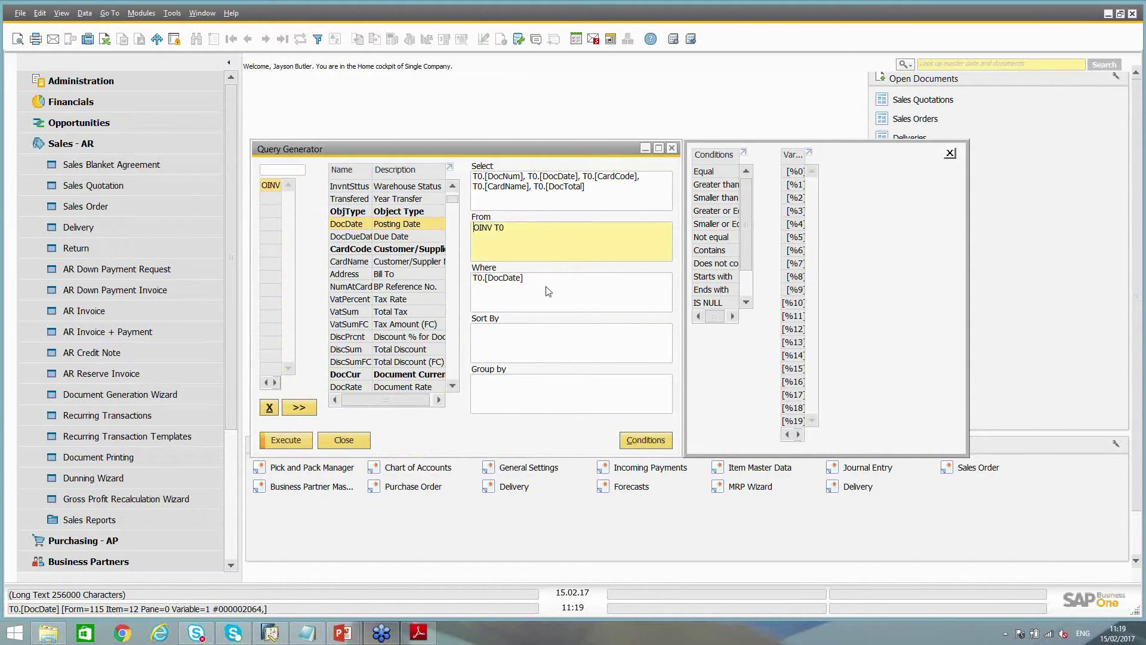
{"action": "left_click", "coordinate": [548, 291]}
{"action": "type", "text": "between"}
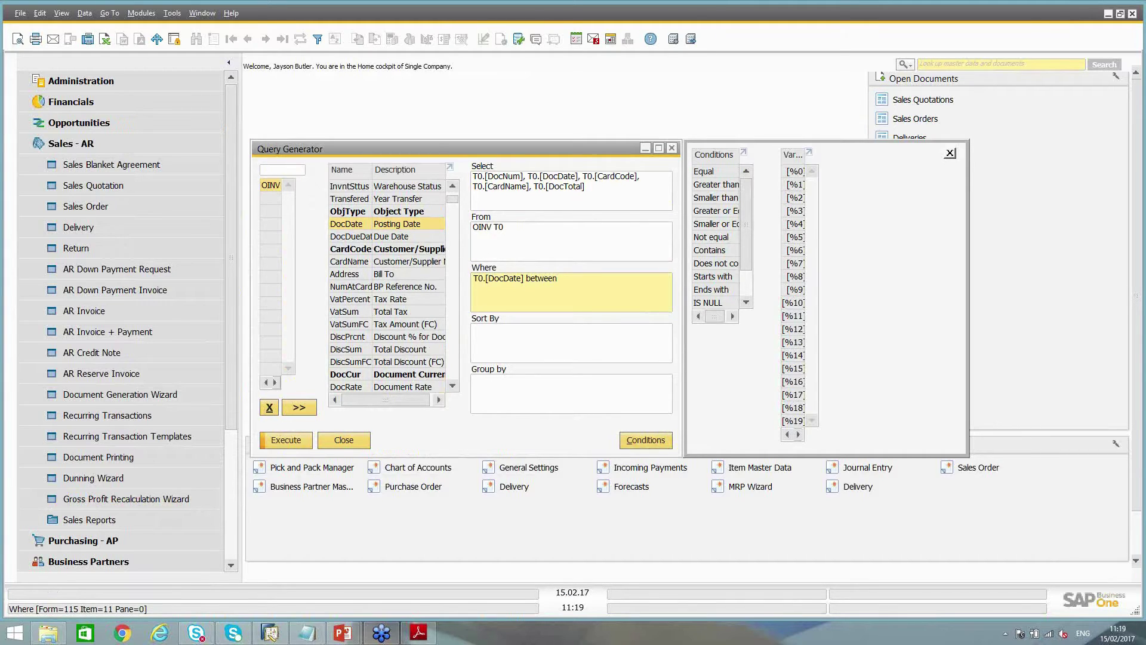
{"action": "double_click", "coordinate": [796, 172]}
{"action": "type", "text": "and"}
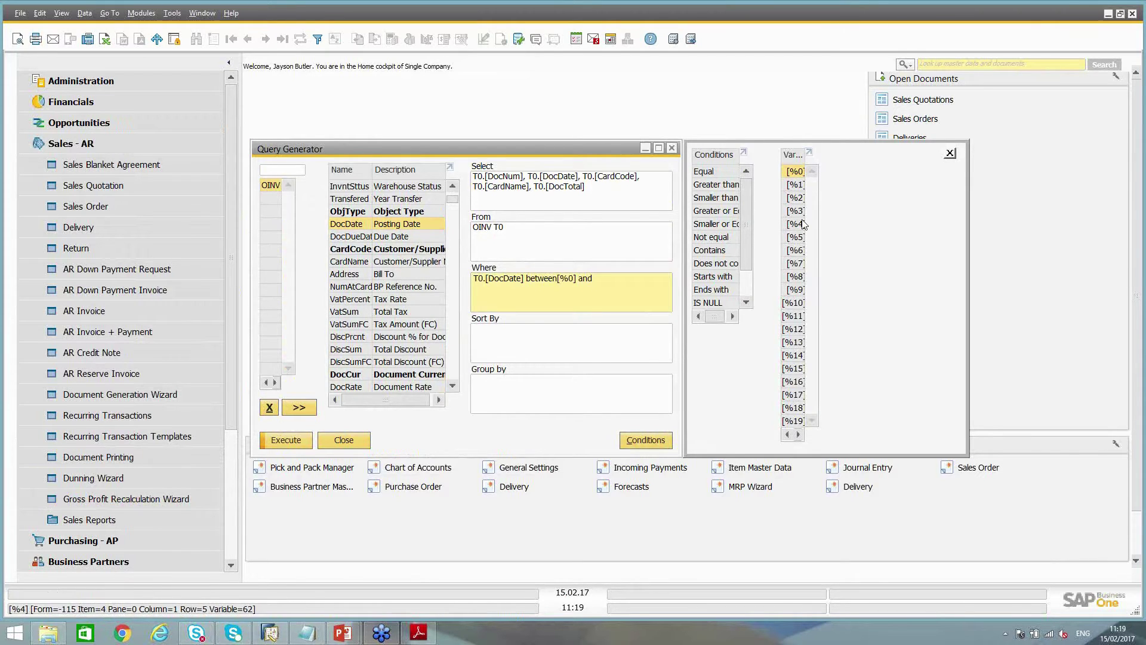
{"action": "double_click", "coordinate": [794, 185]}
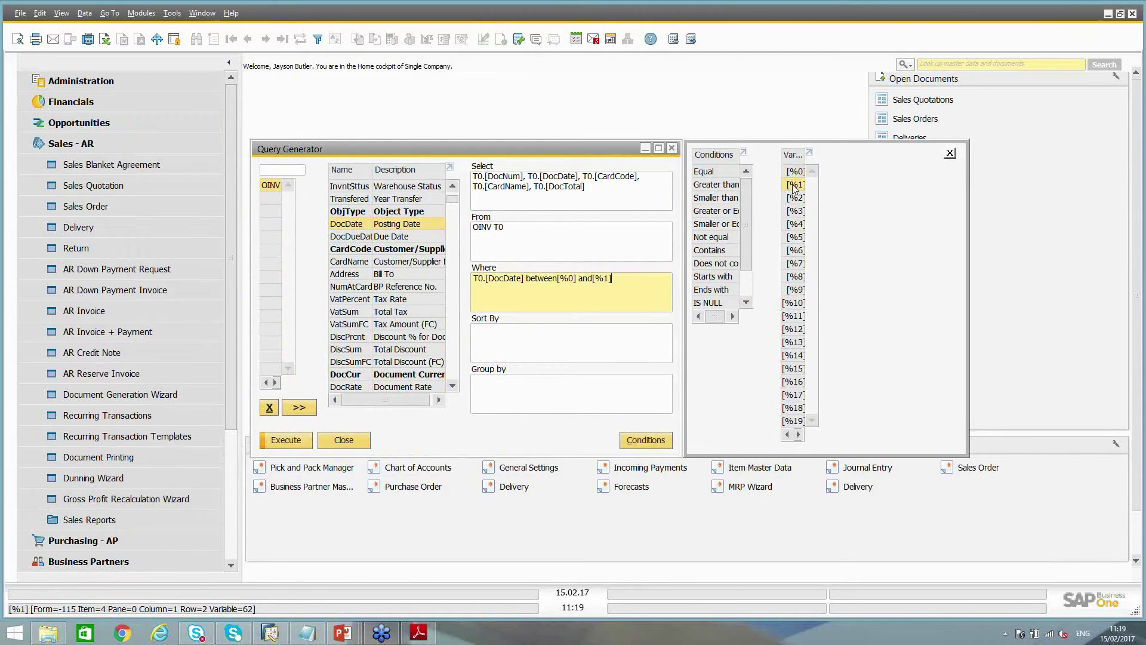
{"action": "left_click", "coordinate": [558, 278]}
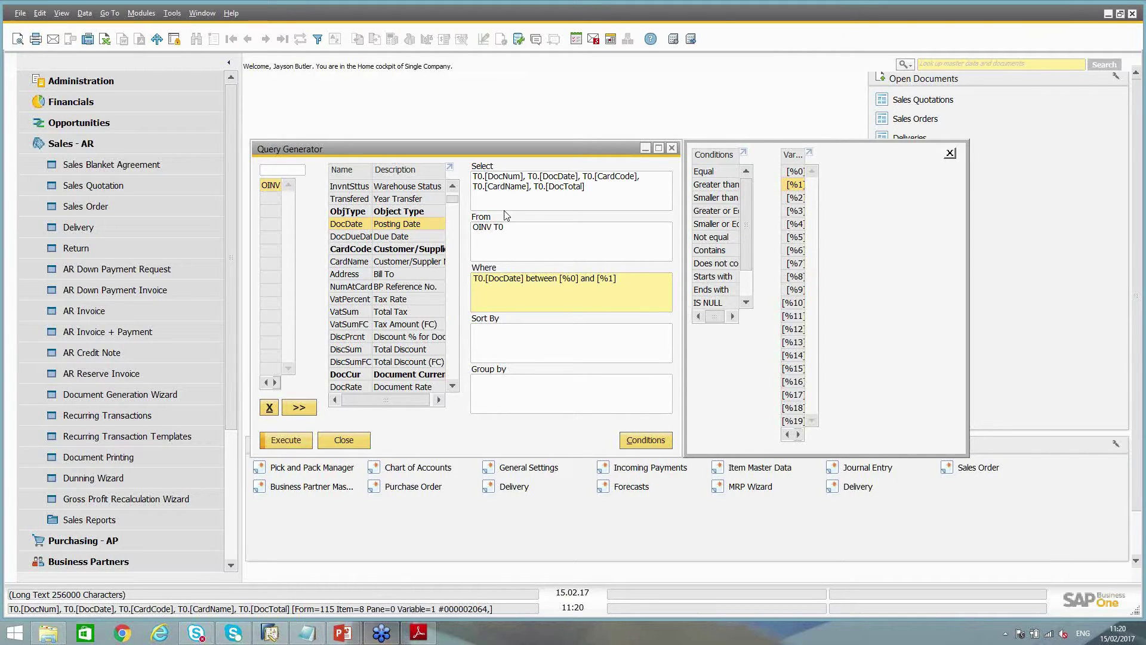
Run the invoice query for Posting Dates 01.01.15 to 31.12.15 to list the 2015 invoices
{"action": "left_click", "coordinate": [283, 442]}
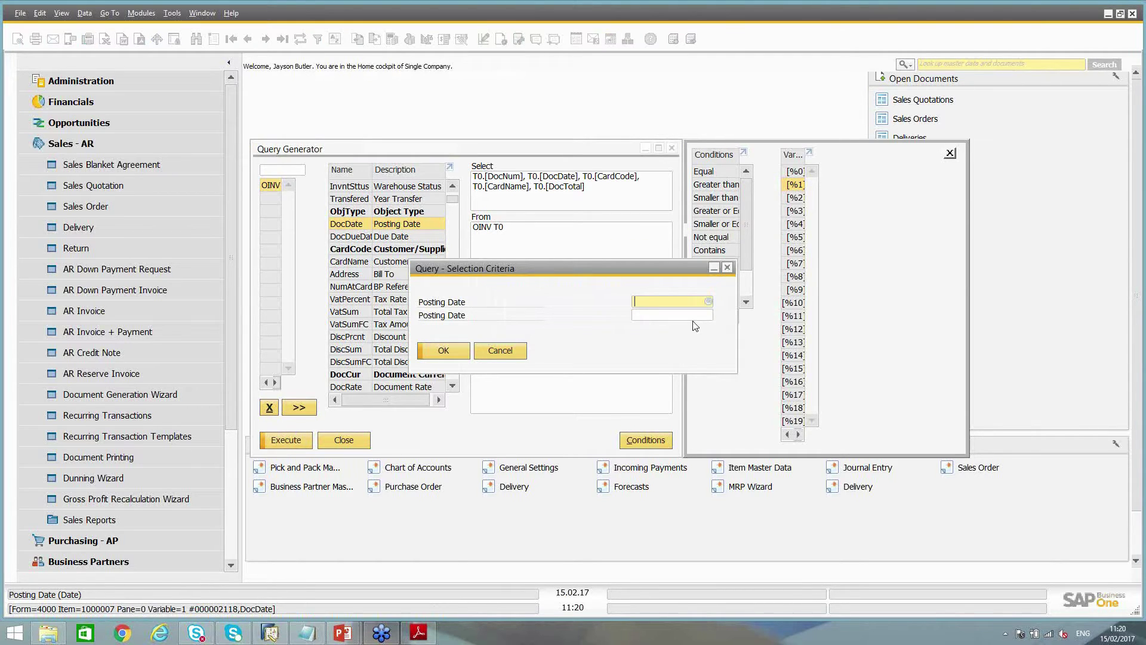
{"action": "type", "text": "01"}
{"action": "type", "text": ".01.15"}
{"action": "key", "text": "Tab"}
{"action": "type", "text": "31"}
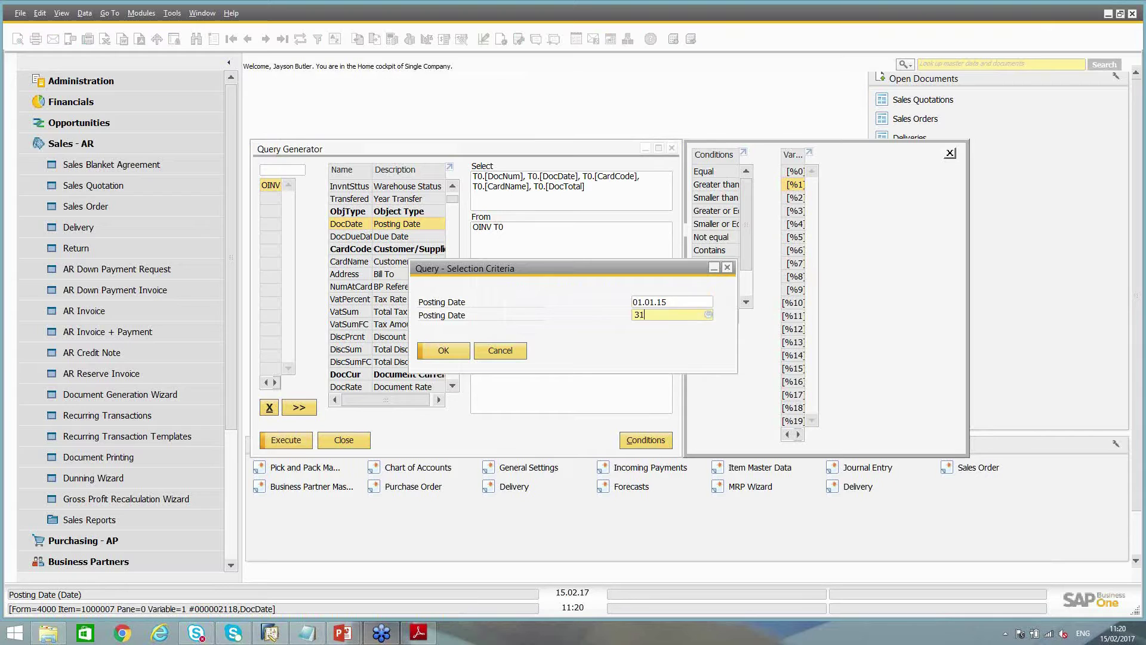
{"action": "type", "text": ".12.15"}
{"action": "key", "text": "Tab"}
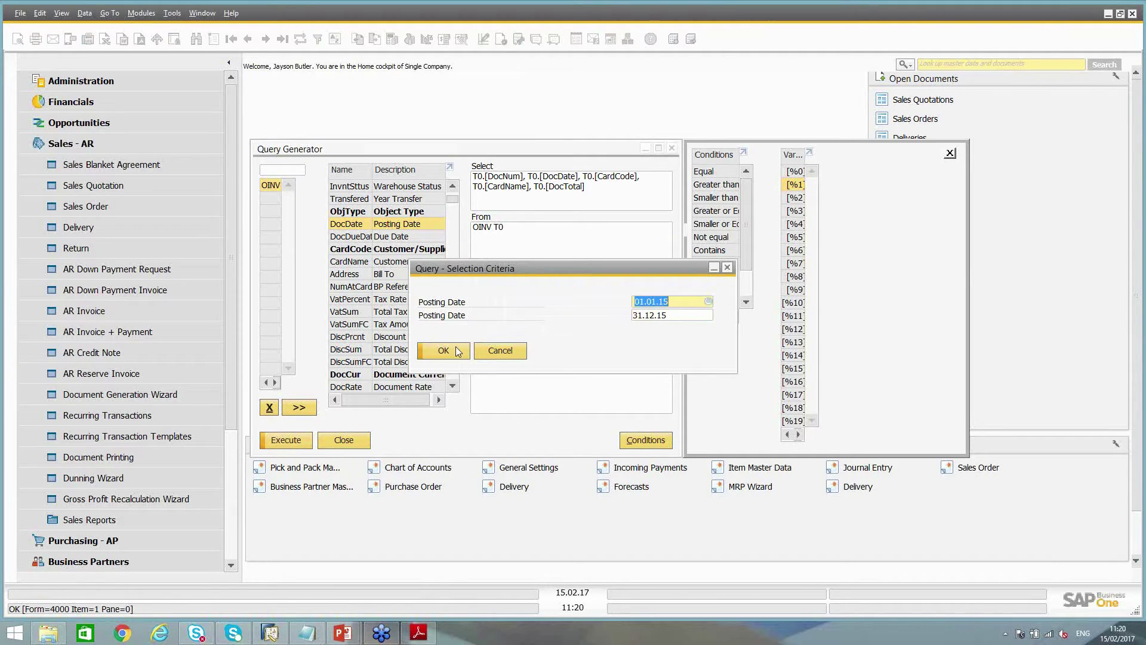
{"action": "left_click", "coordinate": [451, 351]}
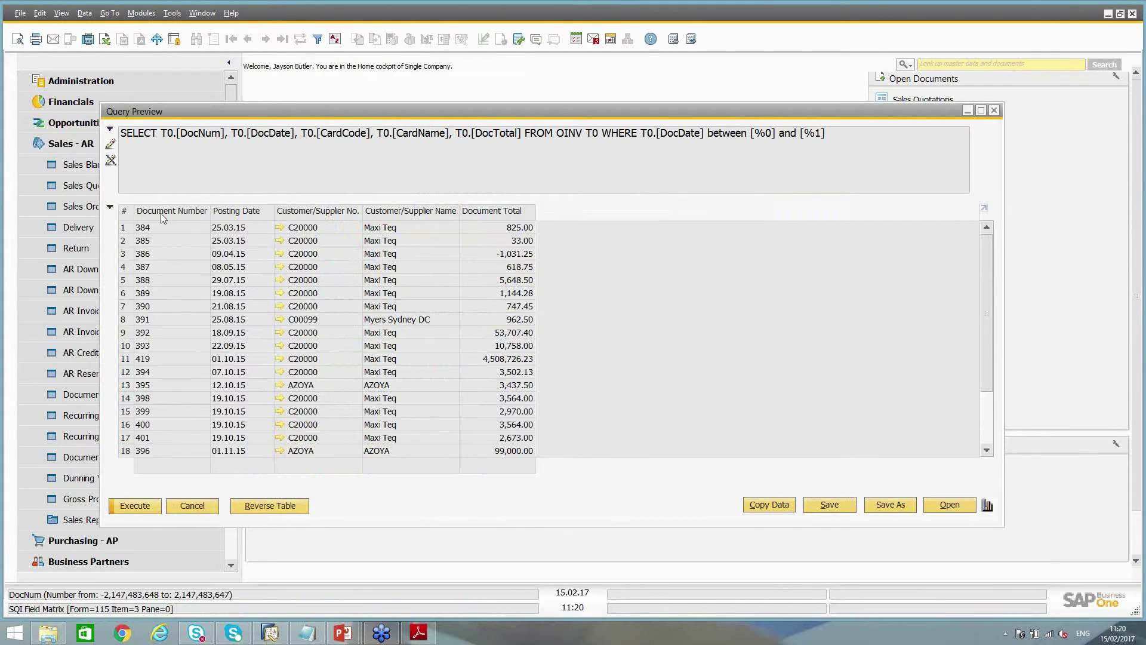
{"action": "left_click_drag", "start_coordinate": [987, 251], "coordinate": [990, 293]}
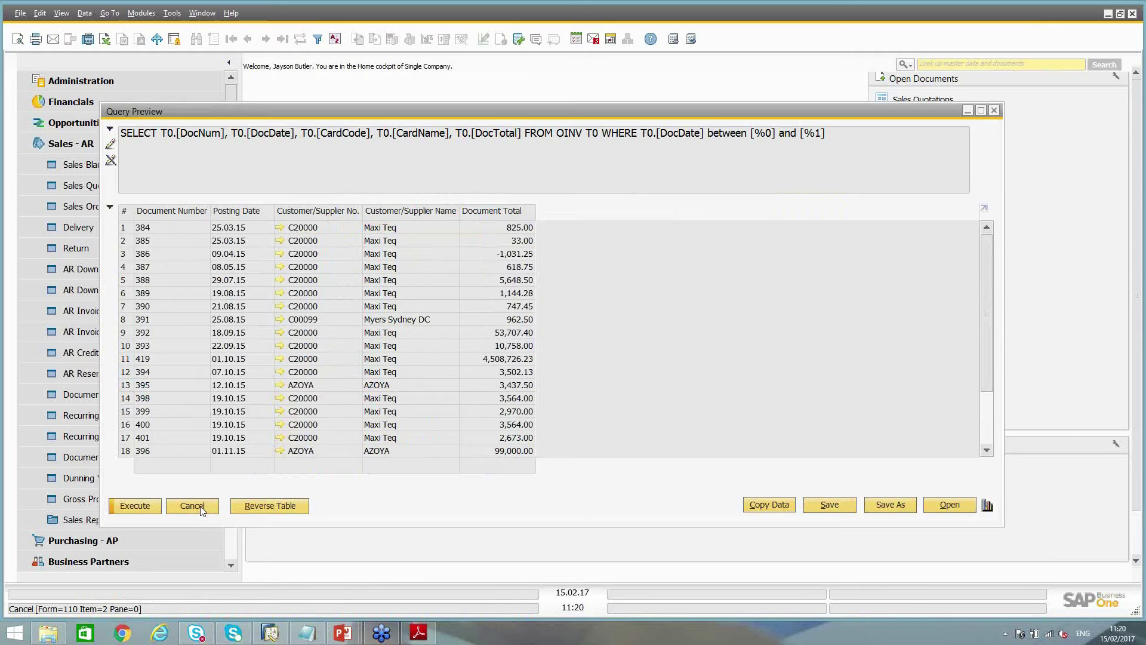
Close the preview and delete T0.[DocNum] and T0.[DocDate] from the Select list
{"action": "left_click", "coordinate": [199, 507]}
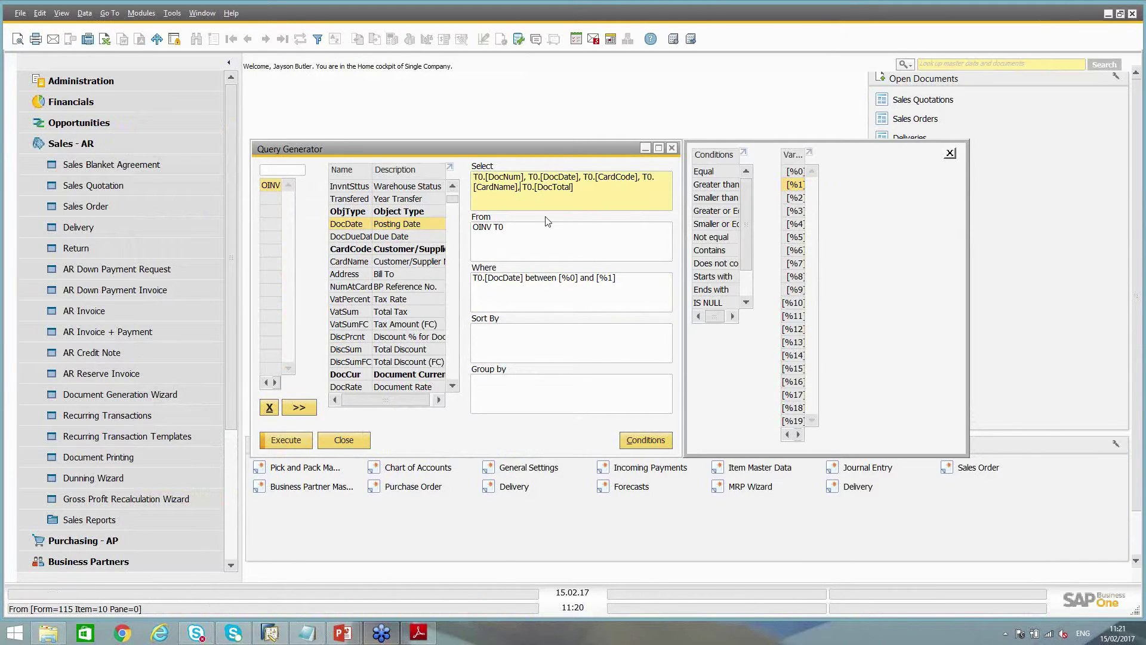
{"action": "left_click_drag", "start_coordinate": [584, 177], "coordinate": [473, 177]}
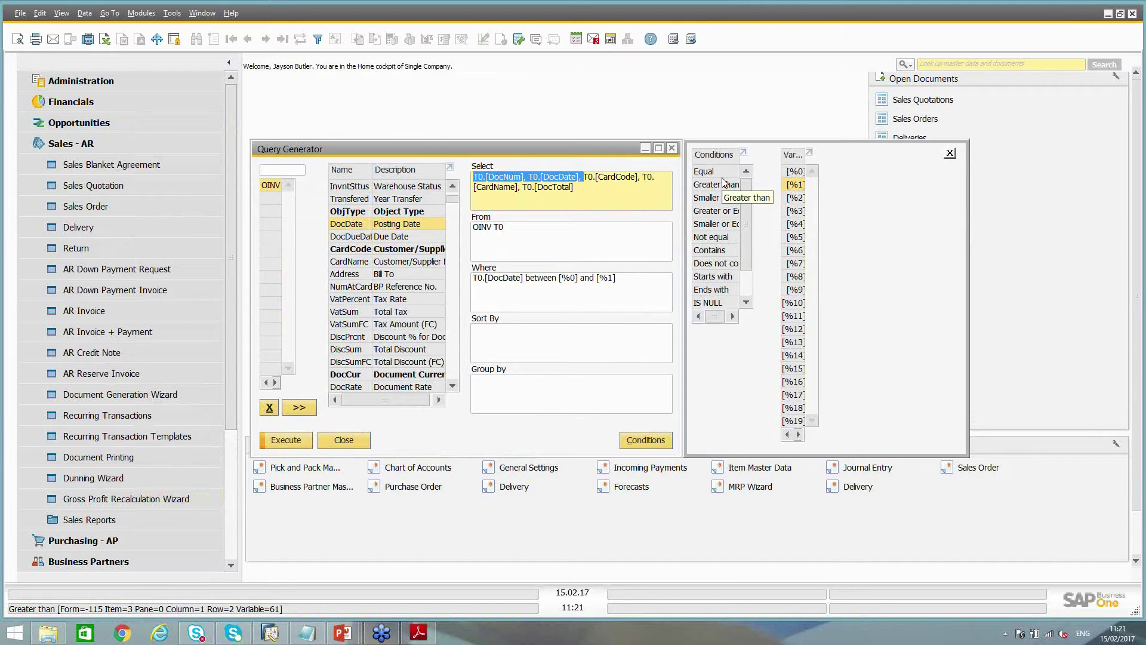
{"action": "key", "text": "Delete"}
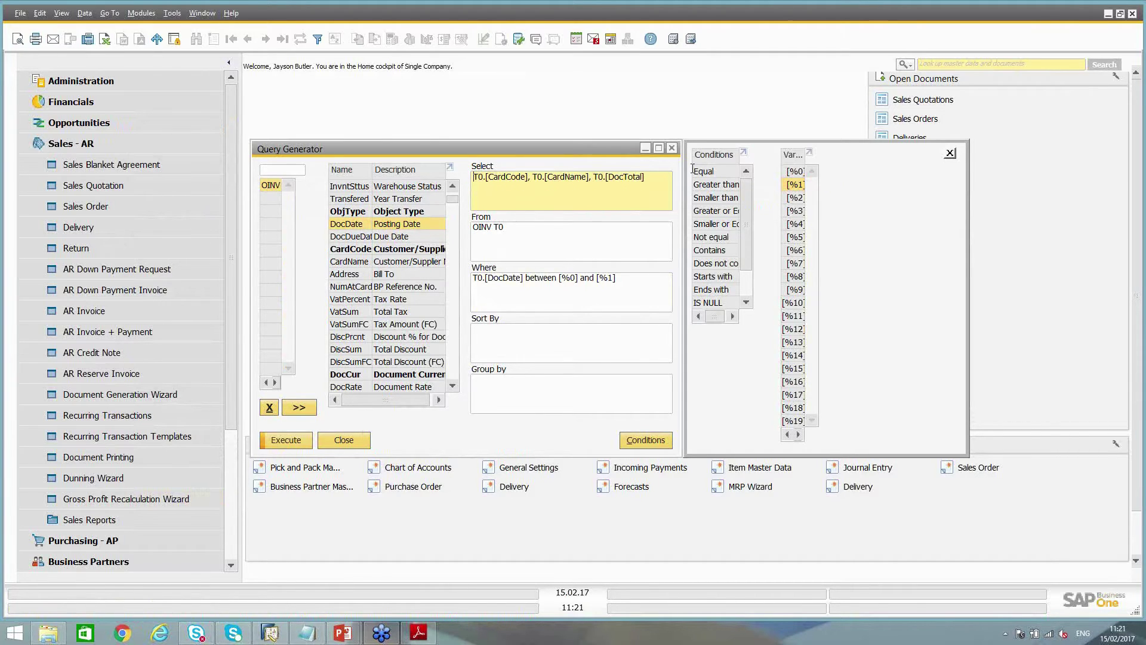
Copy T0.[CardCode] and T0.[CardName] into the Group by box
{"action": "left_click", "coordinate": [528, 396]}
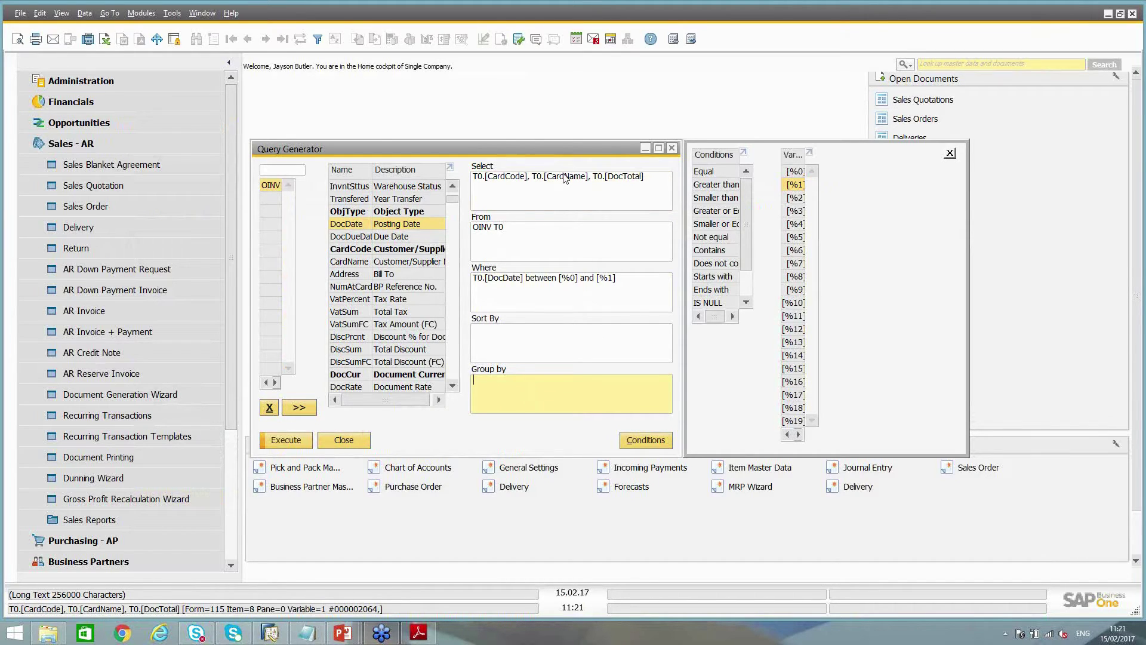
{"action": "left_click", "coordinate": [589, 177]}
{"action": "left_click_drag", "start_coordinate": [589, 177], "coordinate": [474, 177]}
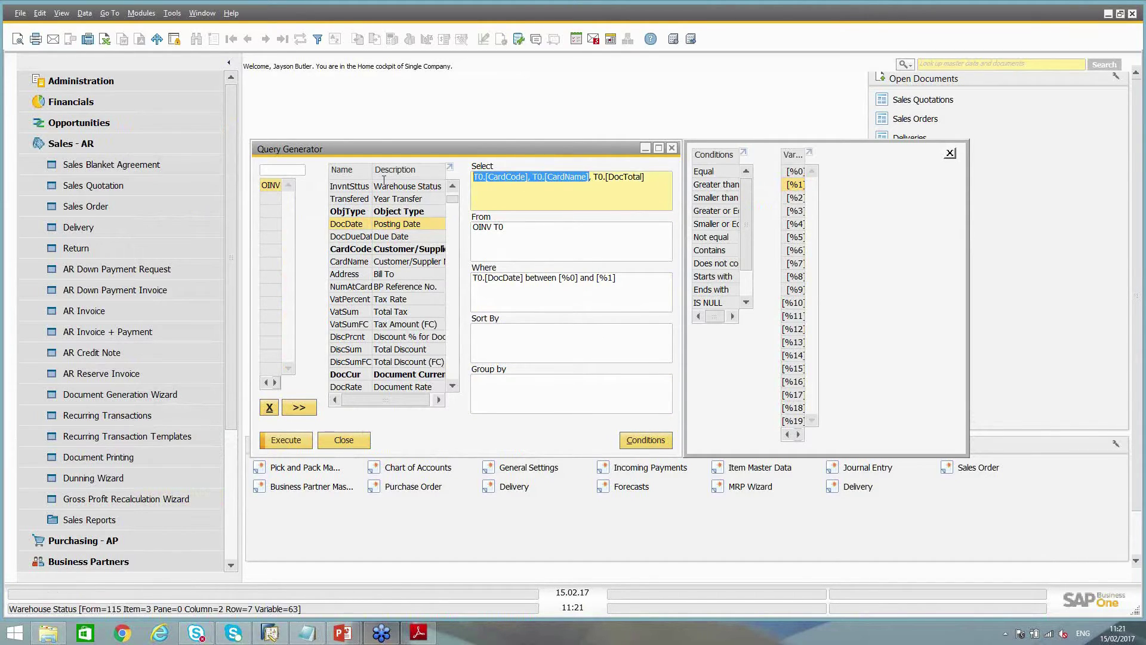
{"action": "right_click", "coordinate": [515, 181]}
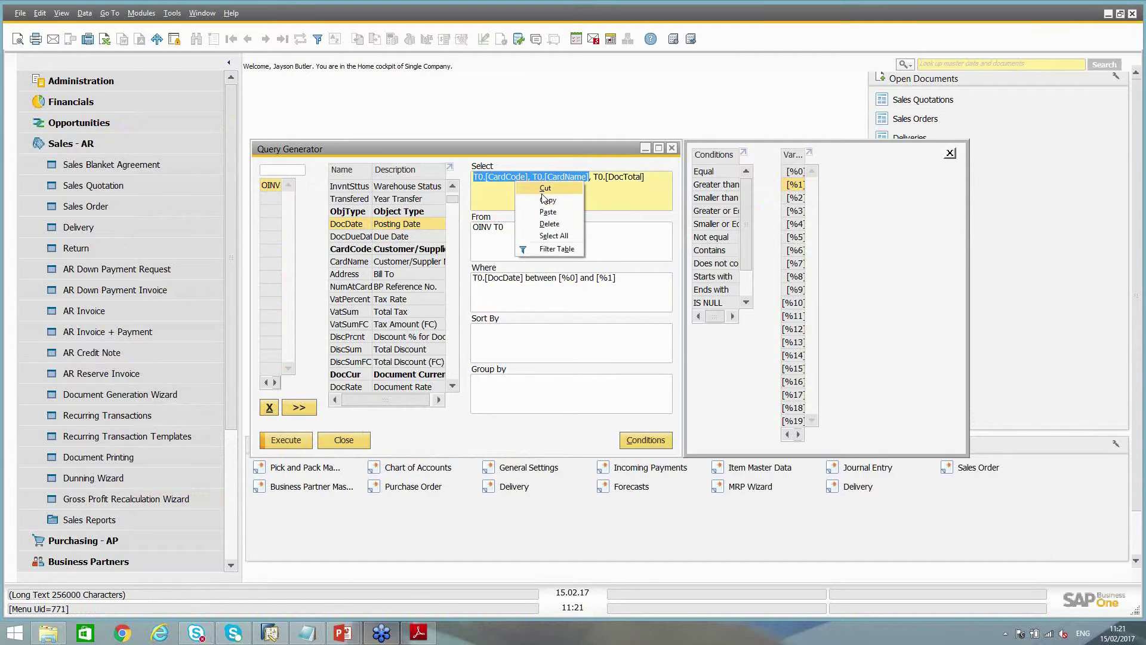
{"action": "left_click", "coordinate": [537, 199]}
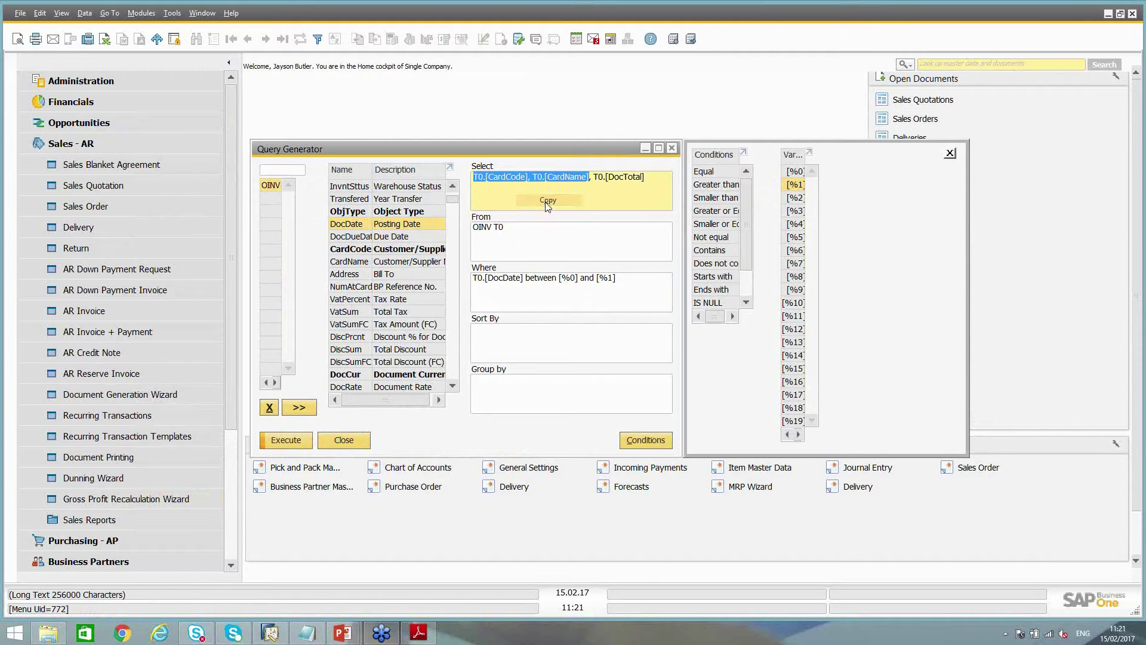
{"action": "left_click", "coordinate": [499, 399]}
{"action": "key", "text": "ctrl+v"}
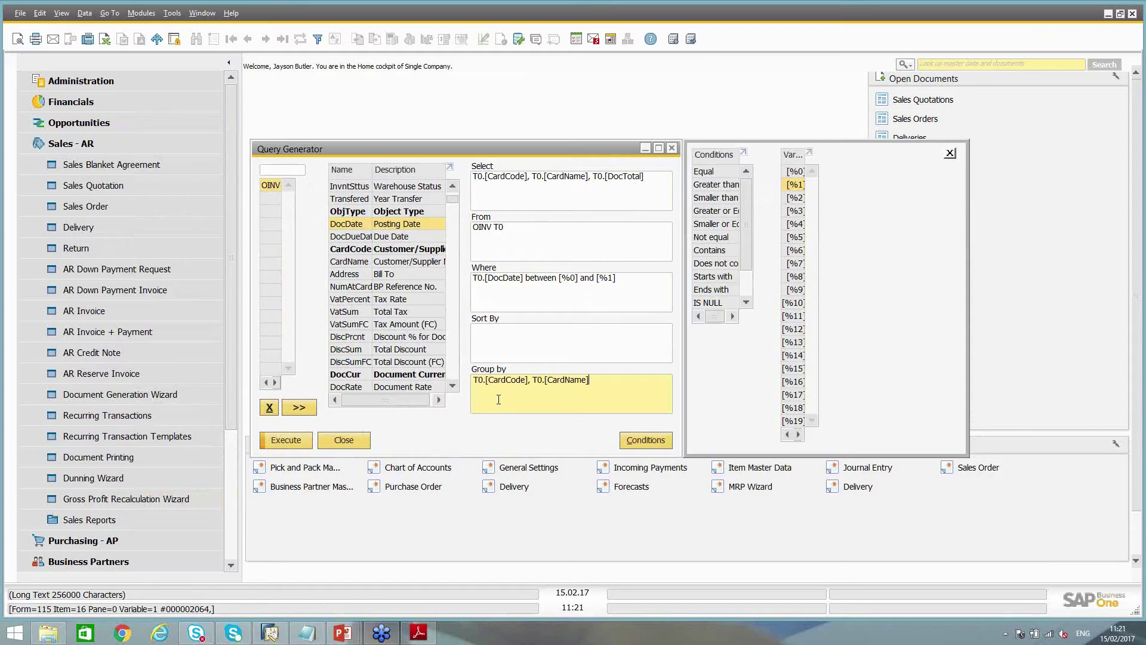
{"action": "left_click", "coordinate": [593, 176]}
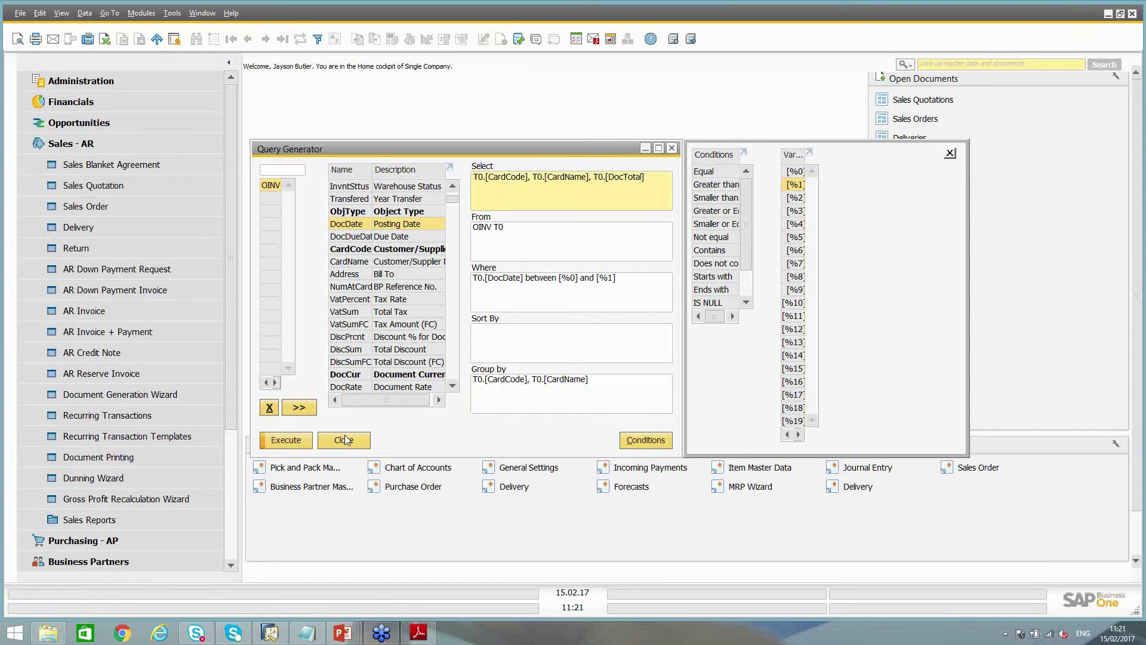
{"action": "left_click", "coordinate": [284, 438]}
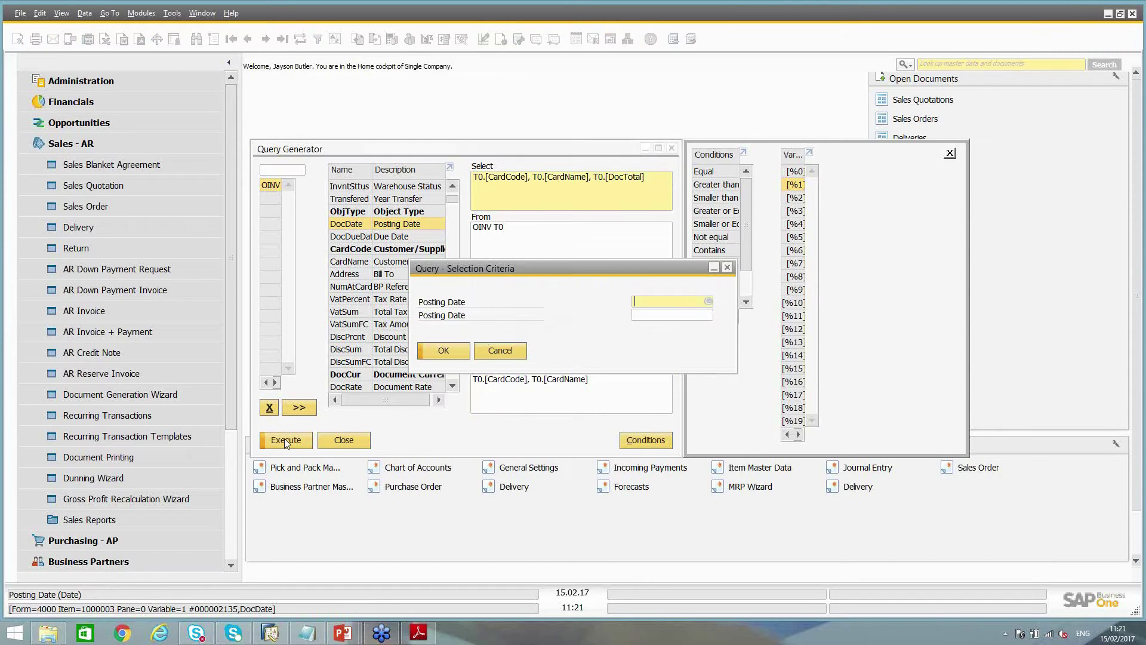
{"action": "type", "text": "15.02.17"}
{"action": "key", "text": "Tab"}
{"action": "type", "text": "15.02.17"}
{"action": "key", "text": "Tab"}
{"action": "key", "text": "Return"}
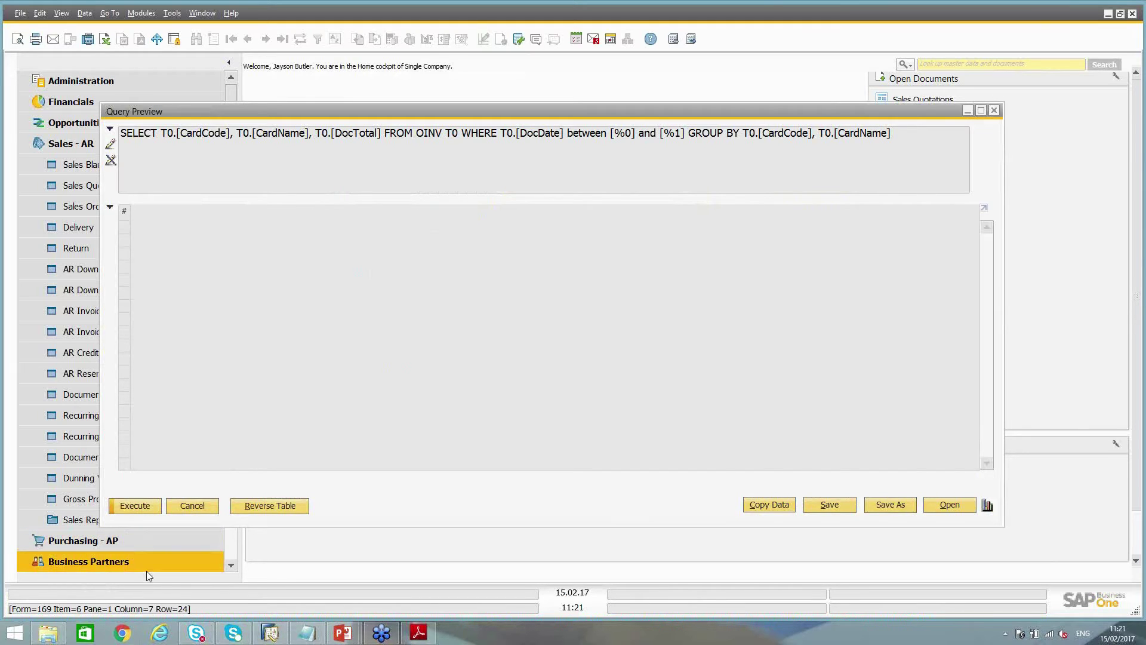
{"action": "left_click", "coordinate": [131, 505]}
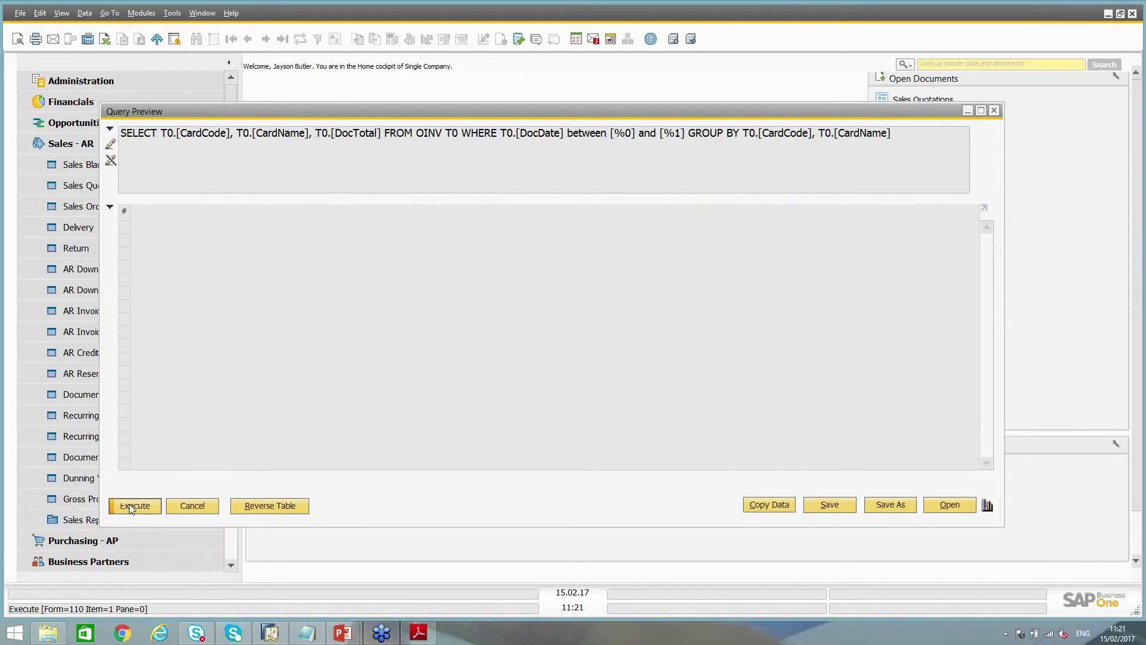
{"action": "left_click", "coordinate": [455, 351]}
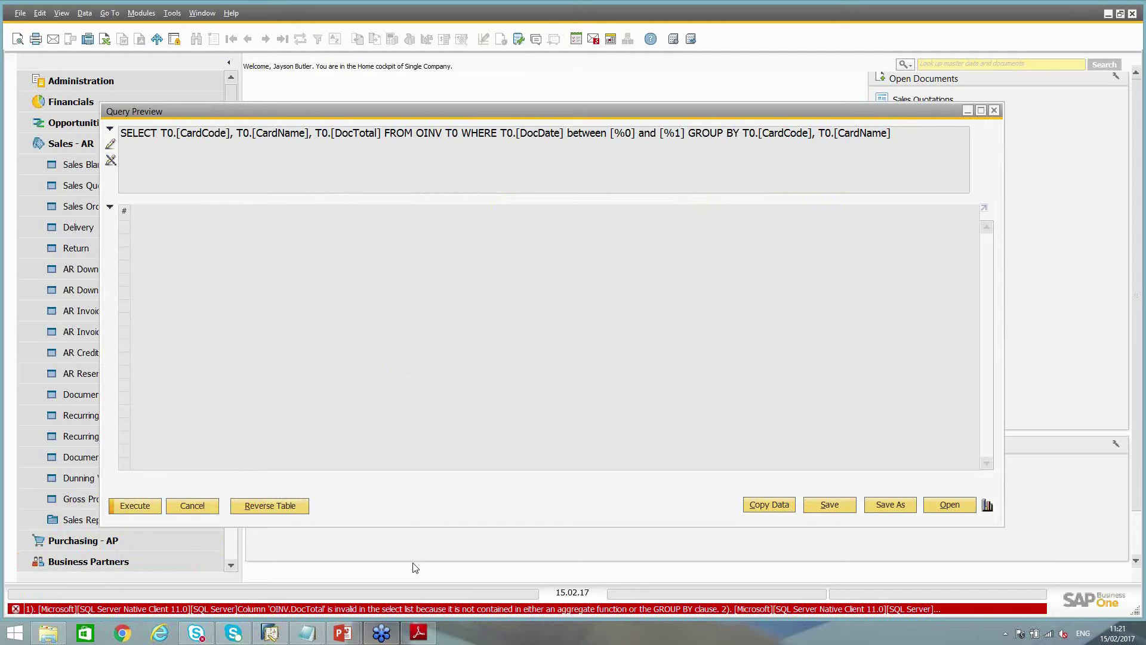
{"action": "left_click", "coordinate": [192, 505]}
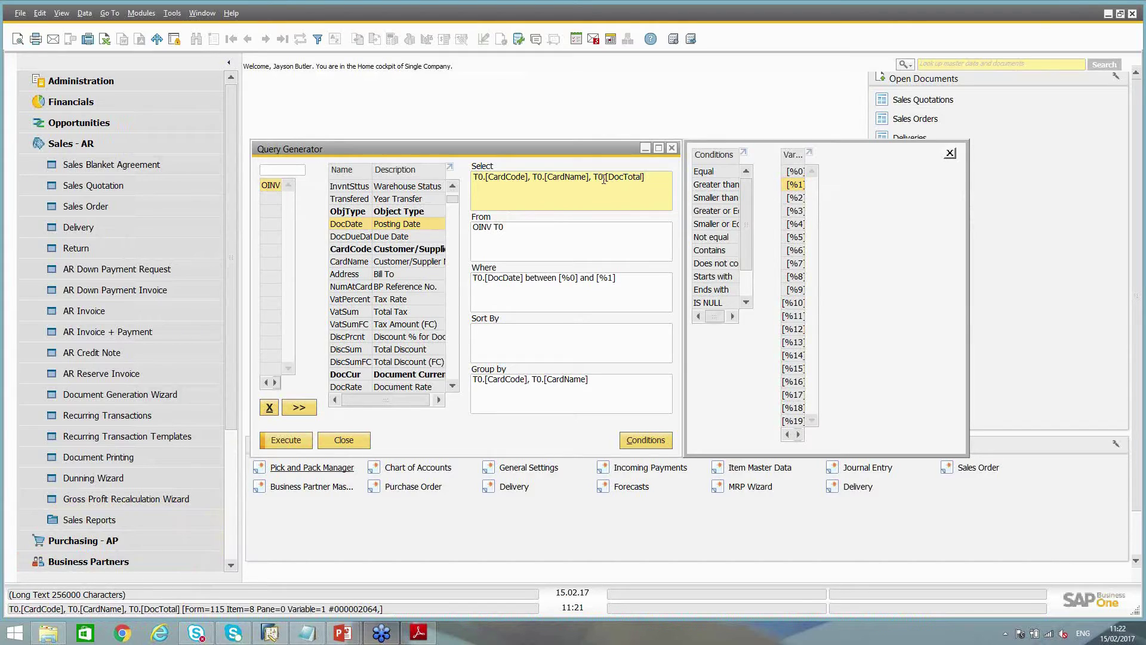
{"action": "left_click", "coordinate": [594, 178]}
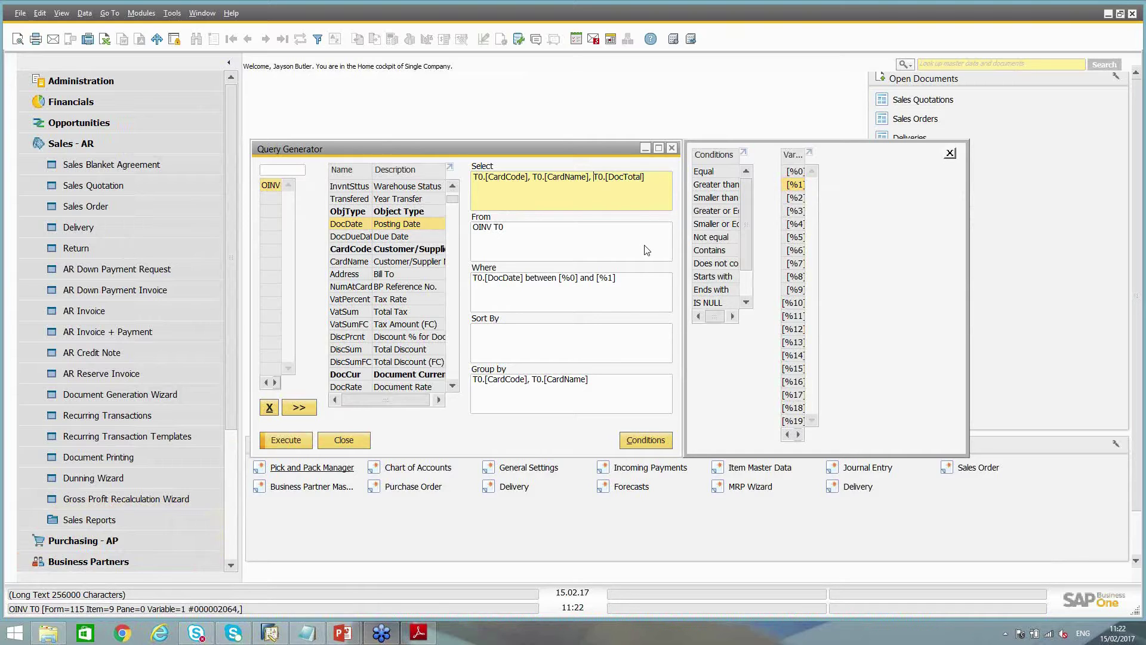
Wrap T0.[DocTotal] in Sum() with the alias 'Total'
{"action": "left_click", "coordinate": [593, 177]}
{"action": "type", "text": "Sum("}
{"action": "type", "text": ")"}
{"action": "type", "text": "otal"}
Run the summed query for Posting Dates 01.01.15 to 31.12.15
{"action": "left_click", "coordinate": [286, 440]}
{"action": "type", "text": "010115"}
{"action": "key", "text": "Tab"}
{"action": "type", "text": "31.12.15"}
{"action": "key", "text": "Tab"}
{"action": "key", "text": "Return"}
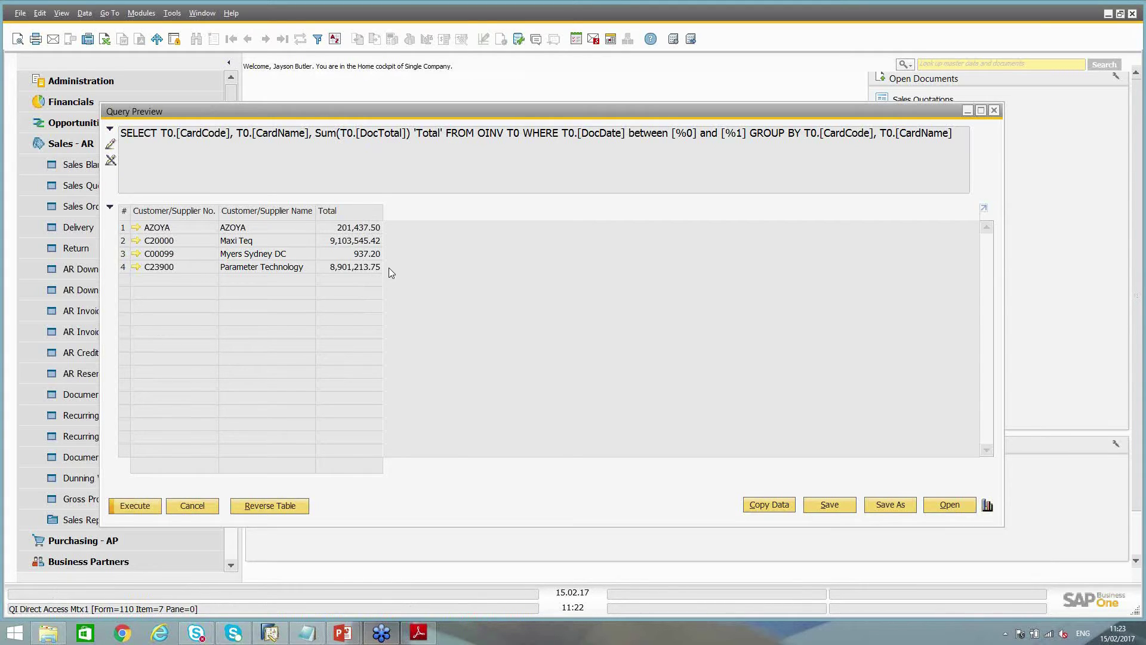
Display the Total column's grand total, 18,207,133.87, at the bottom of the query preview
{"action": "left_click", "coordinate": [359, 210]}
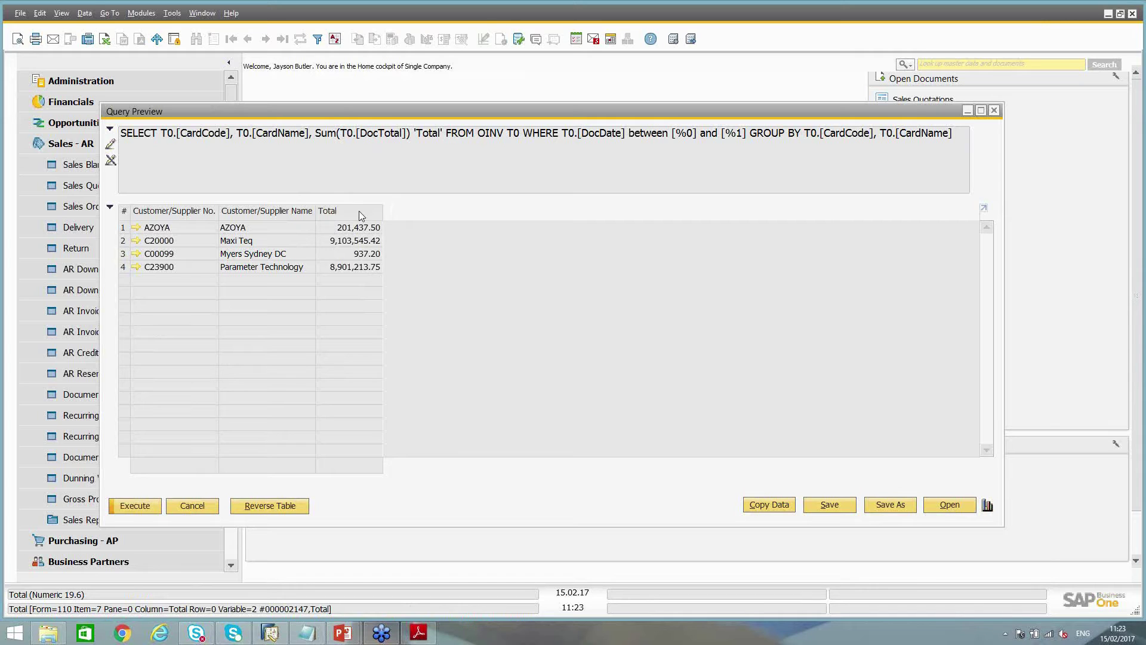
{"action": "left_click", "coordinate": [359, 210], "text": "ctrl"}
{"action": "key", "text": "ctrl"}
{"action": "key", "text": "ctrl"}
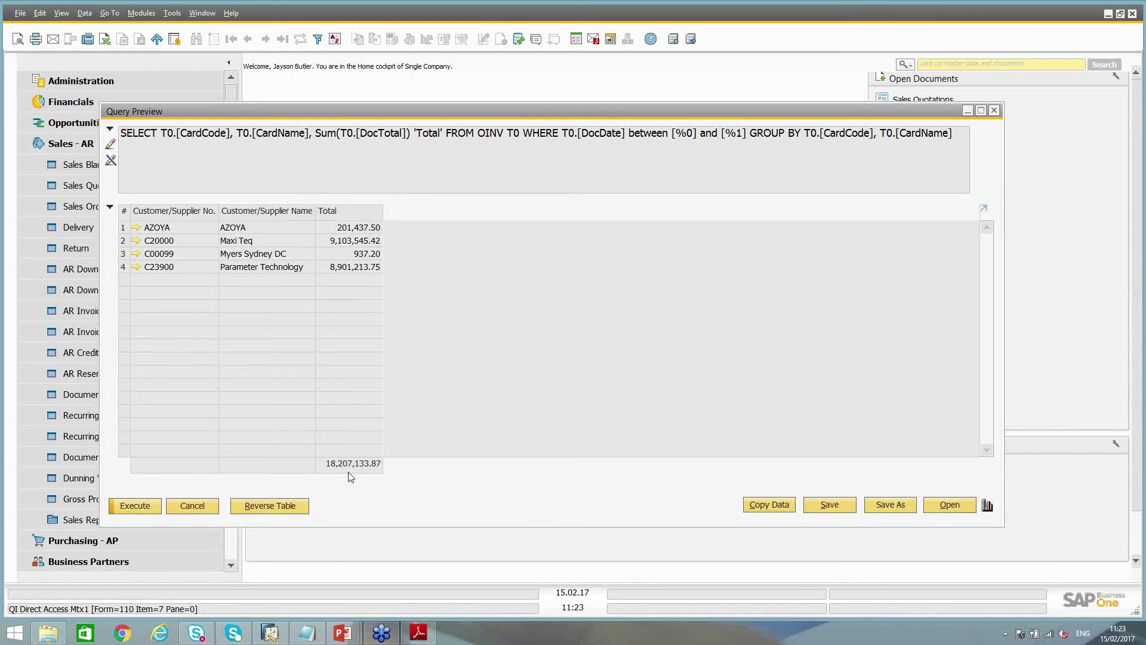
{"action": "key", "text": "ctrl"}
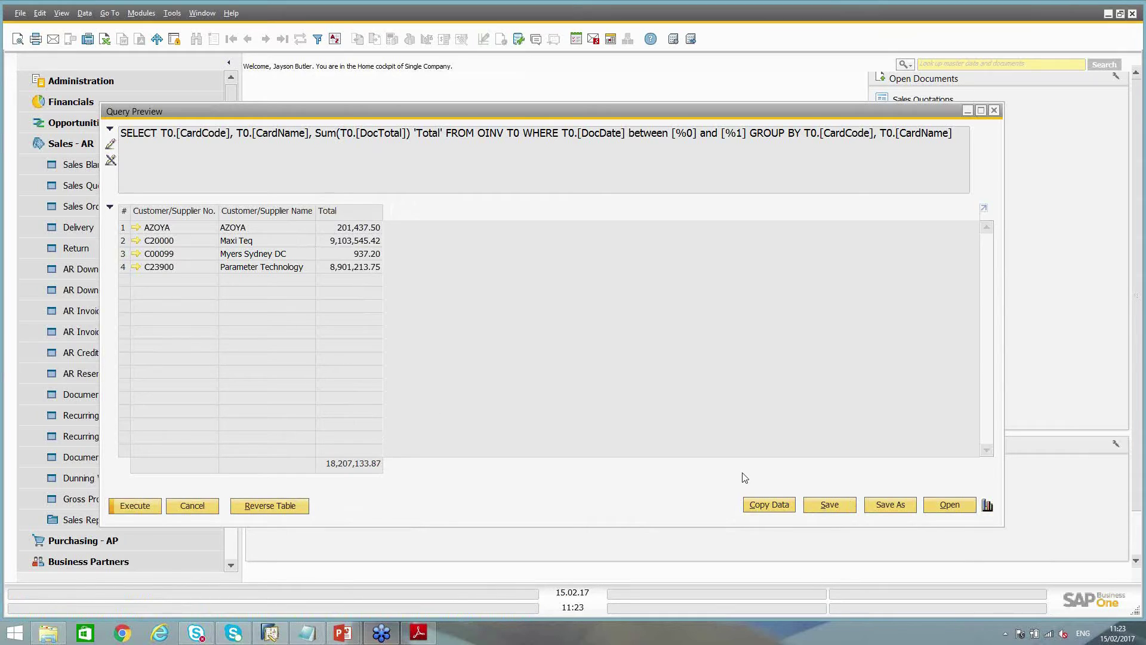
{"action": "key", "text": "ctrl"}
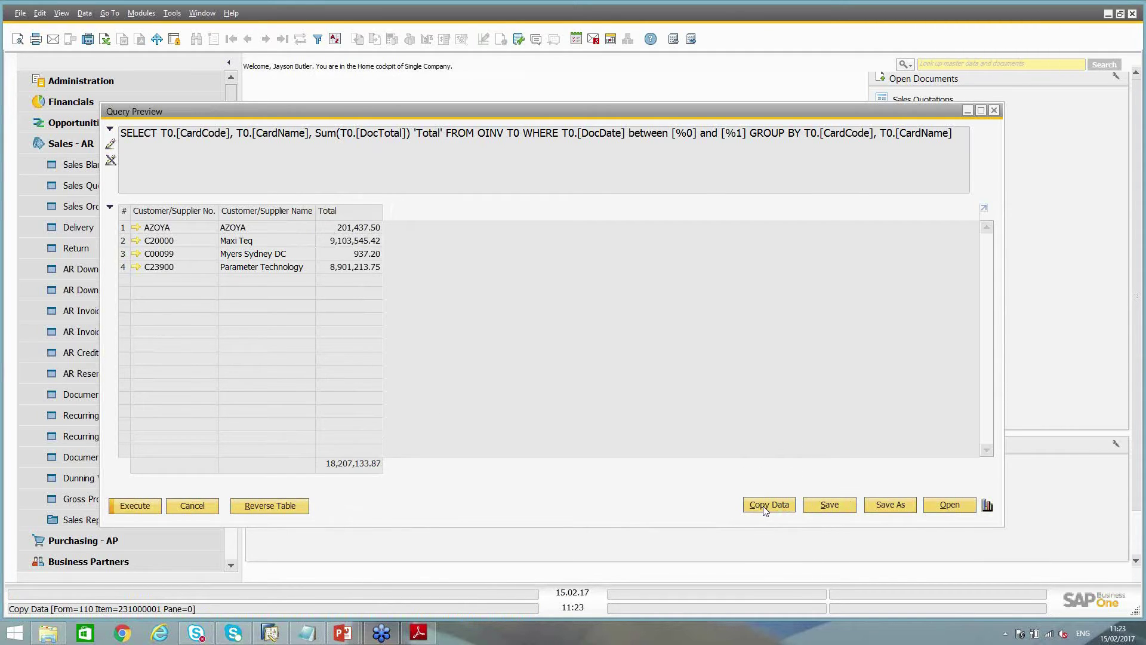
Copy the query results and start Excel with a new blank workbook
{"action": "left_click", "coordinate": [766, 506]}
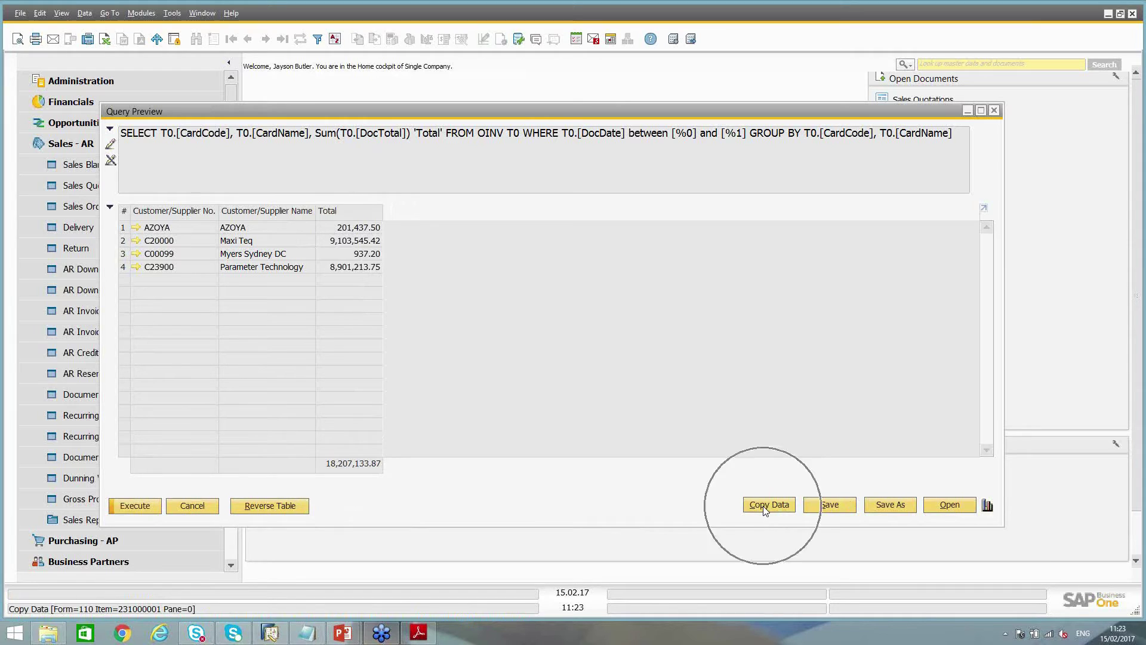
{"action": "left_click", "coordinate": [13, 636]}
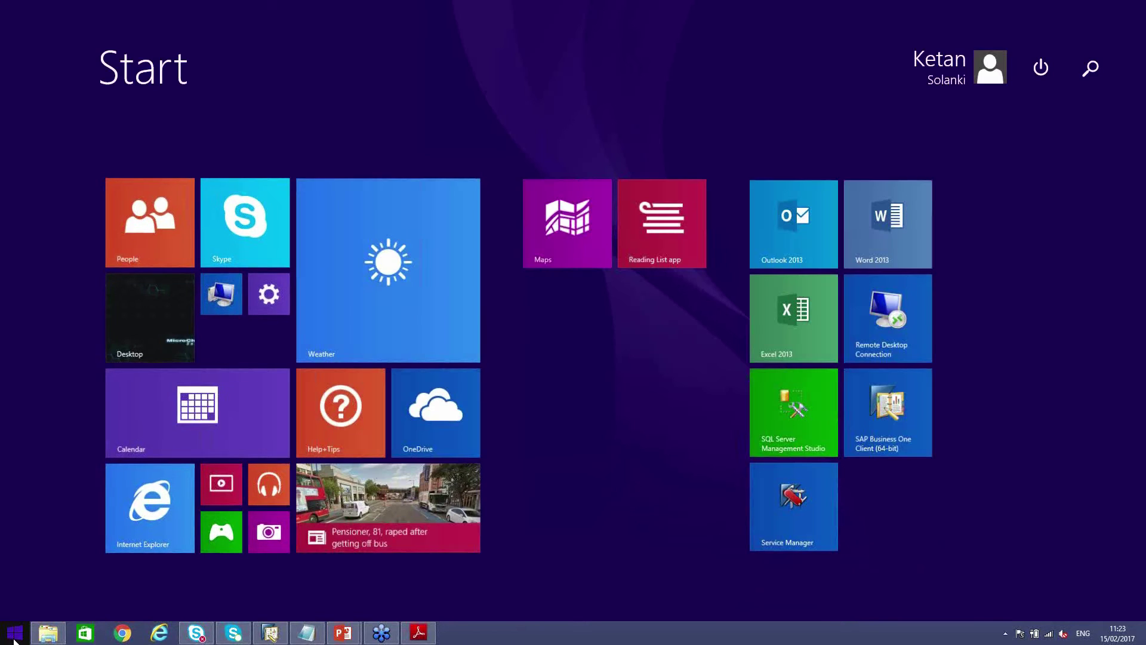
{"action": "type", "text": "exc"}
{"action": "key", "text": "Return"}
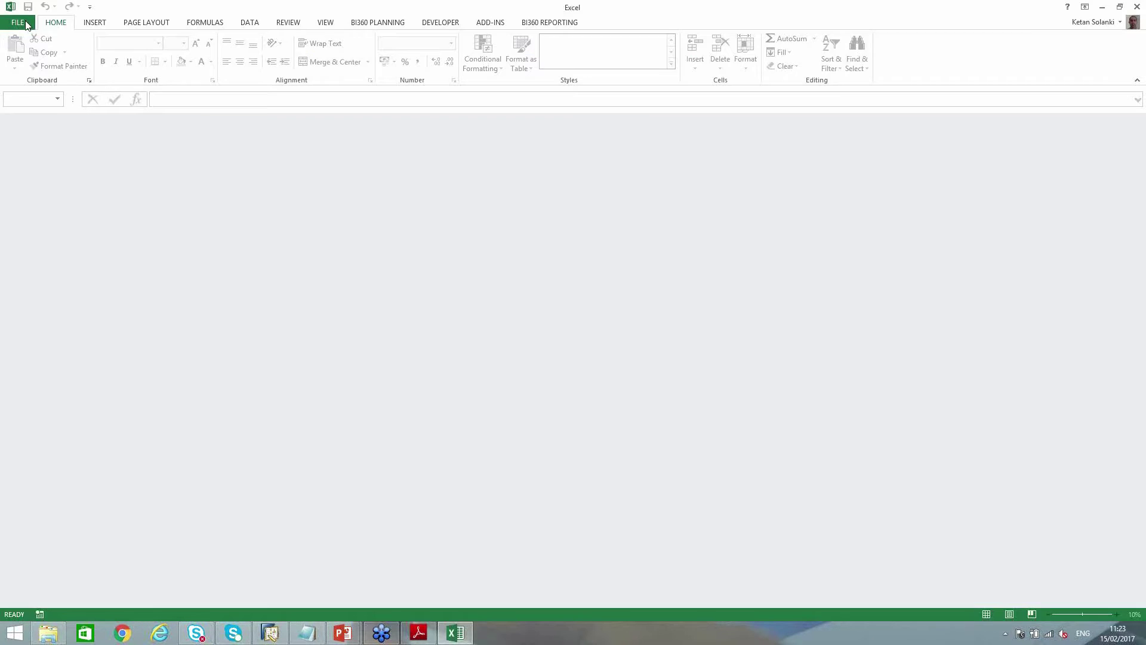
{"action": "left_click", "coordinate": [21, 24]}
{"action": "left_click", "coordinate": [35, 76]}
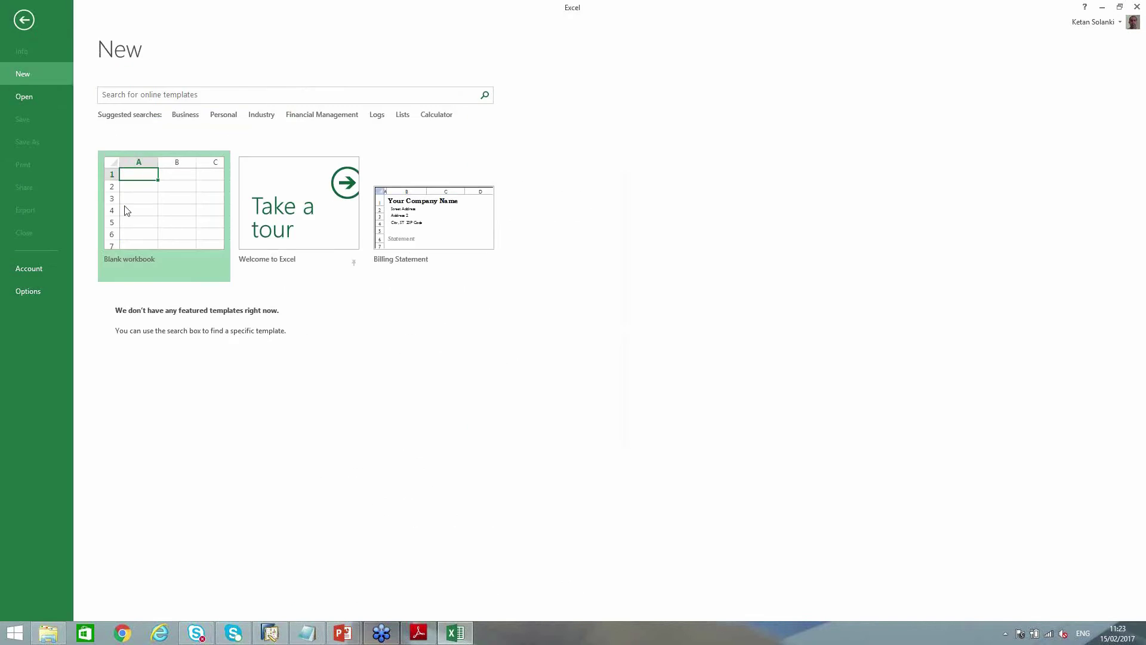
{"action": "left_click", "coordinate": [125, 209]}
Paste the results into A1 as text only and widen column D to show the totals
{"action": "right_click", "coordinate": [37, 131]}
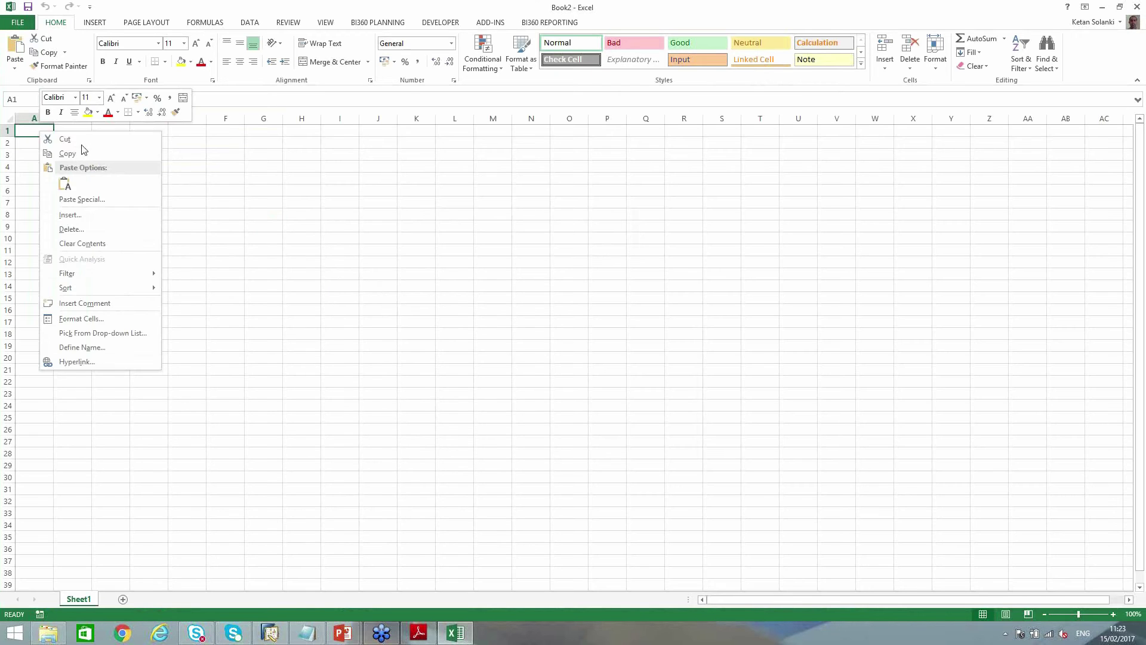
{"action": "left_click", "coordinate": [66, 184]}
{"action": "left_click_drag", "start_coordinate": [169, 118], "coordinate": [211, 116]}
{"action": "left_click", "coordinate": [232, 286]}
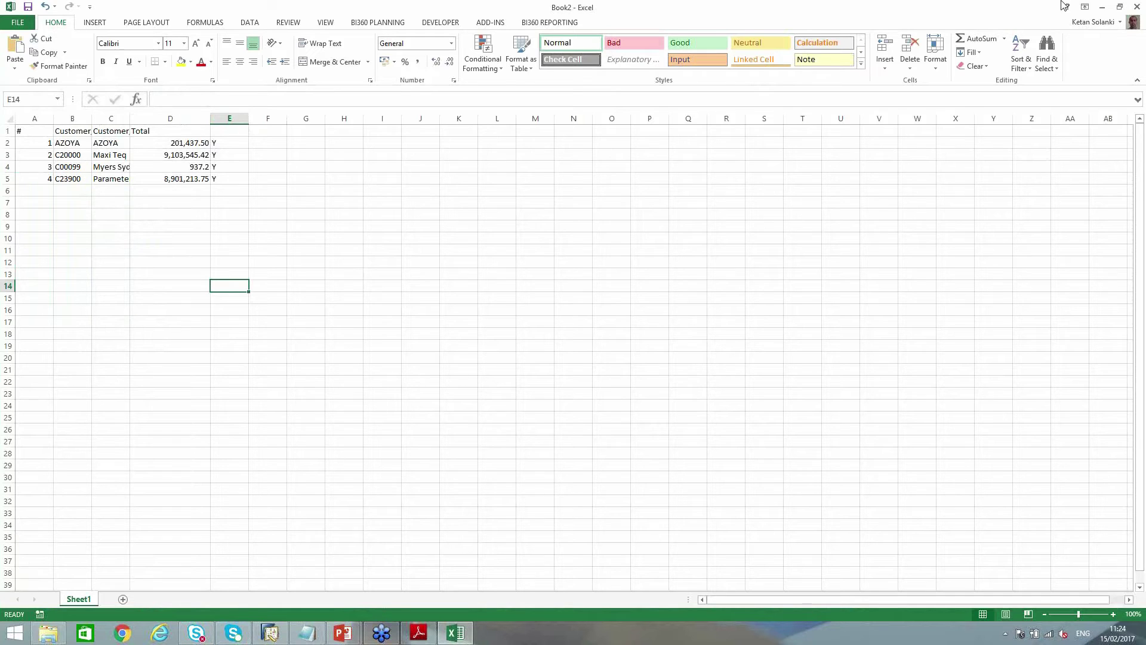
Close Excel without saving, then cancel the Query Preview and close the Query Generator
{"action": "left_click", "coordinate": [1137, 7]}
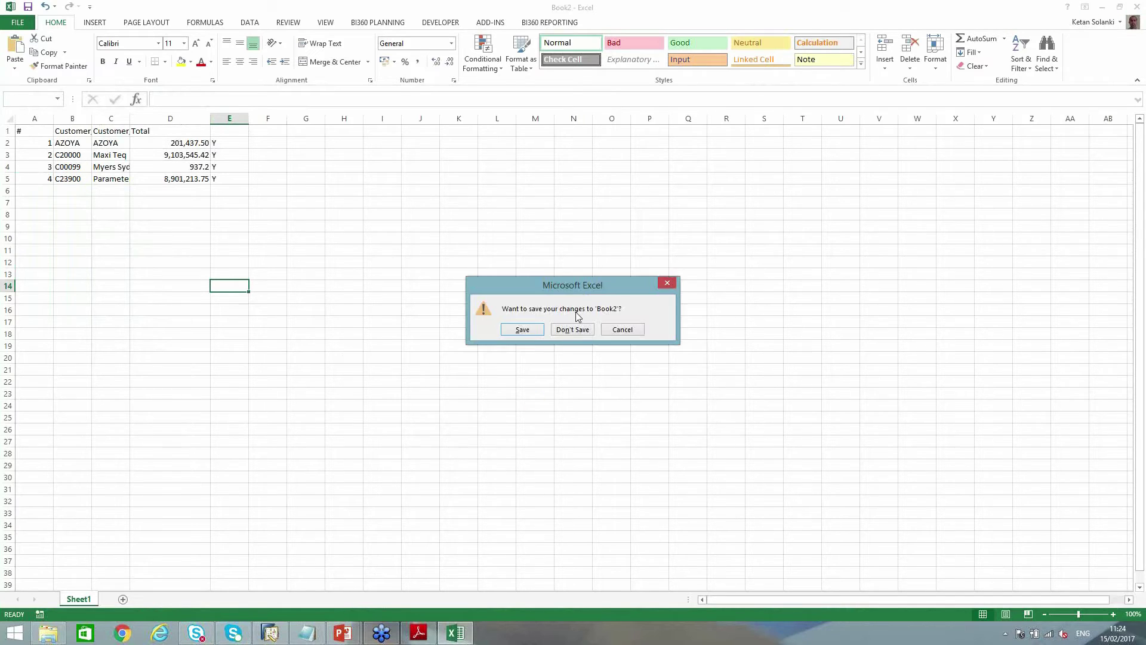
{"action": "left_click", "coordinate": [574, 328]}
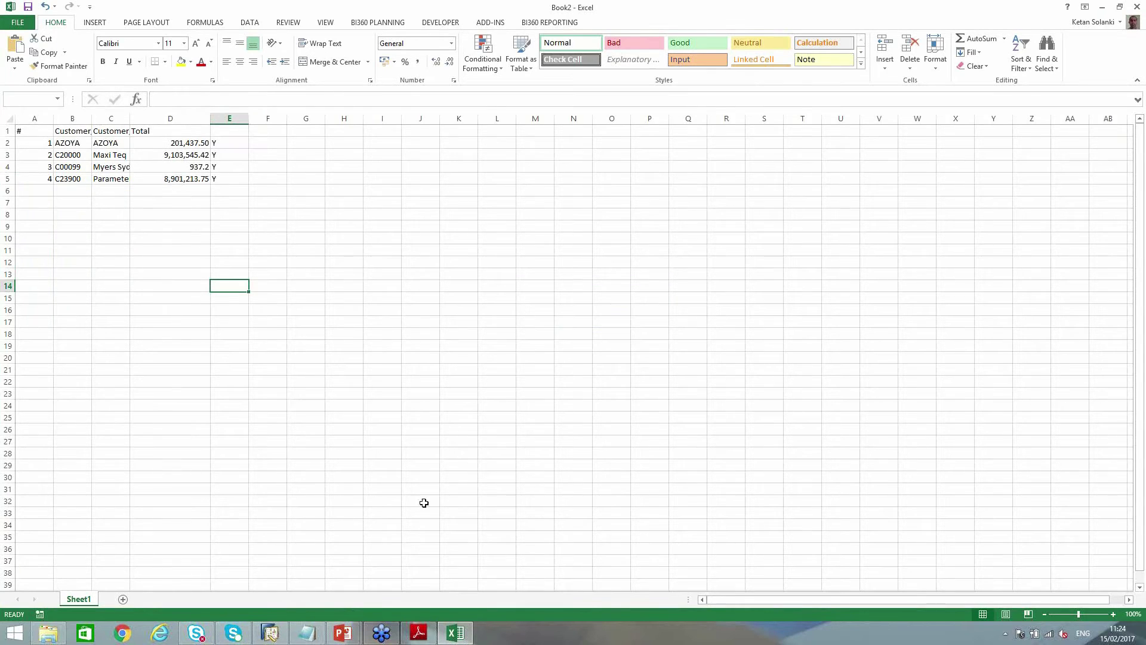
{"action": "left_click", "coordinate": [268, 633]}
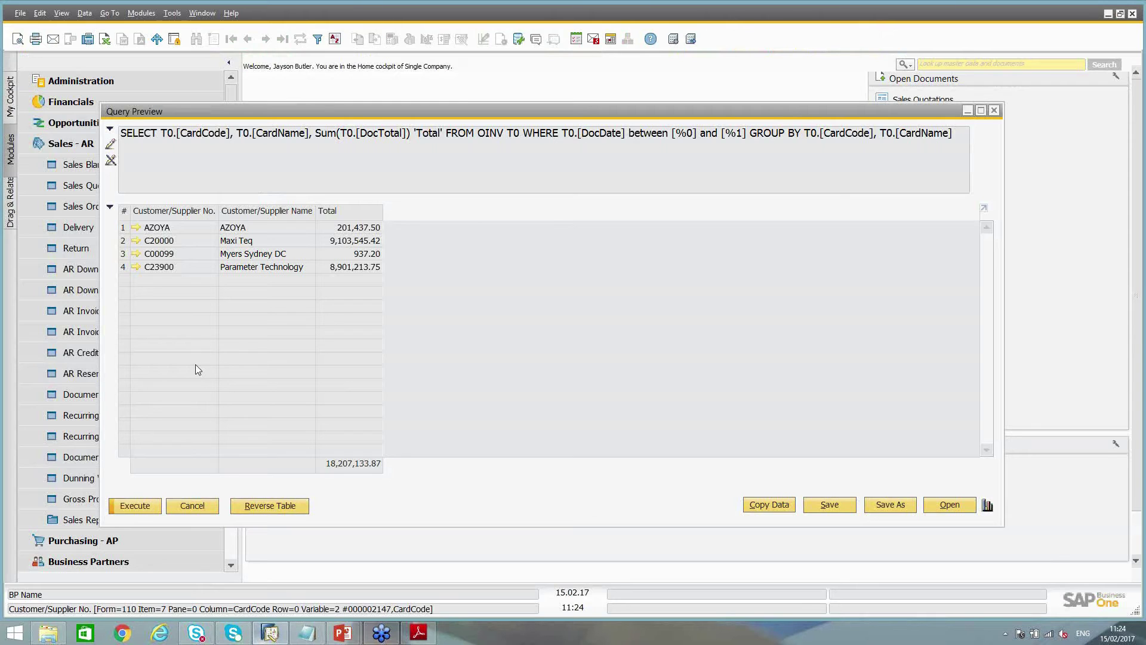
{"action": "left_click", "coordinate": [187, 508]}
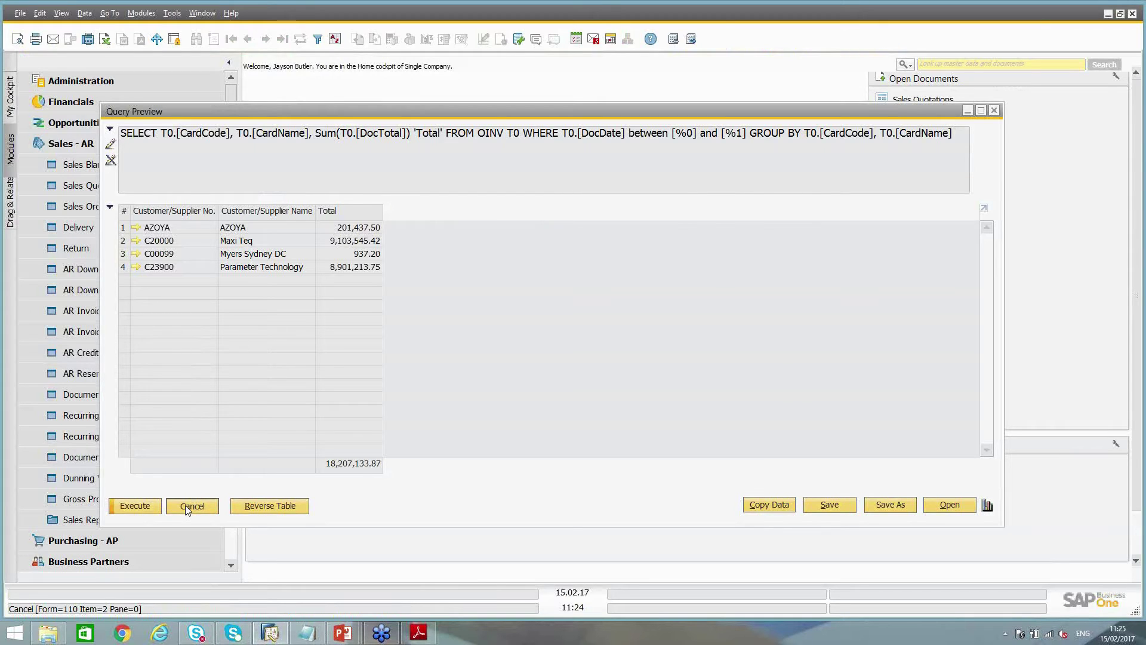
{"action": "left_click", "coordinate": [49, 148]}
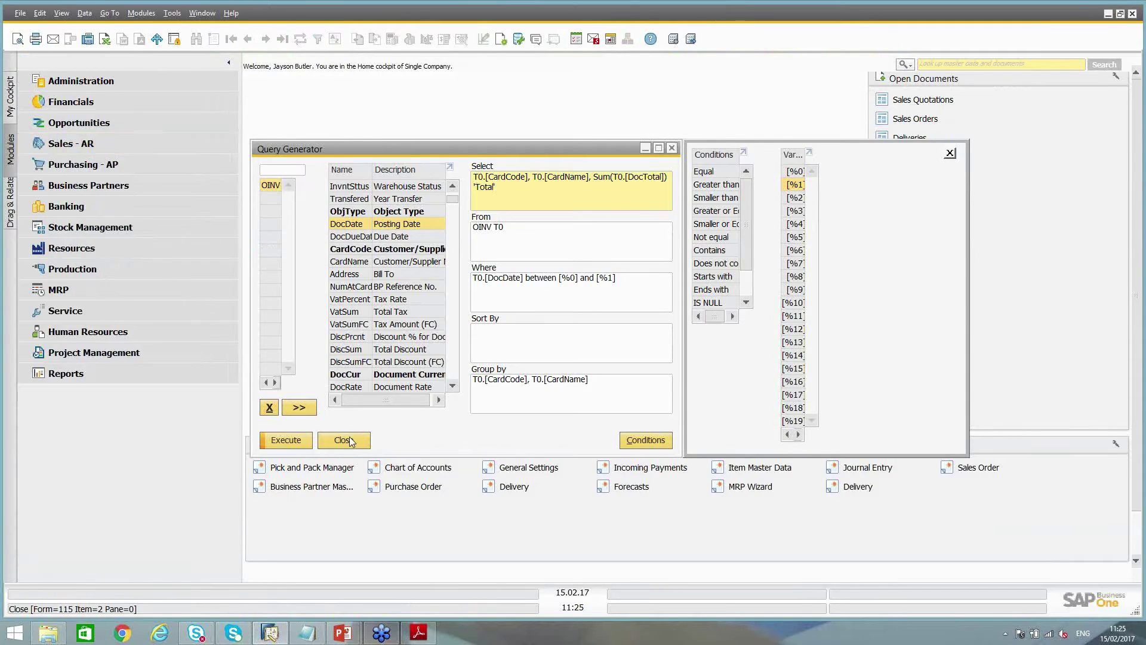
{"action": "left_click", "coordinate": [347, 437]}
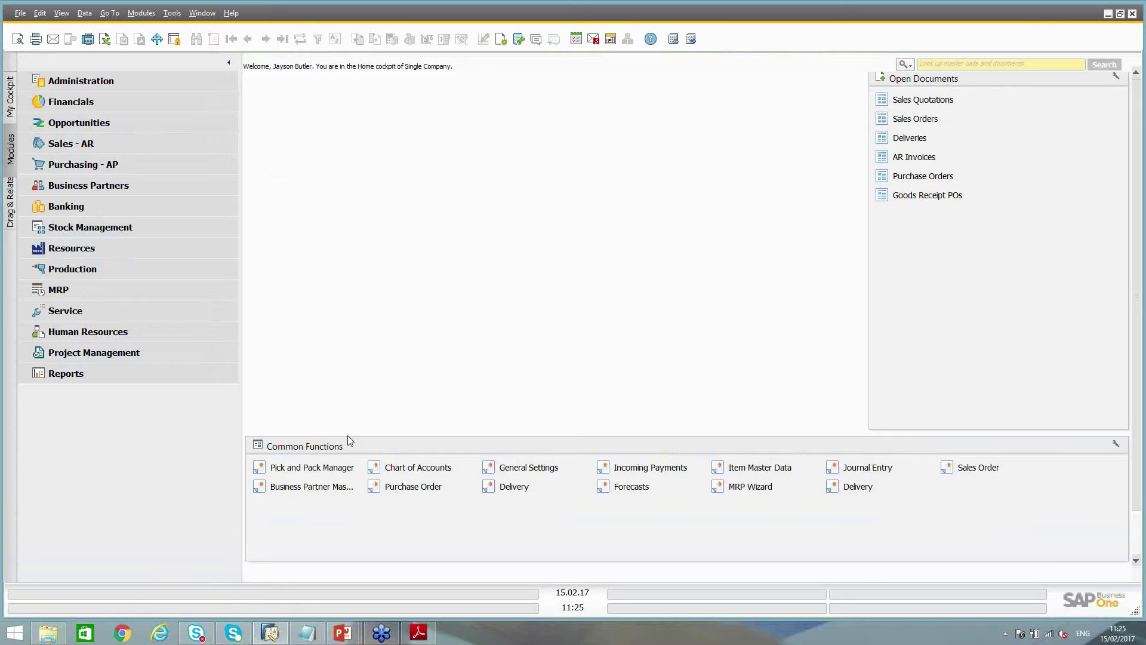
Search the Start screen for 'cry' to find SAP Crystal Reports for SAP Business One
{"action": "left_click", "coordinate": [15, 634]}
{"action": "type", "text": "cry"}
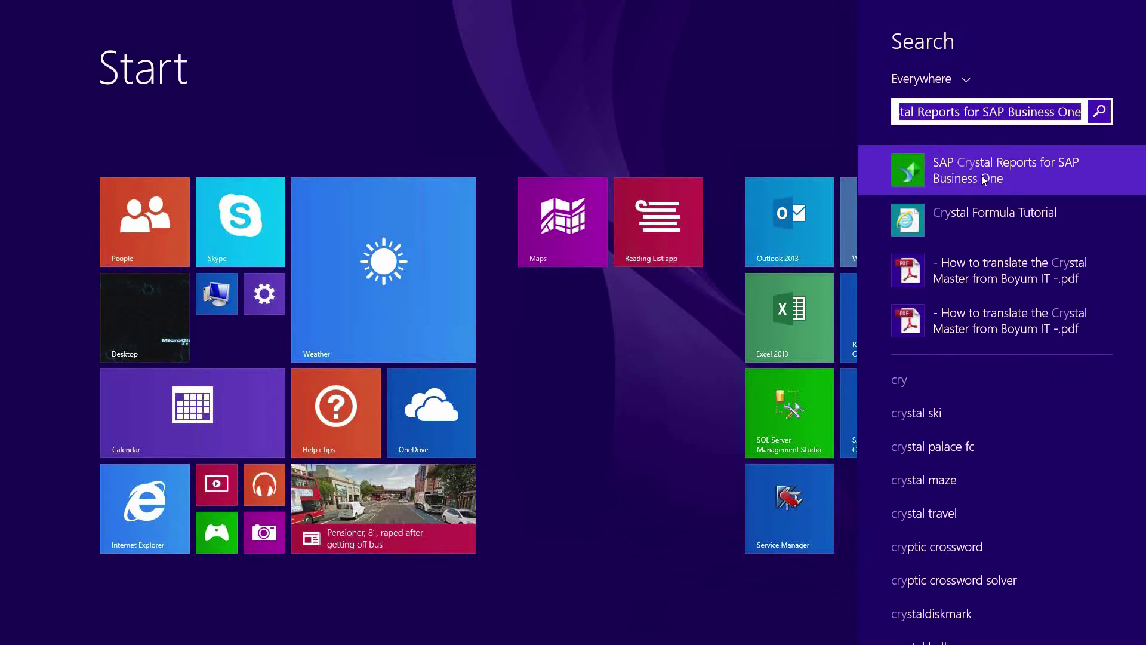
Dismiss the Start search and expand the Sales - AR module
{"action": "left_click", "coordinate": [983, 177]}
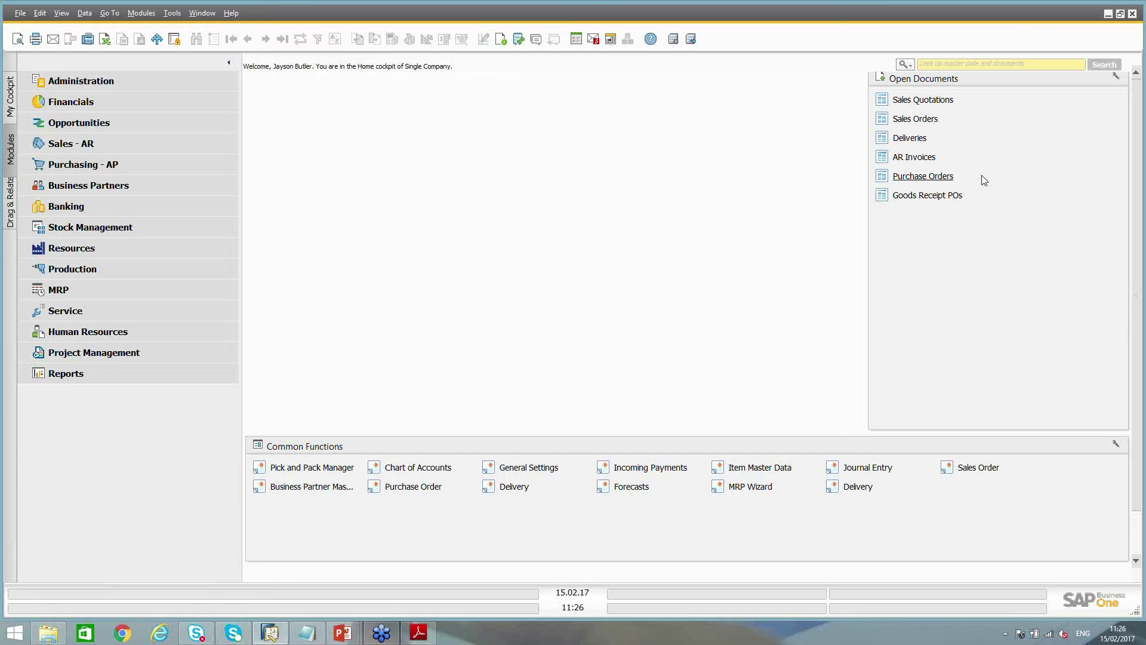
{"action": "left_click", "coordinate": [123, 145]}
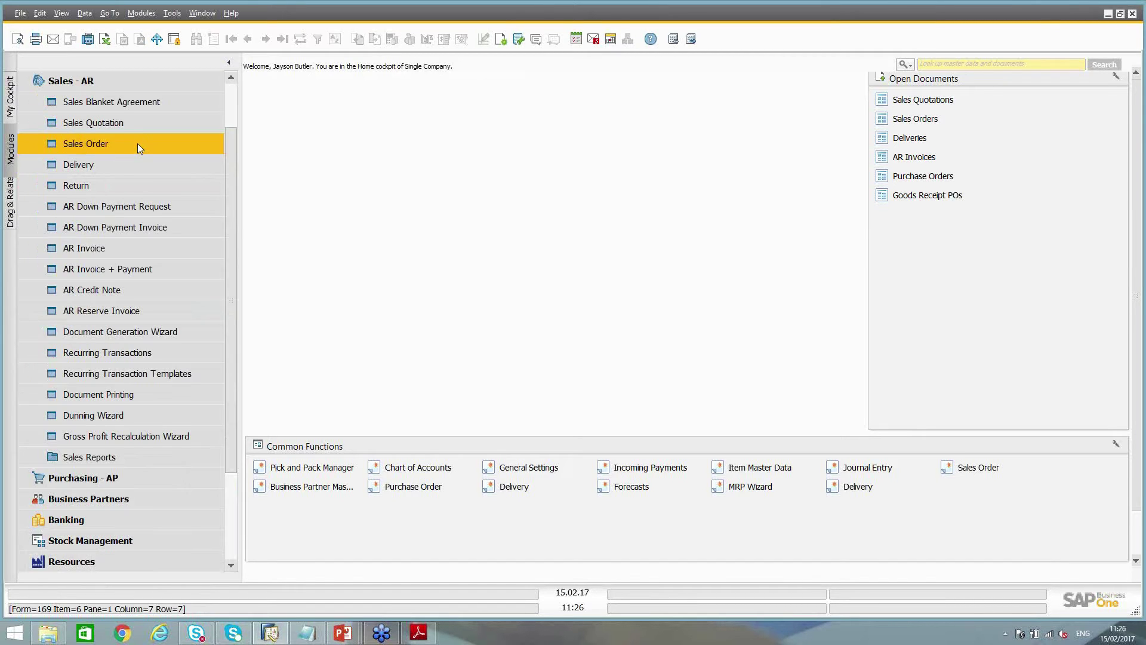
Open a new AR Invoice and bring up the Report and Layout Manager from the layout toolbar icon
{"action": "left_click", "coordinate": [108, 251]}
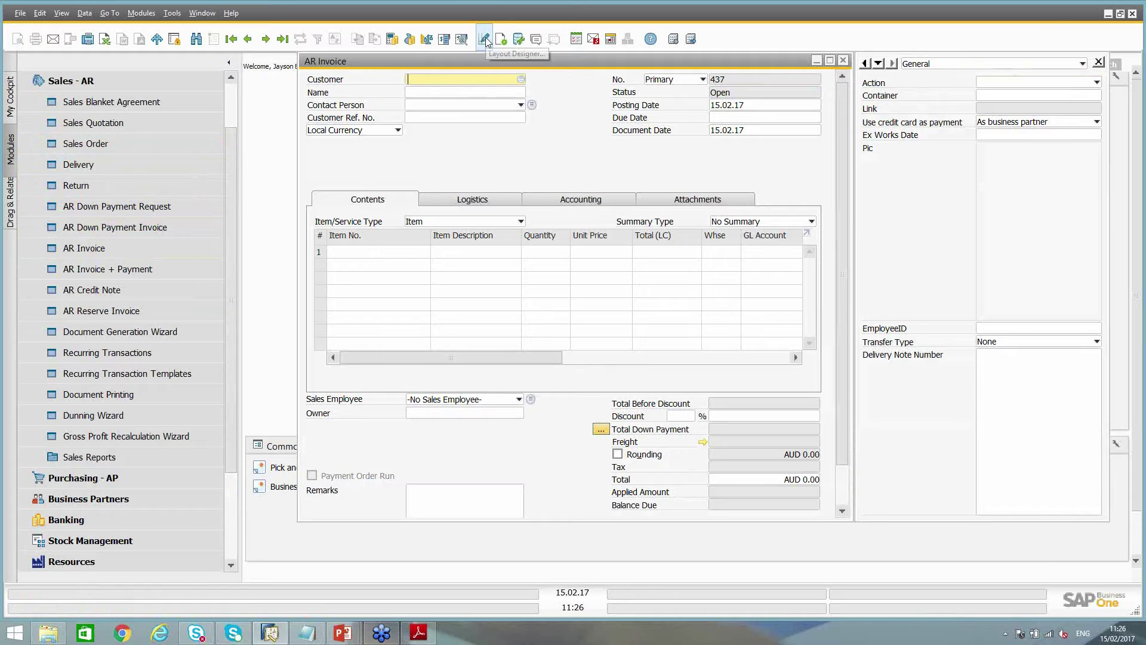
{"action": "key", "text": "ctrl"}
{"action": "key", "text": "ctrl"}
{"action": "left_click", "coordinate": [484, 39]}
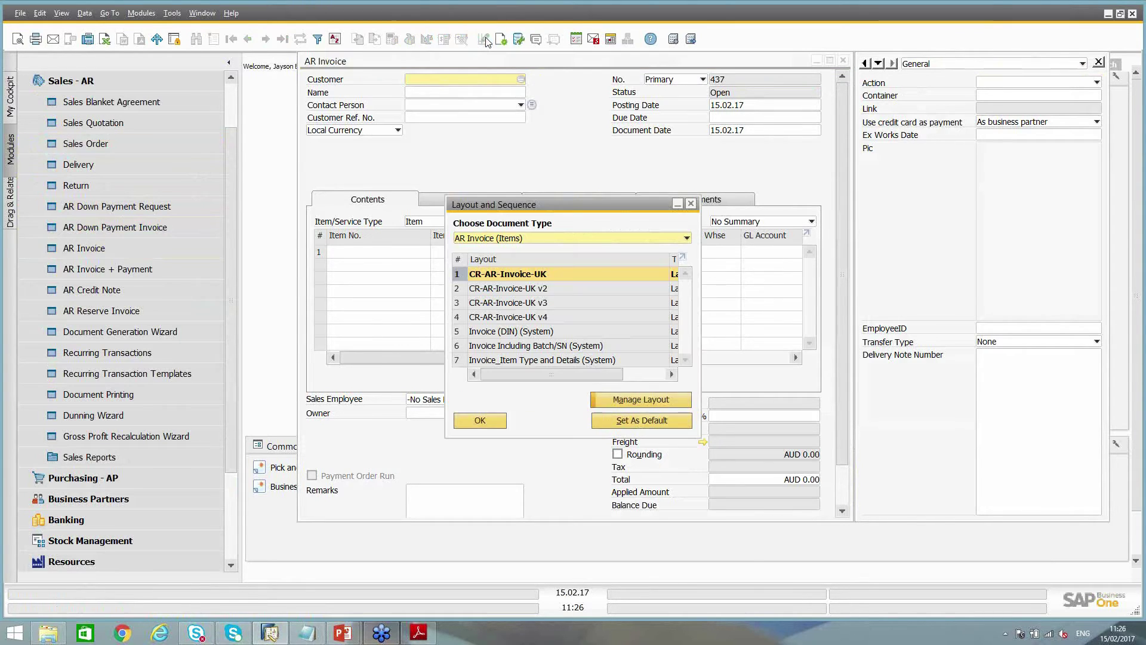
{"action": "left_click", "coordinate": [660, 401]}
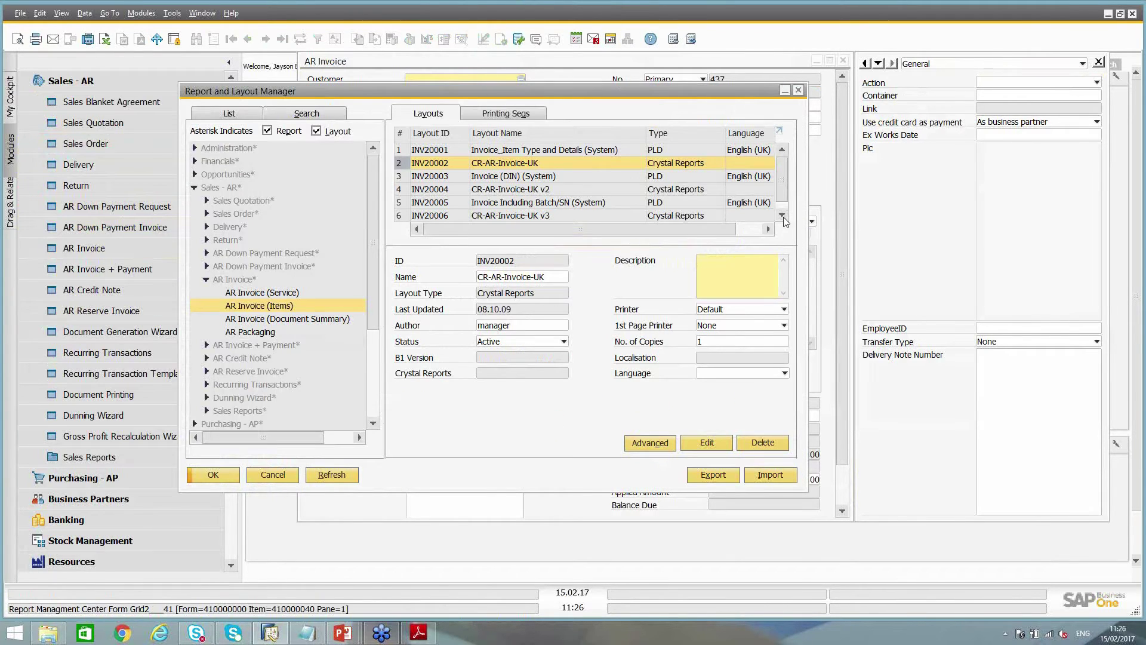
Select the CR-AR-Invoice-UK layout in the Report and Layout Manager
{"action": "left_click", "coordinate": [668, 149]}
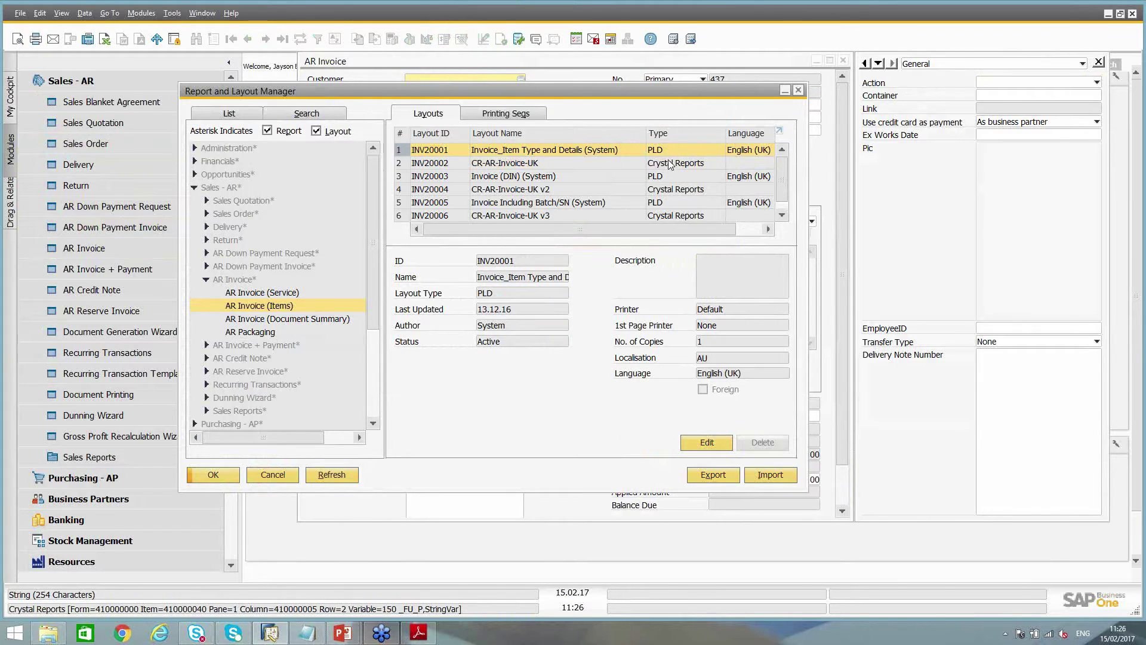
{"action": "left_click", "coordinate": [670, 163]}
{"action": "key", "text": "ctrl"}
{"action": "key", "text": "ctrl"}
{"action": "key", "text": "ctrl"}
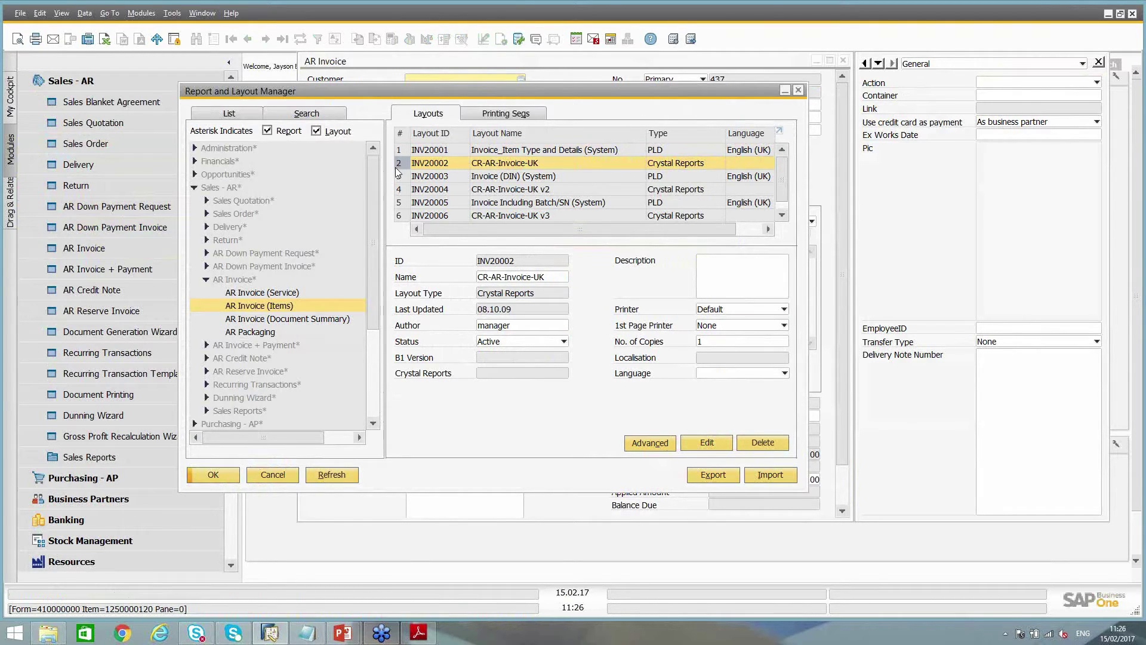
Preview invoice 436 in that layout, then open CR-AR-Invoice-UK for editing in Crystal Reports
{"action": "left_click", "coordinate": [411, 63]}
{"action": "left_click", "coordinate": [251, 38]}
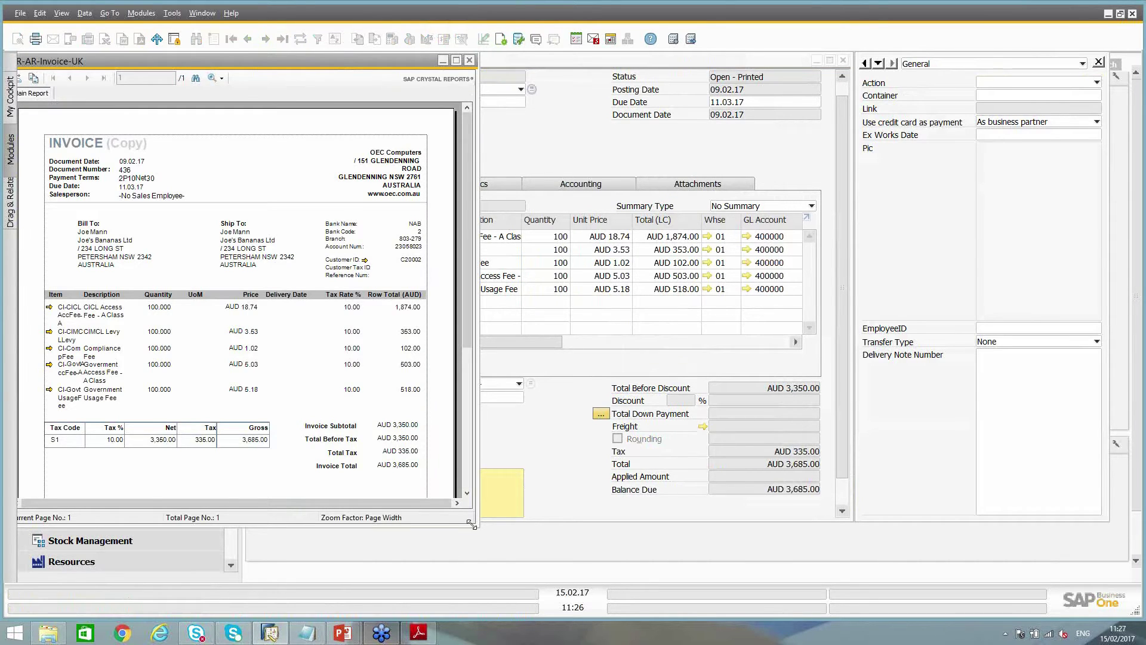
{"action": "left_click_drag", "start_coordinate": [472, 524], "coordinate": [632, 580]}
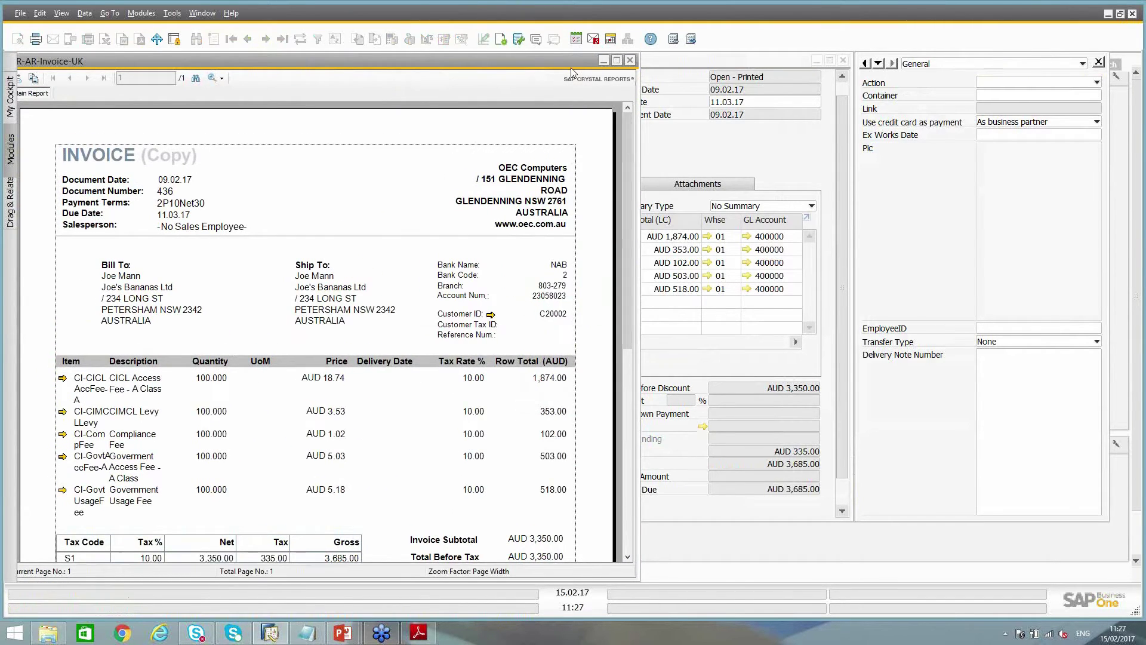
{"action": "left_click", "coordinate": [631, 60]}
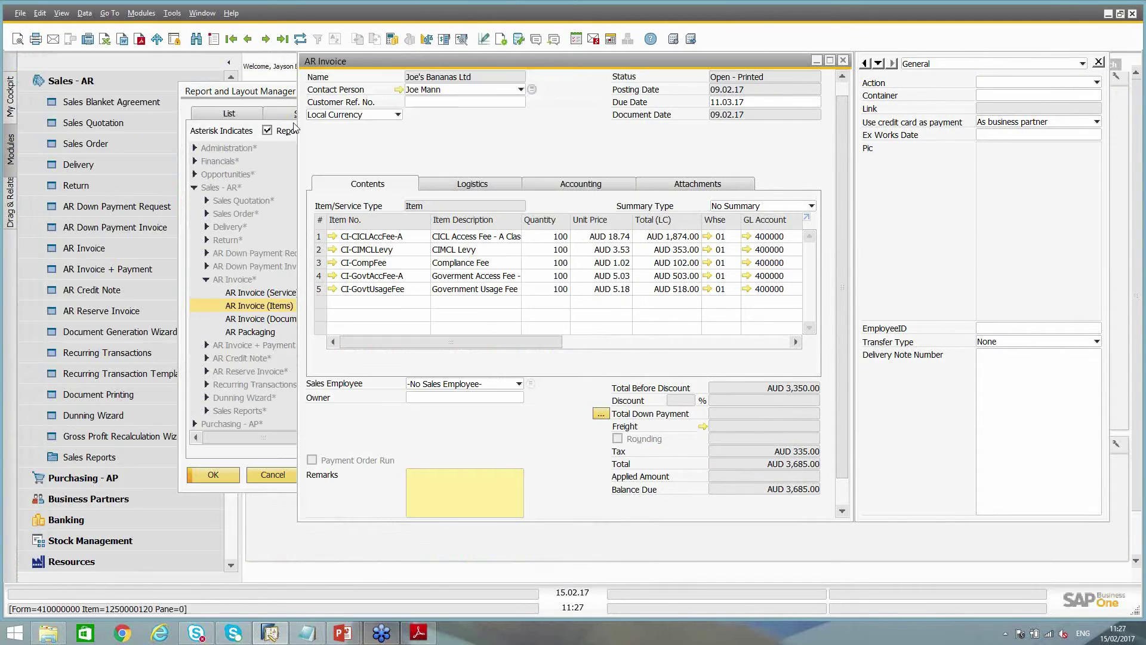
{"action": "left_click", "coordinate": [286, 92]}
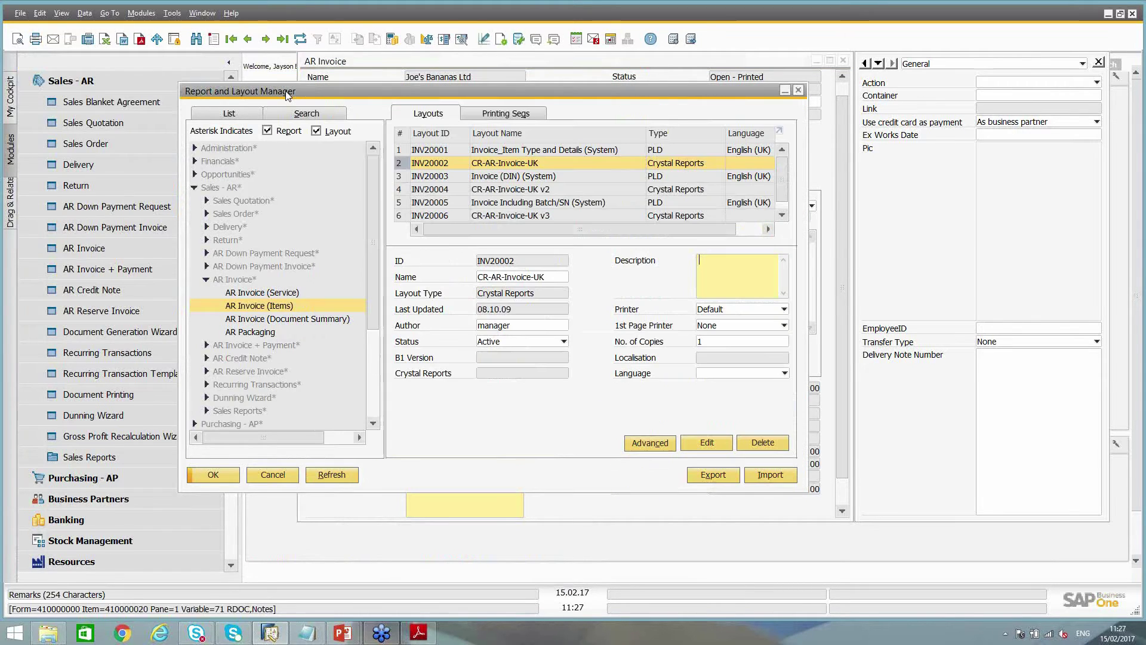
{"action": "left_click", "coordinate": [702, 443]}
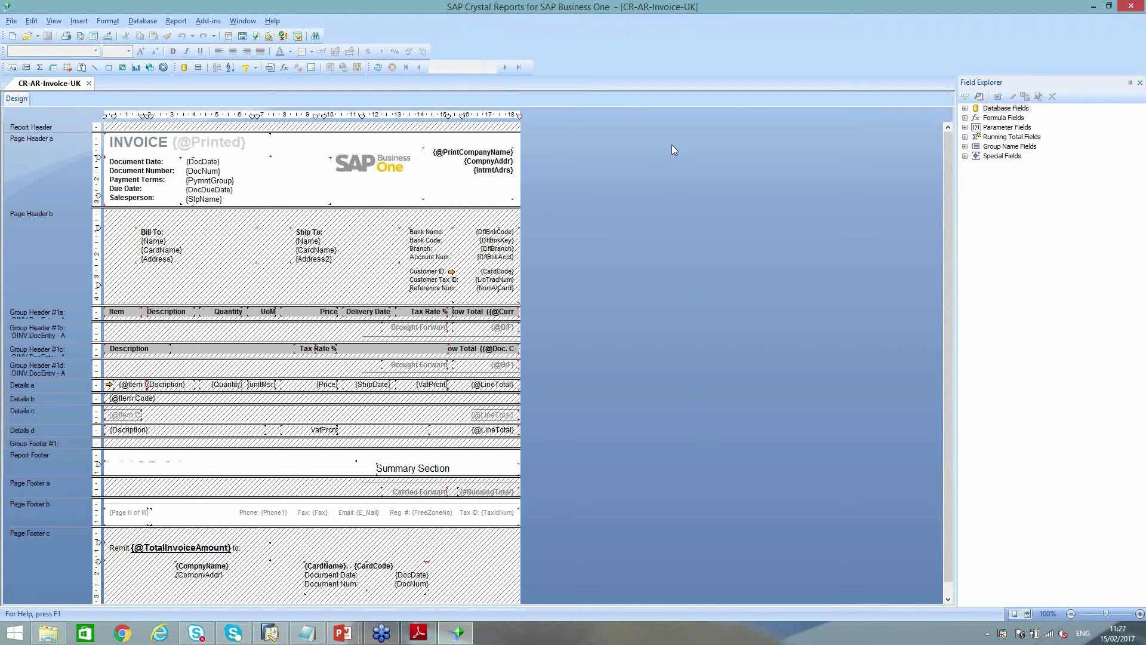
Select the UoM heading and {unitMsr} field, try moving them into the page header, then undo
{"action": "left_click", "coordinate": [260, 386]}
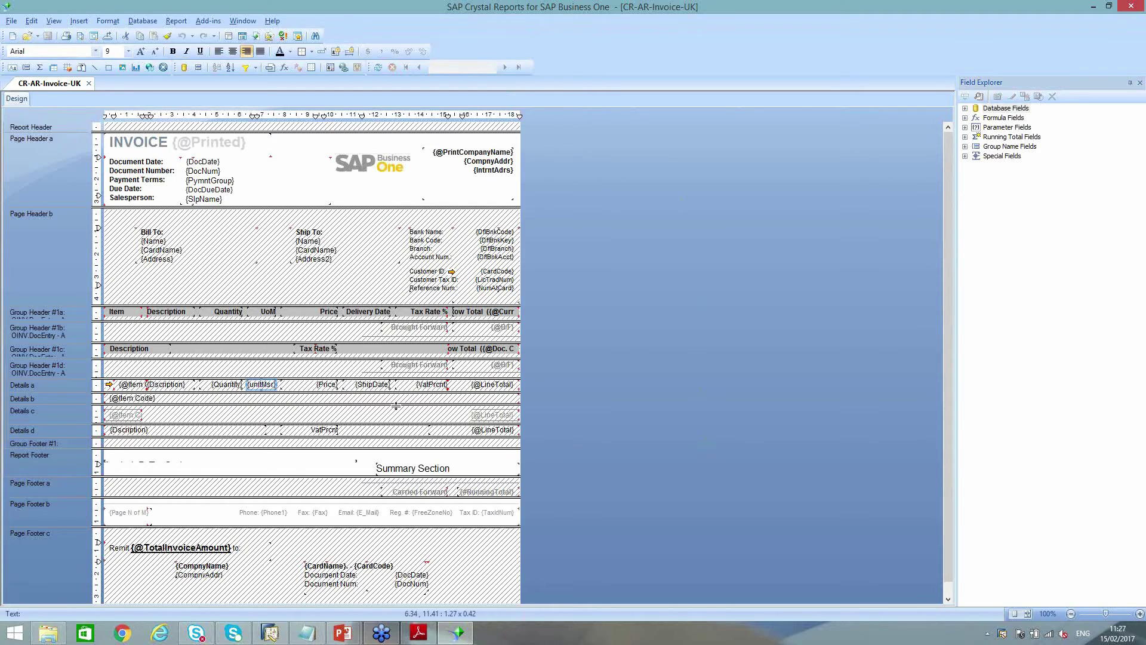
{"action": "left_click", "coordinate": [259, 311], "text": "ctrl"}
{"action": "key", "text": "Right"}
{"action": "key", "text": "Right"}
{"action": "key", "text": "Right"}
{"action": "key", "text": "Left"}
{"action": "key", "text": "Left"}
{"action": "key", "text": "Left"}
{"action": "key", "text": "Left"}
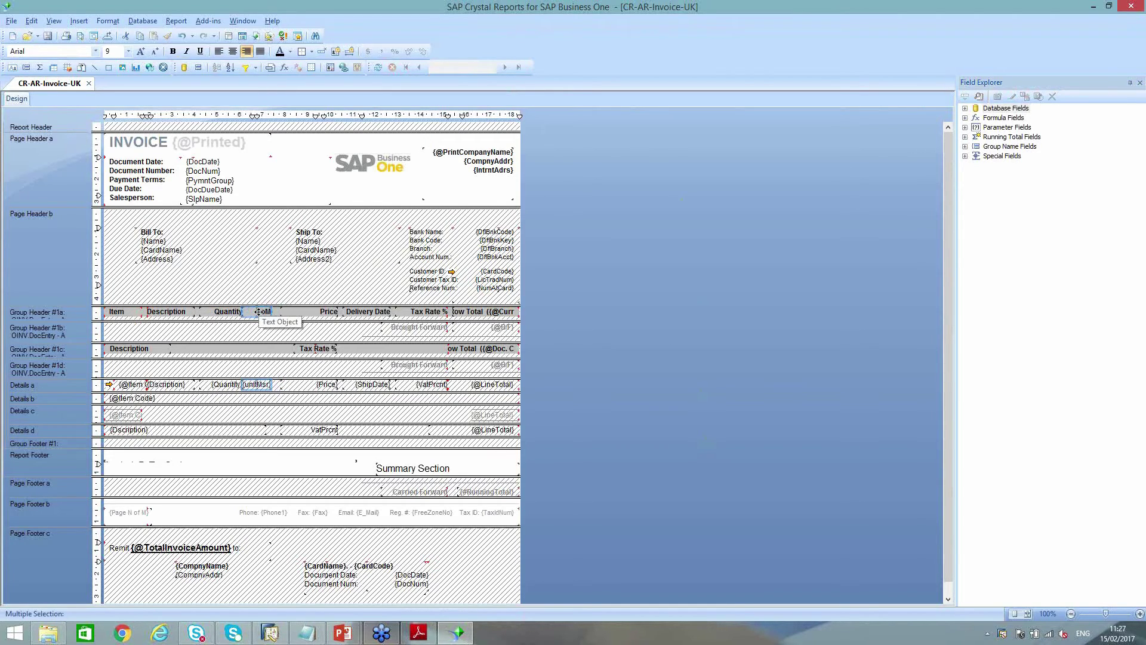
{"action": "left_click_drag", "start_coordinate": [258, 311], "coordinate": [276, 189]}
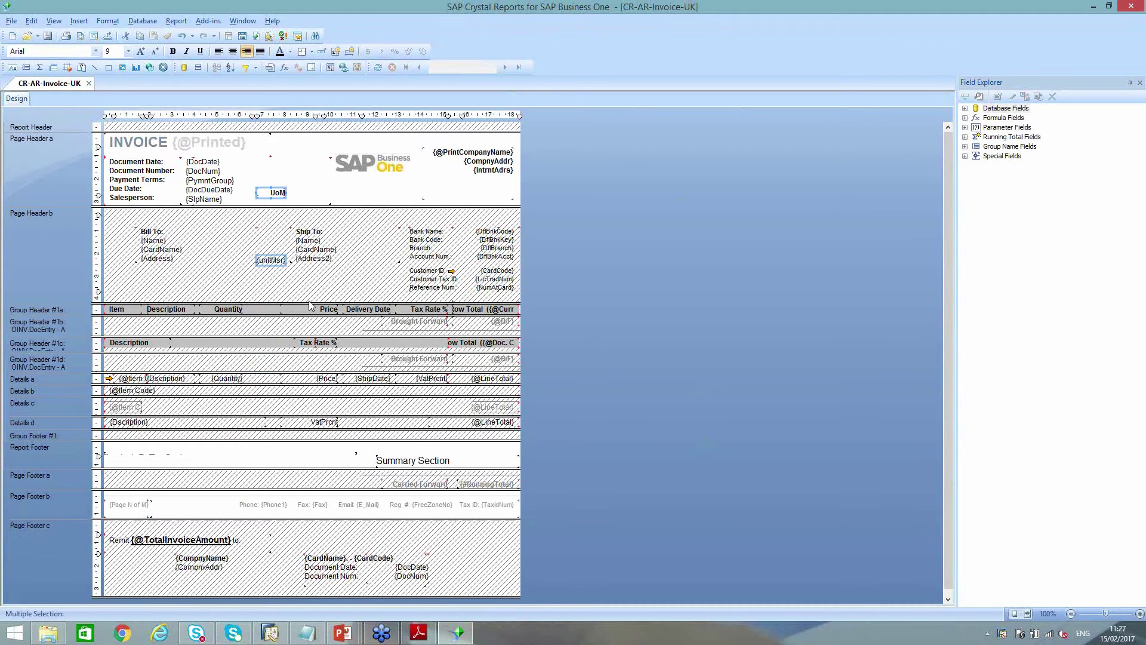
{"action": "key", "text": "ctrl+z"}
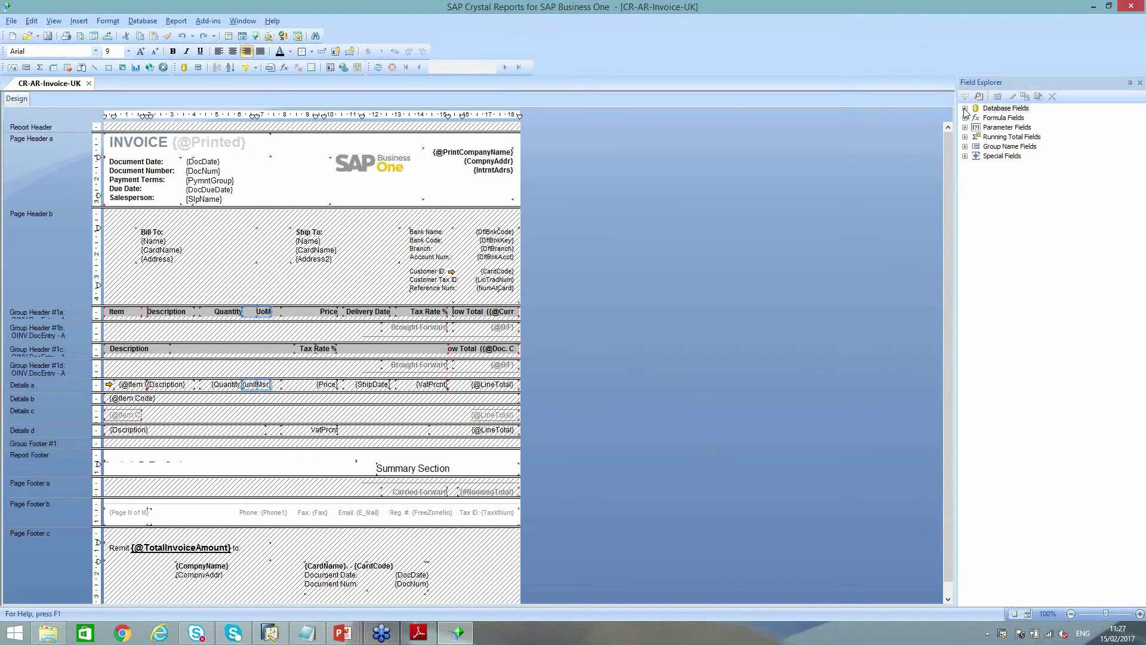
Place the OCRD Phone1 field from Database Fields under Reference Num in the header
{"action": "left_click", "coordinate": [994, 108]}
{"action": "left_click", "coordinate": [965, 108]}
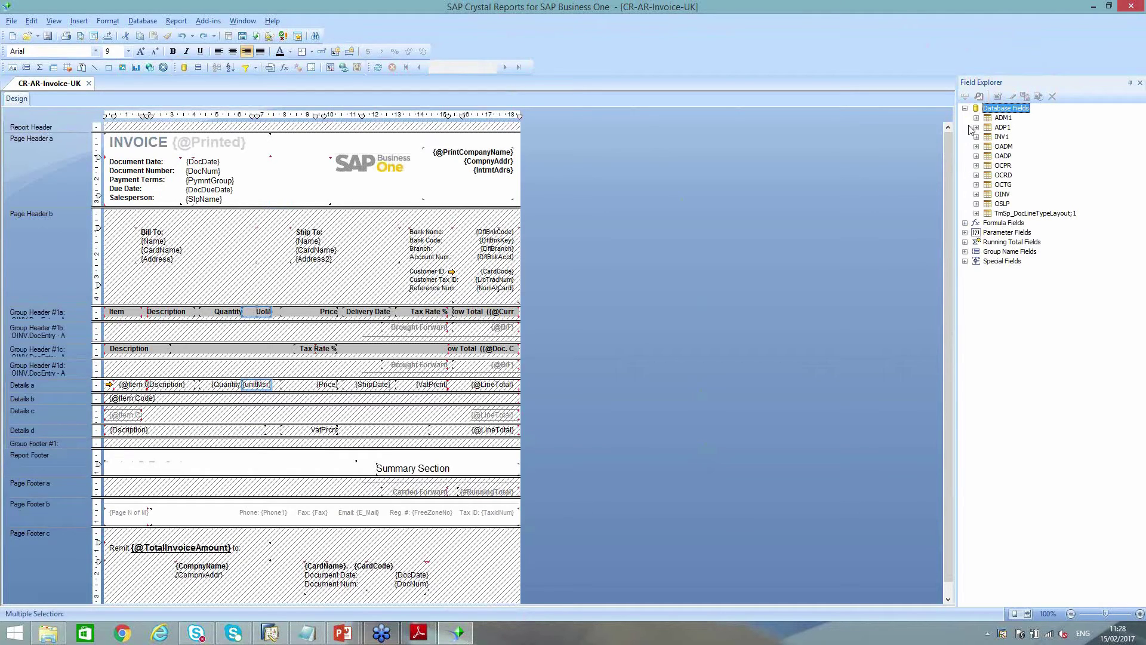
{"action": "left_click", "coordinate": [976, 175]}
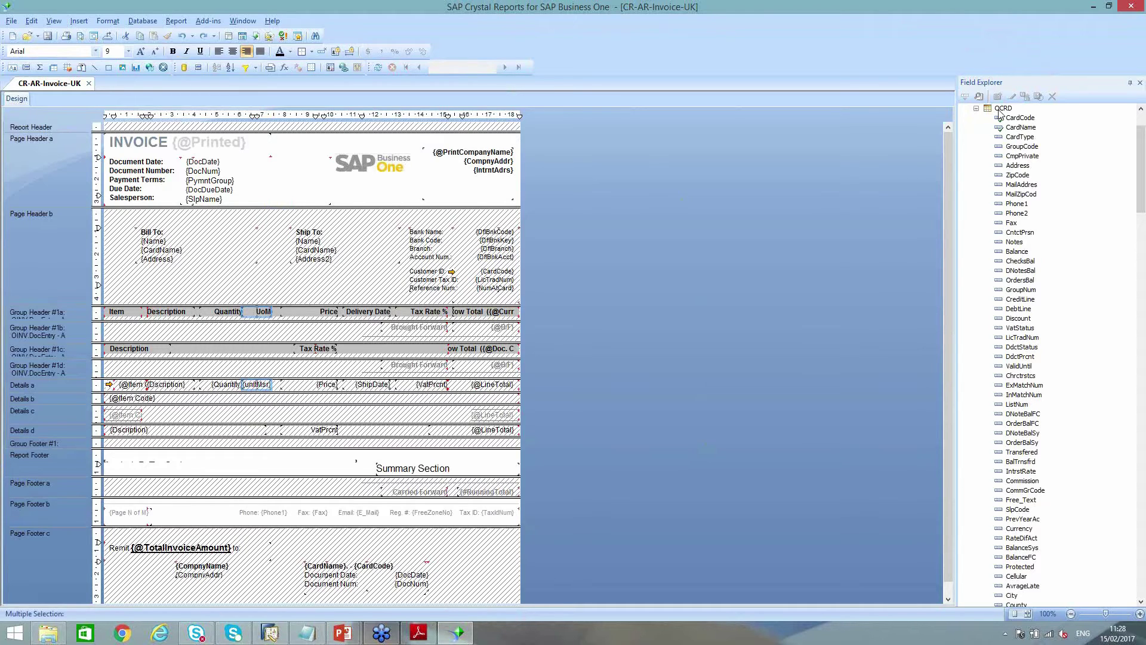
{"action": "left_click", "coordinate": [1015, 205]}
{"action": "left_click_drag", "start_coordinate": [1016, 205], "coordinate": [471, 297]}
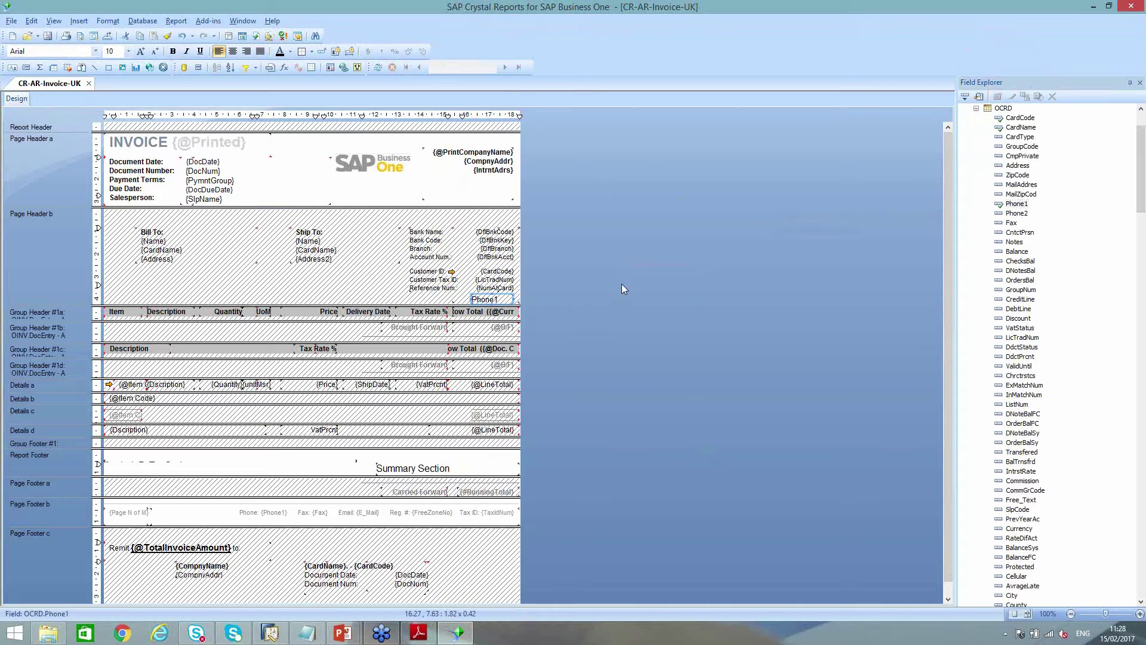
Make the Phone1 field bold, keeping the font as Arial
{"action": "left_click", "coordinate": [129, 55]}
{"action": "left_click", "coordinate": [128, 55]}
{"action": "left_click", "coordinate": [96, 55]}
{"action": "left_click", "coordinate": [96, 54]}
{"action": "left_click", "coordinate": [173, 51]}
Add a text label reading 'Phone' beside the Phone1 field
{"action": "left_click", "coordinate": [12, 68]}
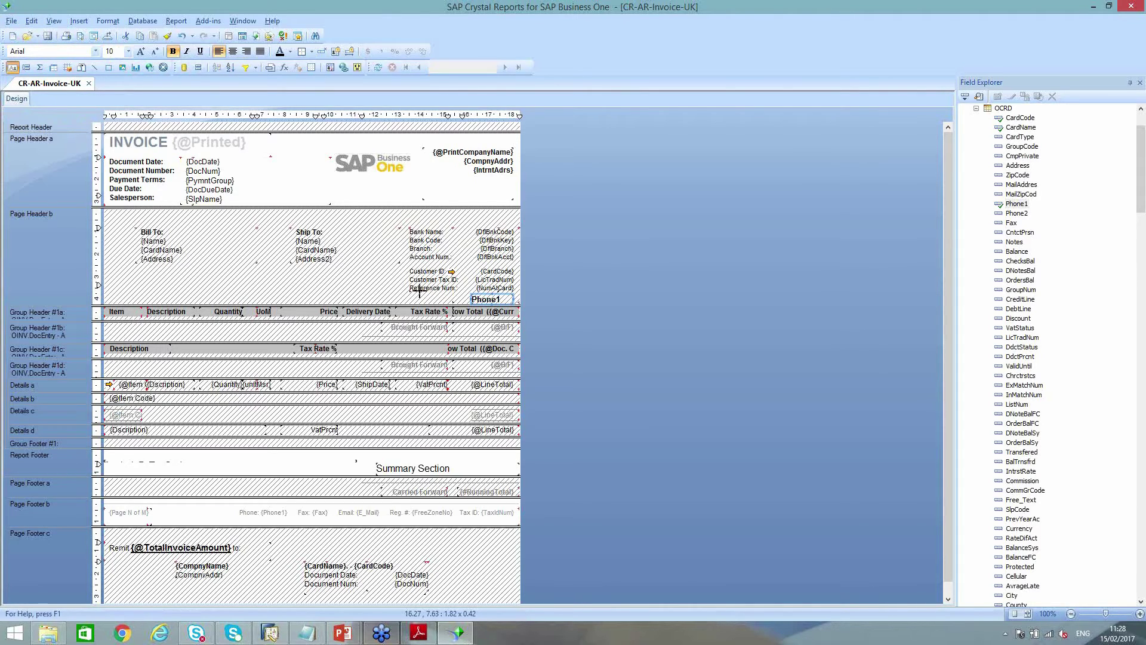
{"action": "left_click_drag", "start_coordinate": [409, 295], "coordinate": [453, 304]}
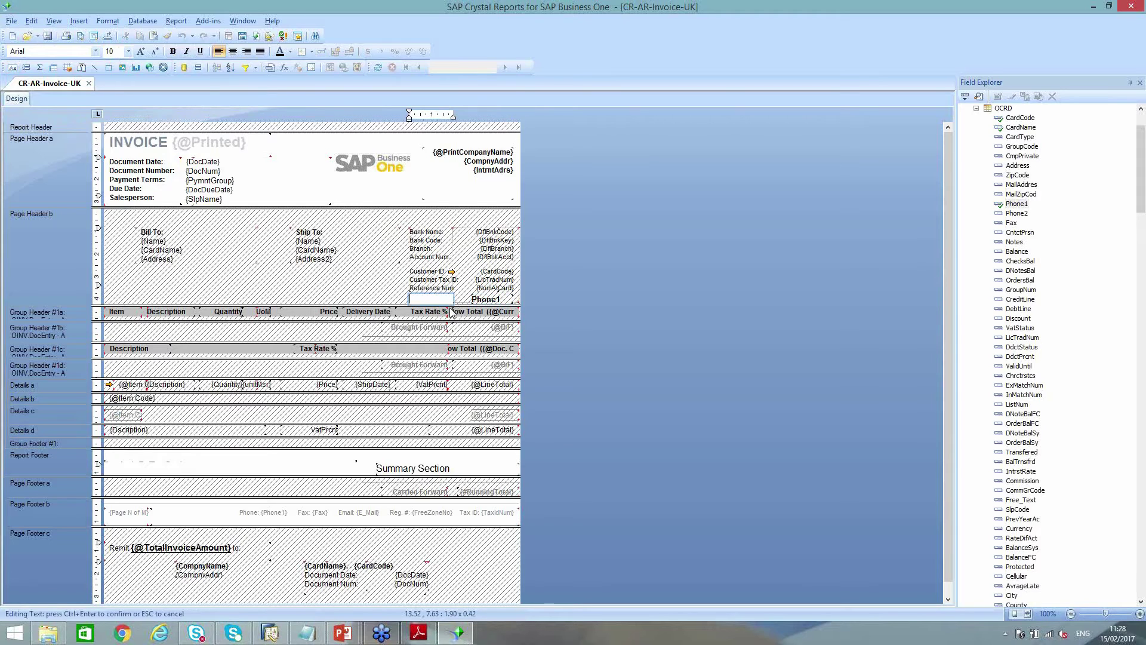
{"action": "type", "text": "Phone"}
{"action": "left_click", "coordinate": [369, 292]}
Narrow the Phone1 field slightly from its left side
{"action": "left_click", "coordinate": [473, 300]}
{"action": "left_click_drag", "start_coordinate": [473, 301], "coordinate": [475, 300]}
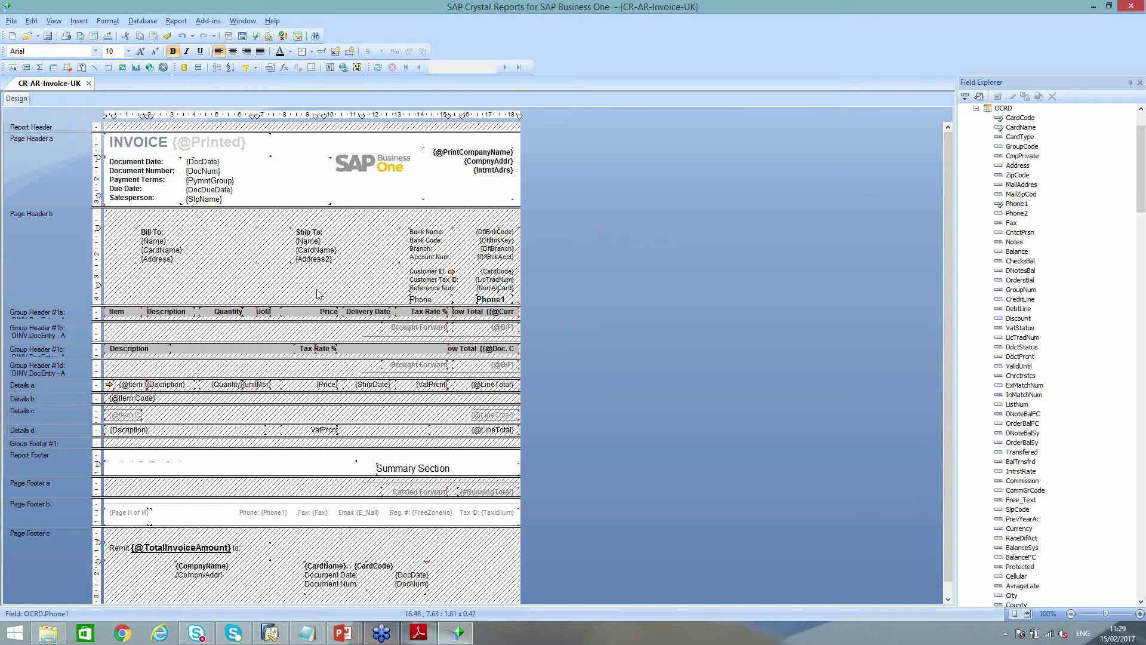
{"action": "left_click", "coordinate": [317, 291]}
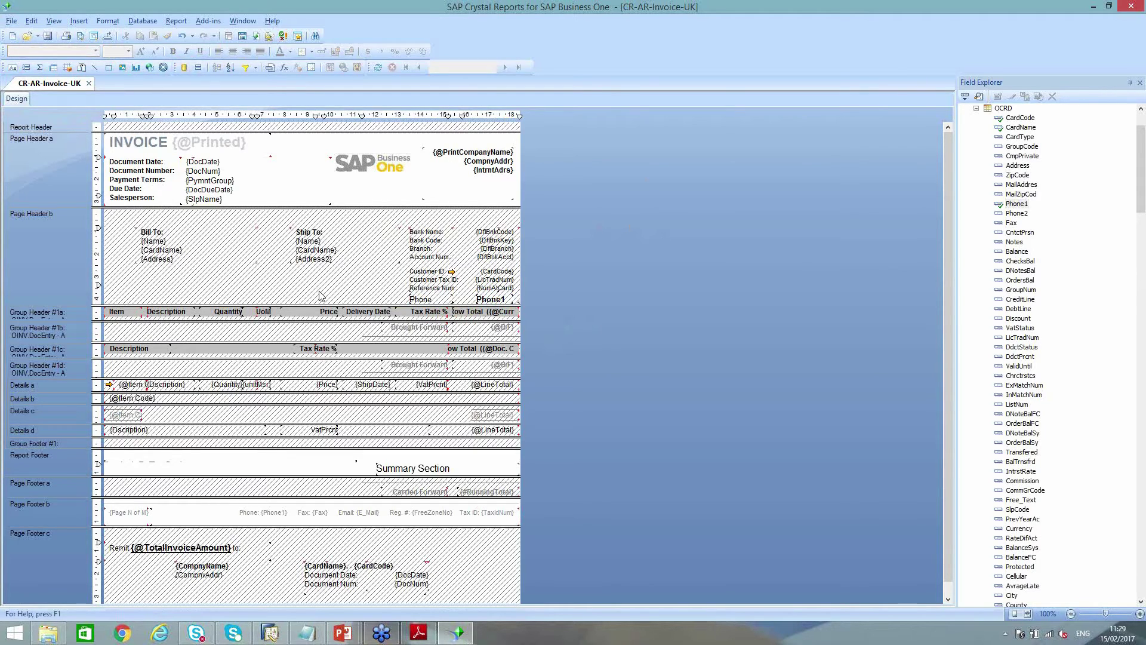
Choose Save As from the SAP Business One add-in menu
{"action": "key", "text": "ctrl"}
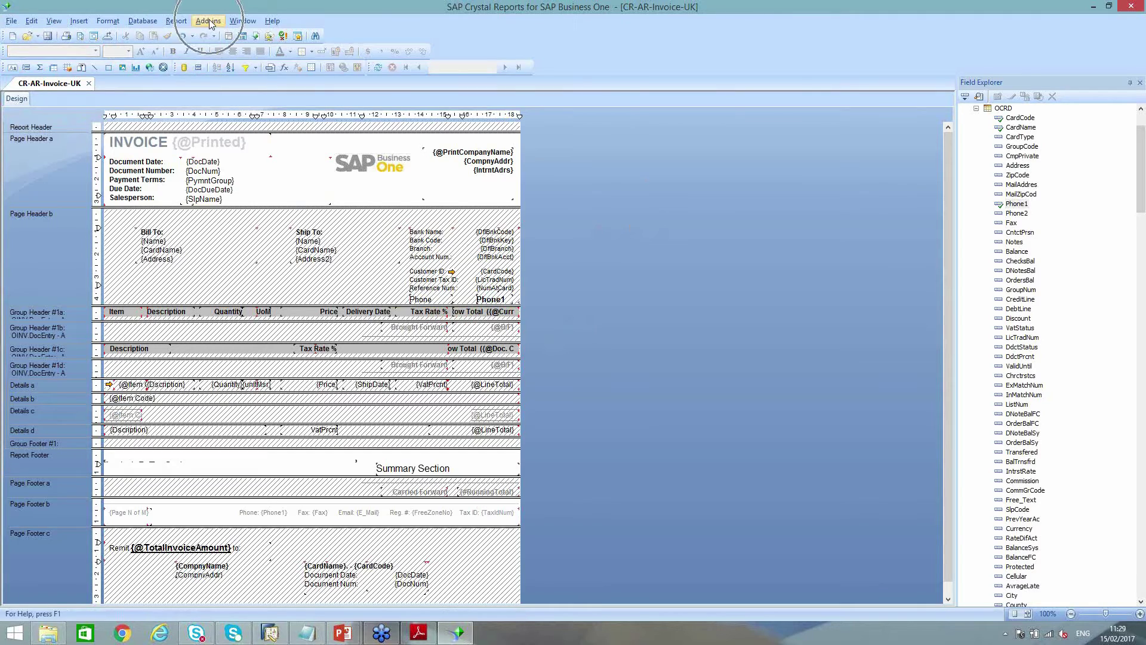
{"action": "key", "text": "ctrl"}
{"action": "left_click", "coordinate": [209, 22]}
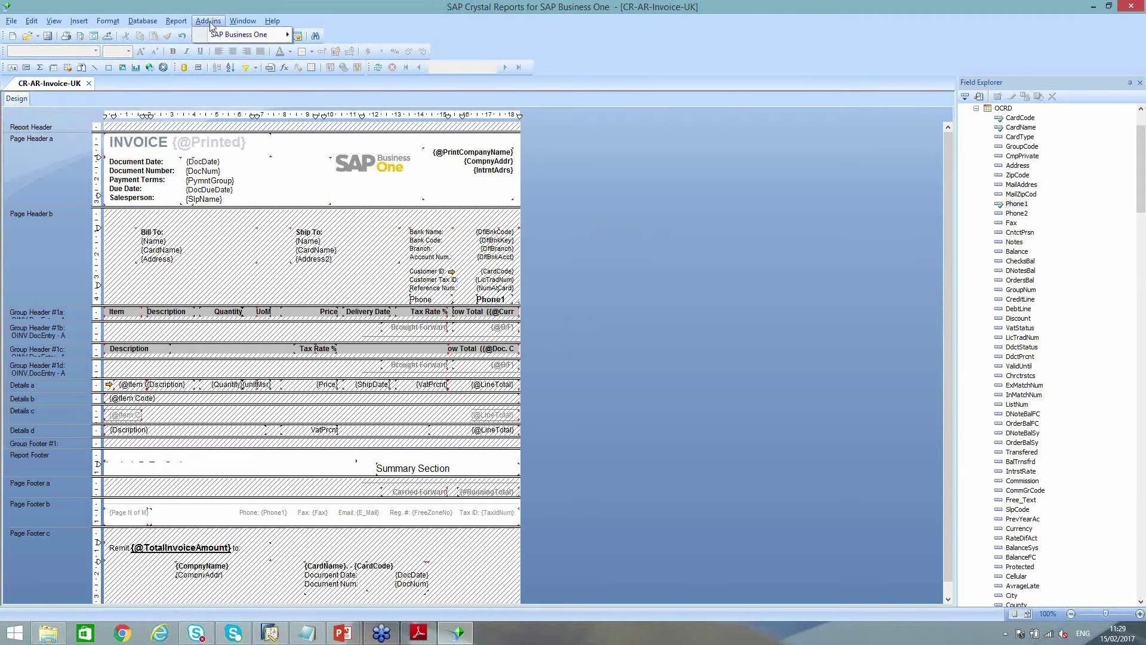
{"action": "mouse_move", "coordinate": [238, 37]}
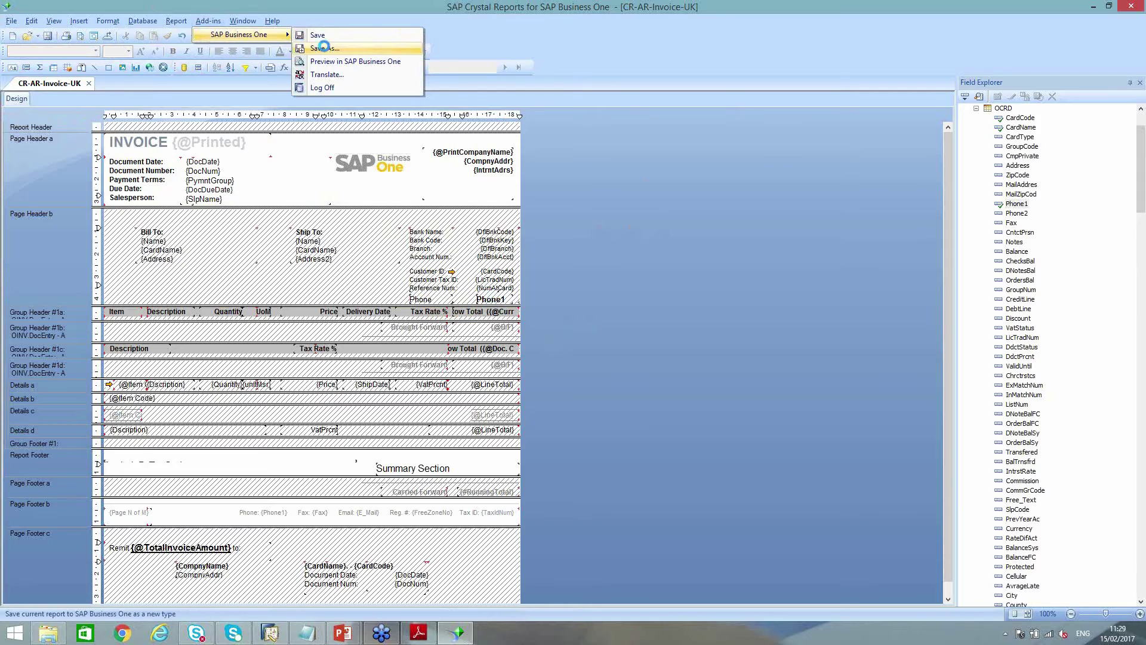
{"action": "left_click", "coordinate": [325, 48]}
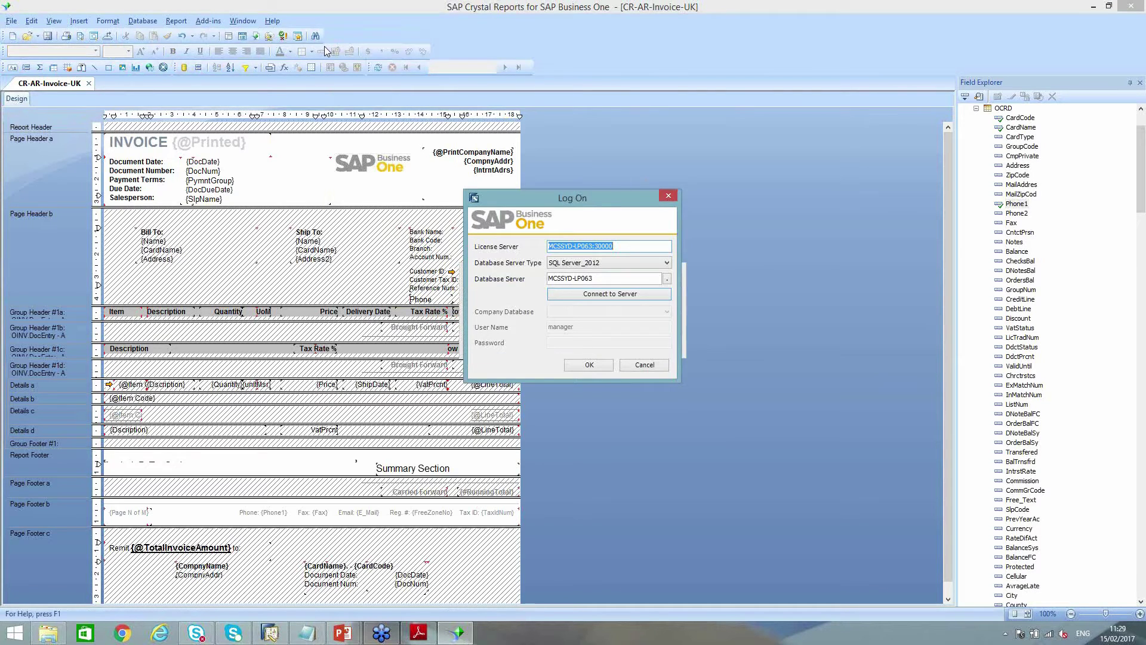
Connect to the server and log on to SBODemoAU_1 with the account password
{"action": "left_click", "coordinate": [615, 294]}
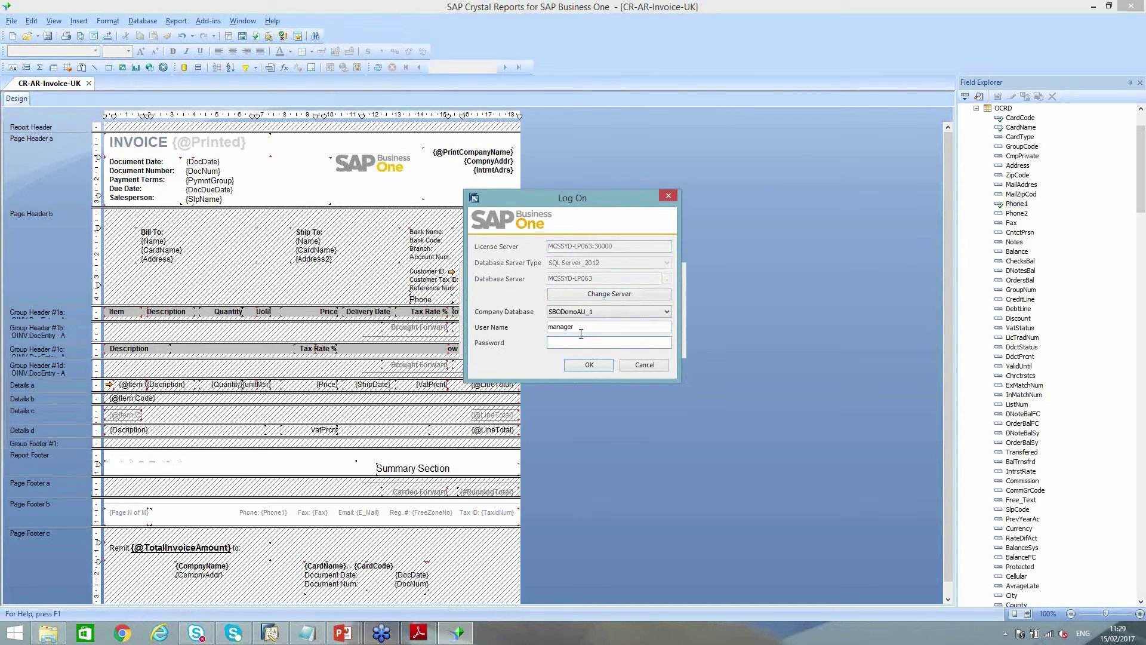
{"action": "type", "text": "****"}
{"action": "left_click", "coordinate": [590, 365]}
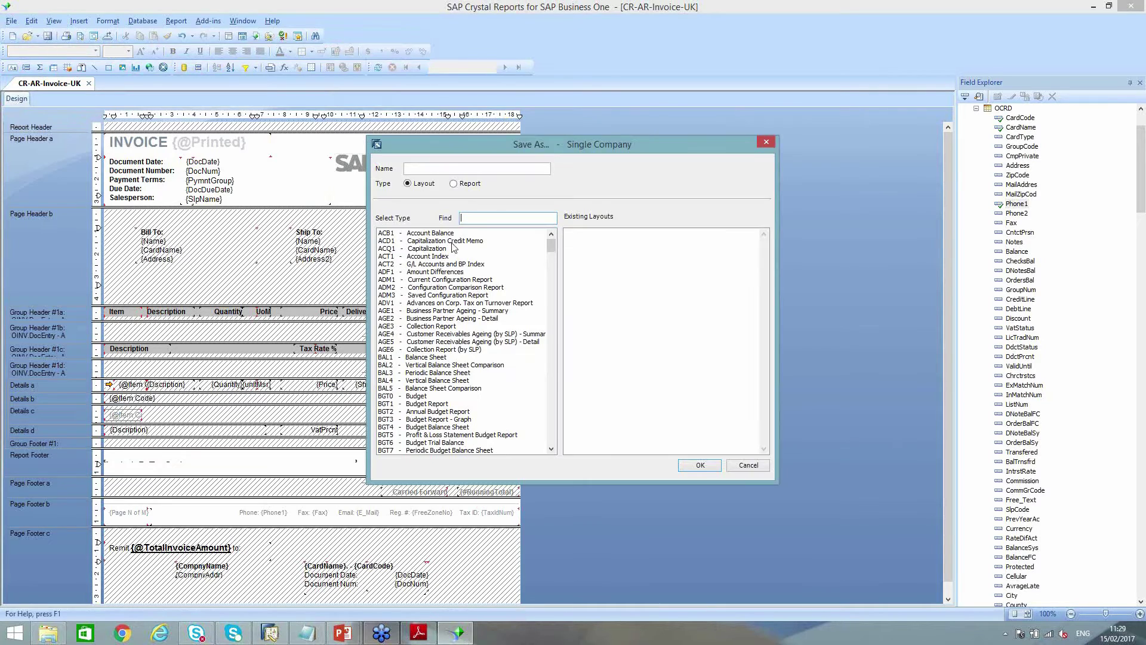
Choose INV2 AR Invoice (Items) as the layout type in the Save As dialog
{"action": "left_click", "coordinate": [461, 218]}
{"action": "scroll", "coordinate": [555, 380], "scroll_direction": "down", "scroll_amount": 6}
{"action": "scroll", "coordinate": [555, 379], "scroll_direction": "down", "scroll_amount": 20}
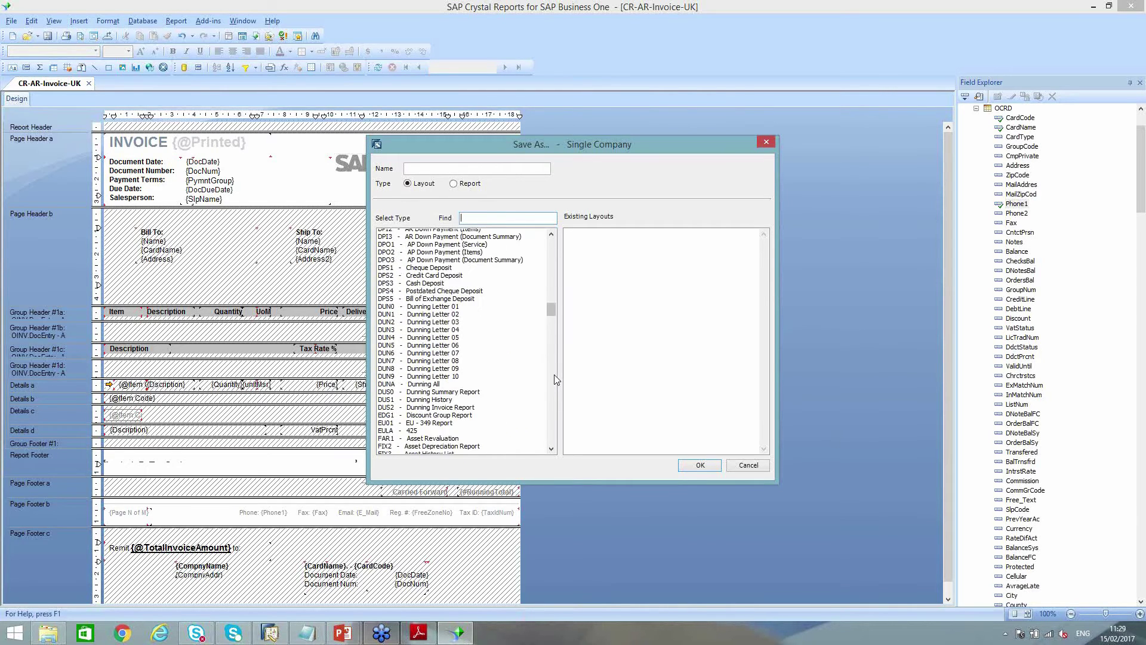
{"action": "left_click", "coordinate": [551, 234]}
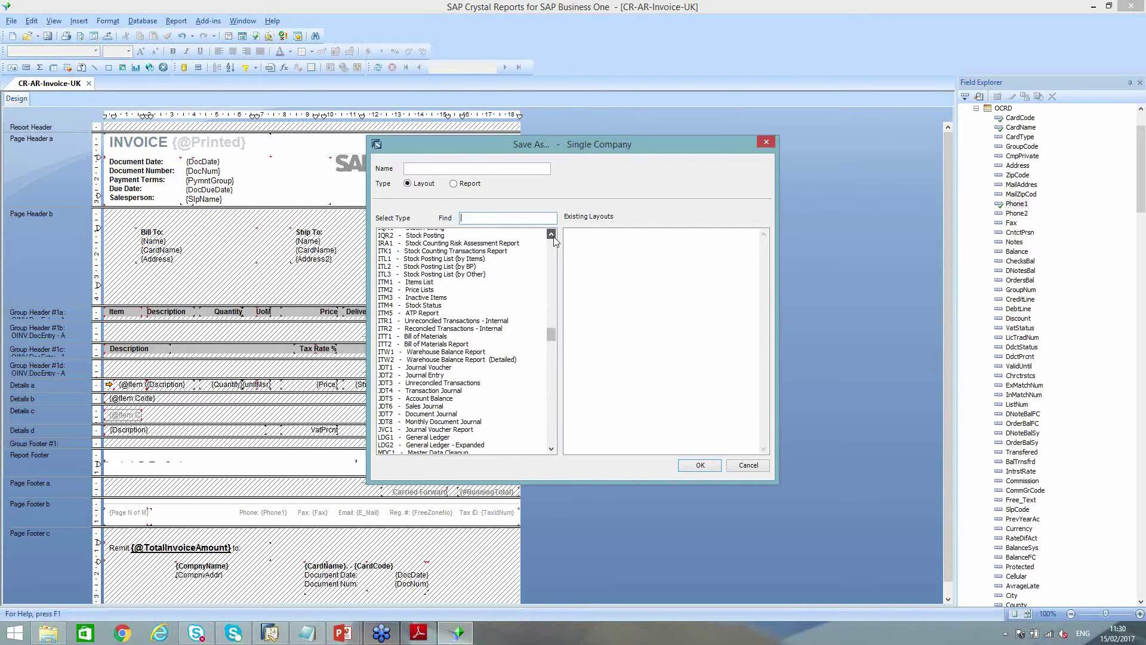
{"action": "scroll", "coordinate": [553, 238], "scroll_direction": "up", "scroll_amount": 4}
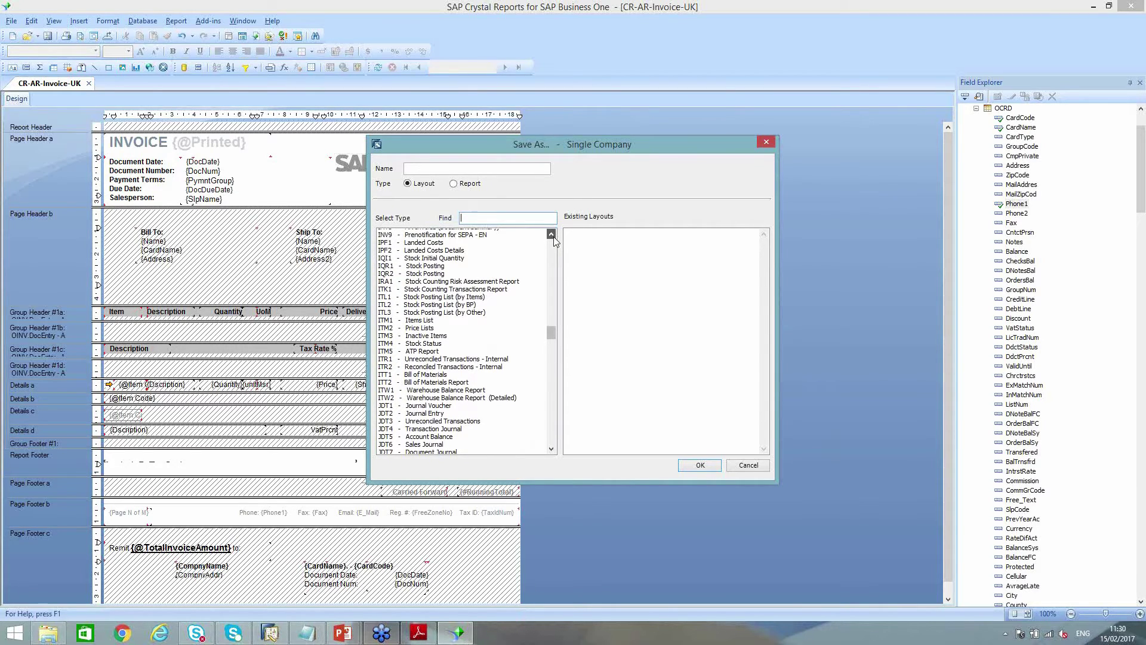
{"action": "left_click", "coordinate": [429, 272]}
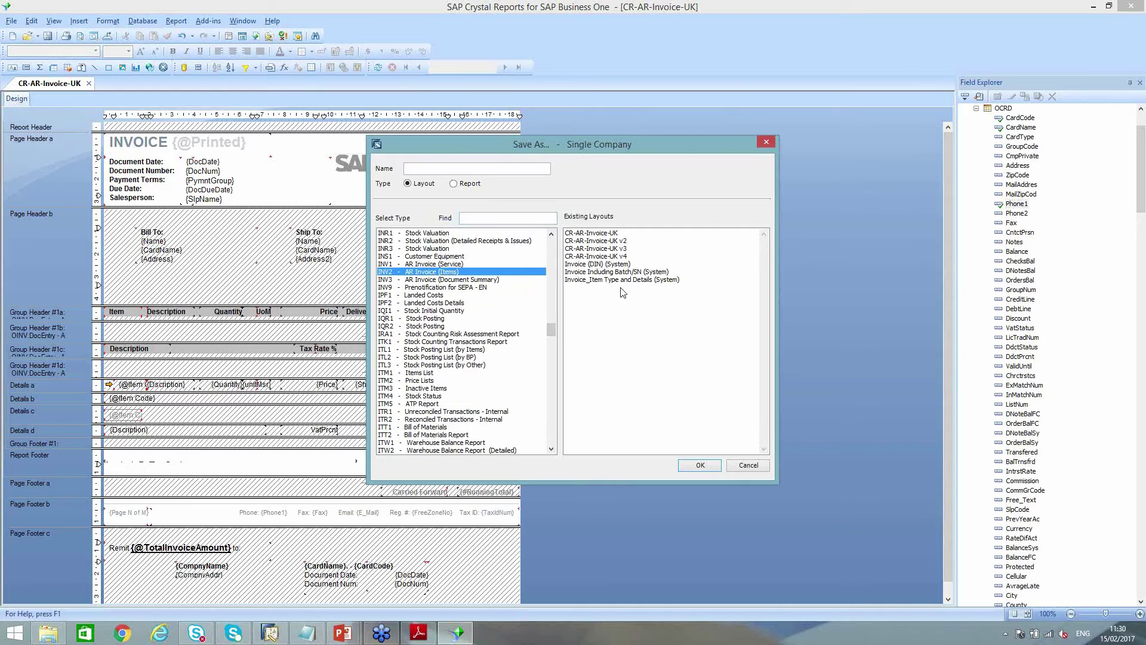
Save the layout as CR-AR-Invoice-UK v5, based on the v4 name, and confirm
{"action": "left_click", "coordinate": [606, 256]}
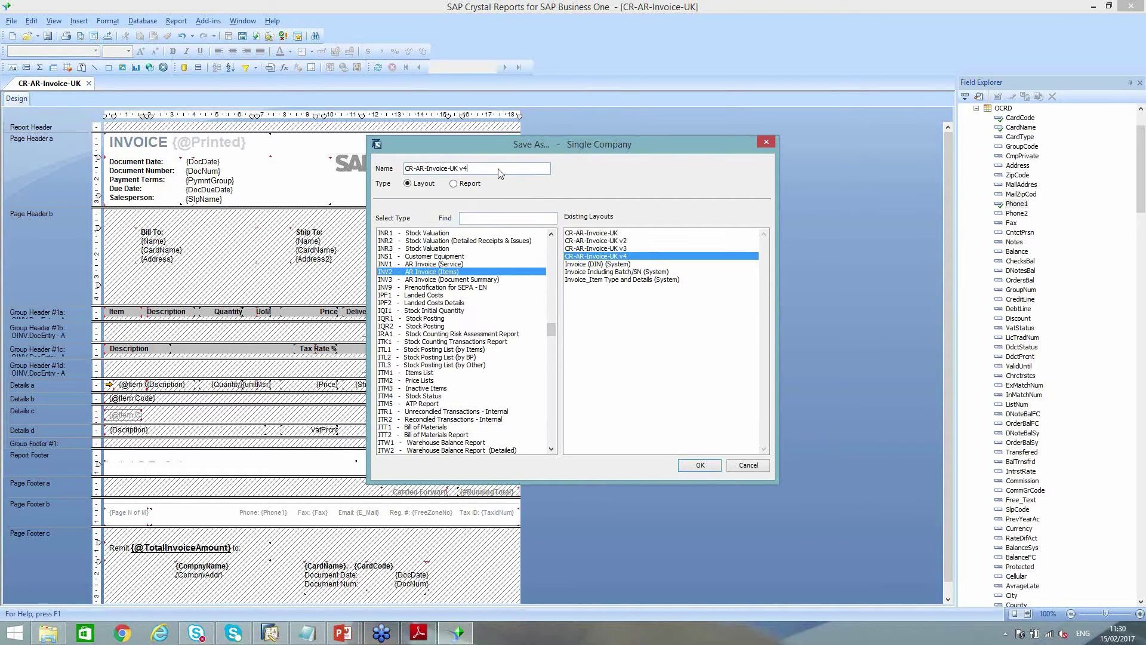
{"action": "key", "text": "BackSpace"}
{"action": "type", "text": "5"}
{"action": "left_click", "coordinate": [693, 465]}
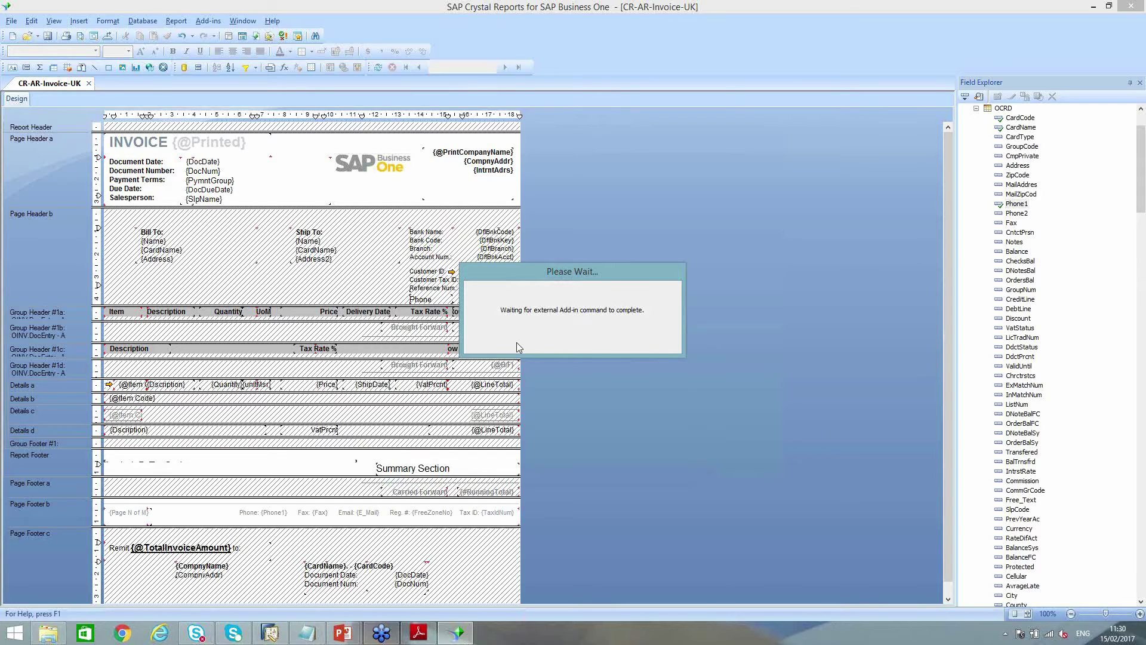
{"action": "left_click", "coordinate": [598, 346]}
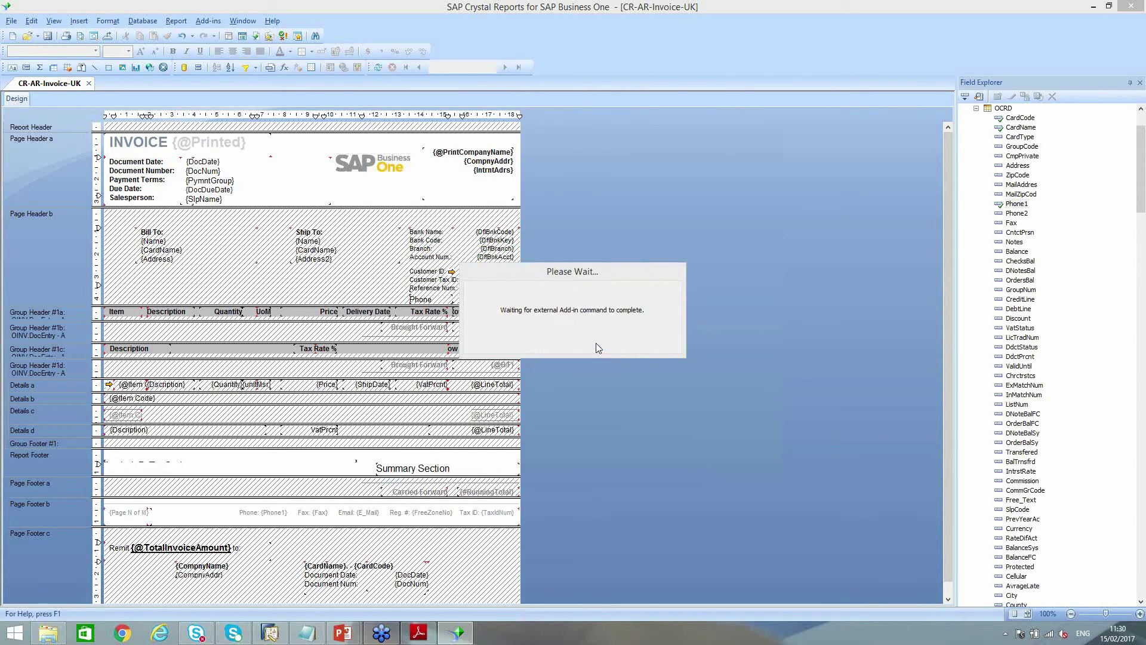
Return to SAP Business One and close the Report and Layout Manager
{"action": "mouse_move", "coordinate": [276, 637]}
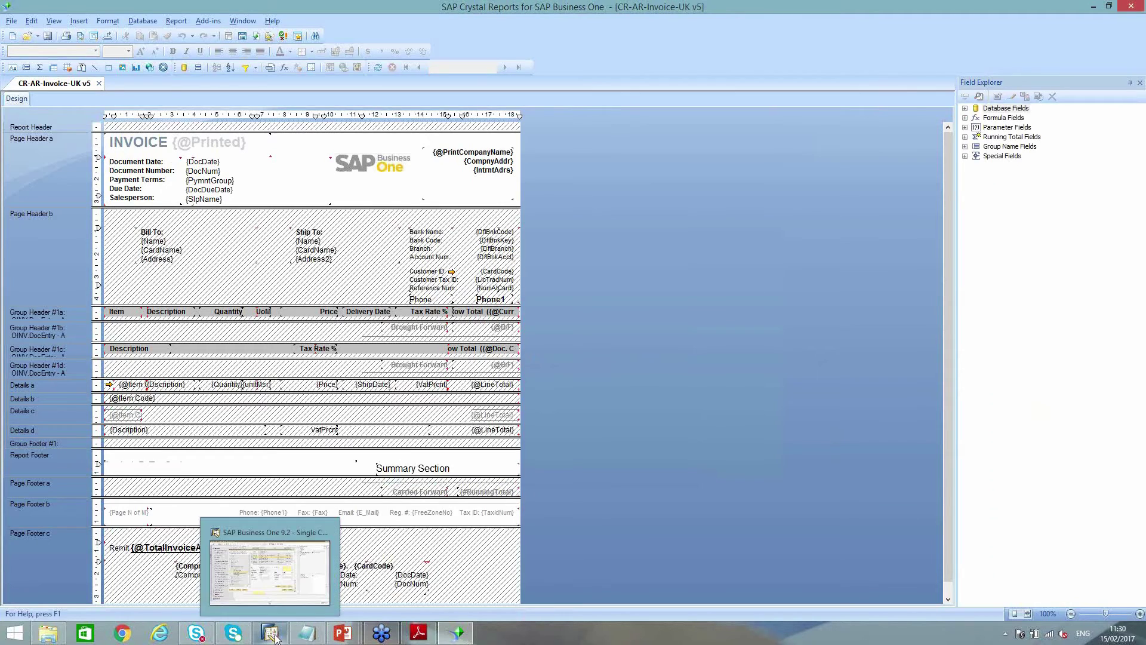
{"action": "left_click", "coordinate": [283, 542]}
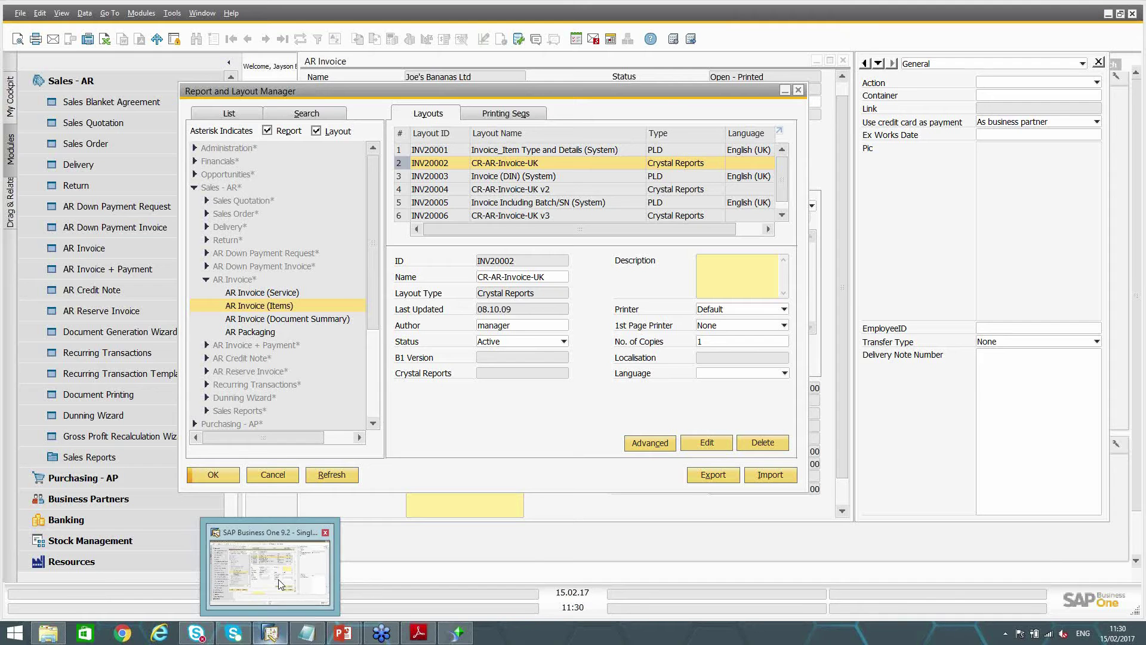
{"action": "left_click", "coordinate": [273, 474]}
Preview the AR invoice using the CR-AR-Invoice-UK v5 layout
{"action": "left_click", "coordinate": [23, 16]}
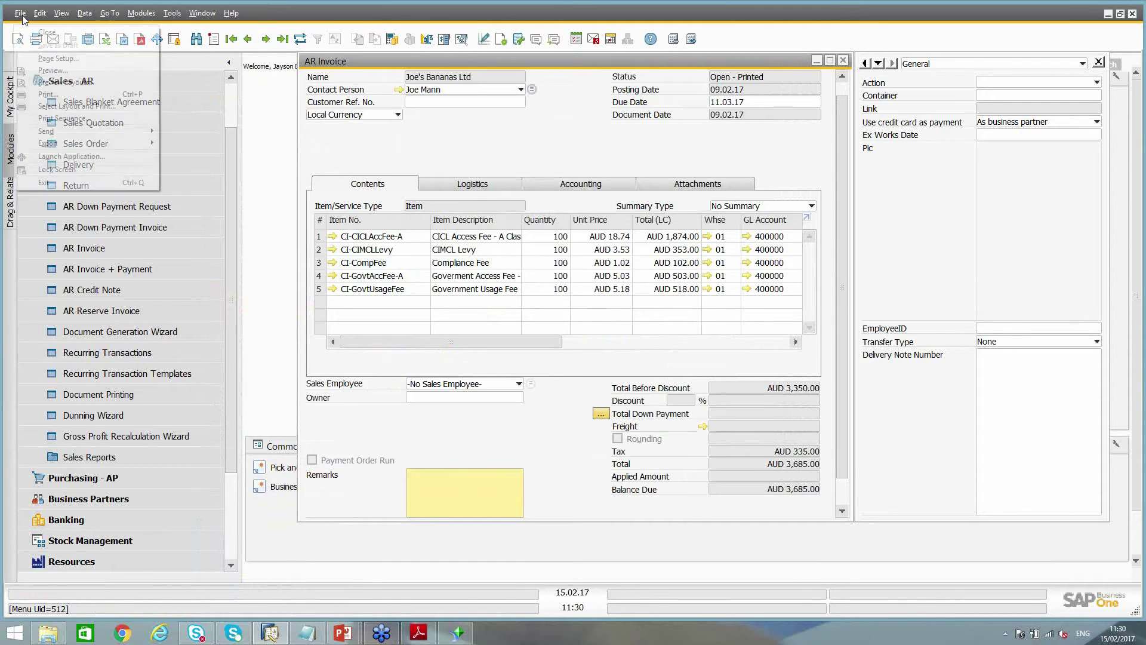
{"action": "left_click", "coordinate": [67, 82]}
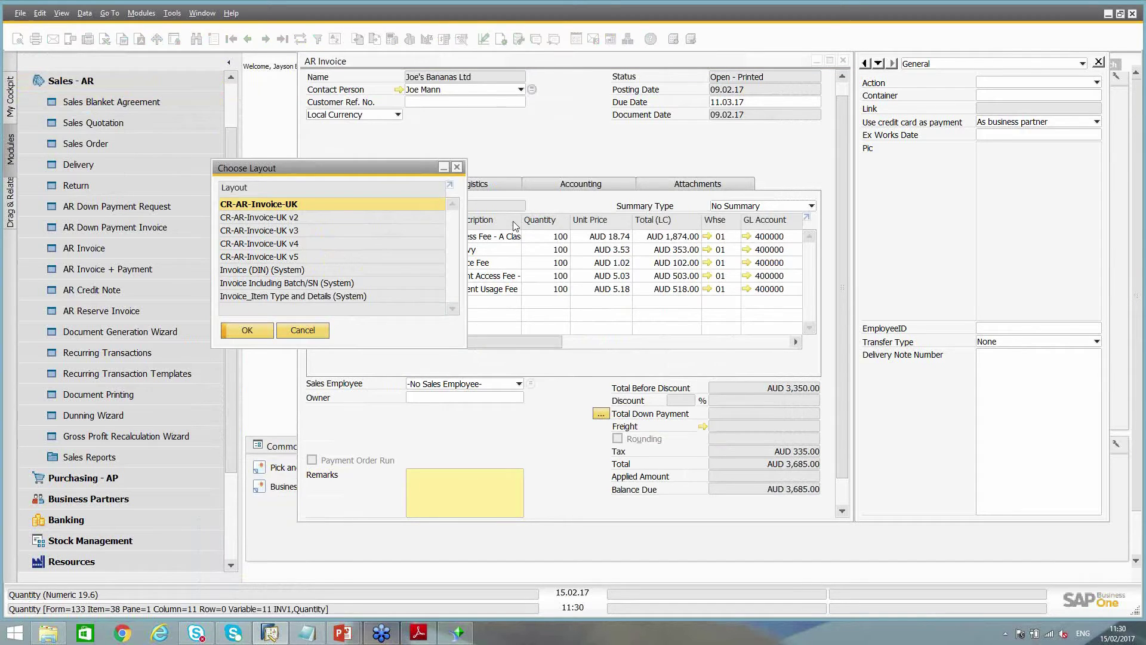
{"action": "left_click", "coordinate": [267, 258]}
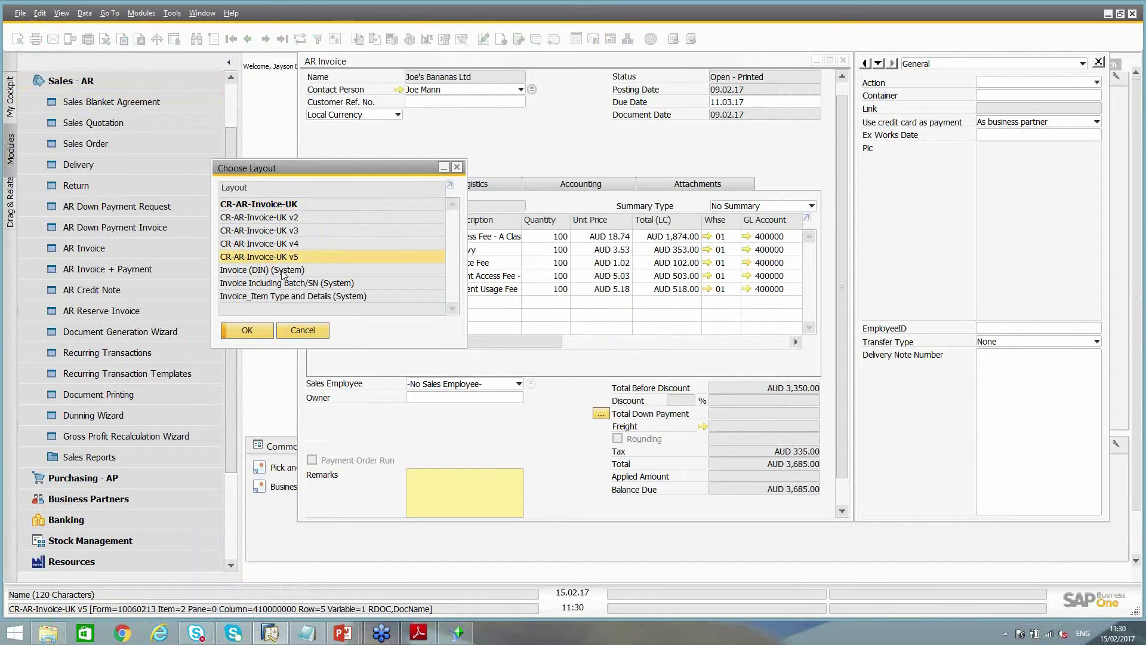
{"action": "left_click", "coordinate": [248, 333]}
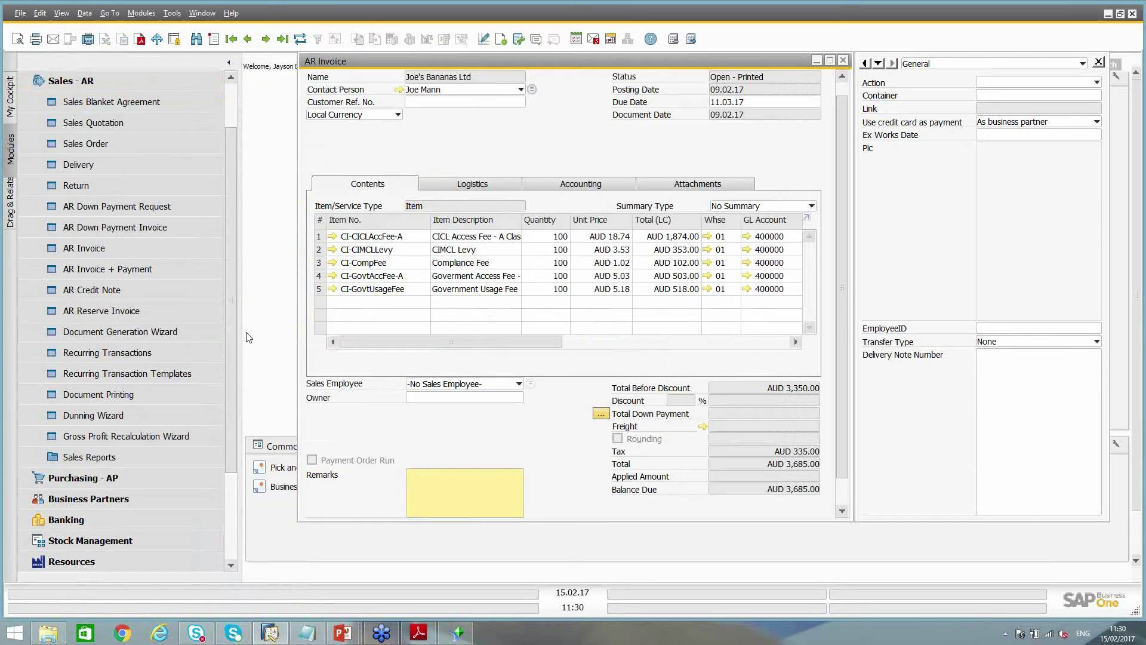
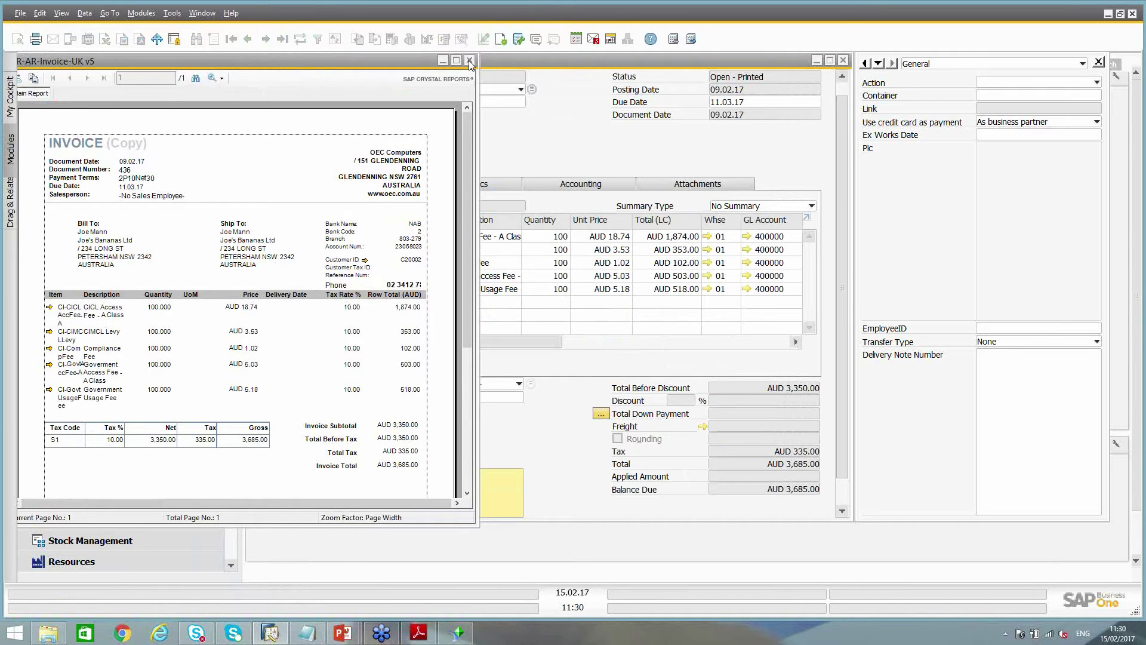
Close the CR-AR-Invoice-UK v5 preview and scroll through the AR Invoice form
{"action": "left_click", "coordinate": [470, 61]}
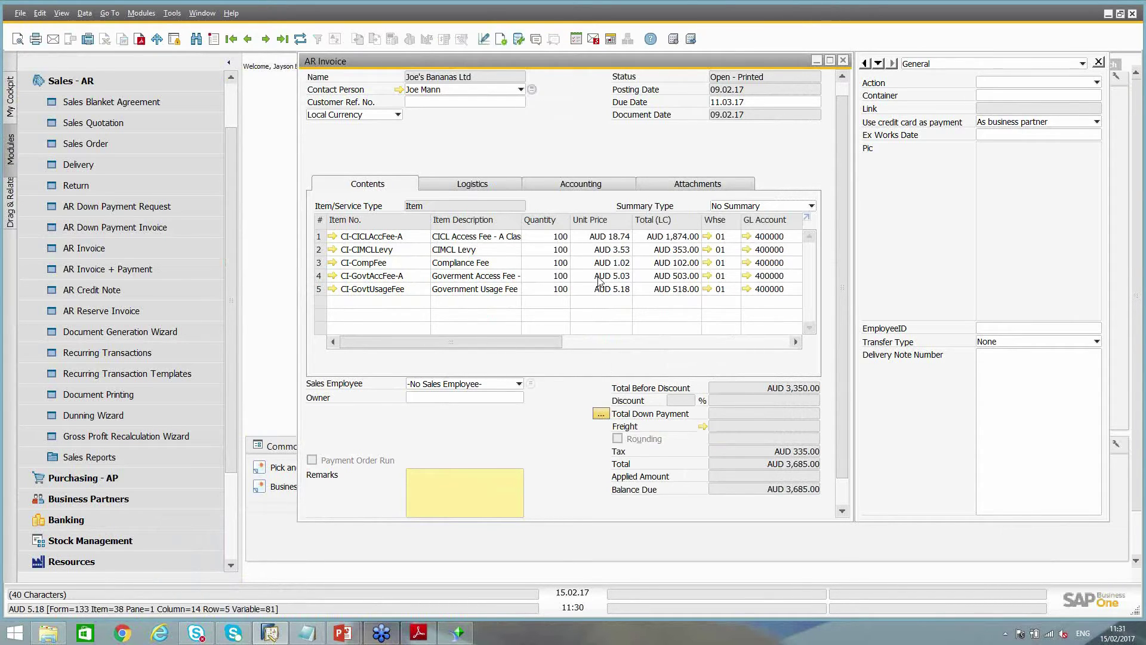
{"action": "left_click", "coordinate": [842, 88]}
{"action": "left_click_drag", "start_coordinate": [842, 111], "coordinate": [843, 200]}
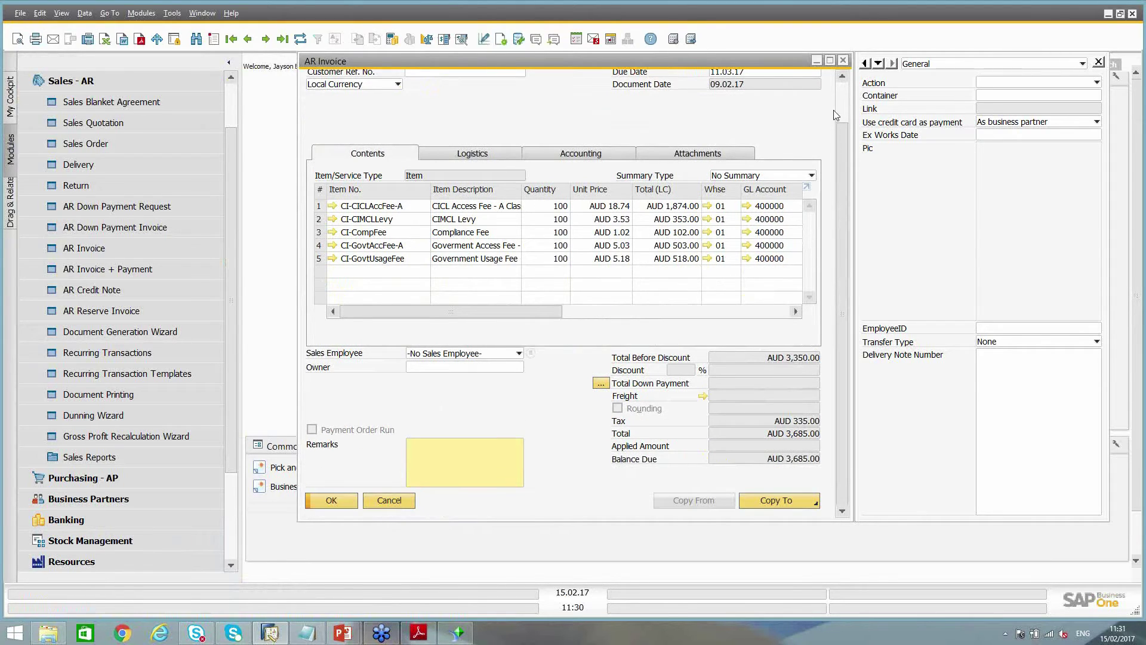
{"action": "left_click", "coordinate": [841, 99]}
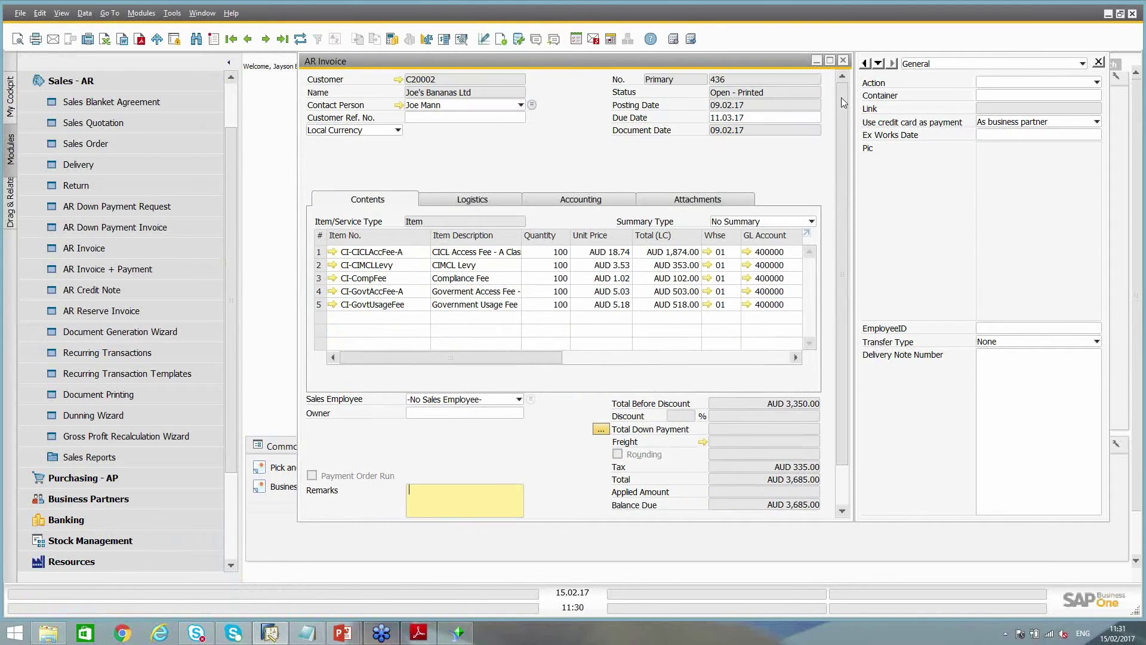
Close the AR Invoice and the Layout and Sequence dialog, then close the invoice report in Crystal Reports
{"action": "left_click", "coordinate": [843, 60]}
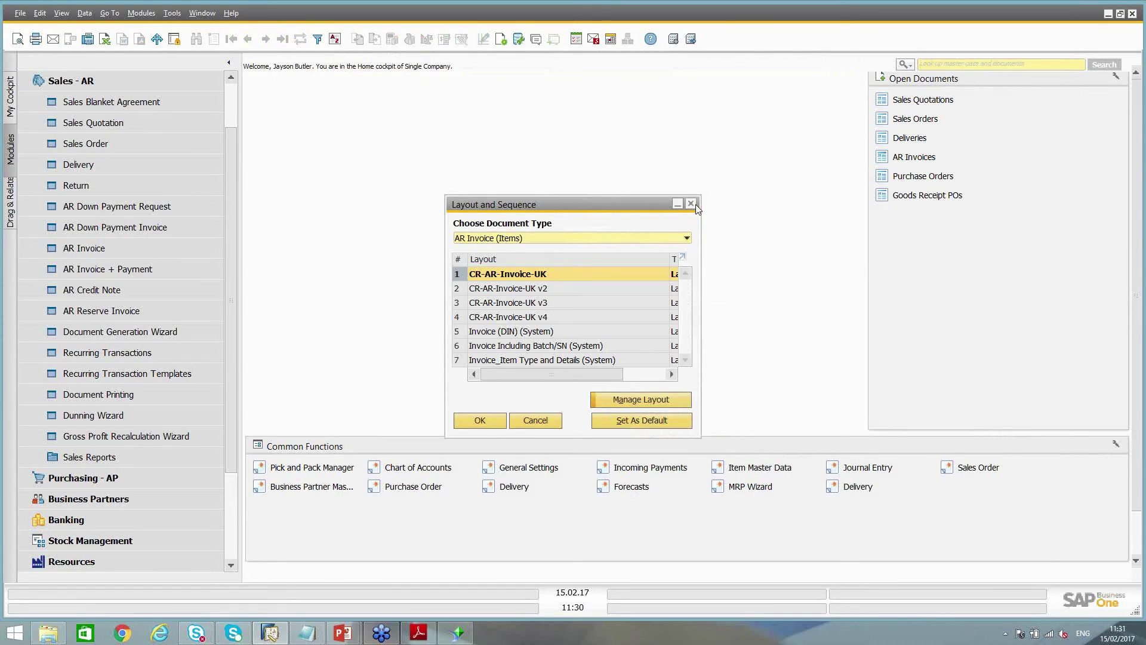
{"action": "left_click", "coordinate": [692, 204]}
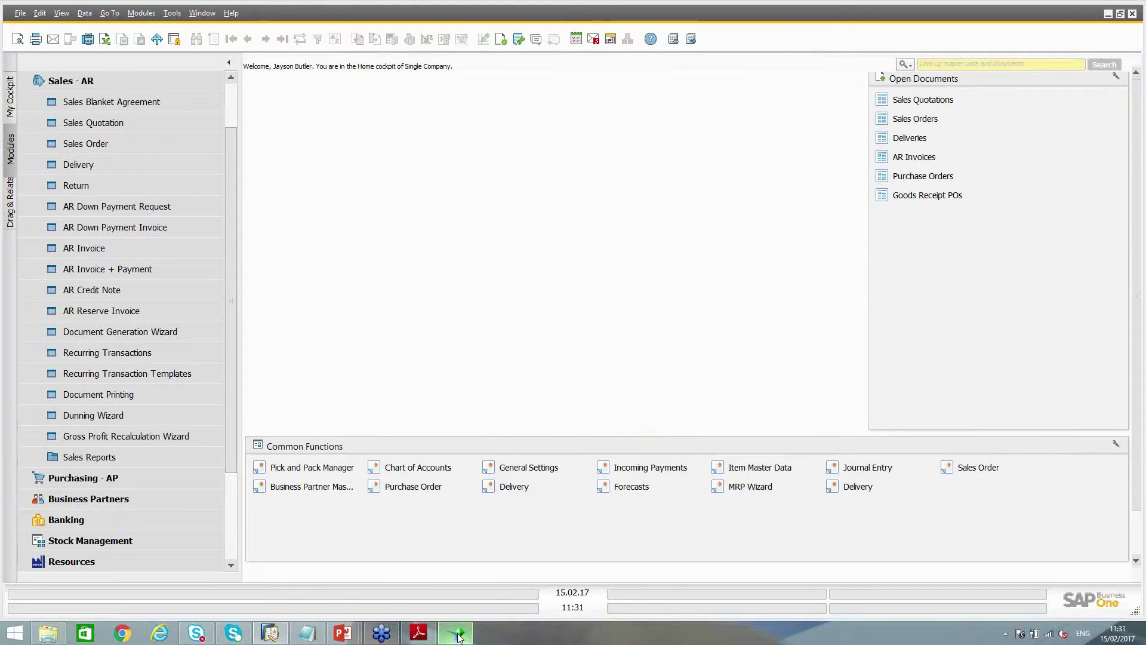
{"action": "left_click", "coordinate": [457, 634]}
{"action": "left_click", "coordinate": [99, 83]}
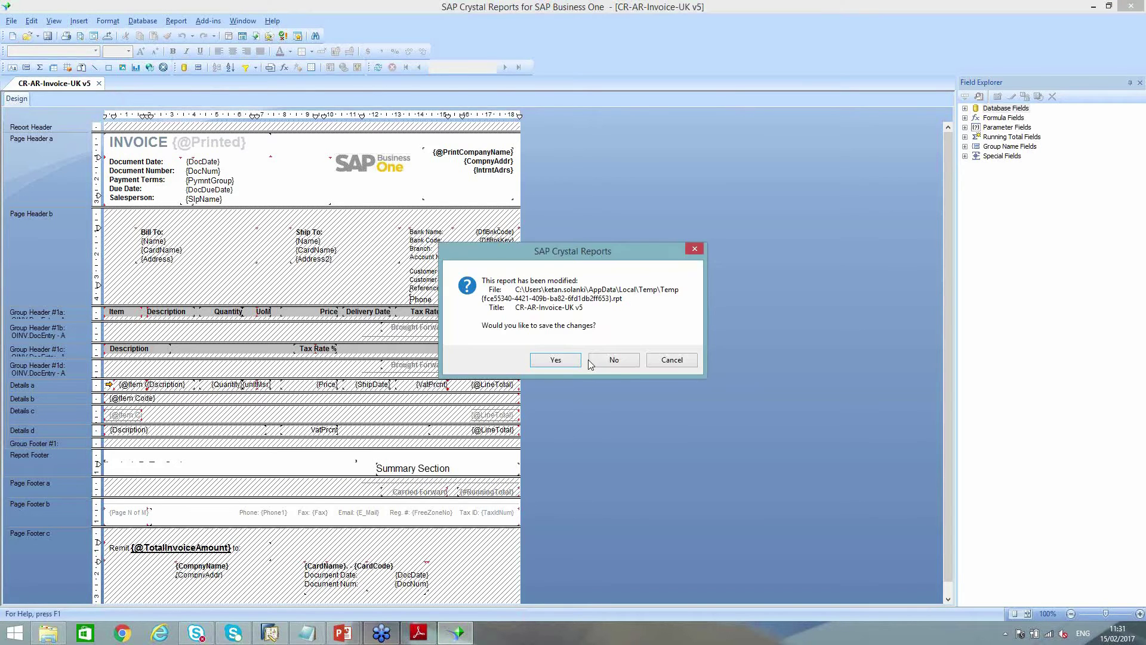
Discard the invoice report changes and start a new Standard Report via File > New
{"action": "left_click", "coordinate": [607, 366]}
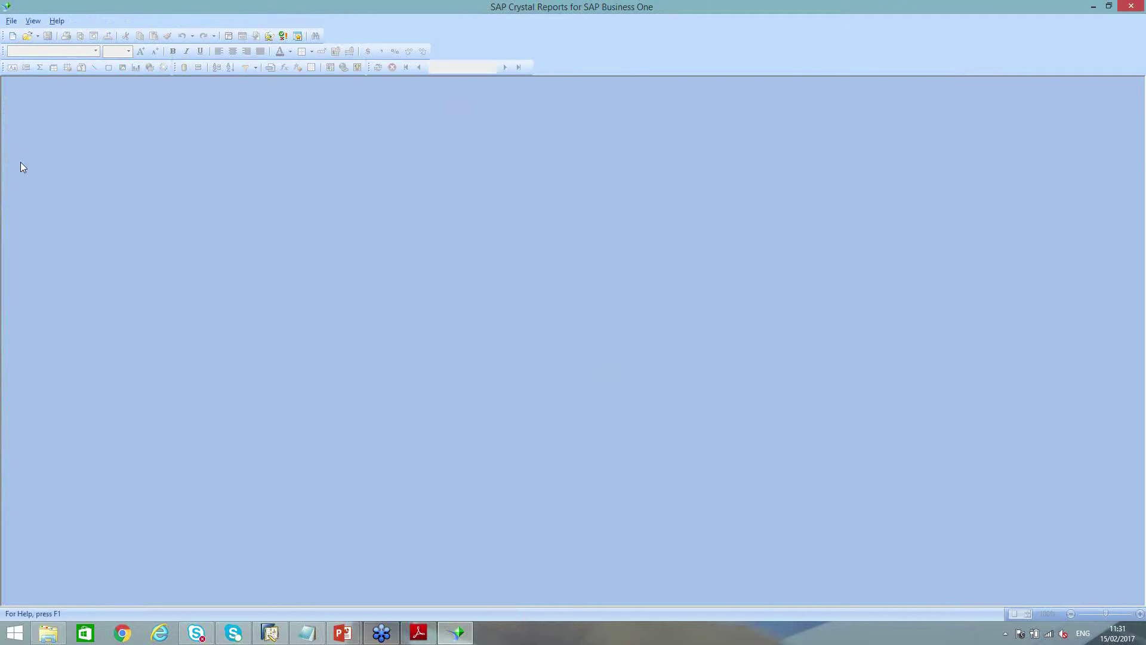
{"action": "left_click", "coordinate": [10, 23]}
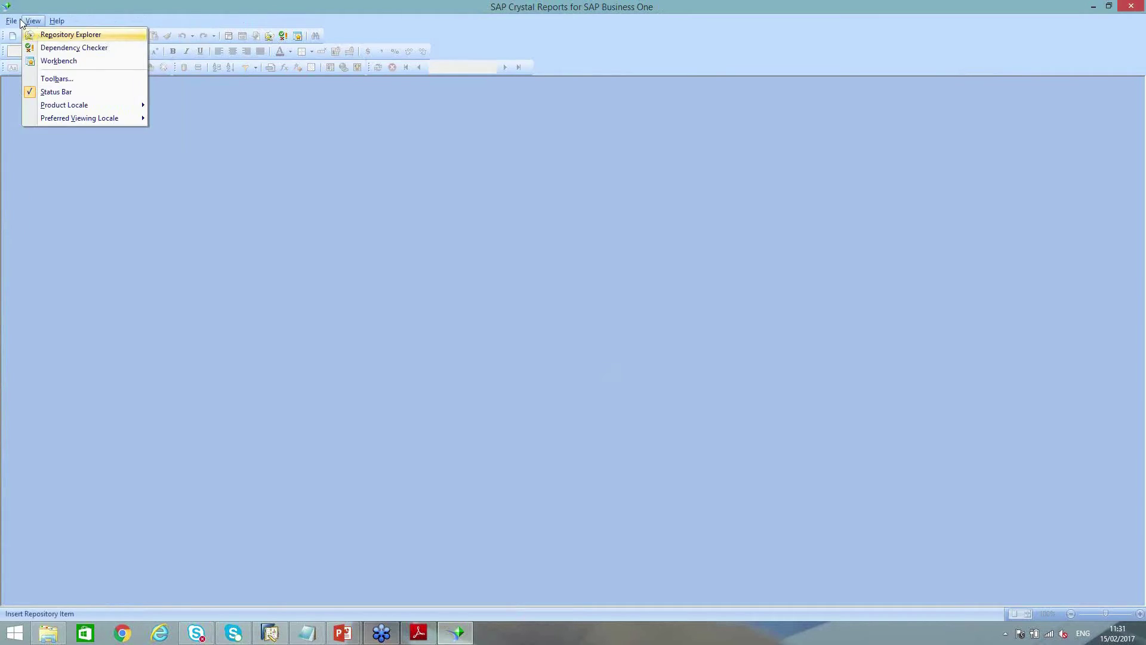
{"action": "mouse_move", "coordinate": [39, 36]}
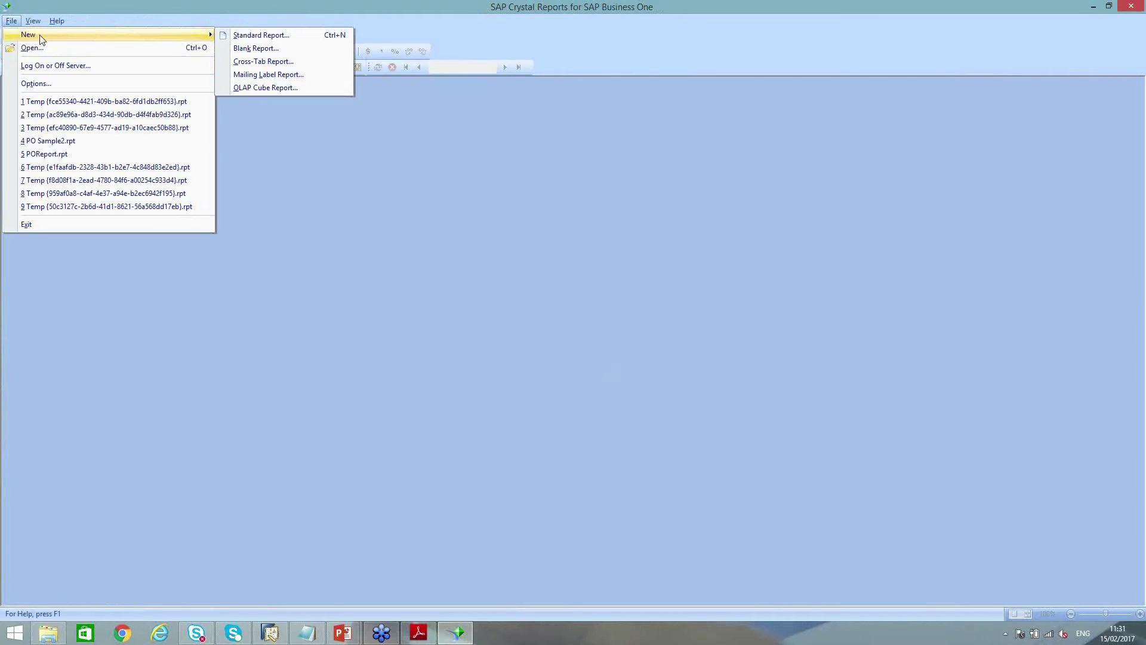
{"action": "left_click", "coordinate": [260, 36]}
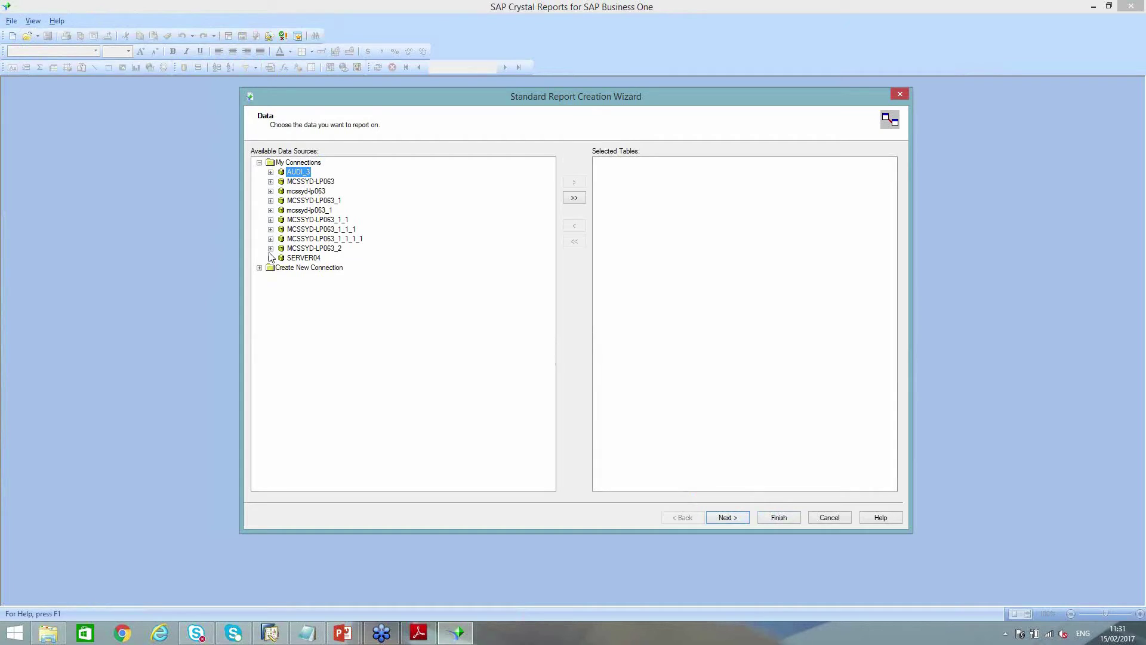
Try a new SAP Business One connection, entering a database user ID, then cancel it
{"action": "left_click", "coordinate": [259, 267]}
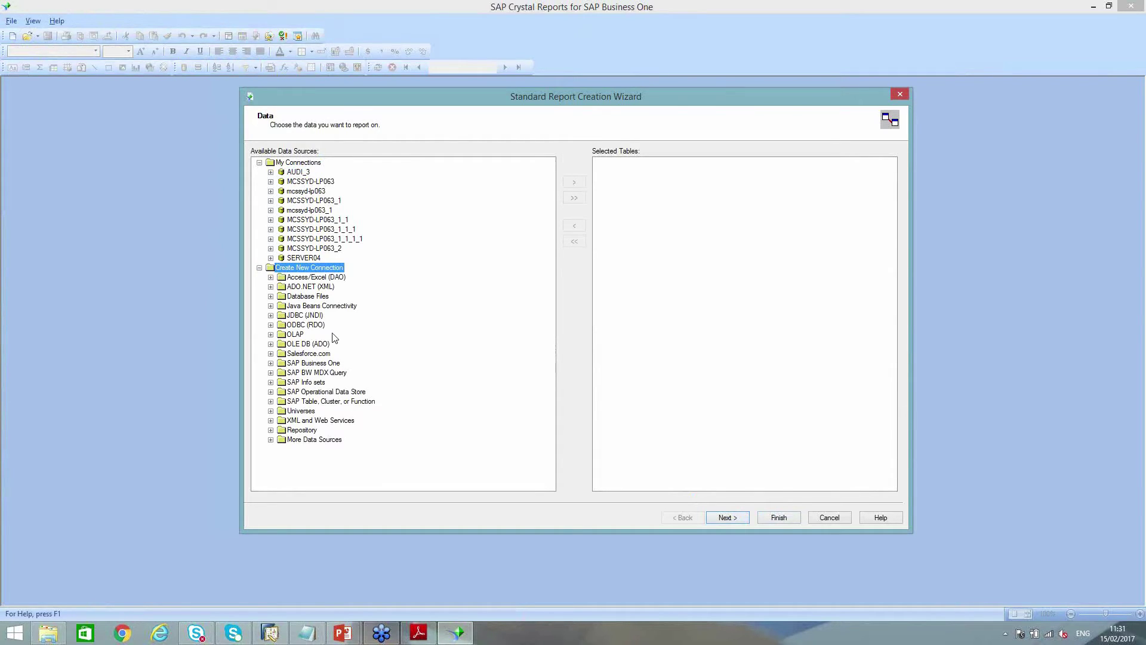
{"action": "left_click", "coordinate": [303, 364]}
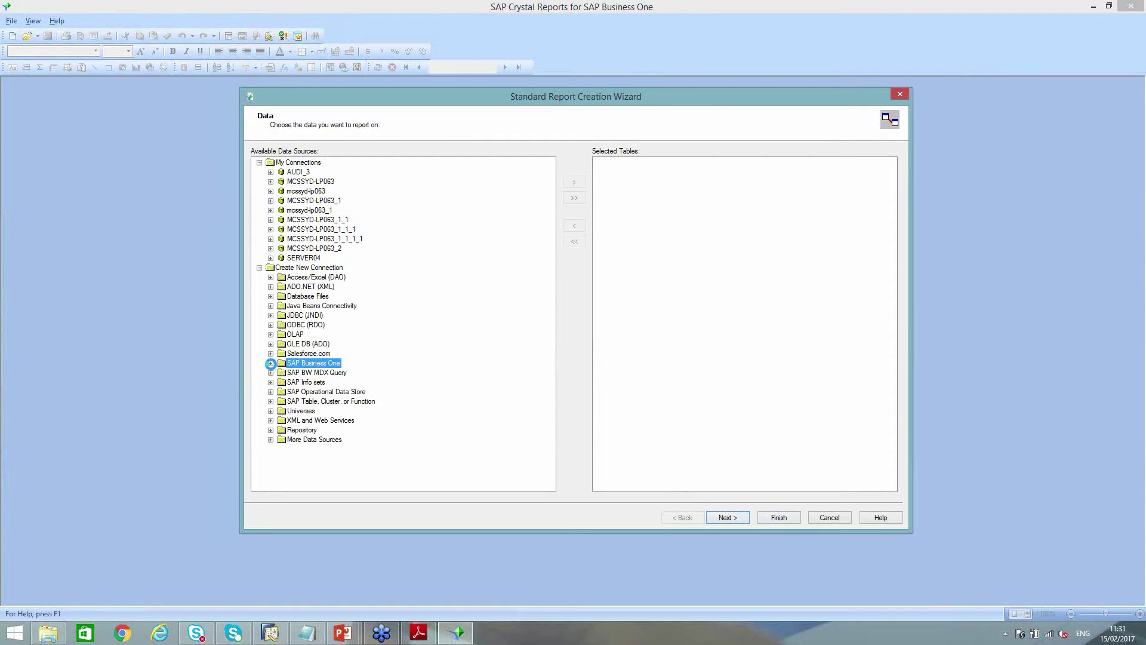
{"action": "left_click", "coordinate": [270, 363]}
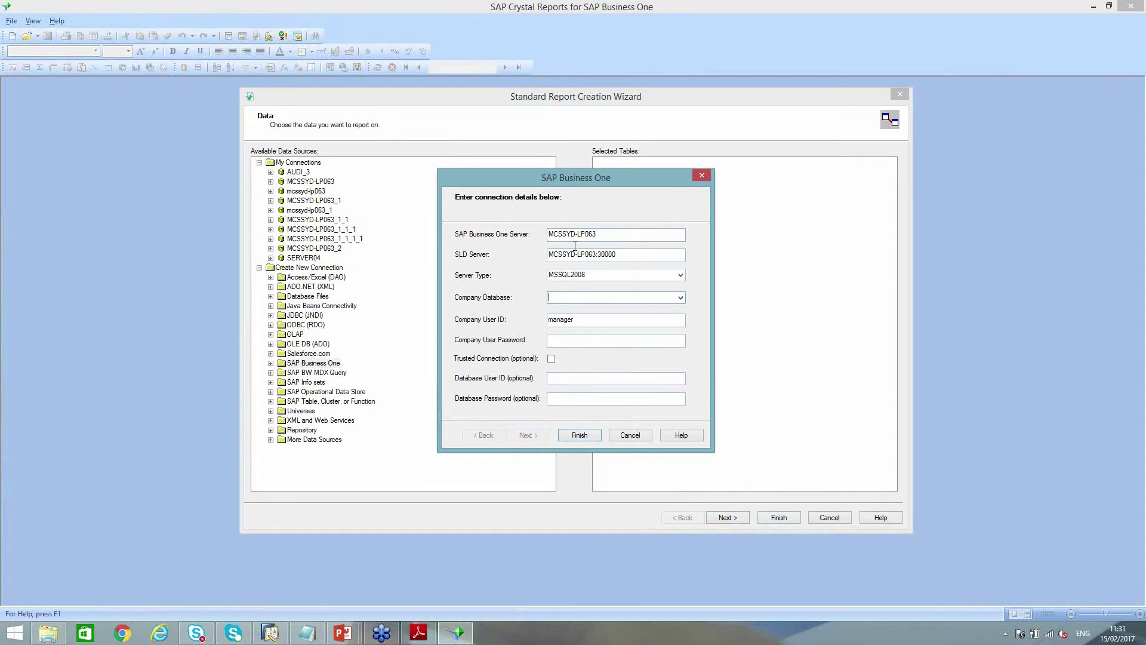
{"action": "left_click", "coordinate": [680, 277]}
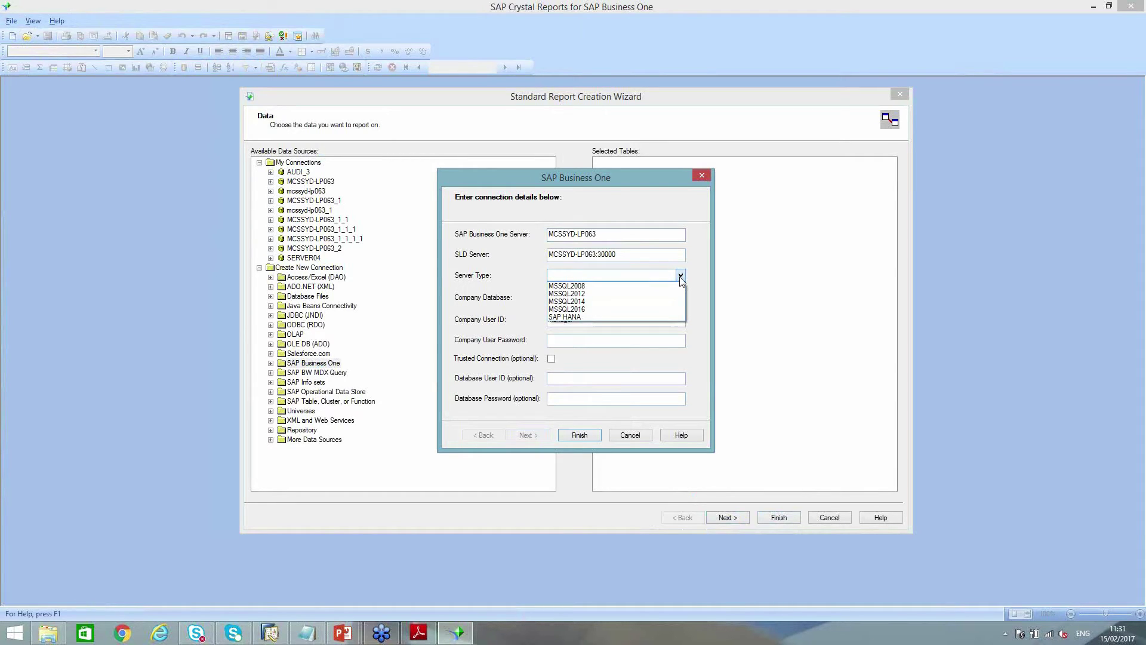
{"action": "left_click", "coordinate": [680, 278]}
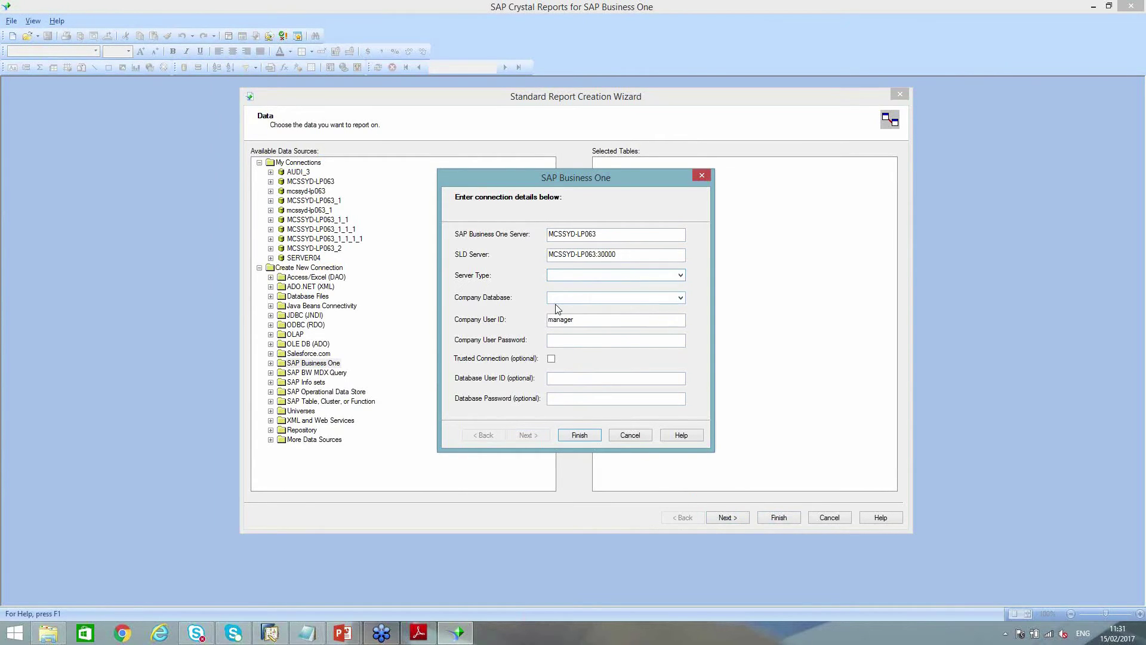
{"action": "key", "text": "Tab"}
{"action": "key", "text": "Tab"}
{"action": "key", "text": "Tab"}
{"action": "left_click", "coordinate": [556, 379]}
{"action": "type", "text": "sa"}
{"action": "left_click_drag", "start_coordinate": [554, 375], "coordinate": [510, 373]}
{"action": "type", "text": "SYSTEM"}
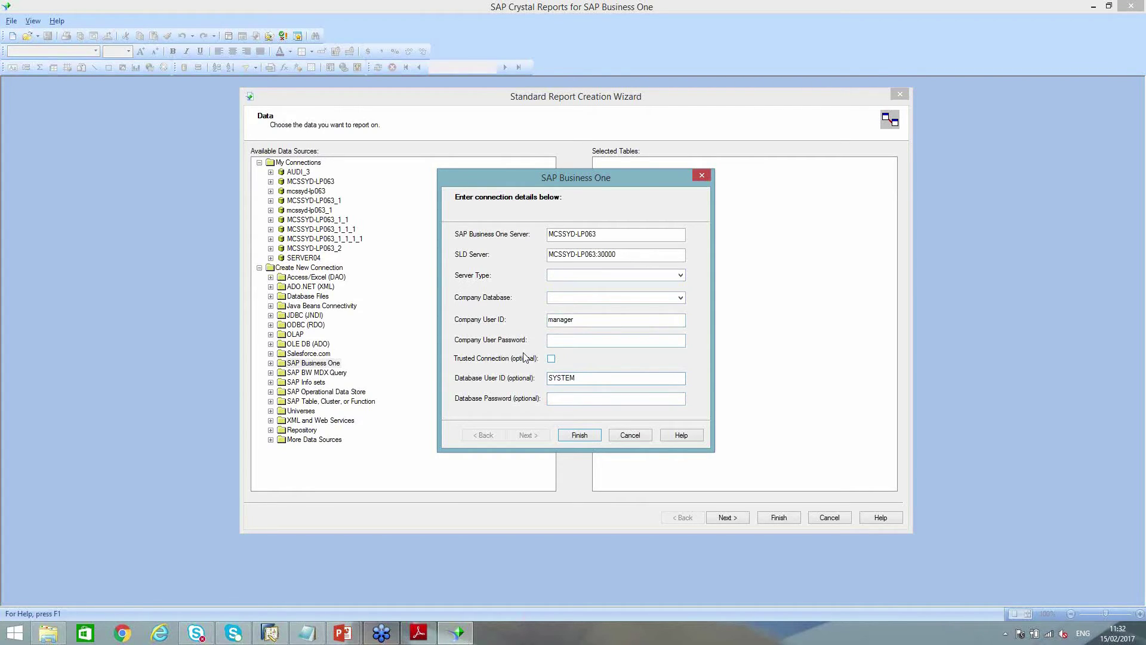
{"action": "left_click", "coordinate": [631, 435]}
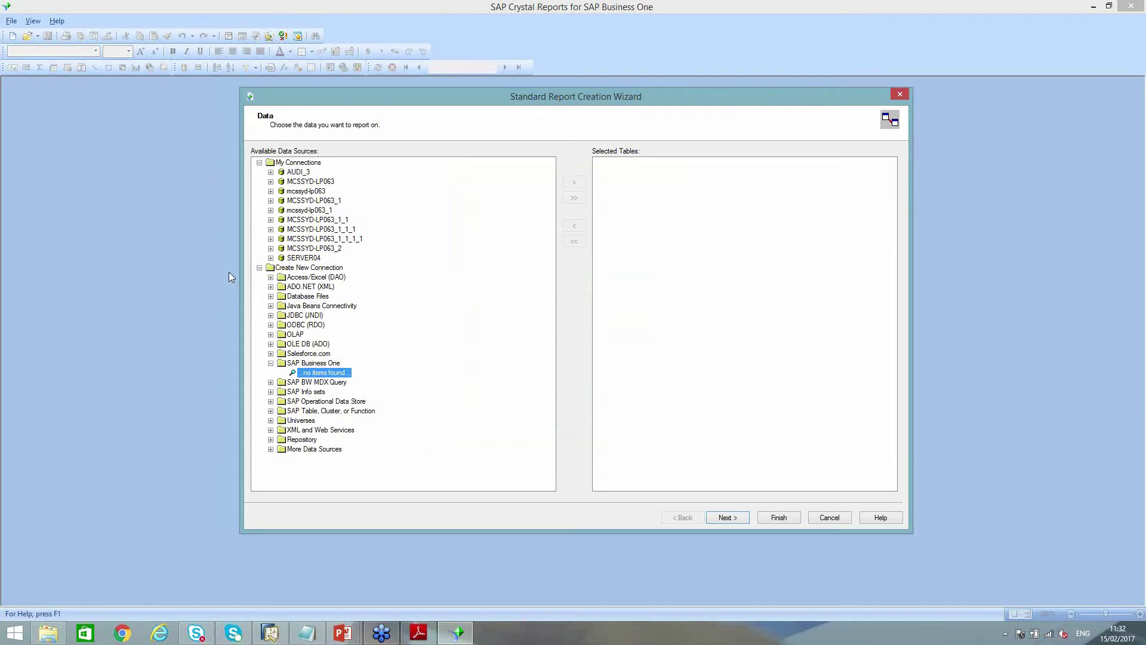
Connect through the MCSSYD-LP063 server entry, entering the company and database passwords
{"action": "left_click", "coordinate": [271, 248]}
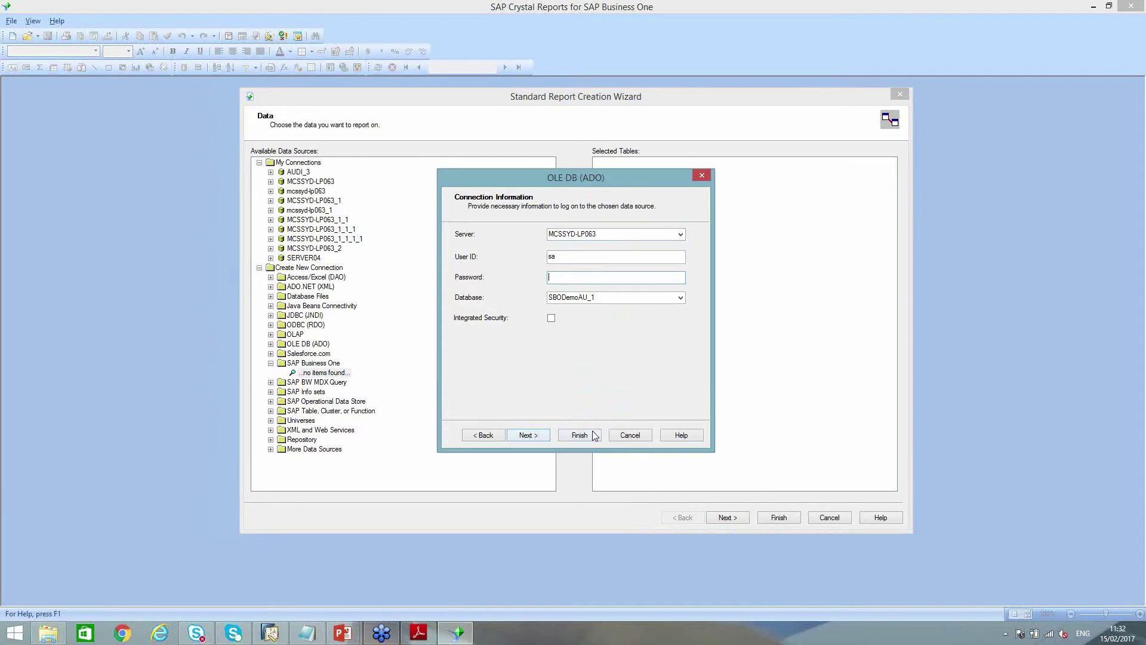
{"action": "left_click", "coordinate": [627, 435]}
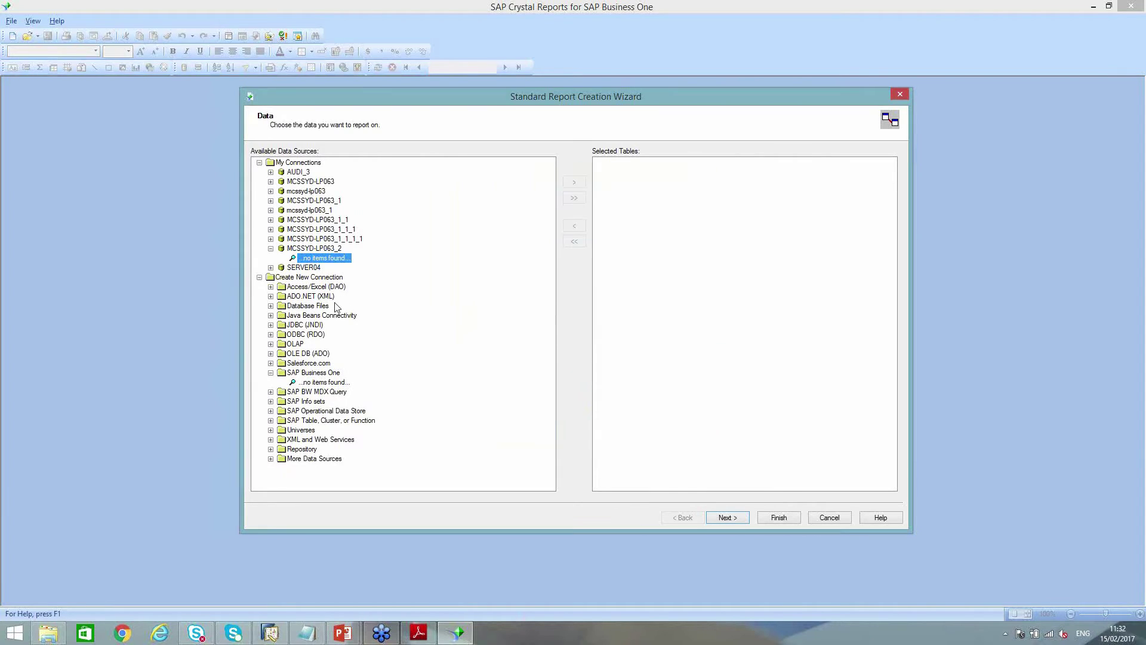
{"action": "left_click", "coordinate": [270, 239]}
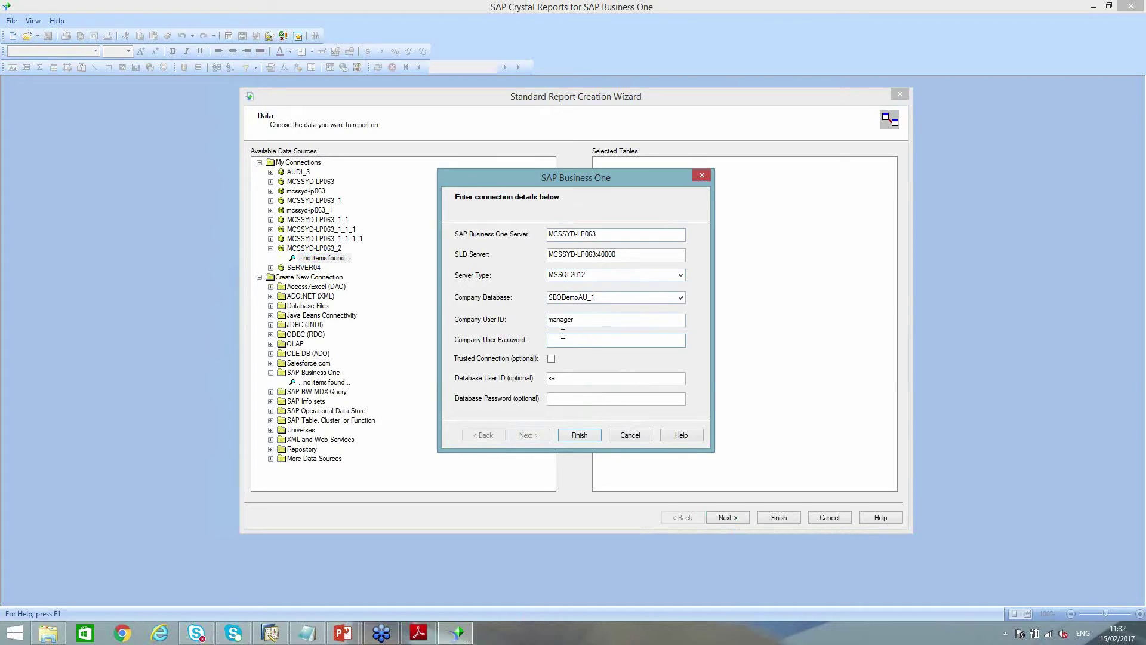
{"action": "type", "text": "12345"}
{"action": "key", "text": "BackSpace"}
{"action": "key", "text": "BackSpace"}
{"action": "type", "text": "123"}
{"action": "left_click", "coordinate": [594, 398]}
{"action": "type", "text": "12345678"}
{"action": "left_click", "coordinate": [581, 436]}
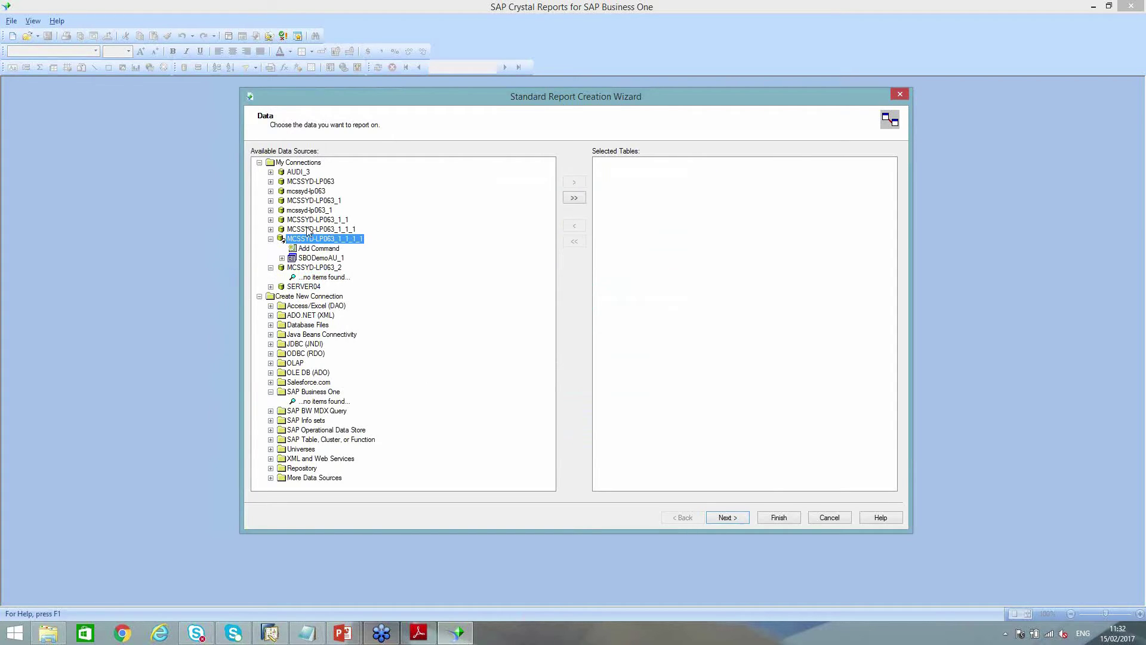
Add OPOR and POR1 from B1 Tables > 05 Purchasing - A/P > Purchase Order
{"action": "left_click", "coordinate": [283, 258]}
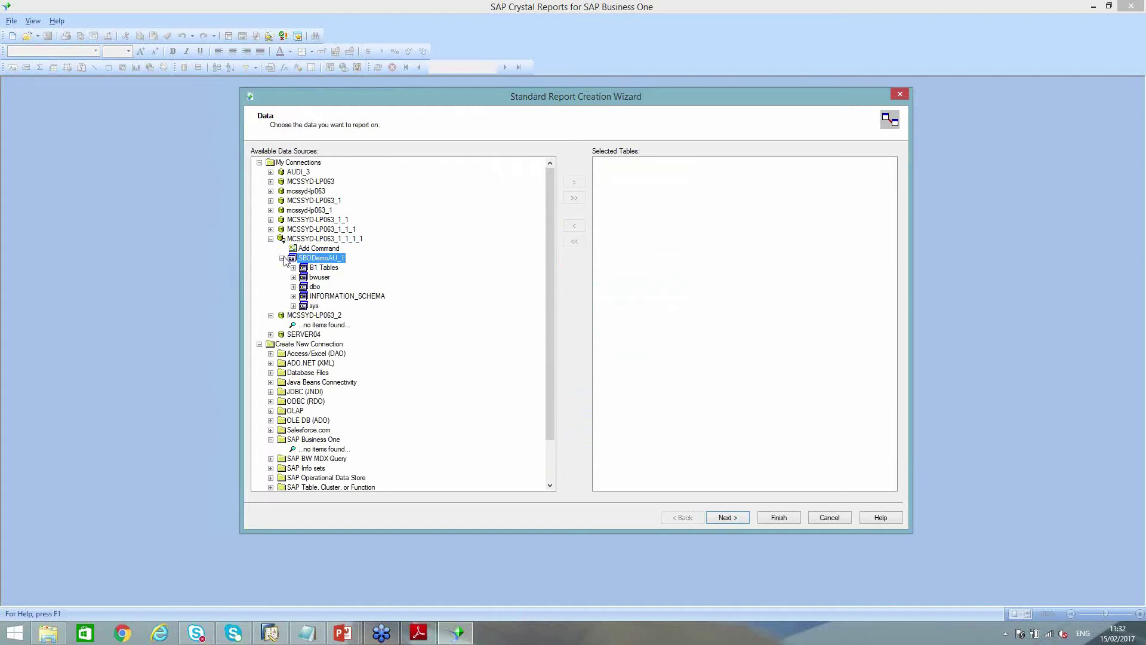
{"action": "left_click", "coordinate": [318, 268]}
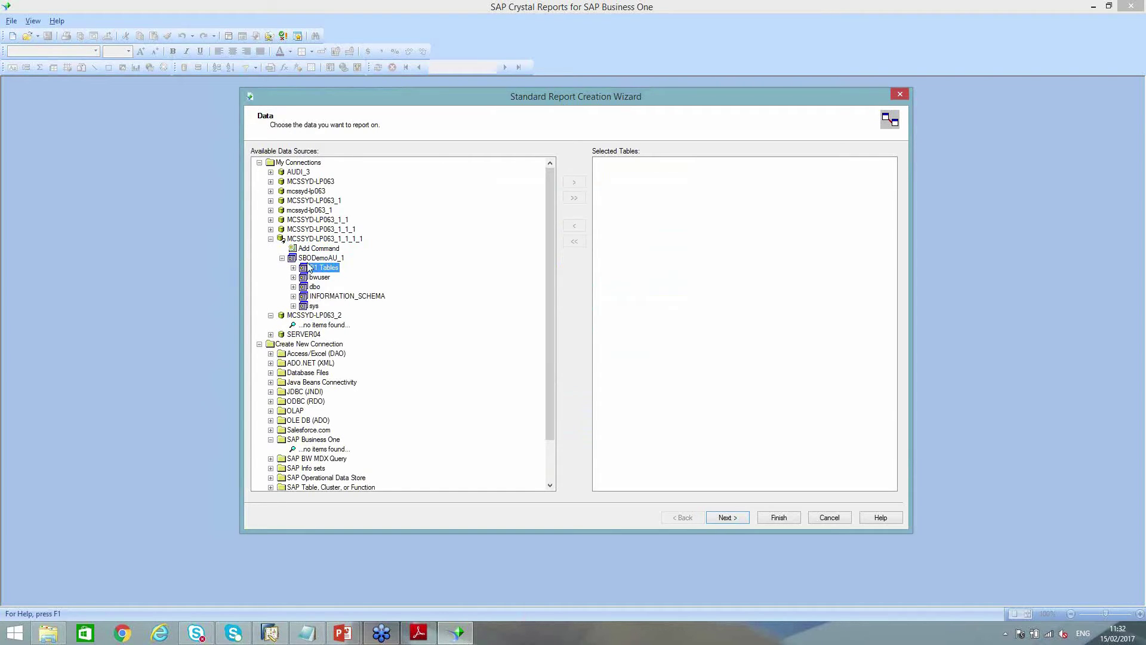
{"action": "left_click", "coordinate": [293, 267]}
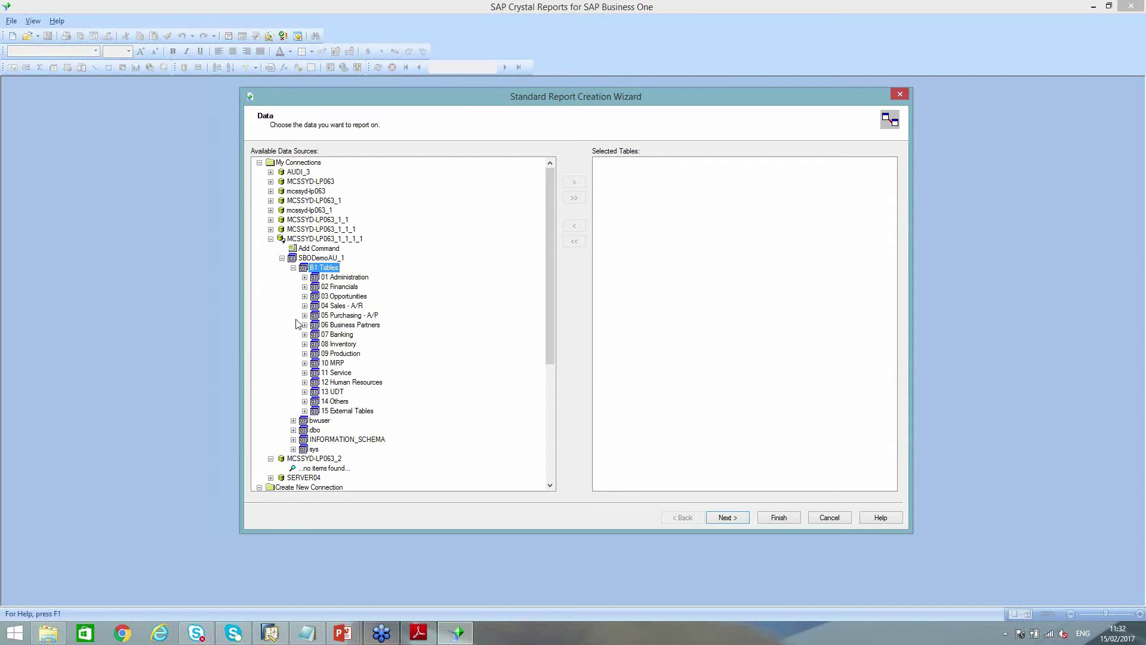
{"action": "left_click", "coordinate": [352, 317]}
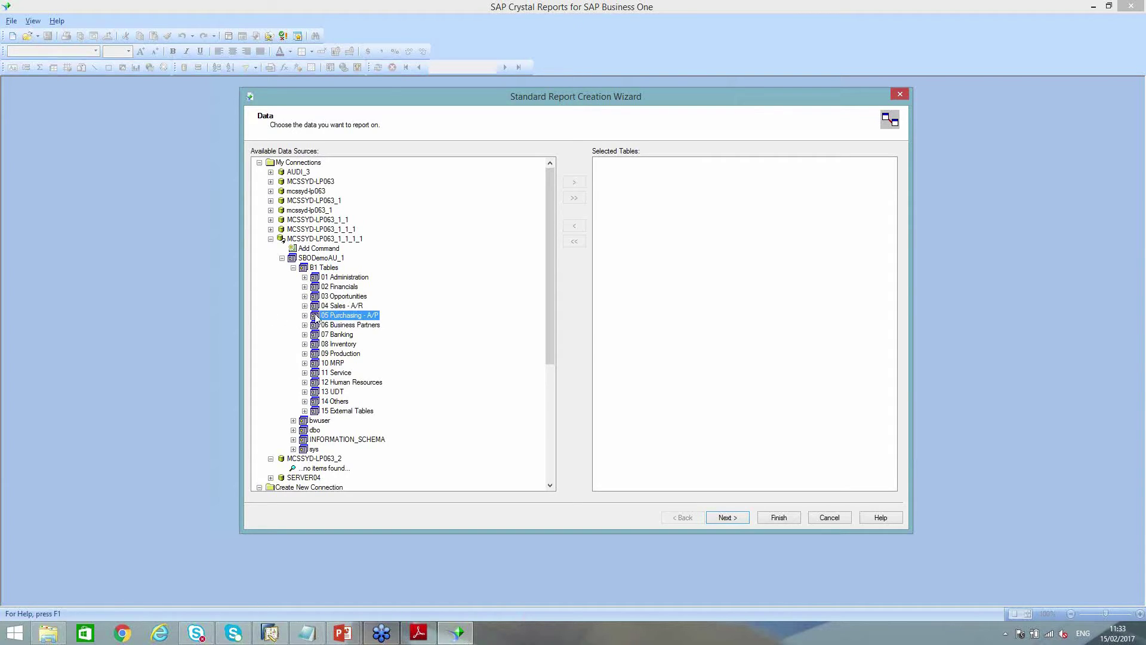
{"action": "left_click", "coordinate": [305, 315]}
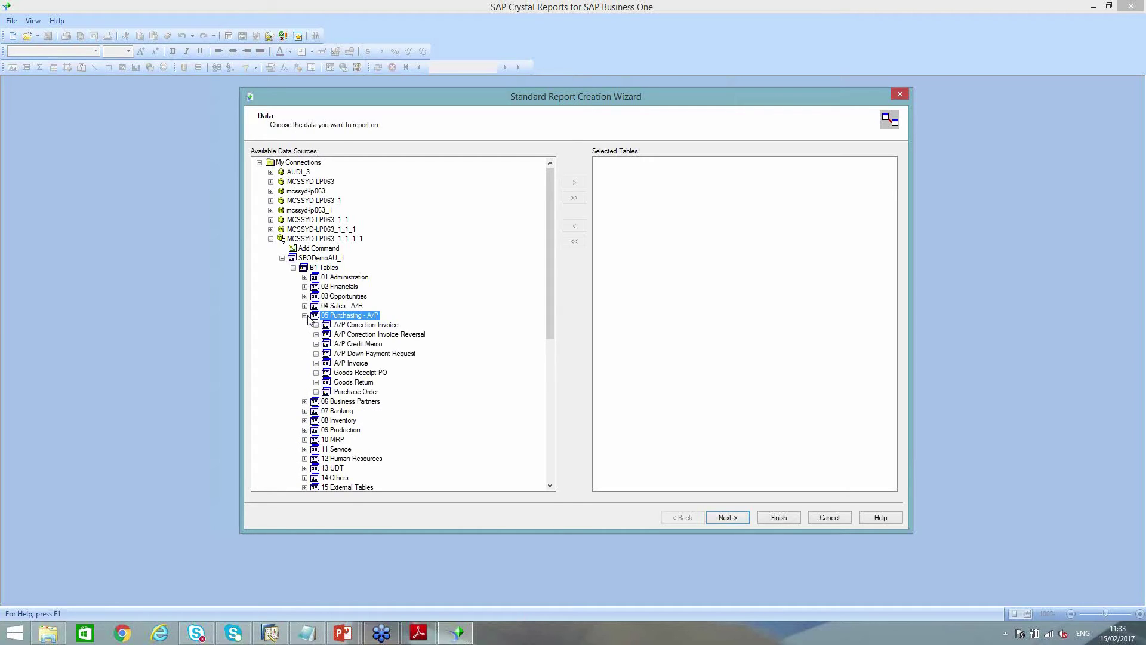
{"action": "left_click", "coordinate": [367, 394]}
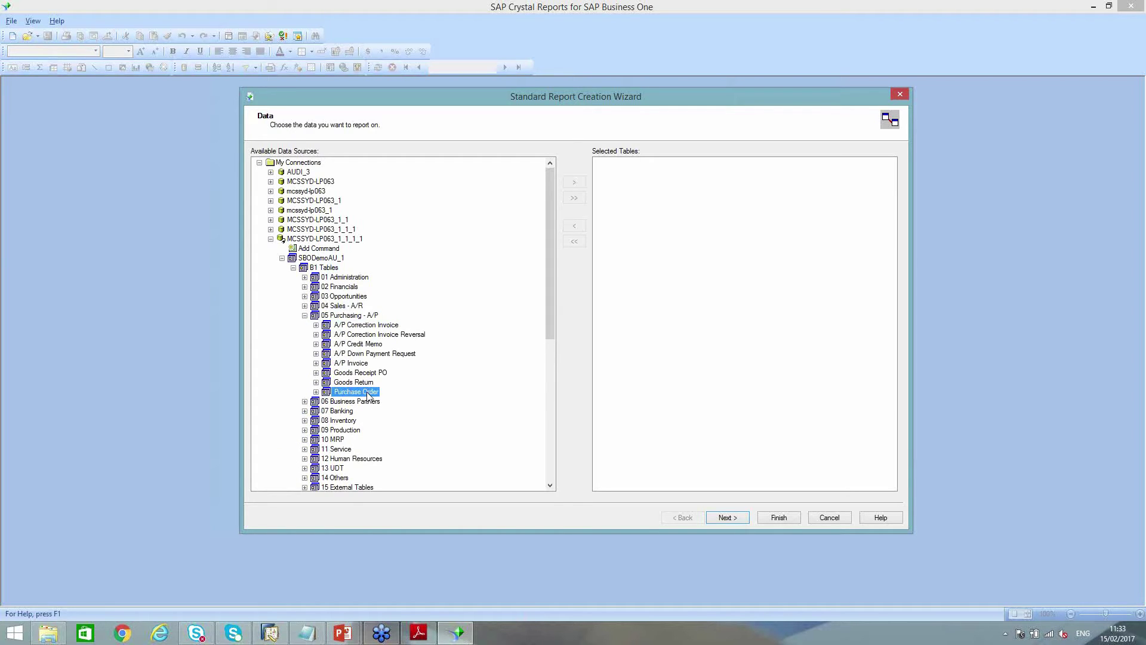
{"action": "left_click", "coordinate": [317, 392]}
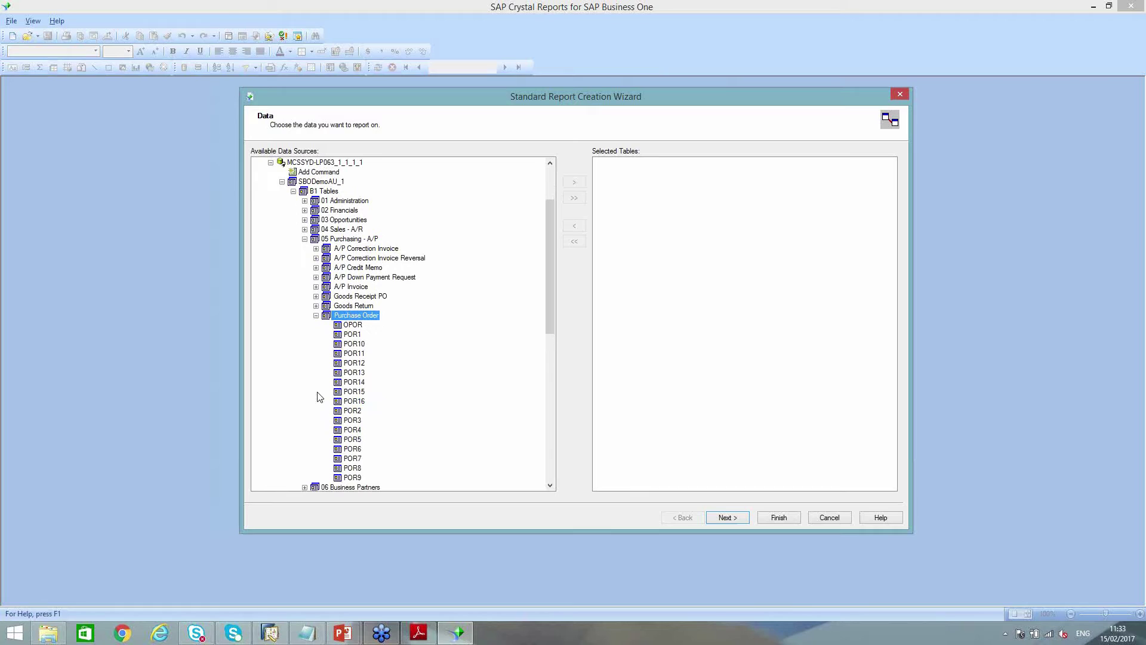
{"action": "left_click", "coordinate": [358, 326]}
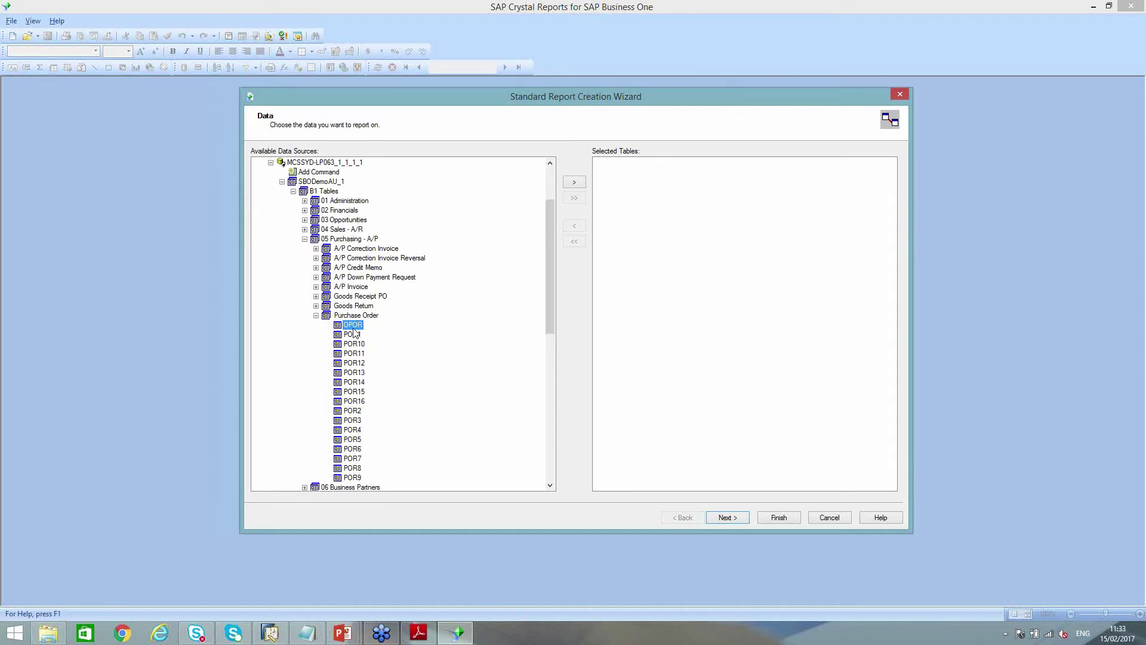
{"action": "double_click", "coordinate": [354, 325]}
{"action": "left_click", "coordinate": [352, 335]}
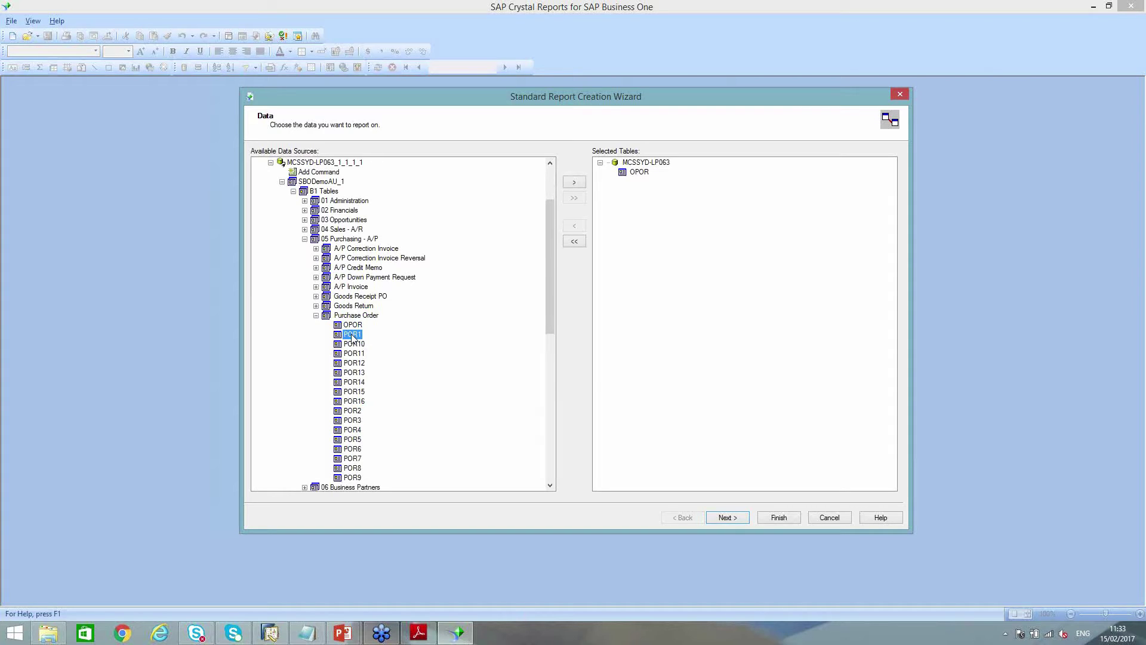
{"action": "double_click", "coordinate": [353, 335]}
Check the OPOR–POR1 DocEntry link on the Link page, then continue to field selection
{"action": "left_click", "coordinate": [737, 518]}
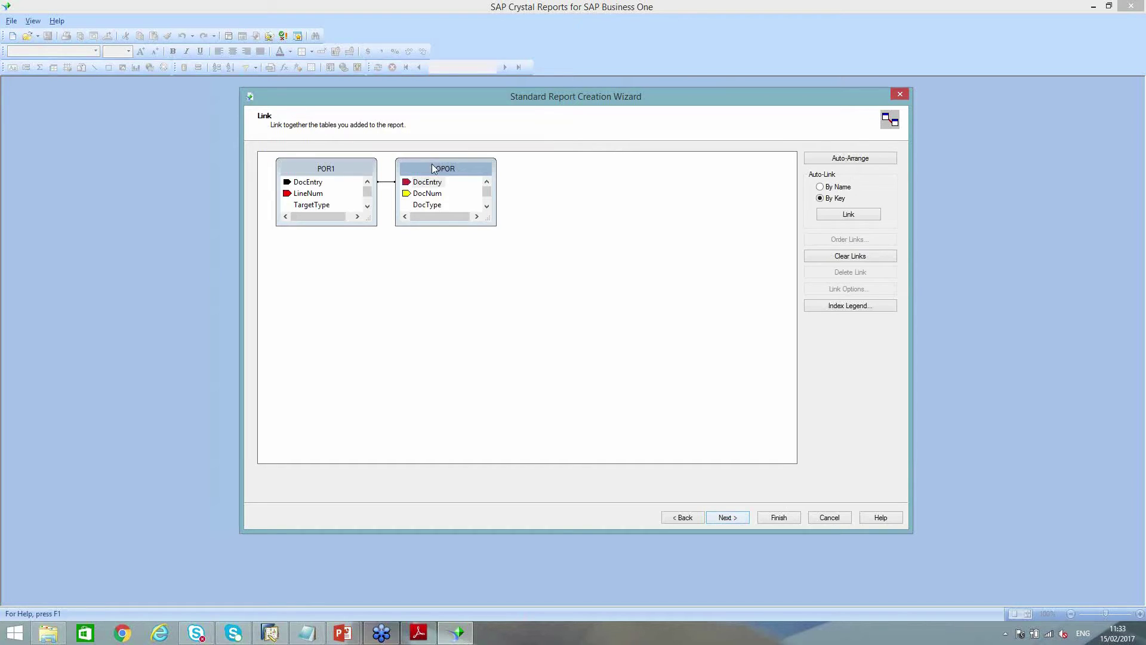
{"action": "left_click_drag", "start_coordinate": [434, 170], "coordinate": [501, 169]}
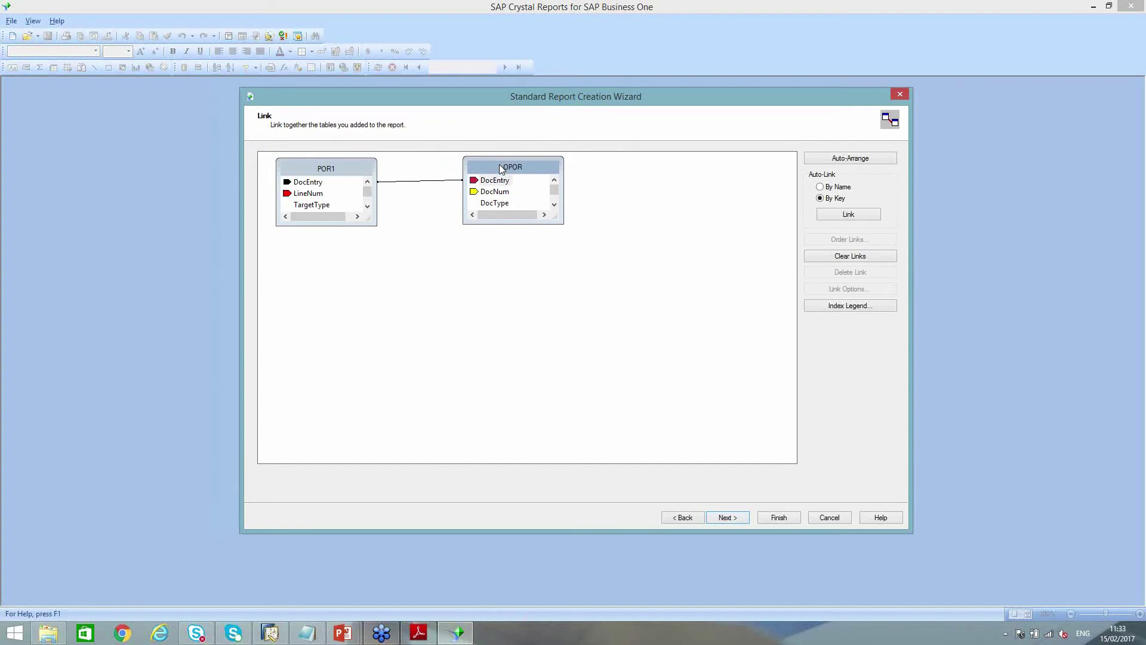
{"action": "left_click", "coordinate": [427, 180]}
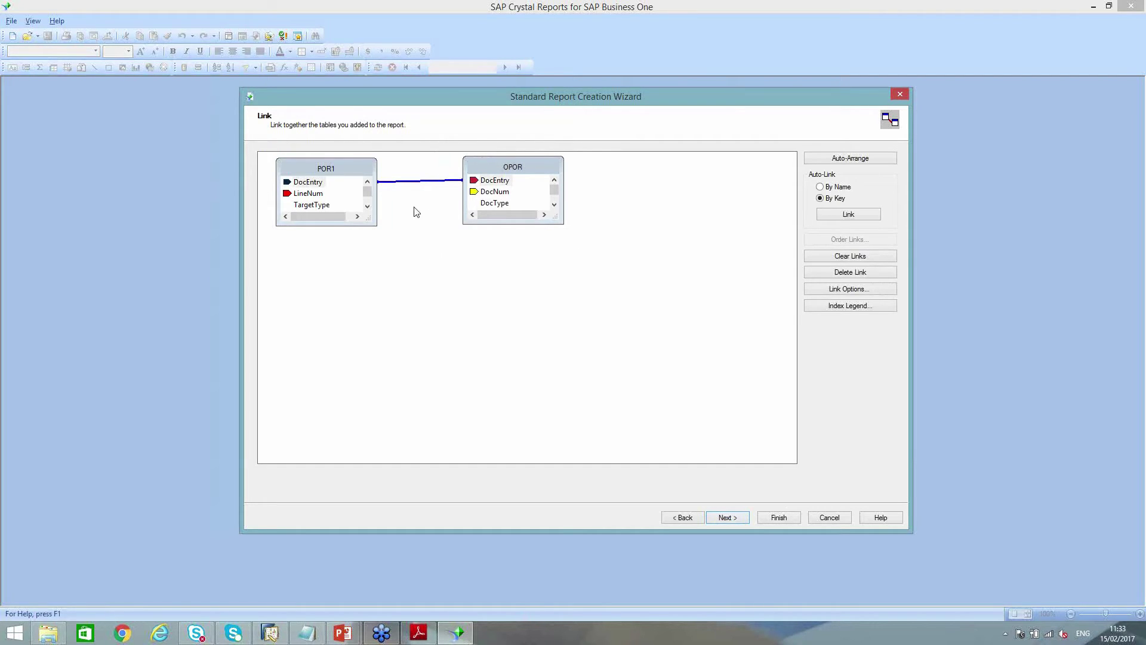
{"action": "left_click", "coordinate": [727, 518]}
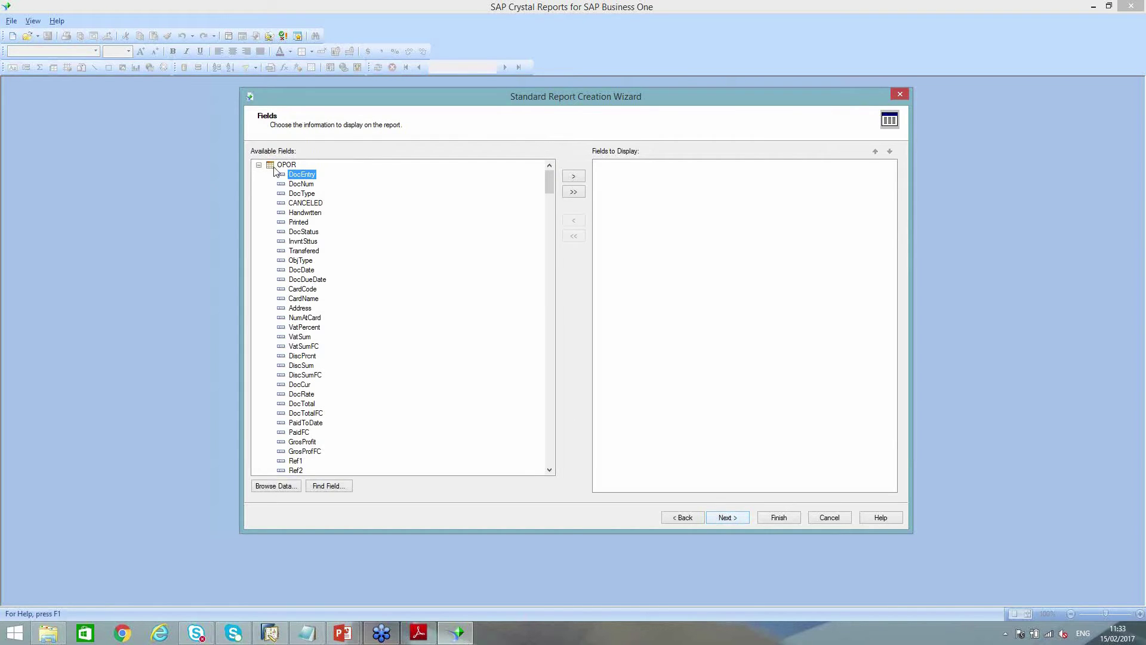
Add OPOR fields DocNum, DocDate, DocDueDate, CardCode and CardName to the displayed fields
{"action": "left_click", "coordinate": [258, 166]}
{"action": "left_click", "coordinate": [286, 178]}
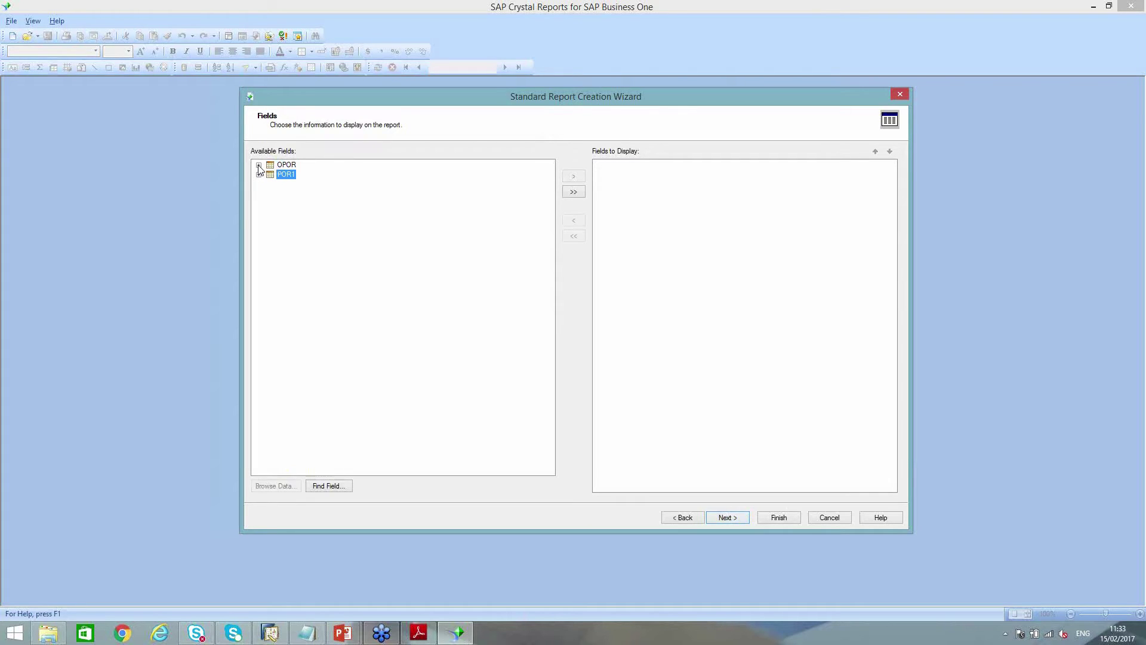
{"action": "left_click", "coordinate": [259, 166]}
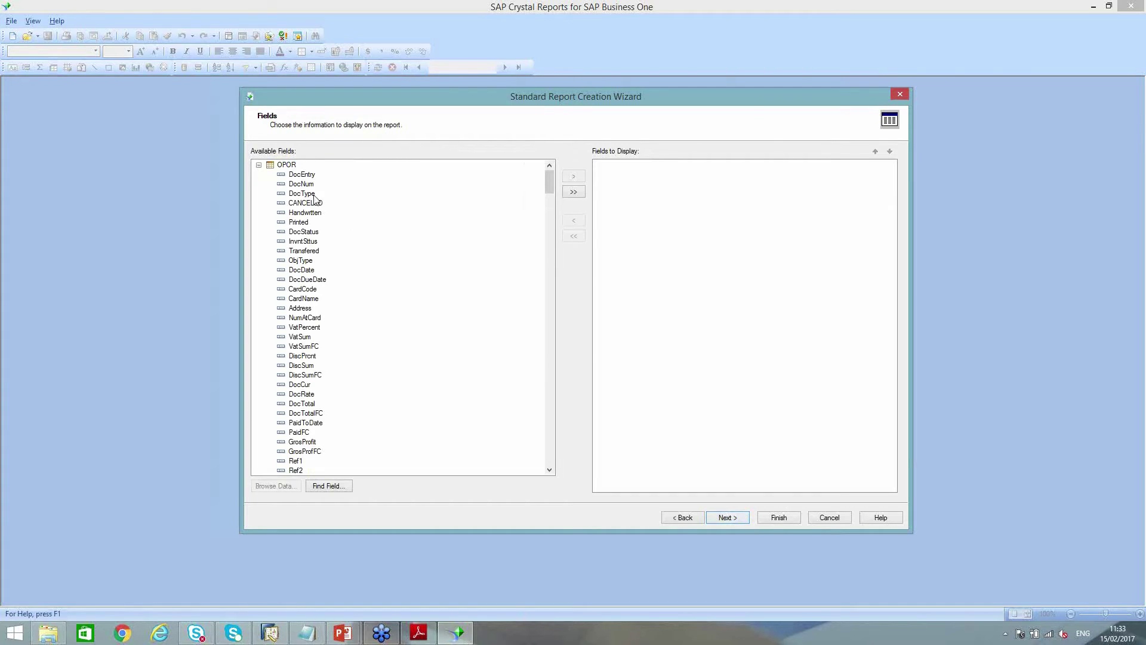
{"action": "left_click", "coordinate": [309, 185]}
{"action": "double_click", "coordinate": [309, 185]}
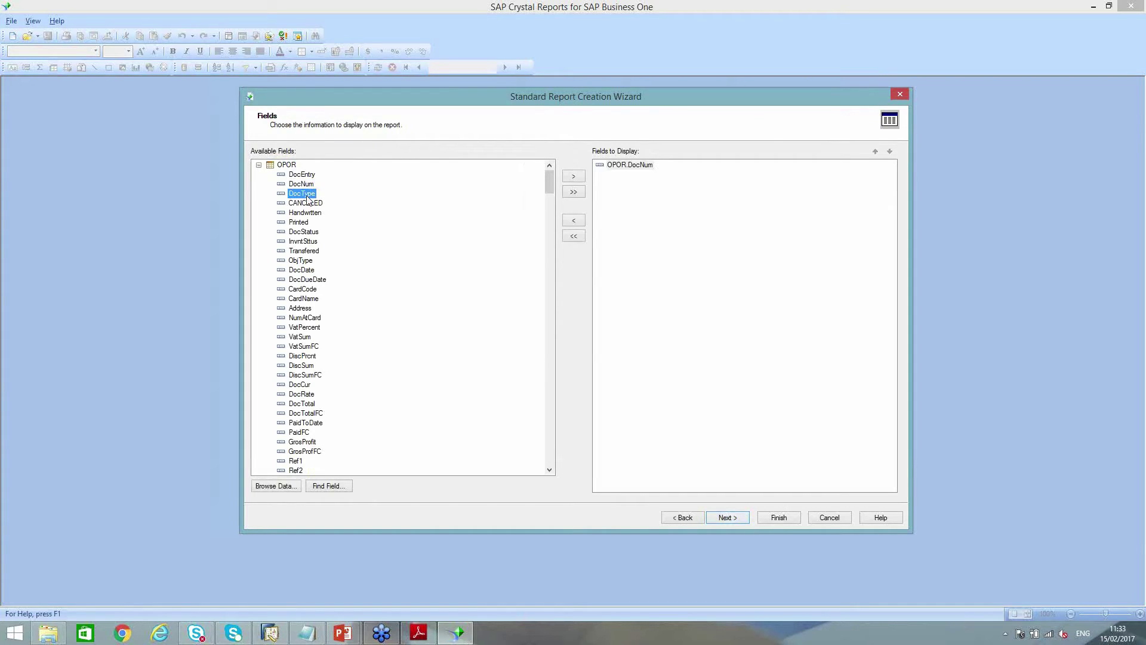
{"action": "double_click", "coordinate": [306, 270]}
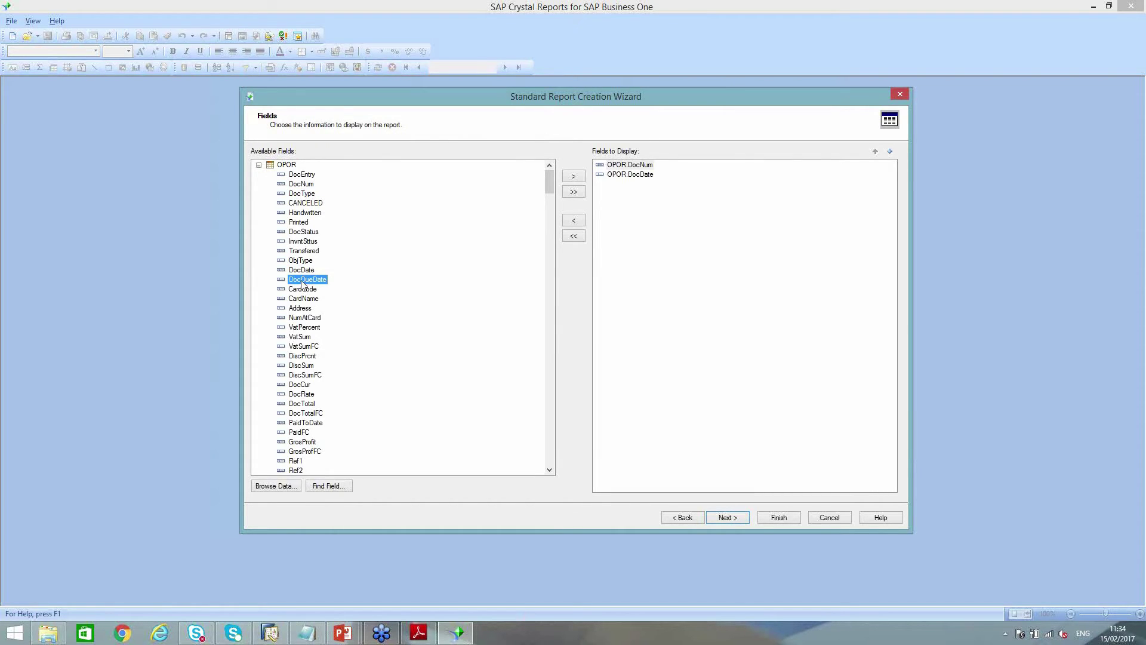
{"action": "double_click", "coordinate": [301, 280]}
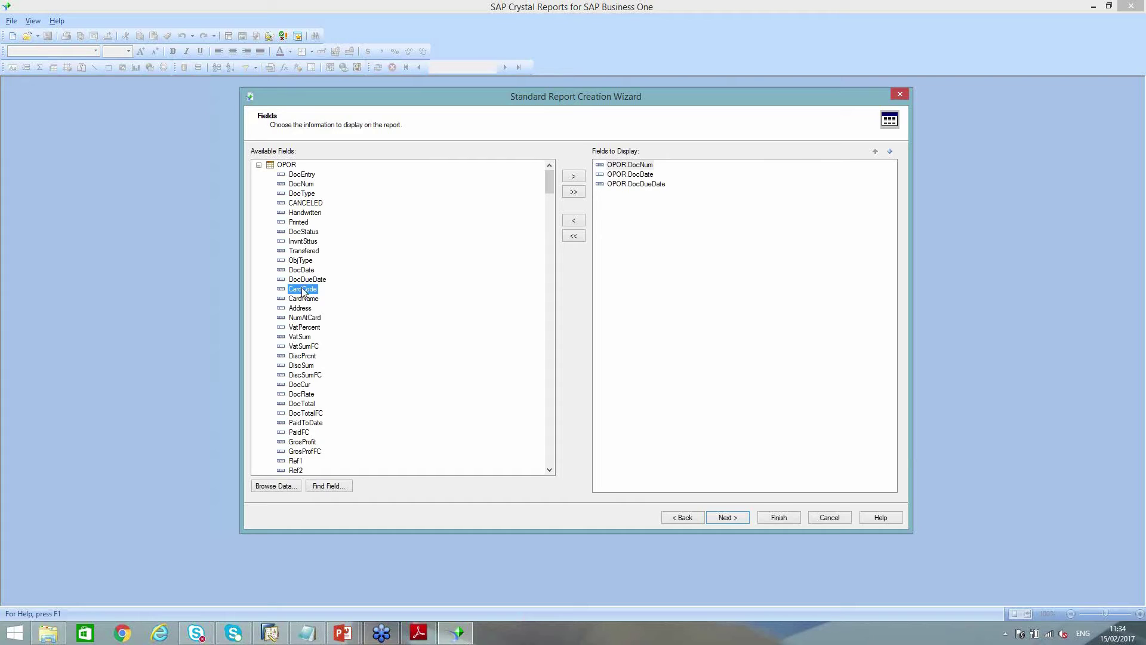
{"action": "double_click", "coordinate": [303, 291]}
{"action": "double_click", "coordinate": [300, 300]}
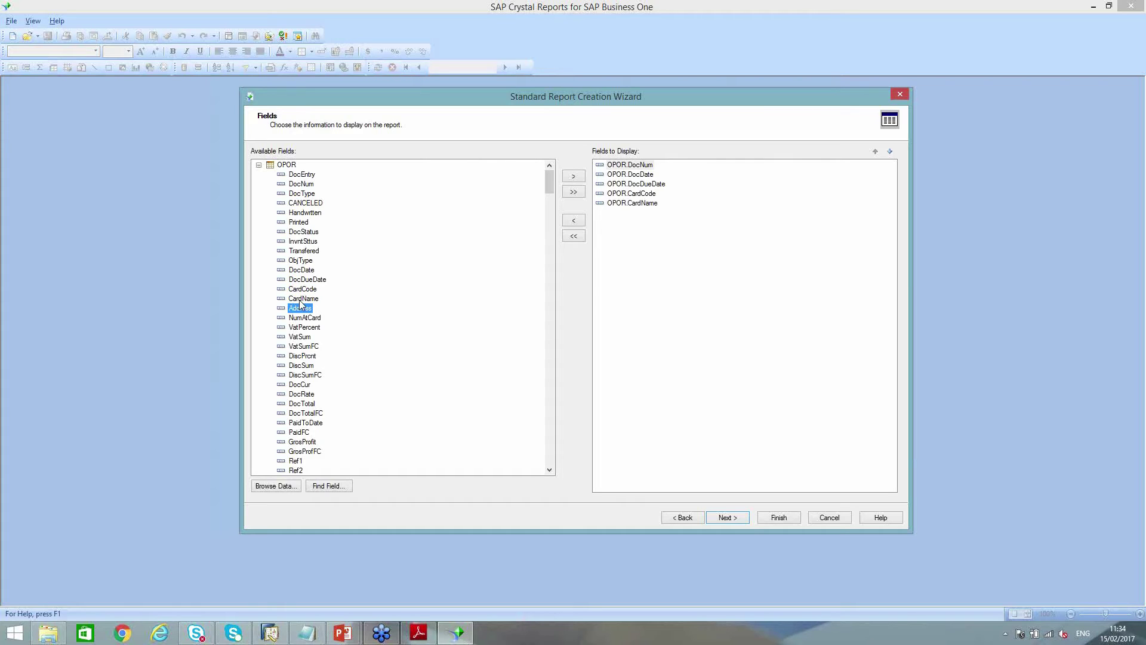
Add POR1 fields ItemCode, Dscription, OpenQty and Price, then continue to Grouping
{"action": "left_click", "coordinate": [259, 166]}
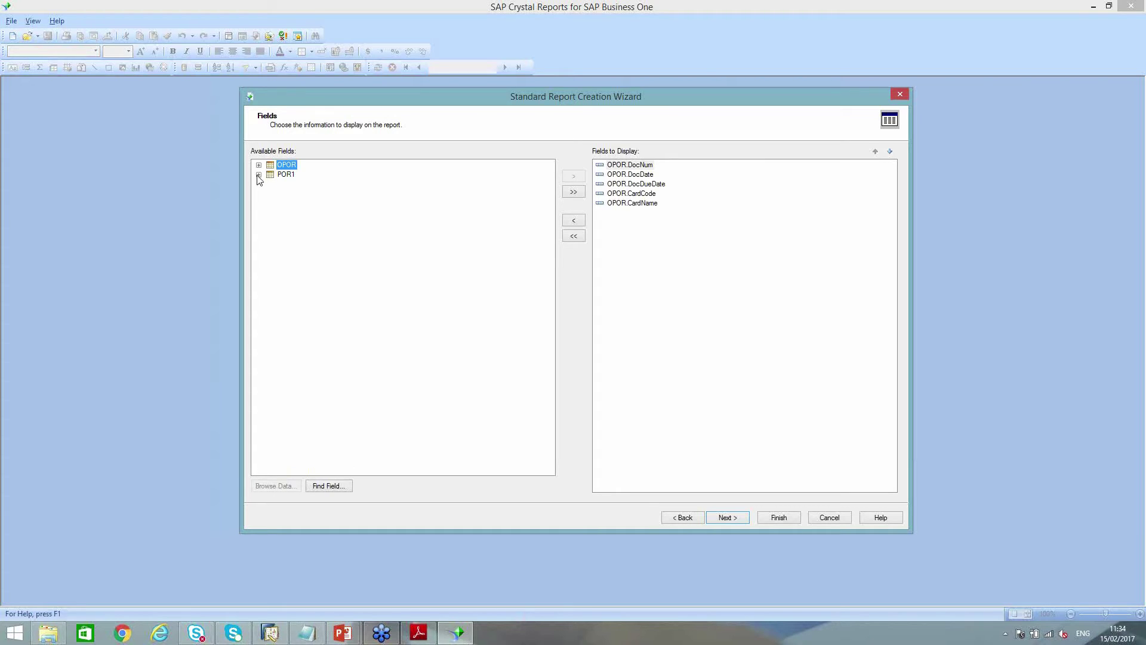
{"action": "left_click", "coordinate": [258, 175]}
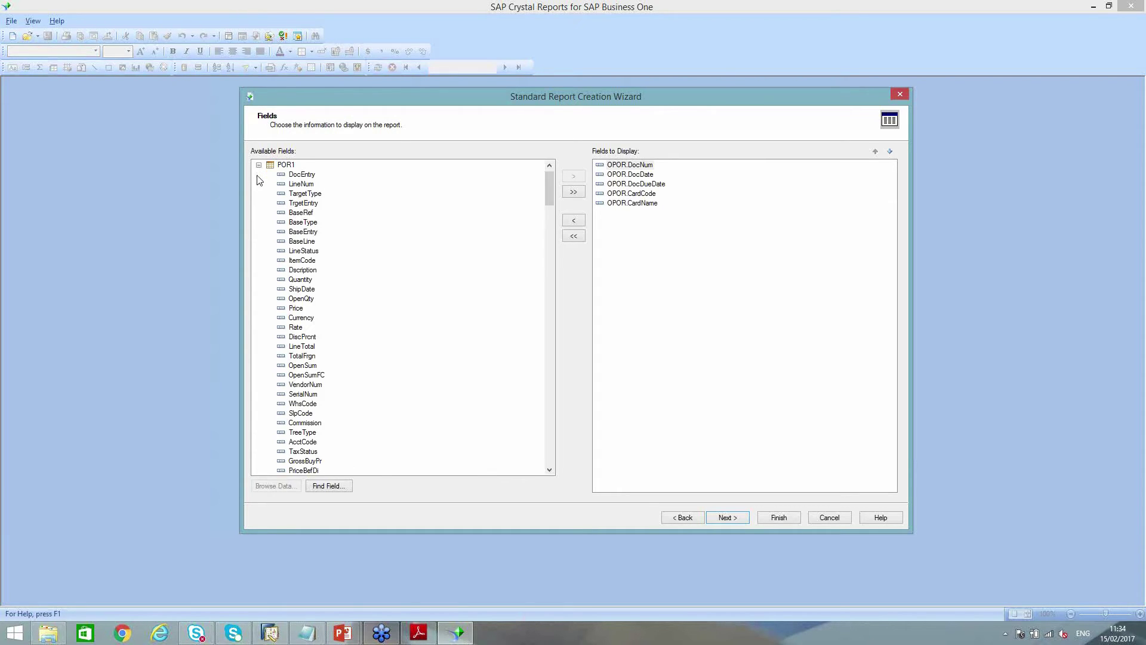
{"action": "double_click", "coordinate": [301, 263]}
{"action": "double_click", "coordinate": [299, 271]}
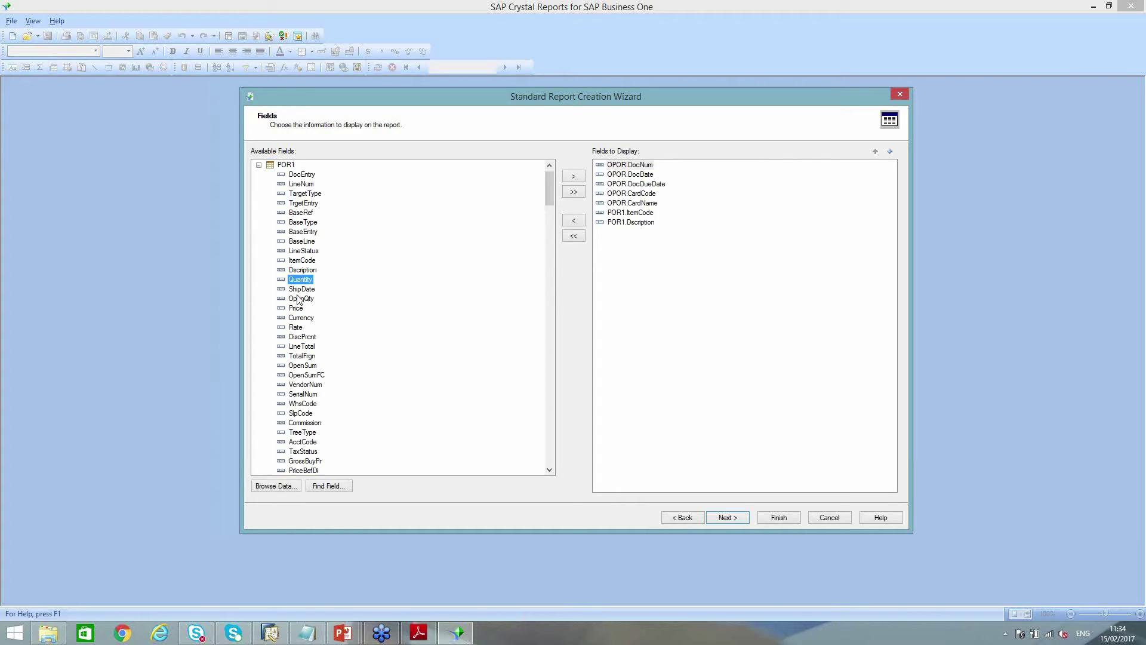
{"action": "double_click", "coordinate": [301, 298]}
{"action": "double_click", "coordinate": [297, 308]}
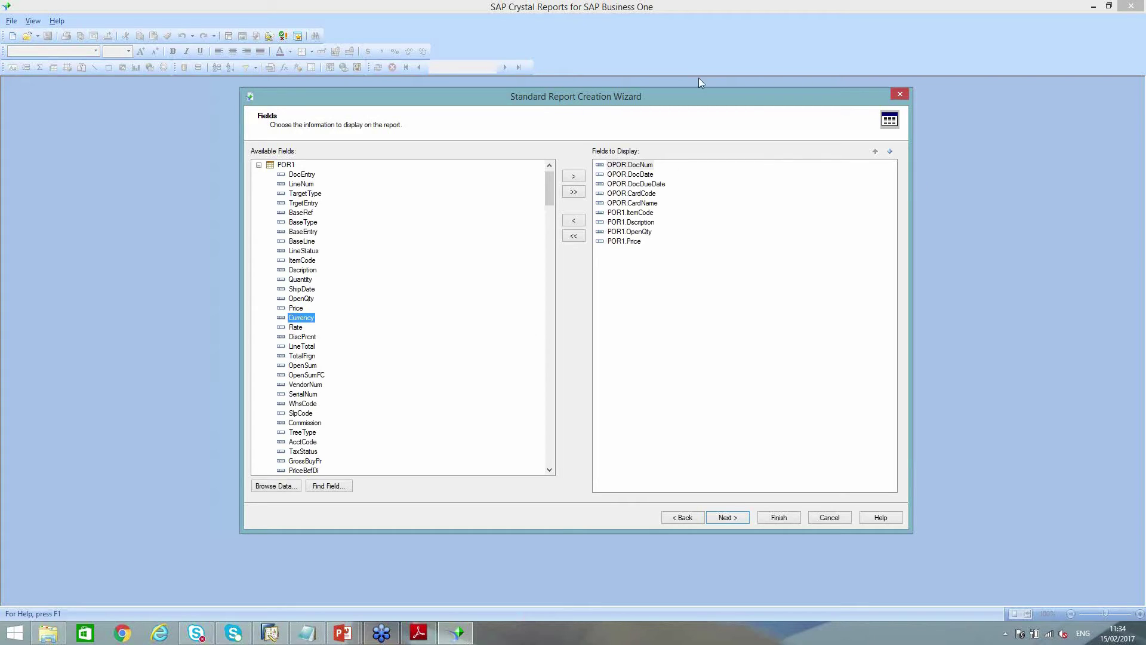
{"action": "left_click", "coordinate": [739, 522]}
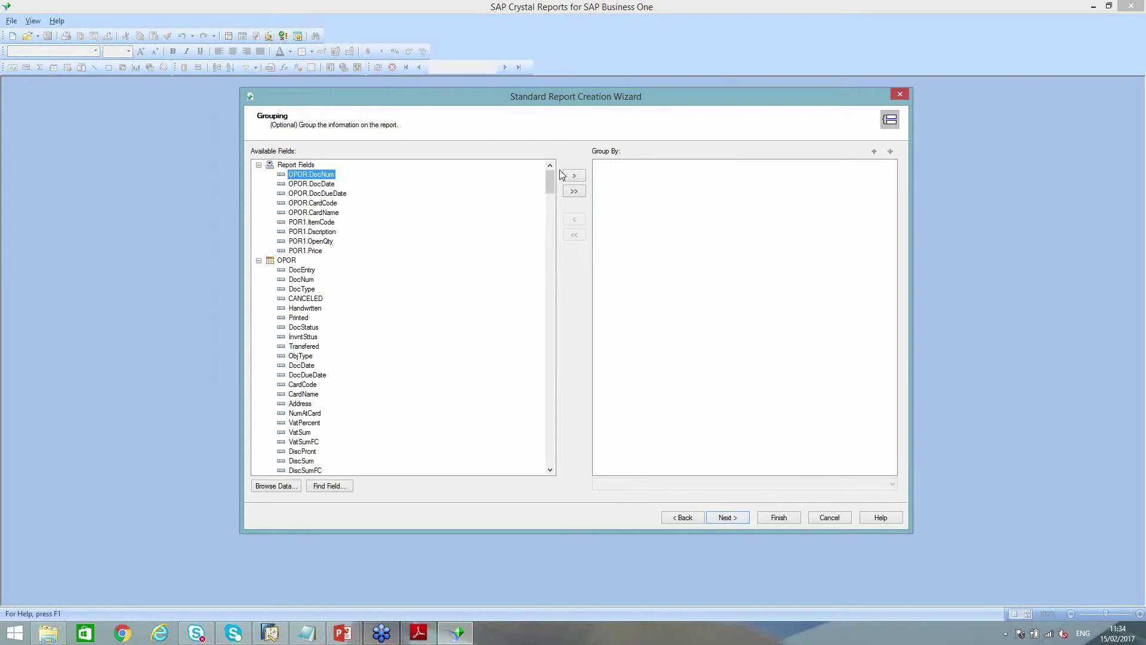
Group by OPOR.CardCode, then OPOR.DocNum, and continue to the Summaries page
{"action": "double_click", "coordinate": [315, 203]}
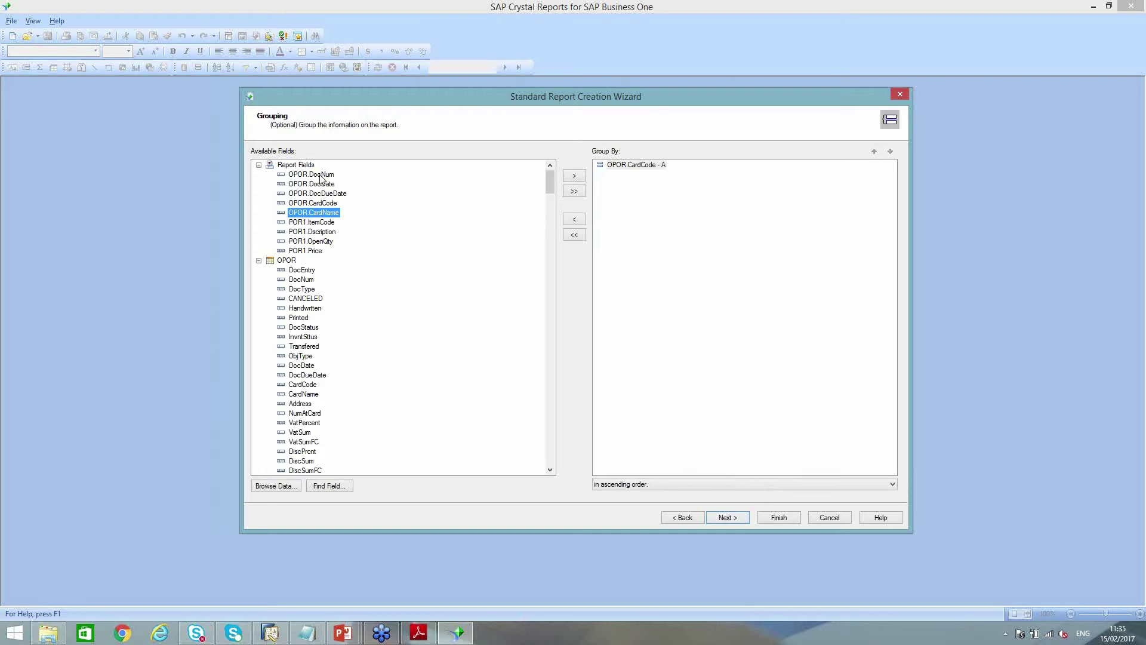
{"action": "left_click_drag", "start_coordinate": [320, 177], "coordinate": [672, 170]}
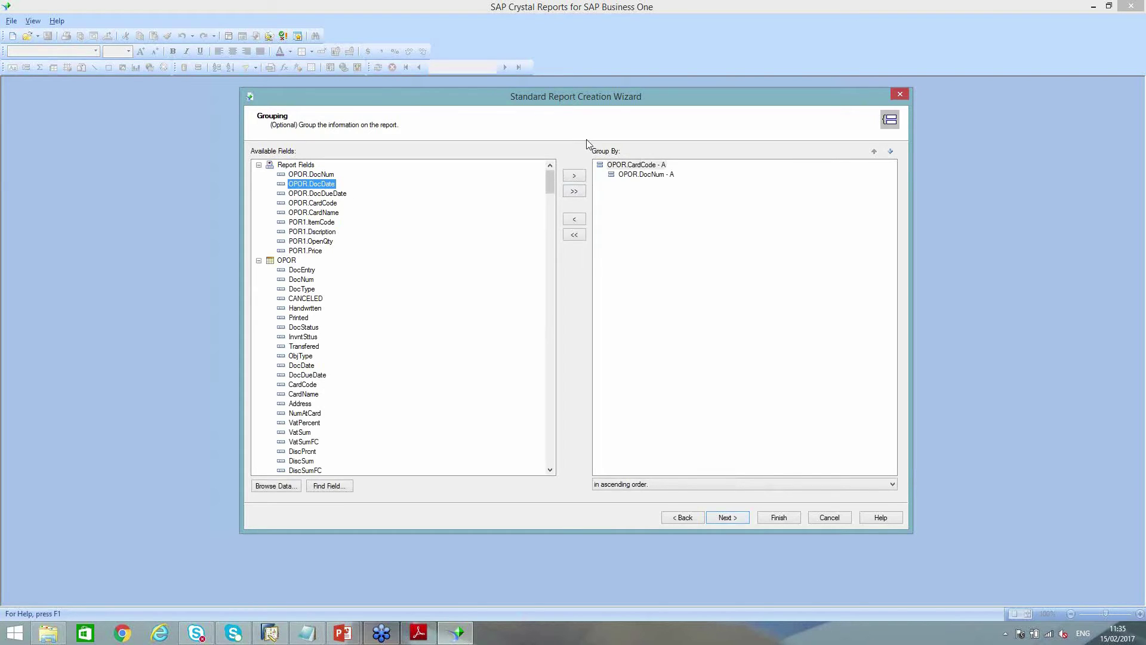
{"action": "left_click", "coordinate": [733, 518]}
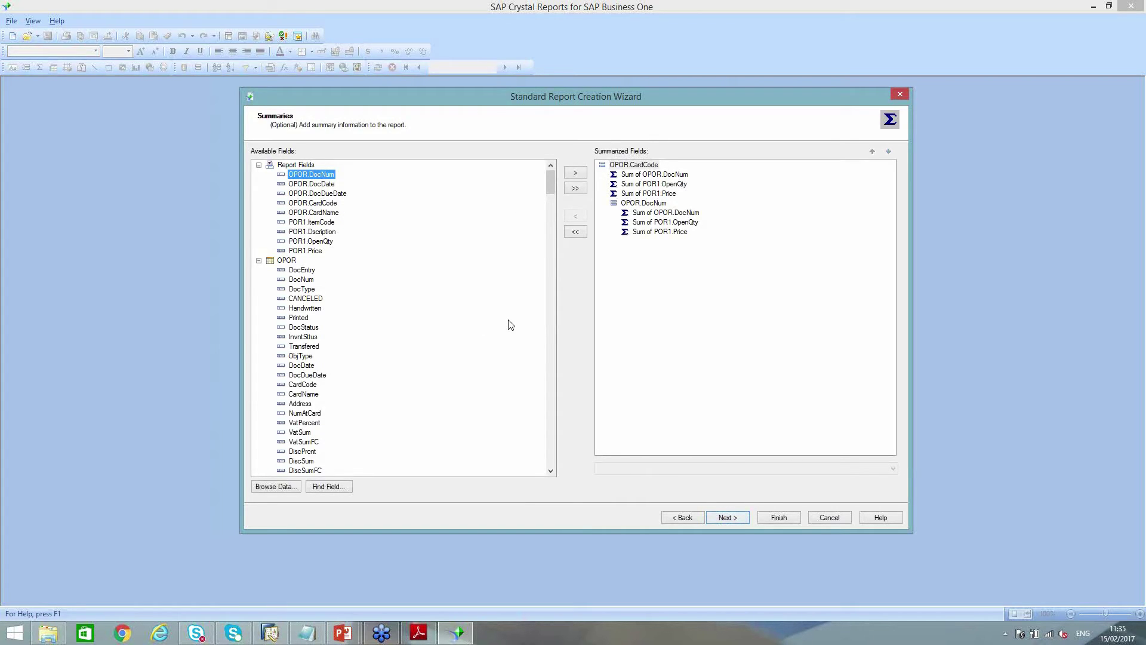
{"action": "left_click", "coordinate": [652, 175]}
Remove the Sum of DocNum, OpenQty and Price from both groups and continue
{"action": "left_click", "coordinate": [654, 183]}
{"action": "left_click", "coordinate": [654, 174]}
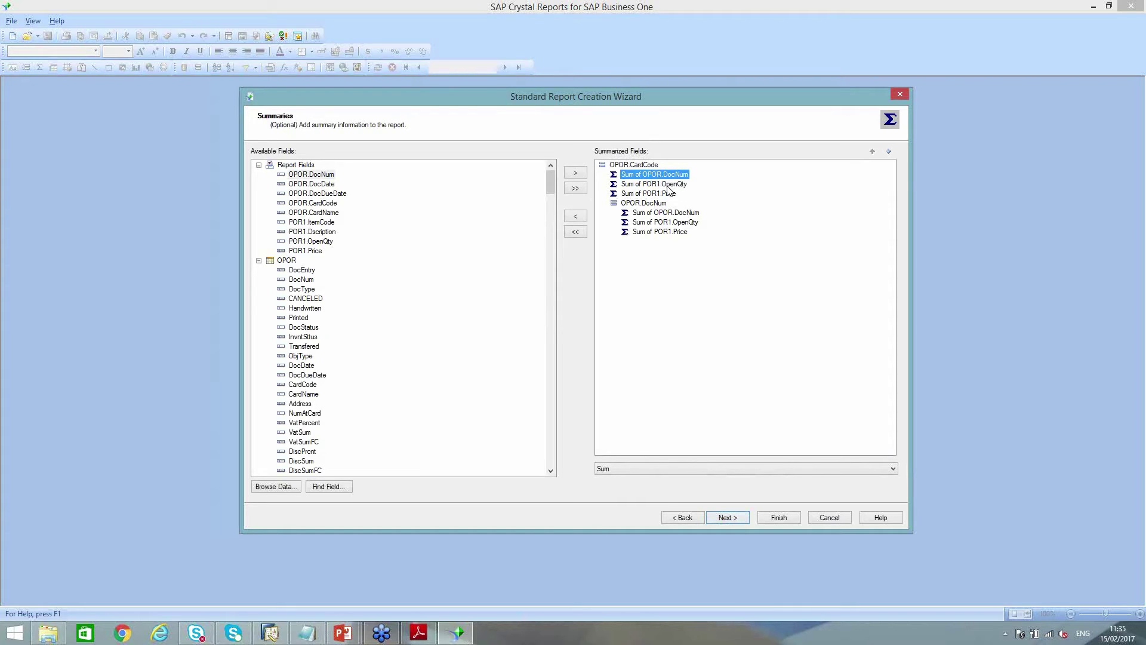
{"action": "left_click", "coordinate": [576, 219]}
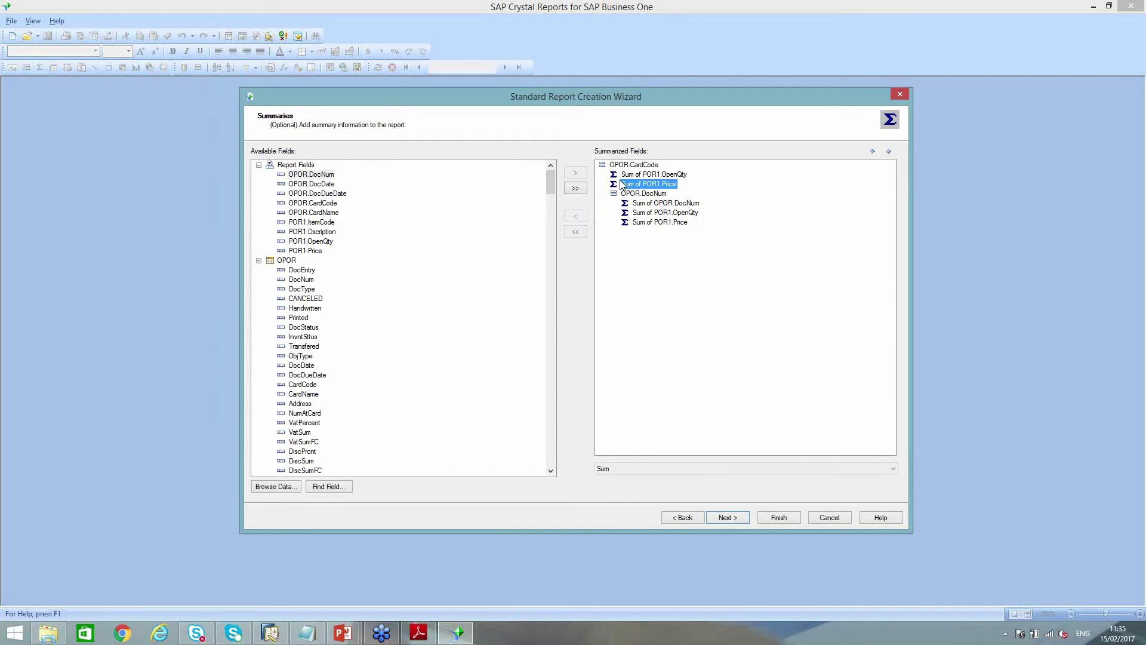
{"action": "left_click", "coordinate": [574, 231]}
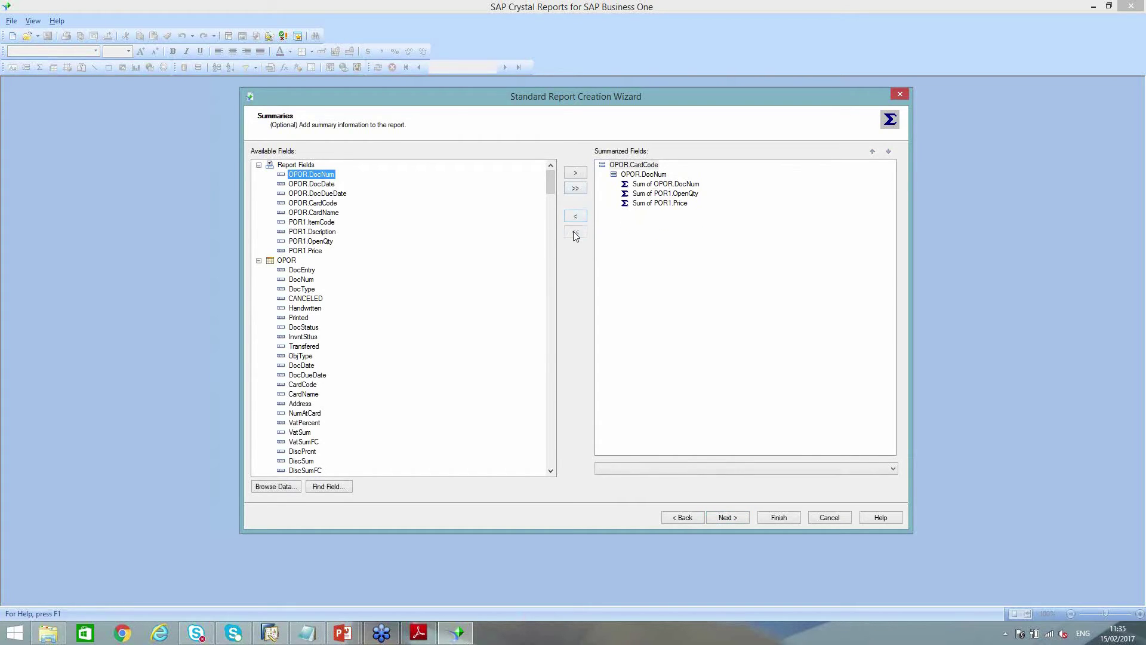
{"action": "left_click", "coordinate": [646, 185]}
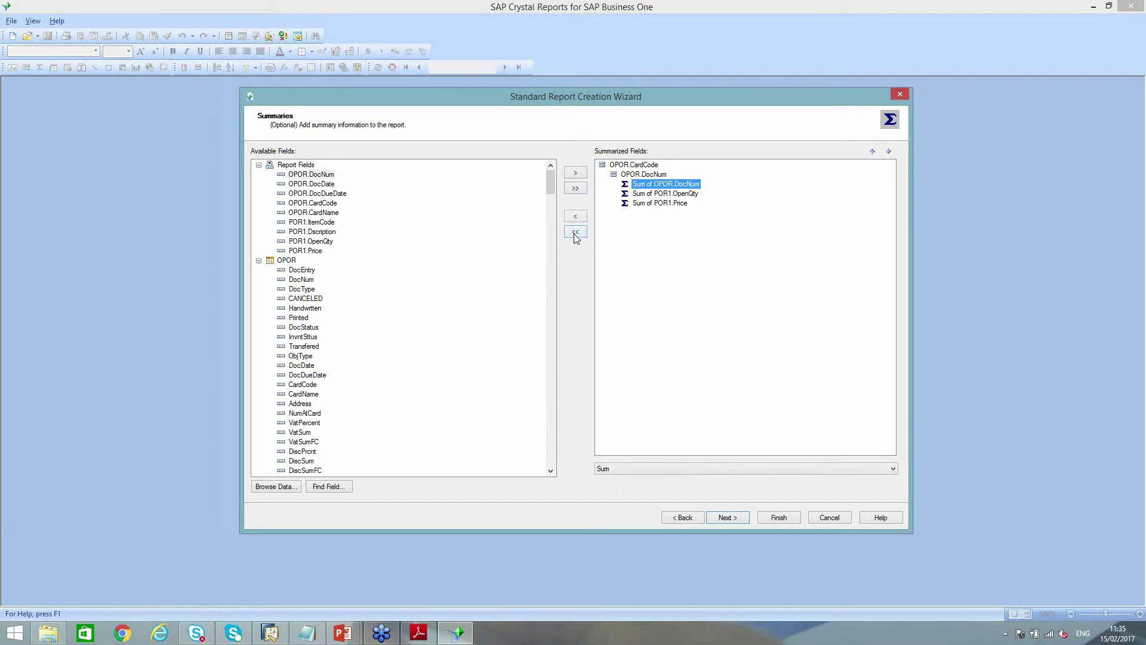
{"action": "left_click", "coordinate": [576, 234]}
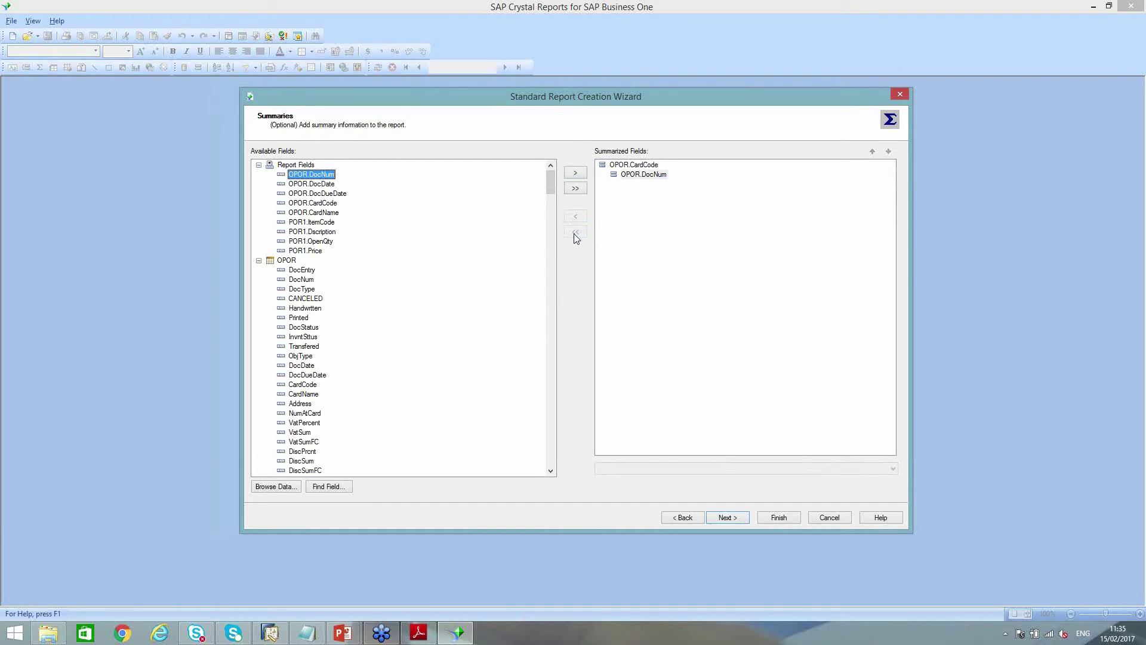
{"action": "left_click", "coordinate": [727, 517]}
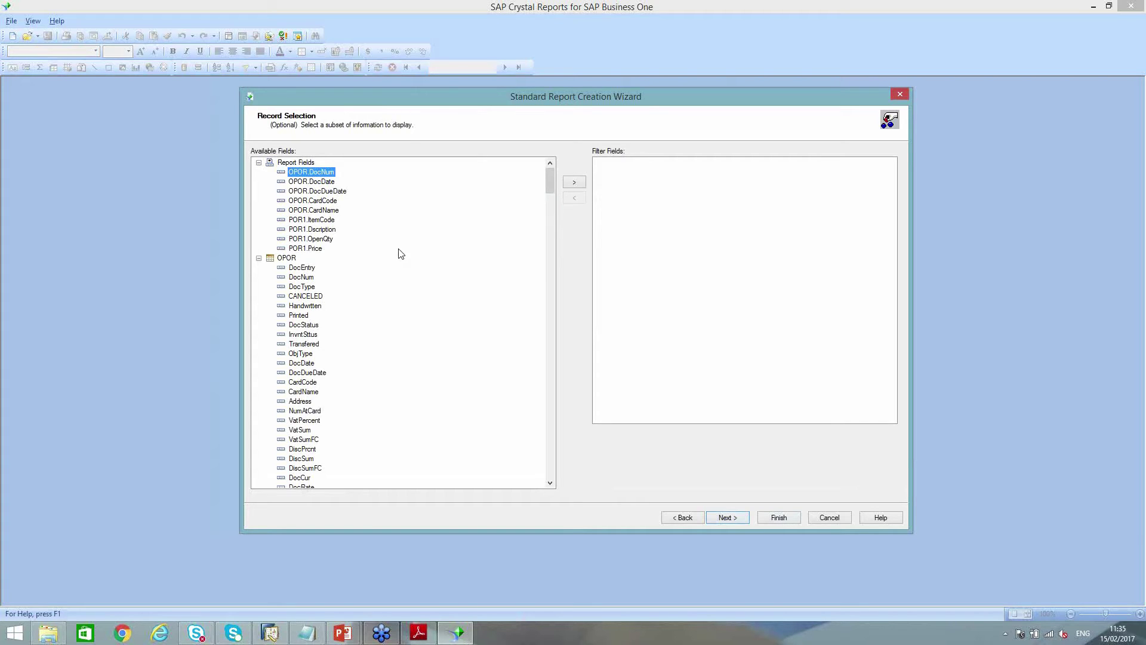
Filter the records to POR1.LineStatus is equal to O and continue
{"action": "left_click", "coordinate": [259, 259]}
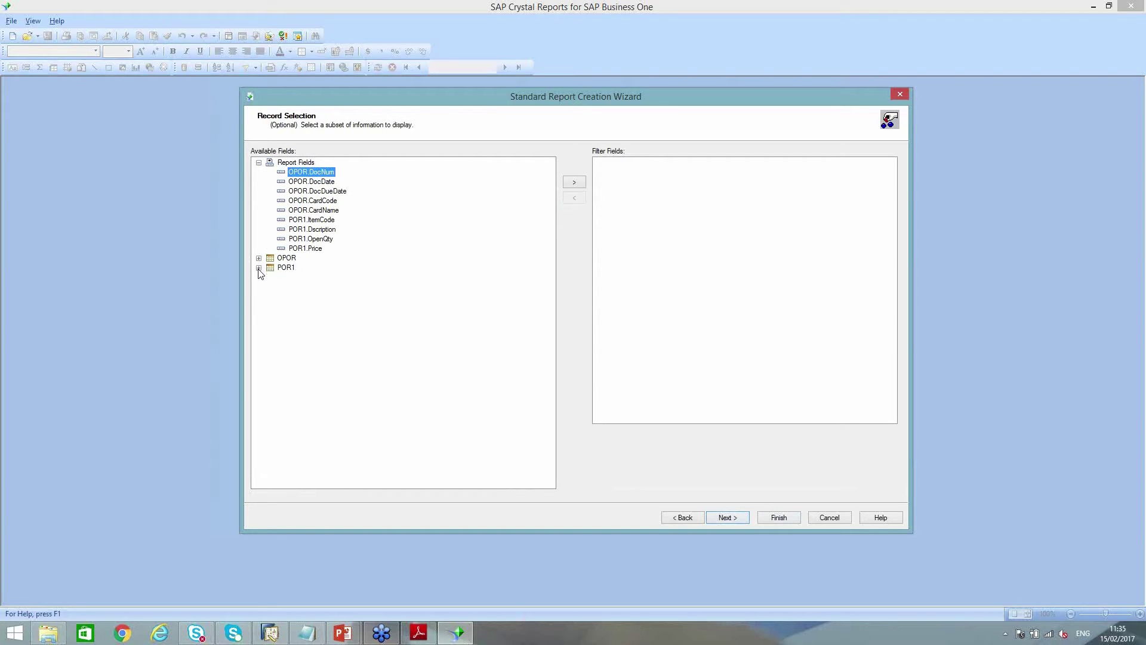
{"action": "left_click", "coordinate": [259, 268]}
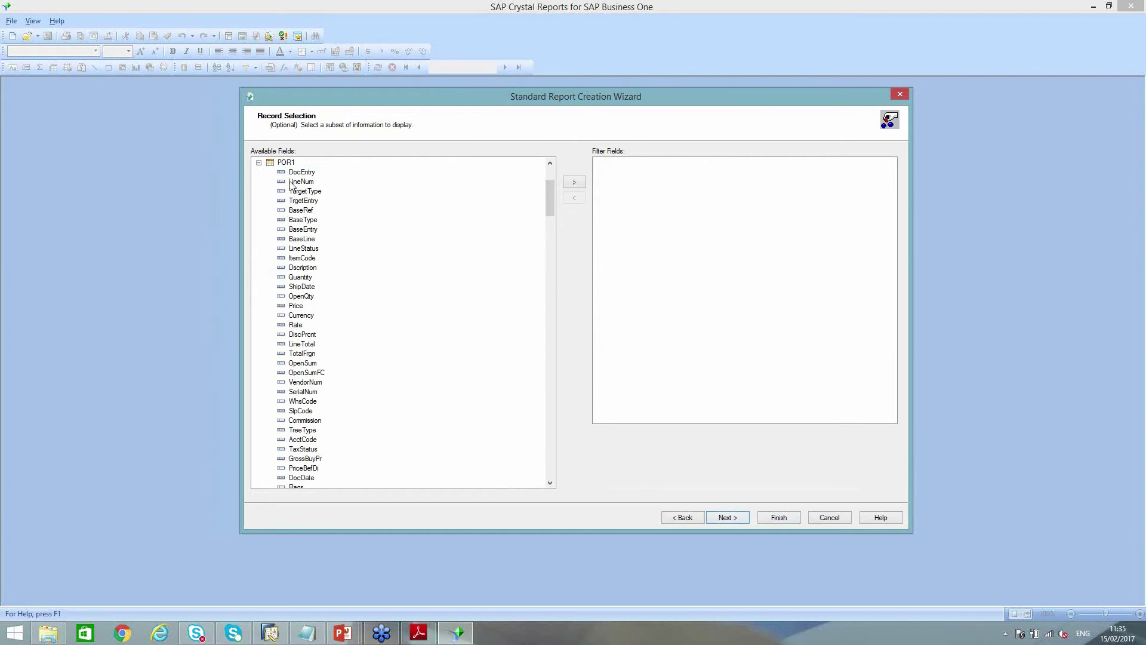
{"action": "left_click", "coordinate": [293, 249]}
{"action": "double_click", "coordinate": [304, 249]}
{"action": "left_click", "coordinate": [658, 434]}
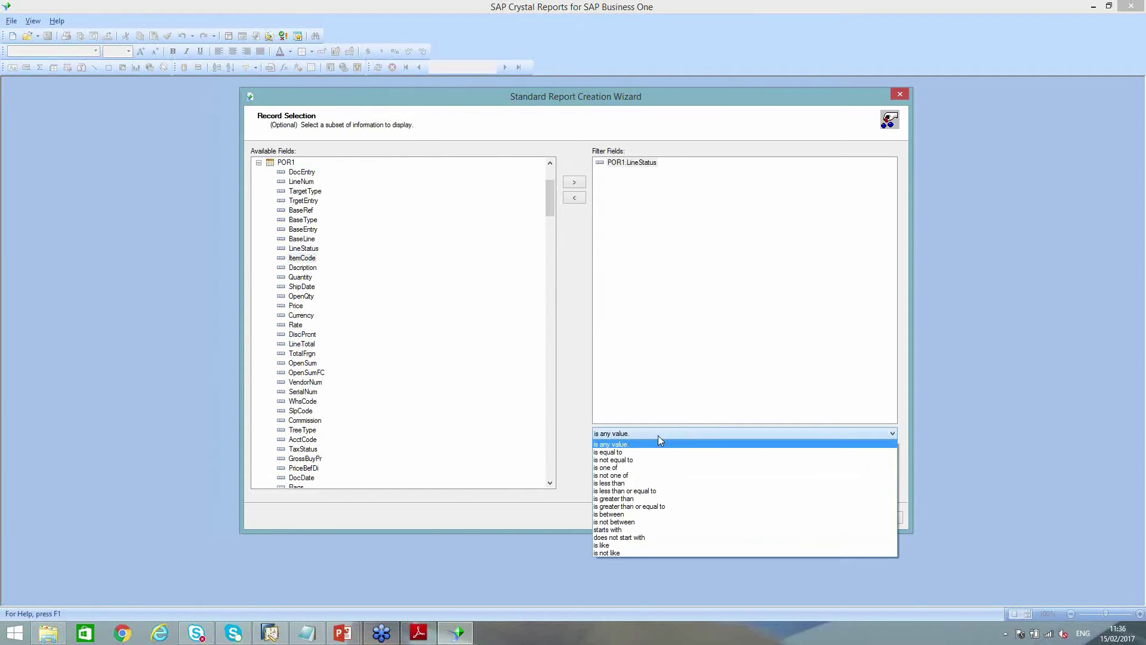
{"action": "left_click", "coordinate": [615, 453]}
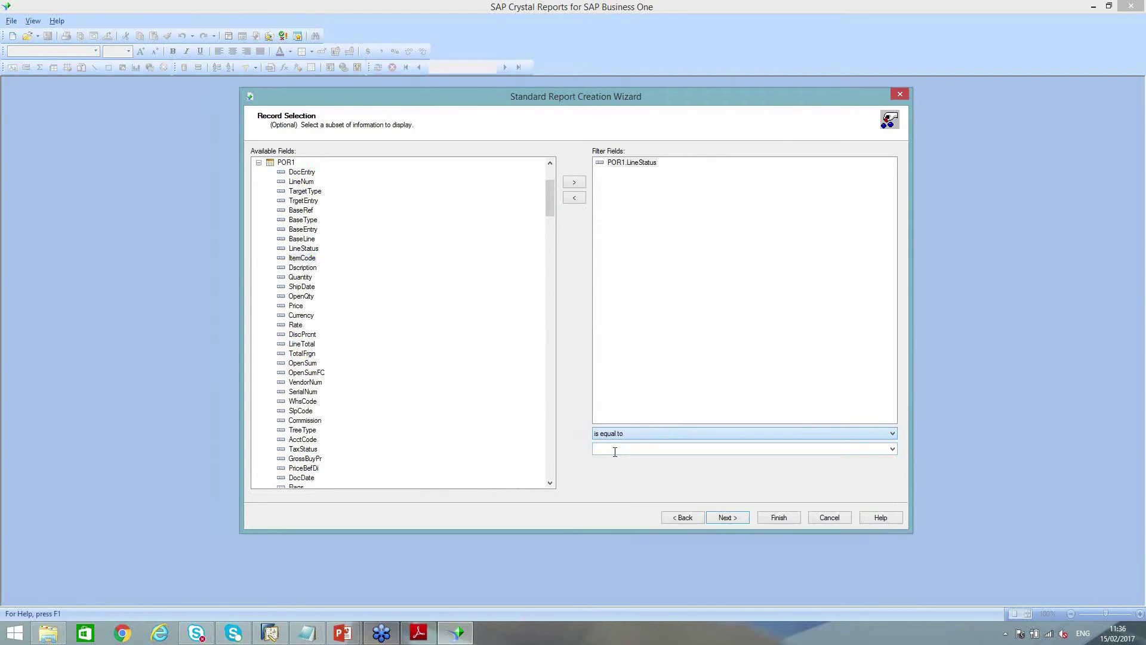
{"action": "left_click", "coordinate": [892, 449]}
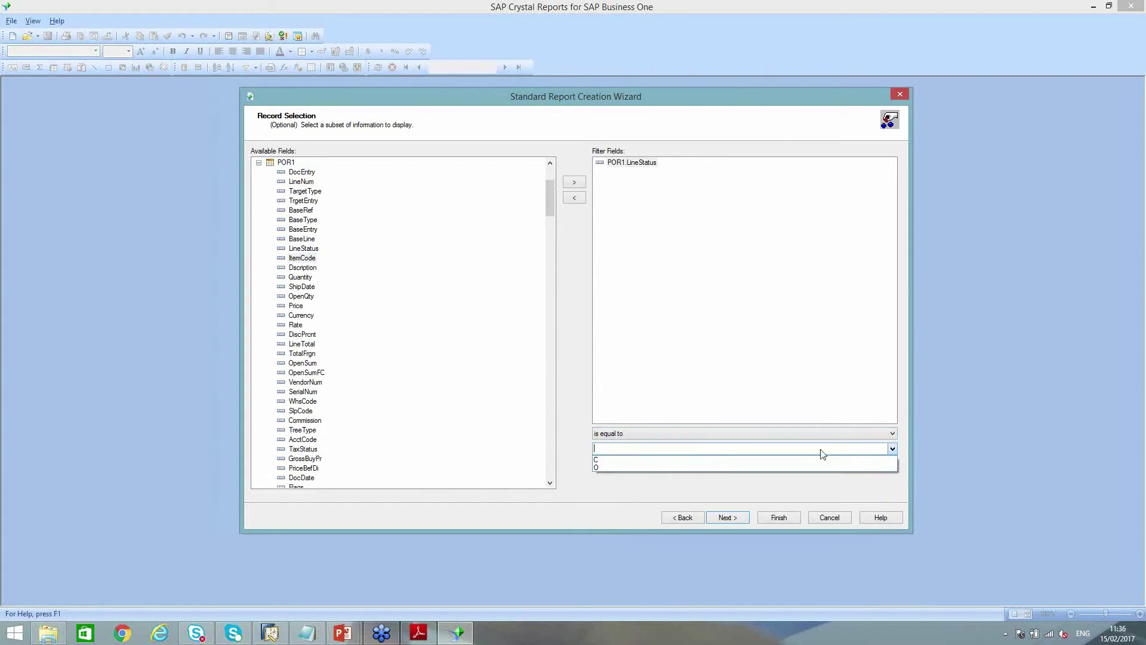
{"action": "left_click", "coordinate": [609, 468]}
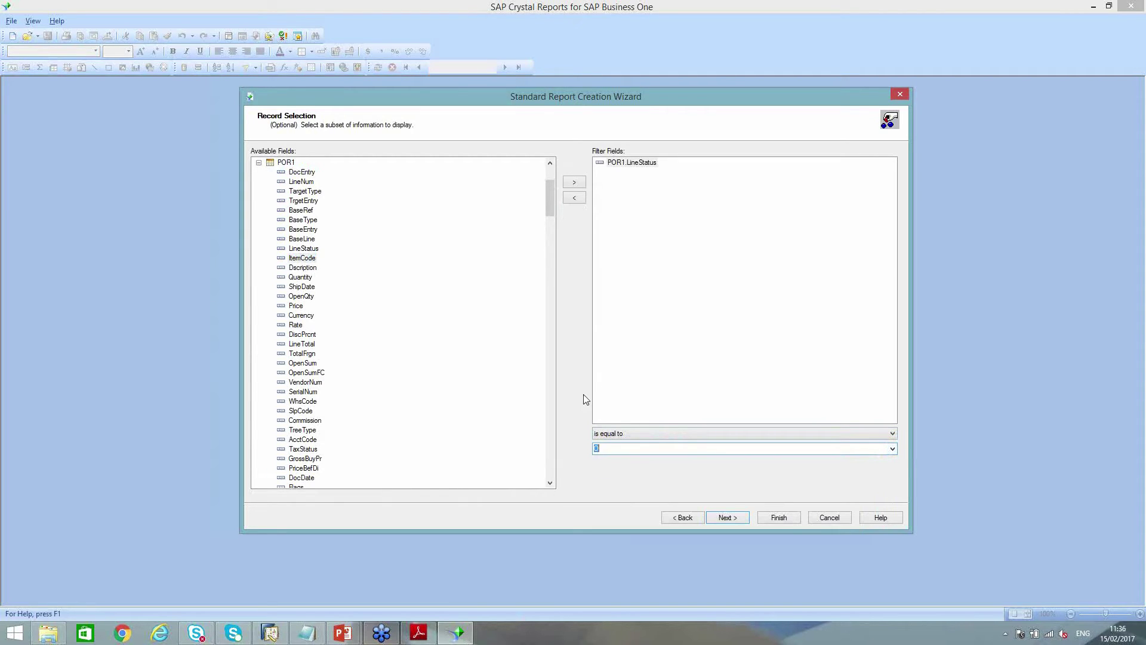
{"action": "left_click", "coordinate": [733, 521]}
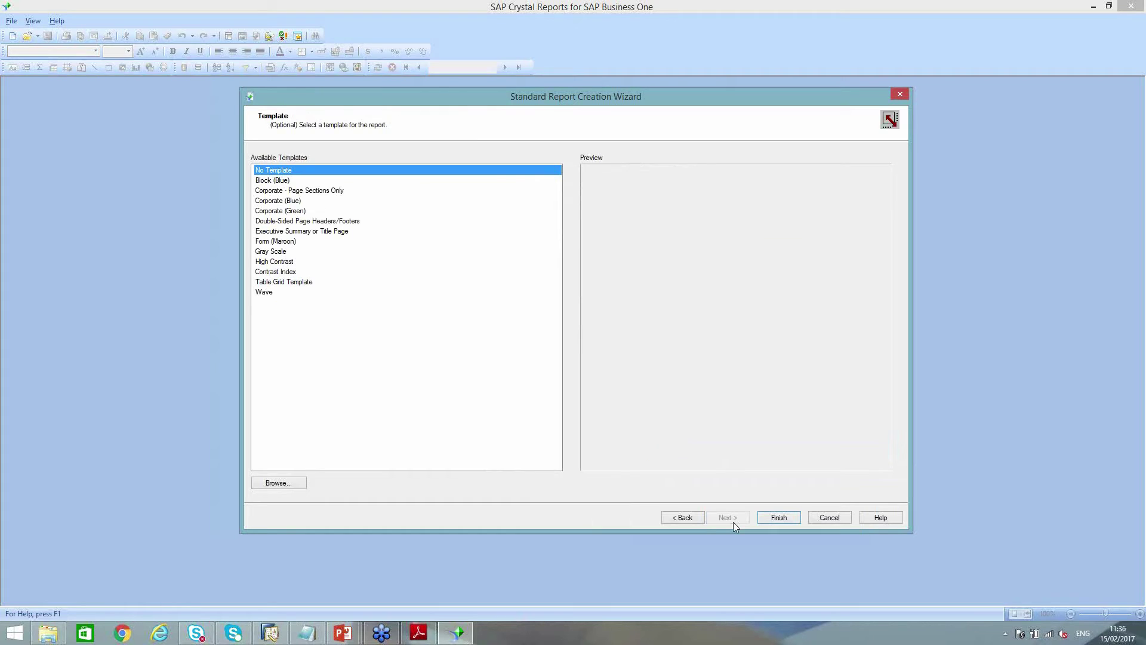
Finish the wizard with the Block (Blue) template, previewing 148 open PO lines
{"action": "left_click", "coordinate": [273, 182]}
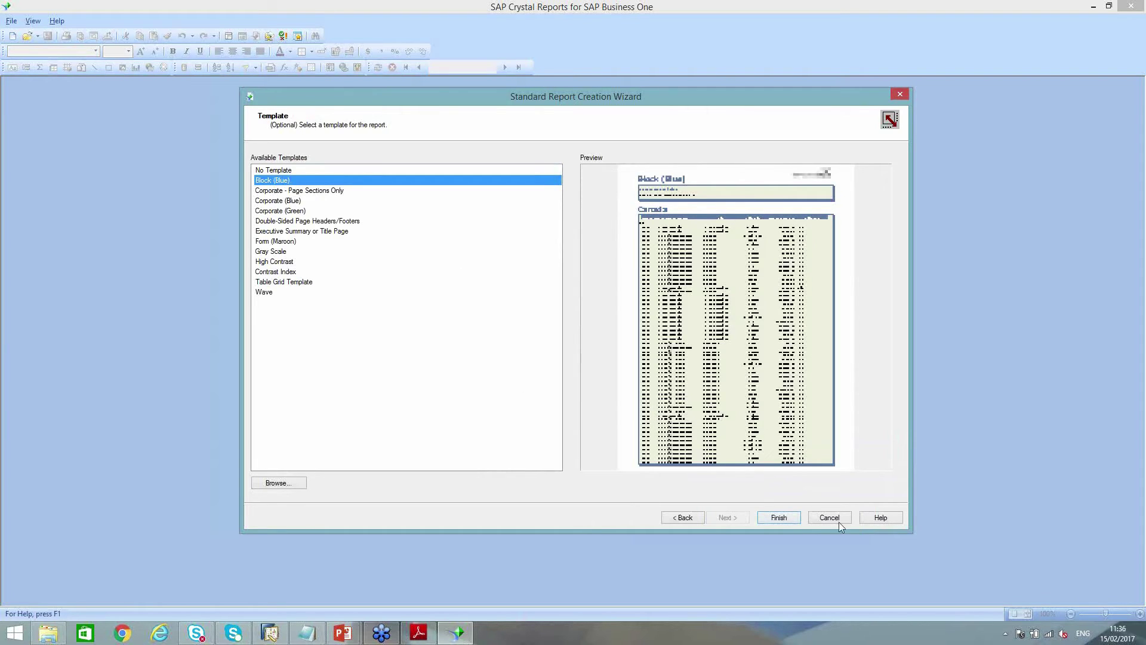
{"action": "left_click", "coordinate": [779, 517]}
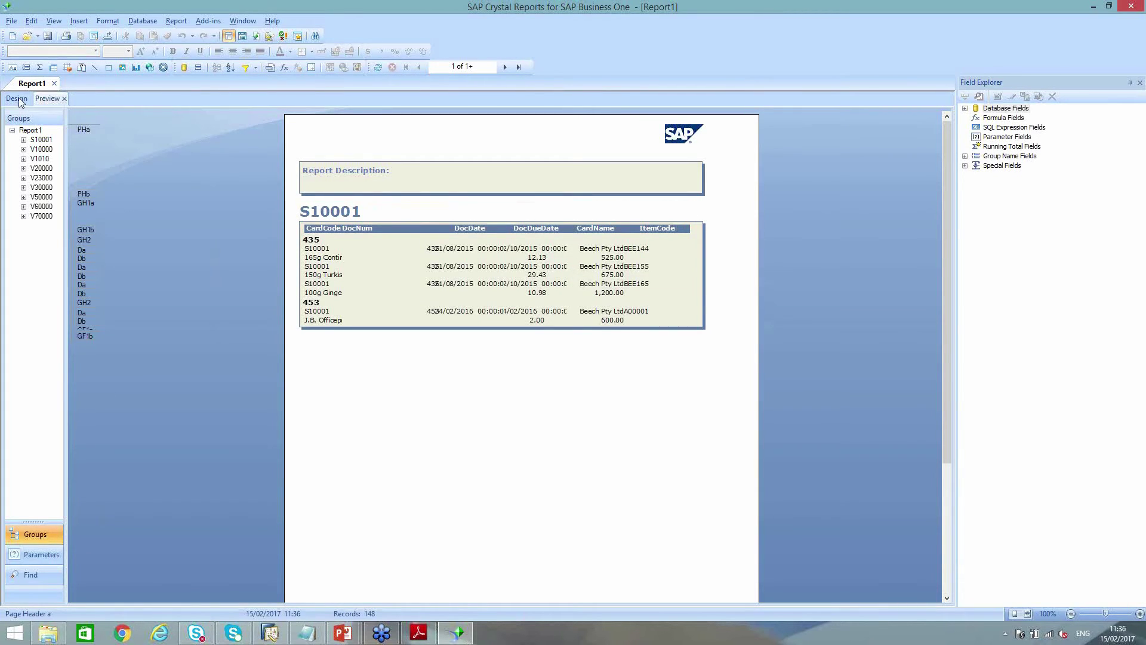
{"action": "left_click", "coordinate": [11, 21]}
Set the page to A4 landscape in Page Setup and switch to the Design view
{"action": "left_click", "coordinate": [37, 150]}
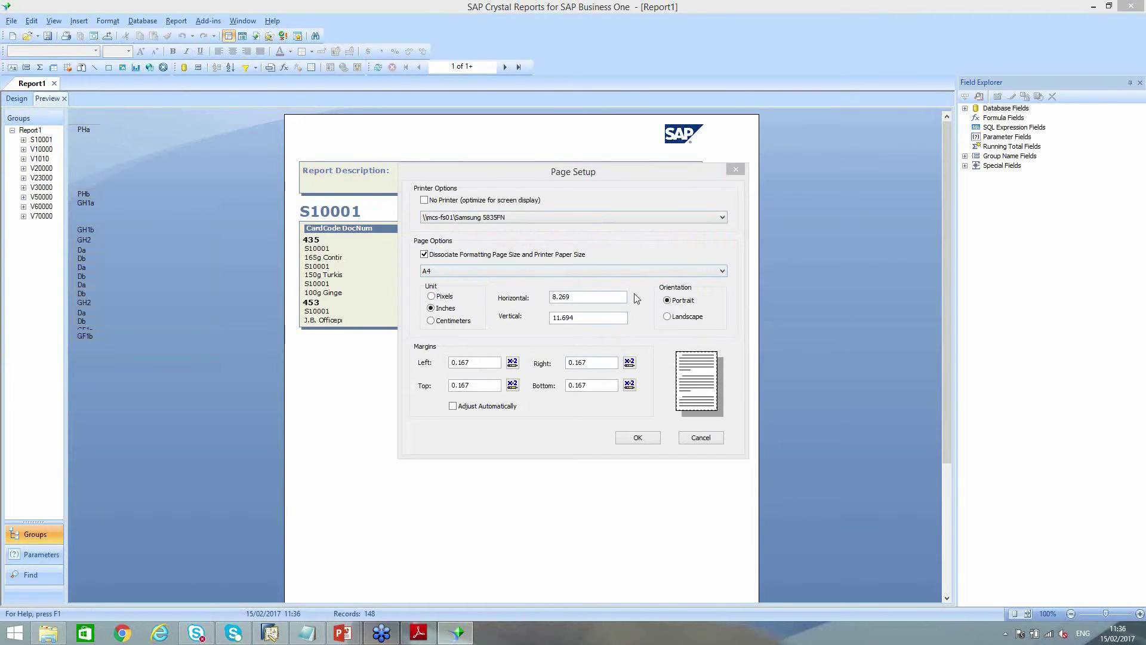
{"action": "left_click", "coordinate": [667, 317]}
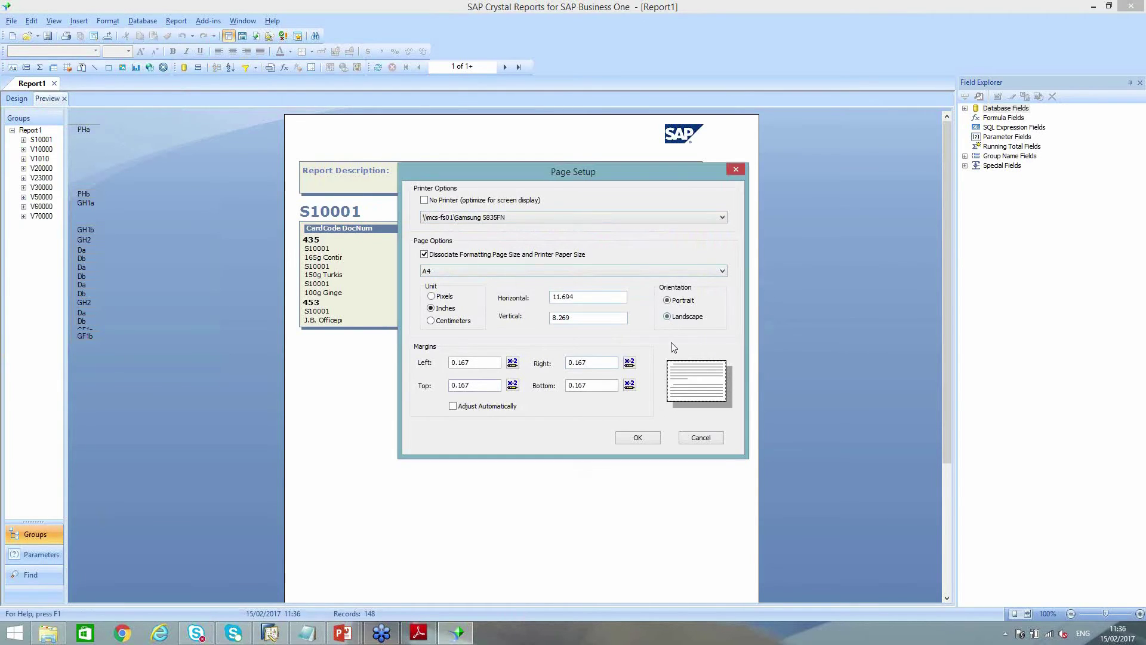
{"action": "left_click", "coordinate": [642, 438]}
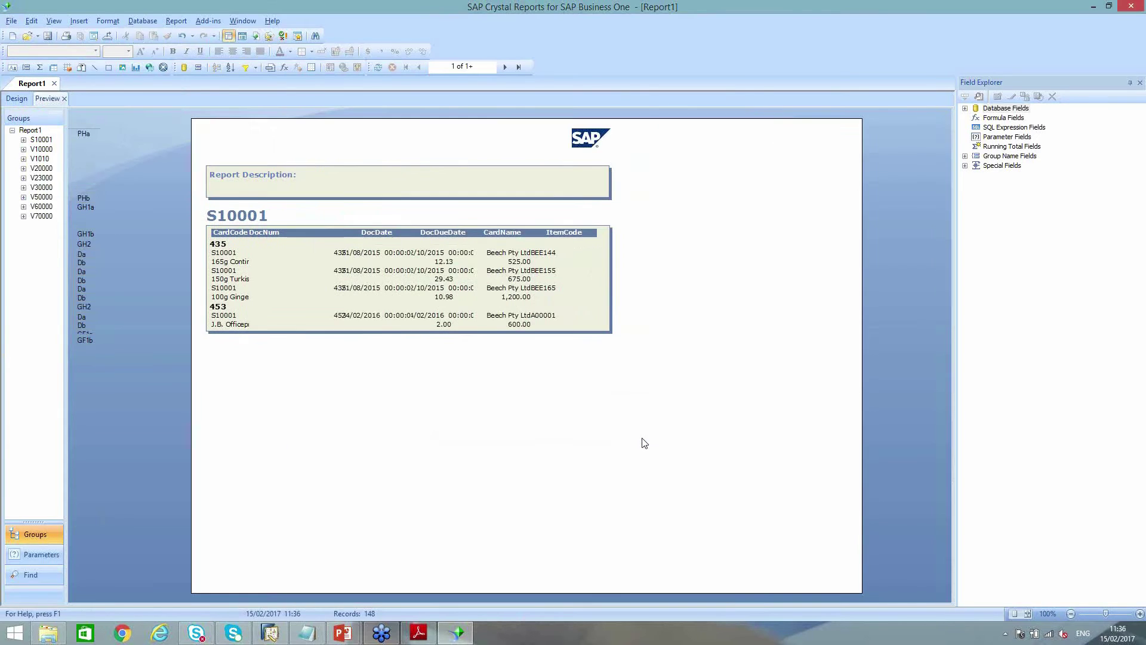
{"action": "left_click", "coordinate": [19, 98]}
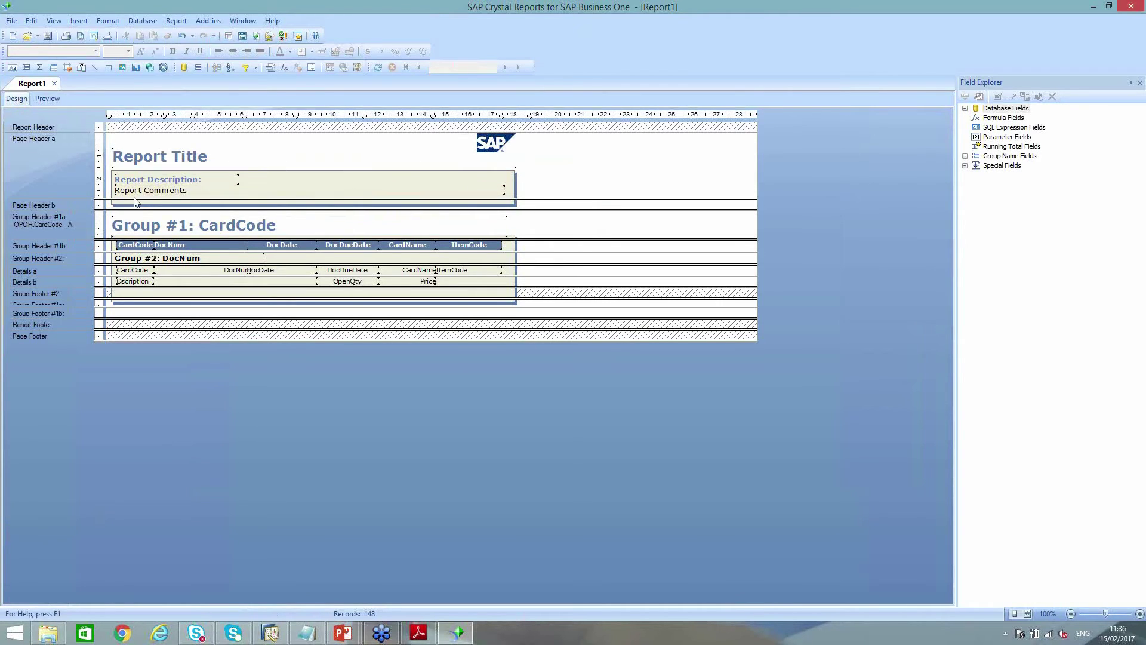
Set the Group #1 CardCode heading font size to 12 point
{"action": "left_click", "coordinate": [192, 232]}
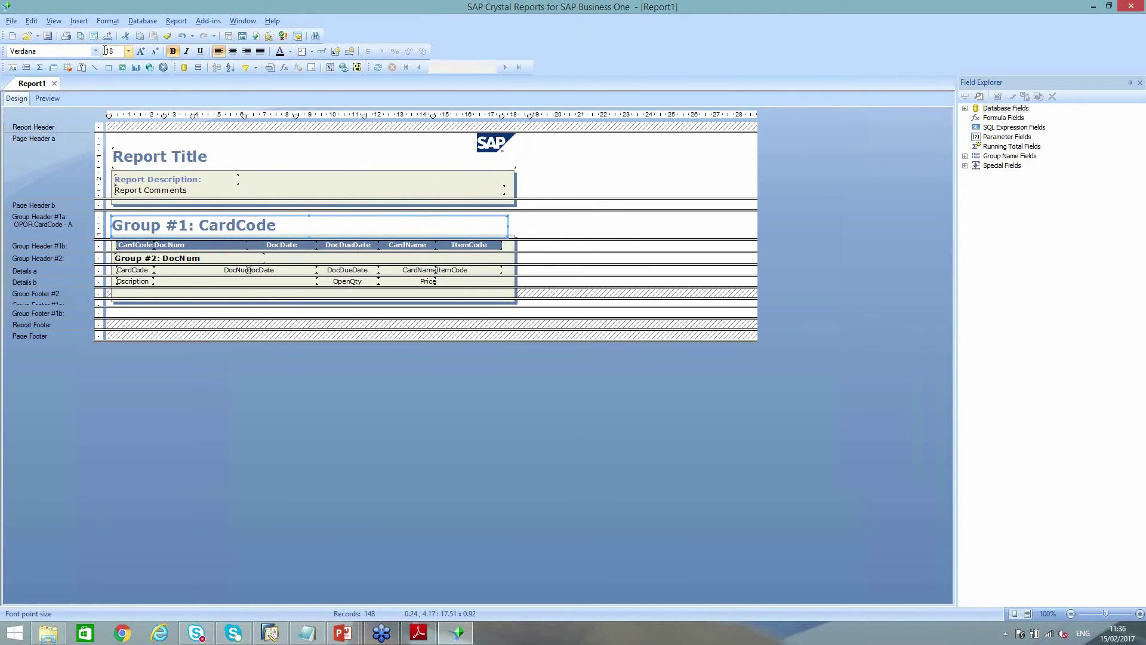
{"action": "left_click", "coordinate": [128, 52]}
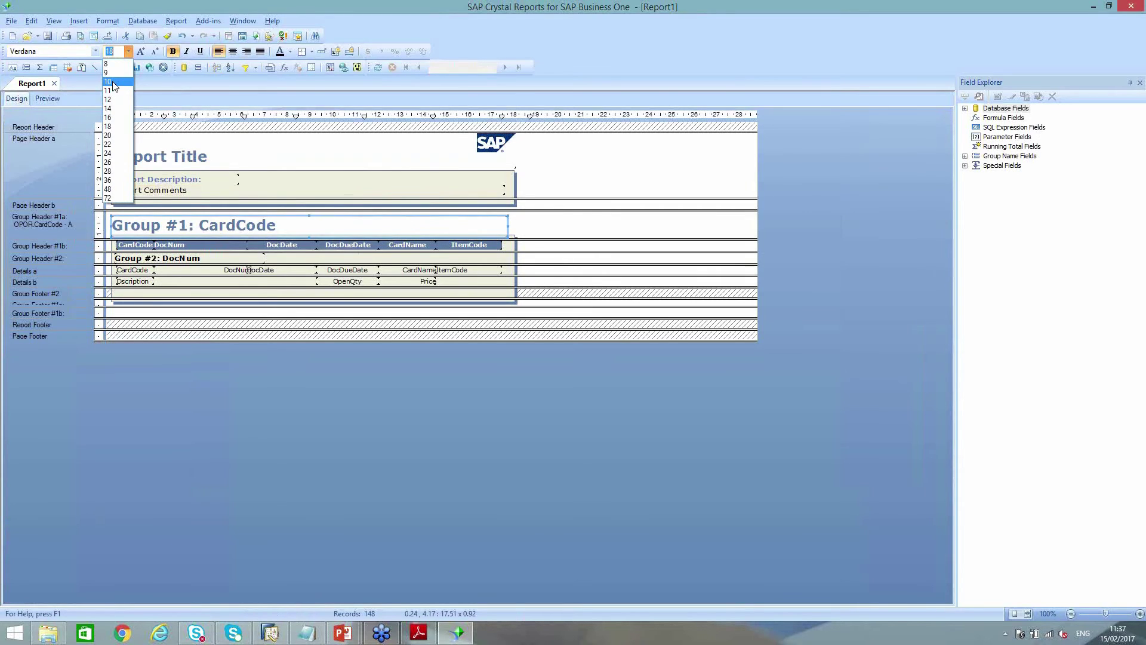
{"action": "left_click", "coordinate": [115, 81]}
{"action": "left_click", "coordinate": [128, 52]}
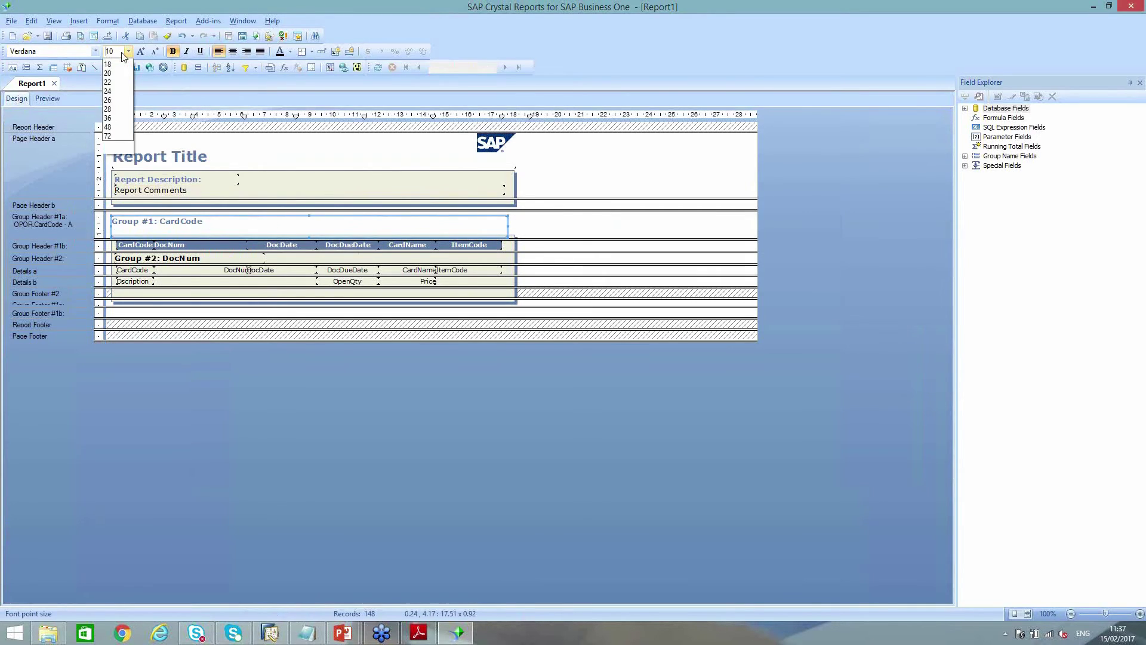
{"action": "left_click", "coordinate": [111, 100]}
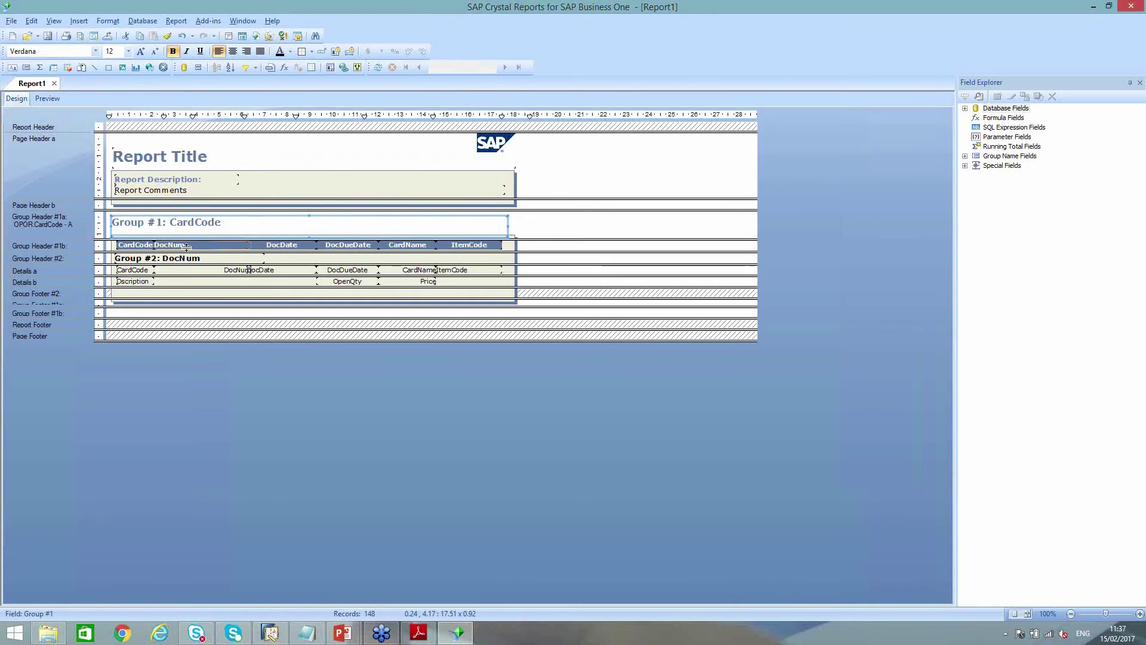
Compare the heading sizes and preview the repeated S10001 CardCode values, then return to Design
{"action": "left_click", "coordinate": [144, 259]}
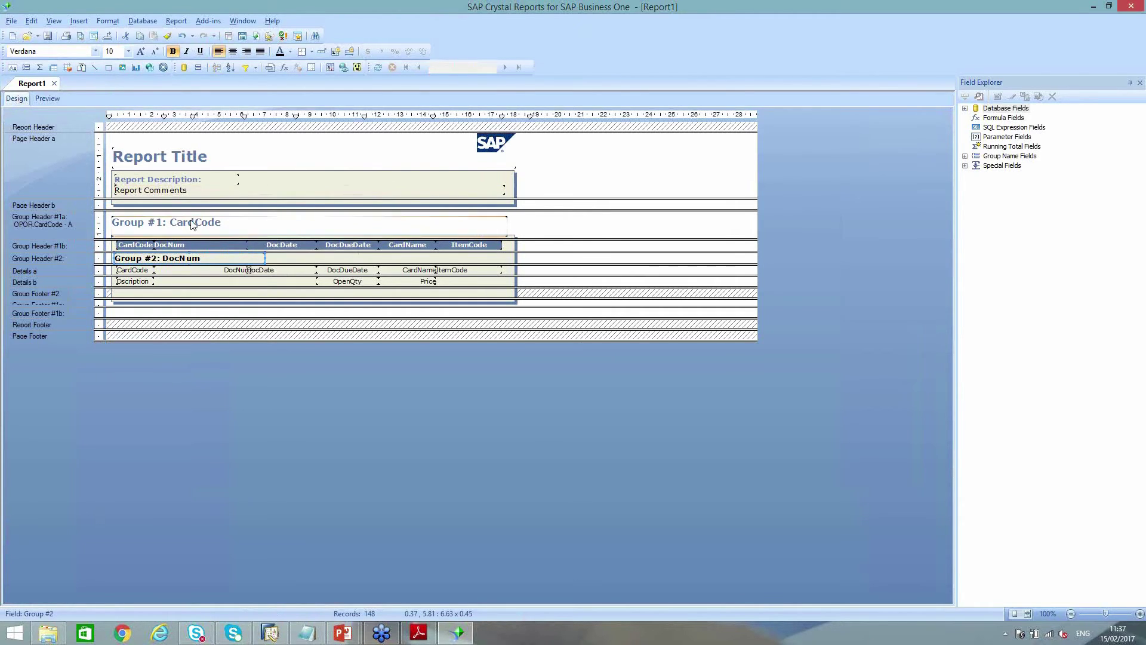
{"action": "left_click", "coordinate": [248, 222]}
{"action": "left_click", "coordinate": [142, 270]}
{"action": "left_click", "coordinate": [47, 98]}
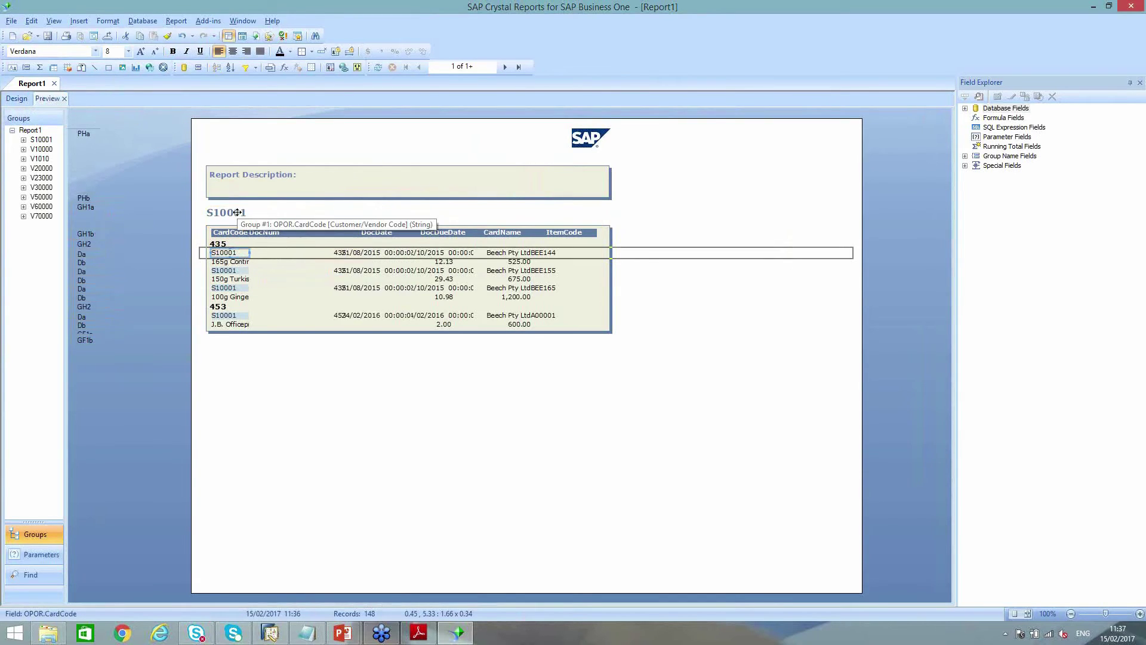
{"action": "left_click", "coordinate": [232, 271]}
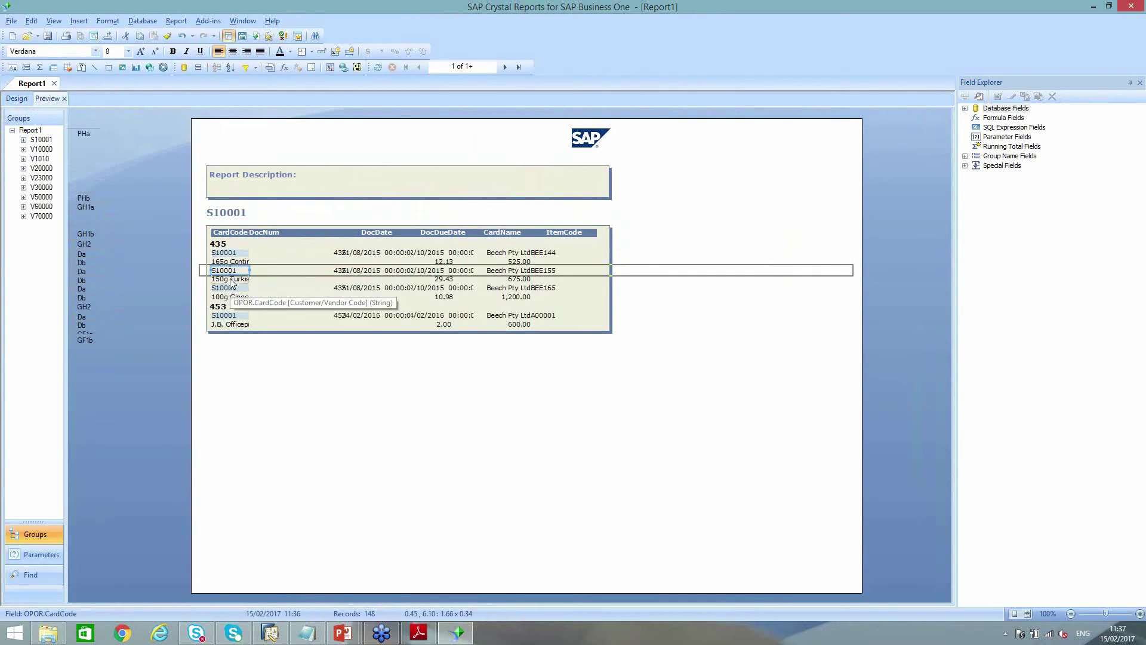
{"action": "left_click", "coordinate": [231, 289]}
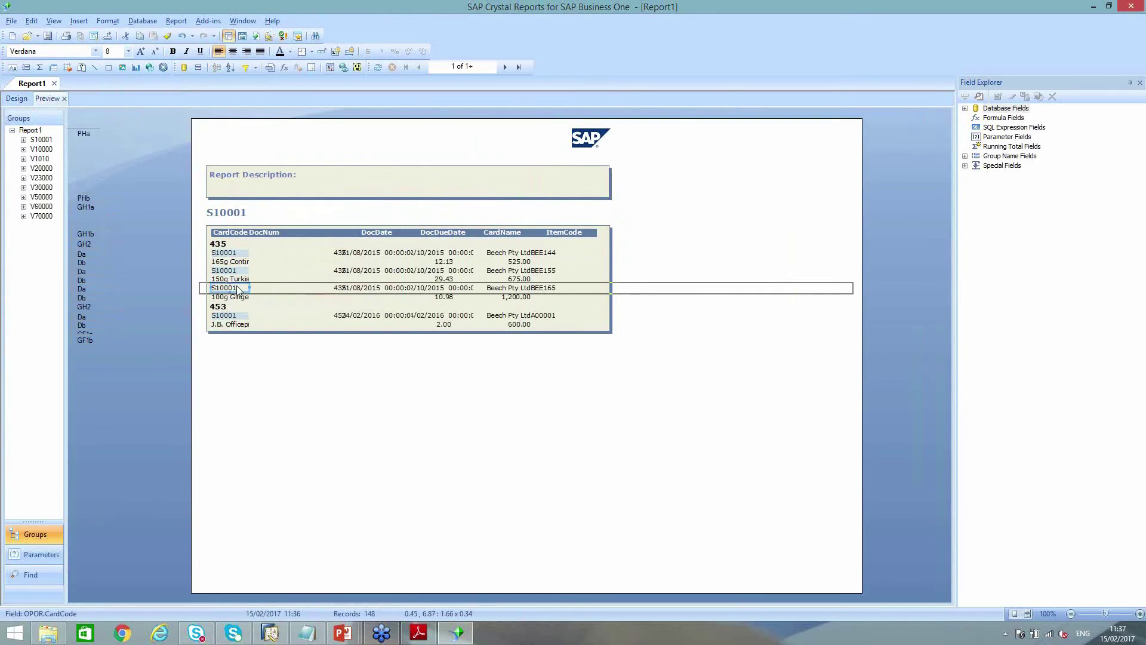
{"action": "left_click", "coordinate": [18, 100]}
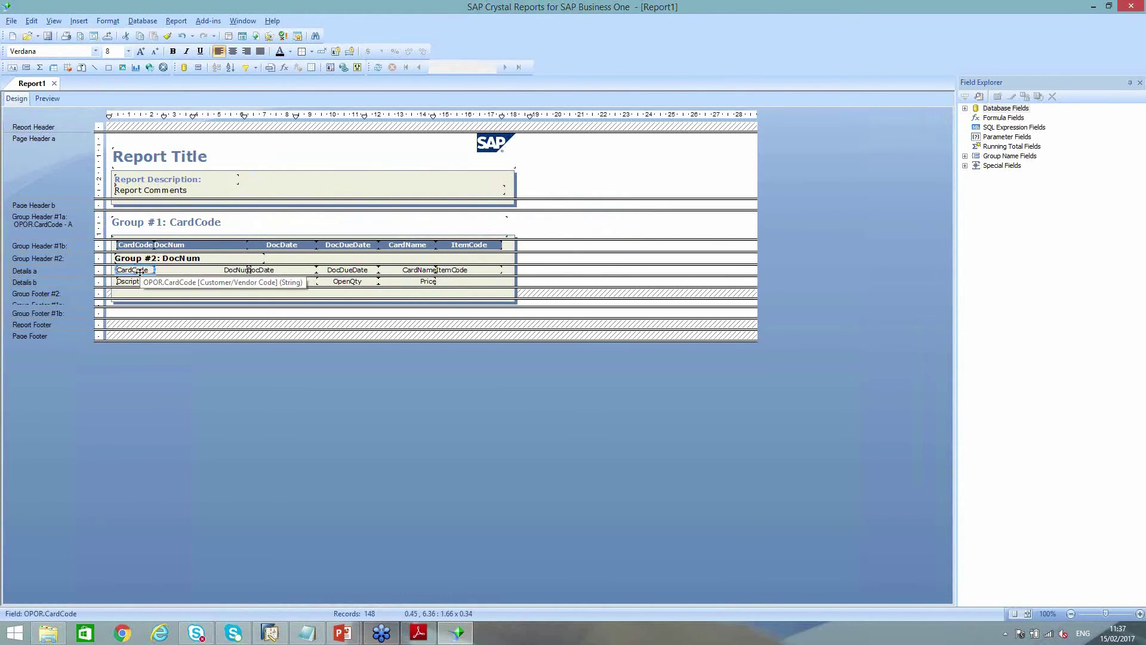
Delete the CardCode detail column and move CardName into the supplier group header
{"action": "key", "text": "Delete"}
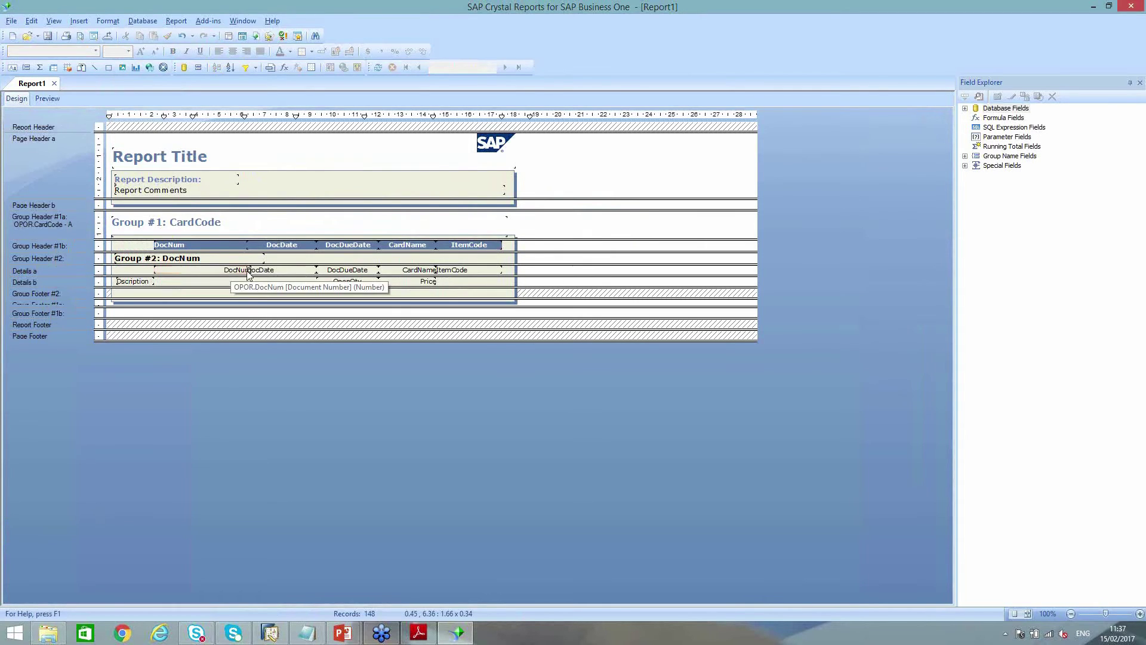
{"action": "left_click", "coordinate": [418, 270]}
{"action": "key", "text": "Delete"}
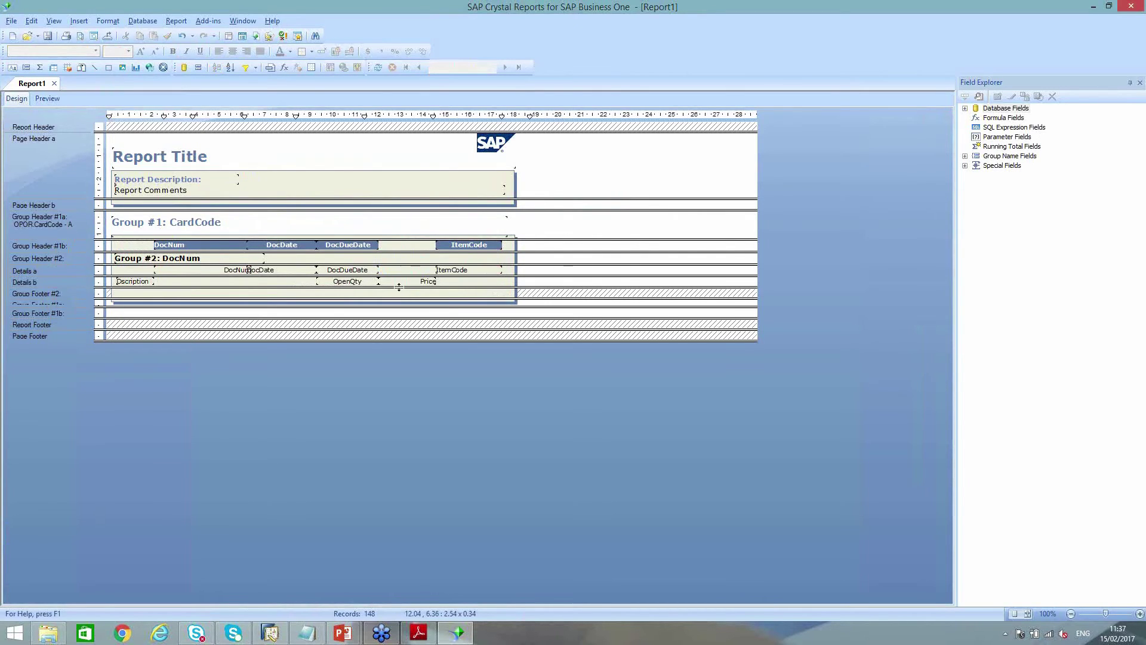
{"action": "key", "text": "ctrl+z"}
{"action": "left_click", "coordinate": [409, 271]}
{"action": "left_click_drag", "start_coordinate": [410, 271], "coordinate": [267, 223]}
Narrow the group title, copy its style onto CardName with Format Painter, and widen CardName
{"action": "left_click", "coordinate": [212, 226]}
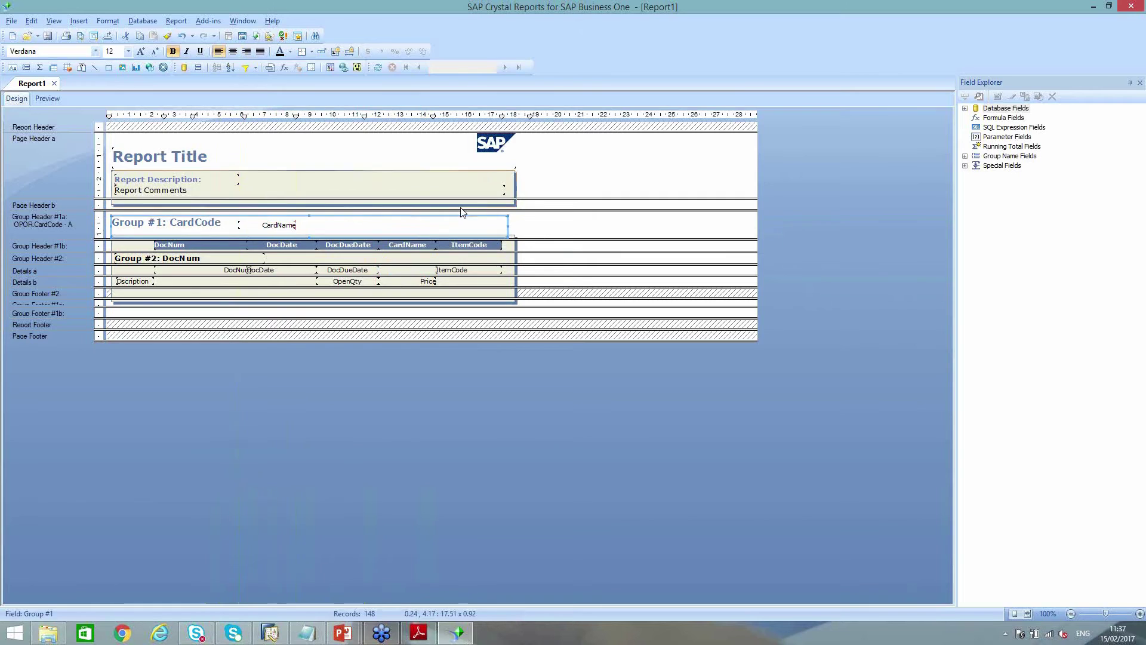
{"action": "left_click_drag", "start_coordinate": [508, 225], "coordinate": [226, 225]}
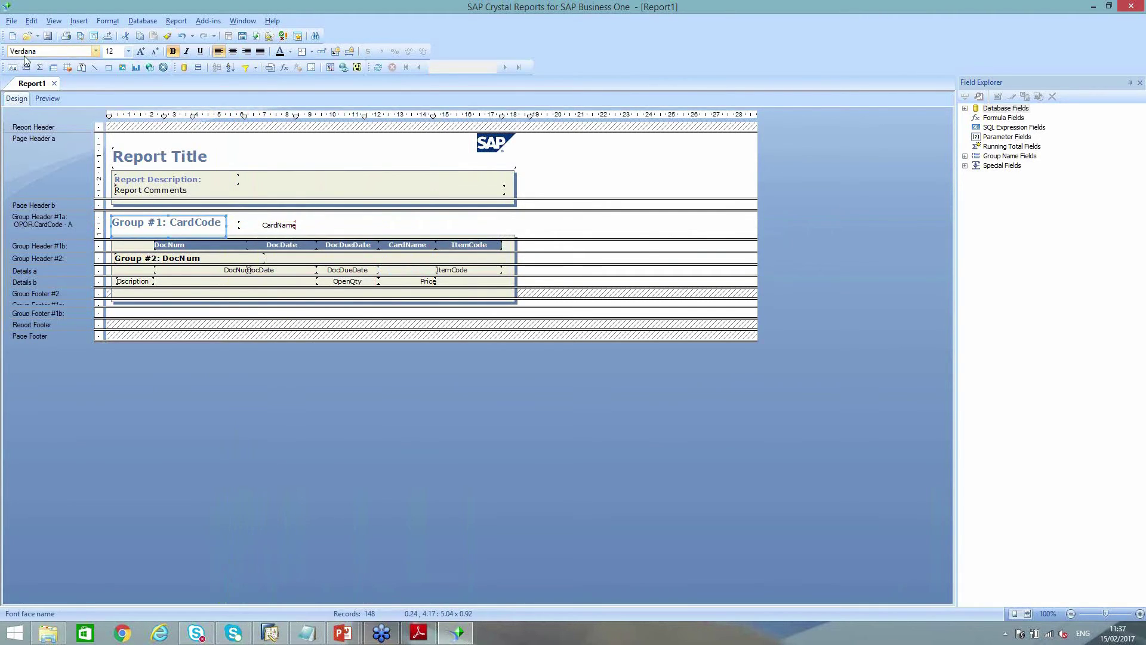
{"action": "left_click", "coordinate": [167, 37]}
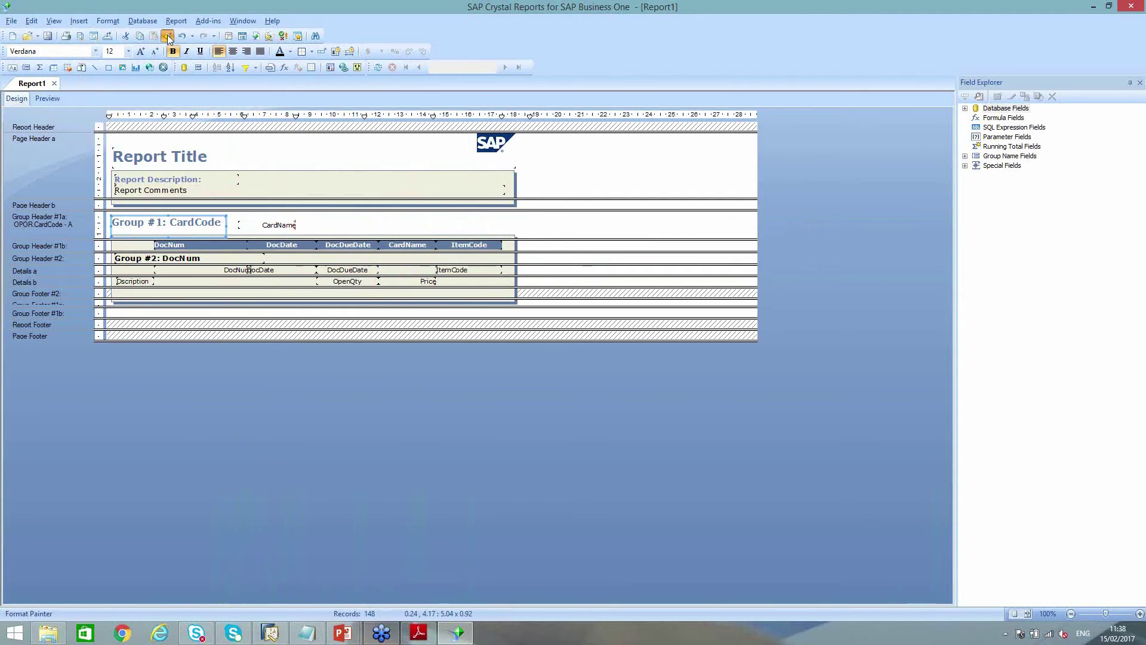
{"action": "left_click", "coordinate": [270, 226]}
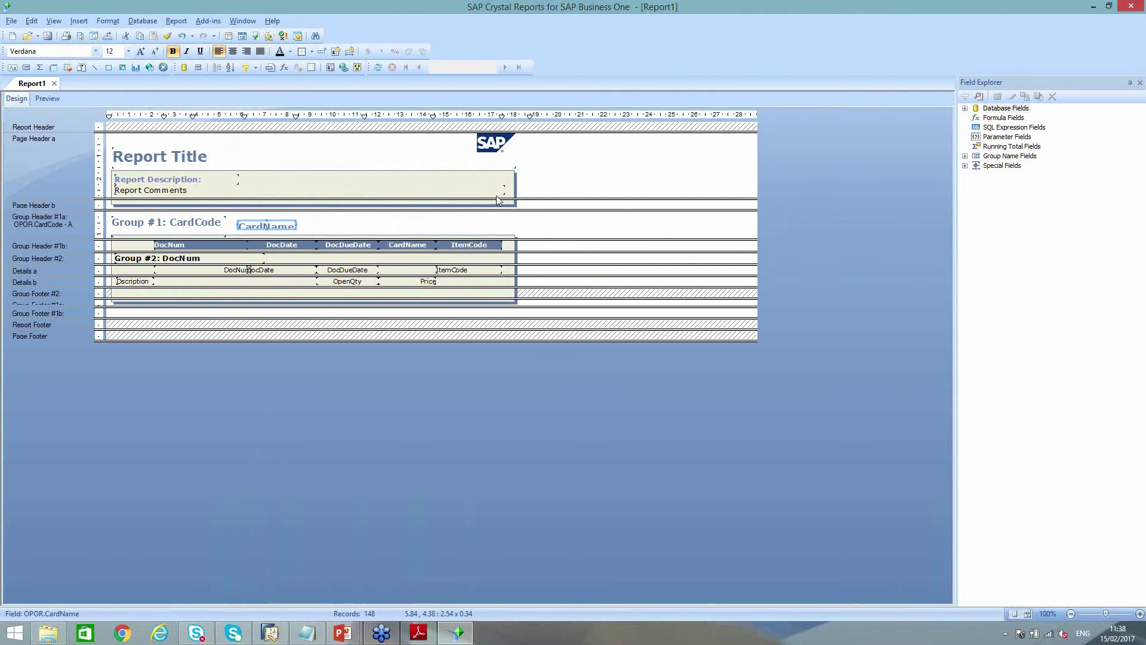
{"action": "key", "text": "Up"}
{"action": "key", "text": "shift+Down"}
{"action": "key", "text": "shift+Right"}
{"action": "key", "text": "shift+Right"}
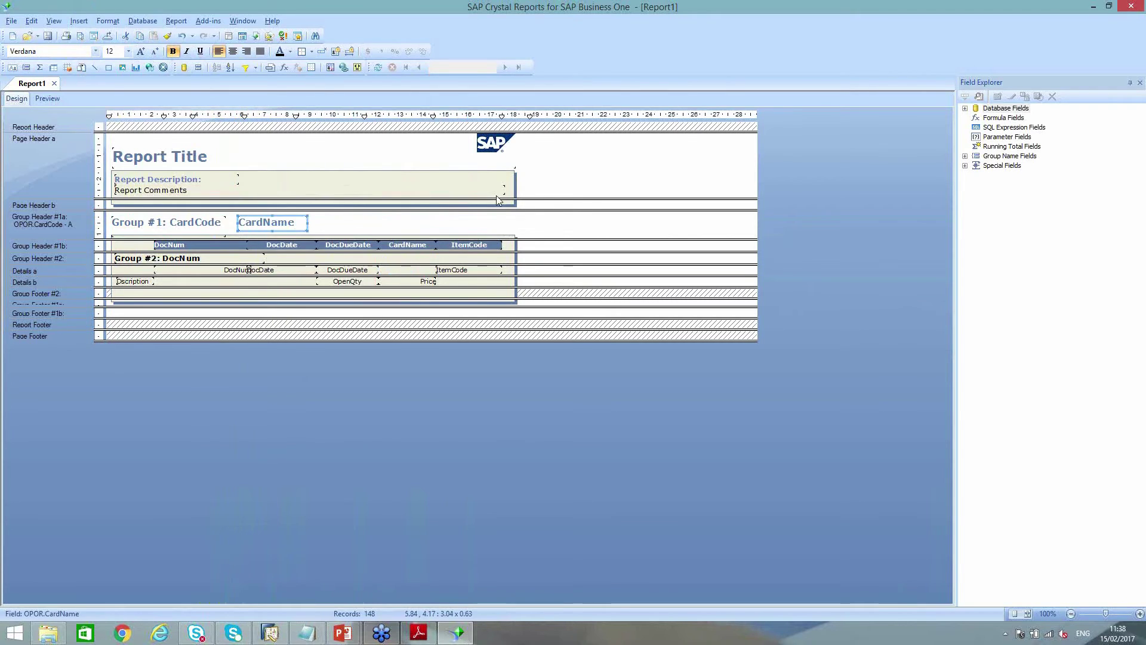
{"action": "key", "text": "shift+Right"}
{"action": "key", "text": "shift+Right"}
{"action": "key", "text": "shift+Right"}
{"action": "key", "text": "shift+Right"}
{"action": "key", "text": "shift+Right"}
{"action": "key", "text": "shift+Right"}
{"action": "key", "text": "shift+Right"}
{"action": "key", "text": "shift+Right"}
{"action": "key", "text": "shift+Right"}
{"action": "key", "text": "shift+Right"}
{"action": "key", "text": "shift+Right"}
{"action": "key", "text": "shift+Right"}
{"action": "key", "text": "shift+Right"}
{"action": "key", "text": "shift+Right"}
{"action": "key", "text": "shift+Right"}
{"action": "key", "text": "shift+Right"}
{"action": "key", "text": "shift+Right"}
{"action": "key", "text": "shift+Right"}
{"action": "key", "text": "shift+Right"}
{"action": "key", "text": "shift+Right"}
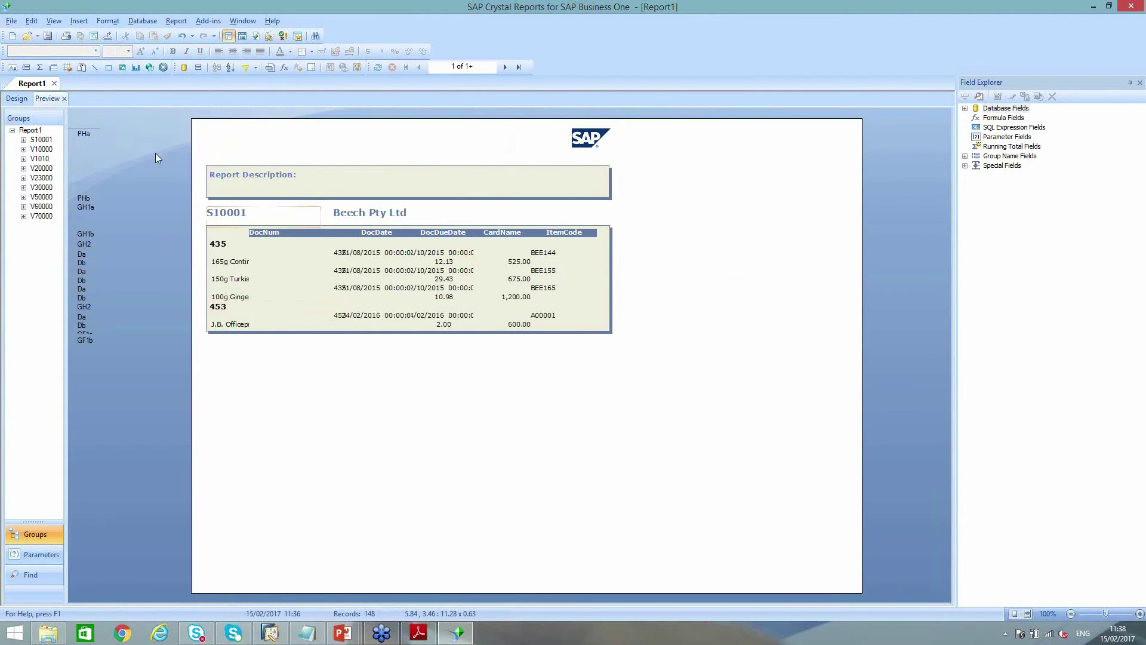
{"action": "left_click", "coordinate": [17, 98]}
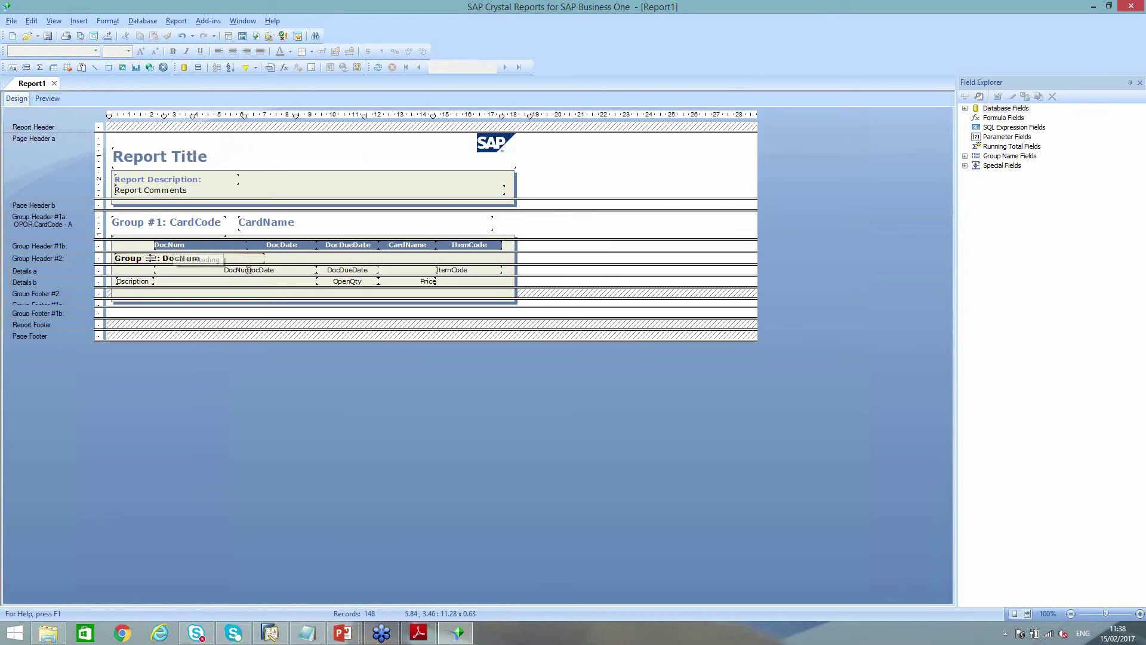
{"action": "left_click", "coordinate": [237, 273]}
Delete the DocNum column and the leftover CardName column header
{"action": "key", "text": "Delete"}
{"action": "left_click", "coordinate": [265, 271]}
{"action": "left_click", "coordinate": [280, 246], "text": "ctrl"}
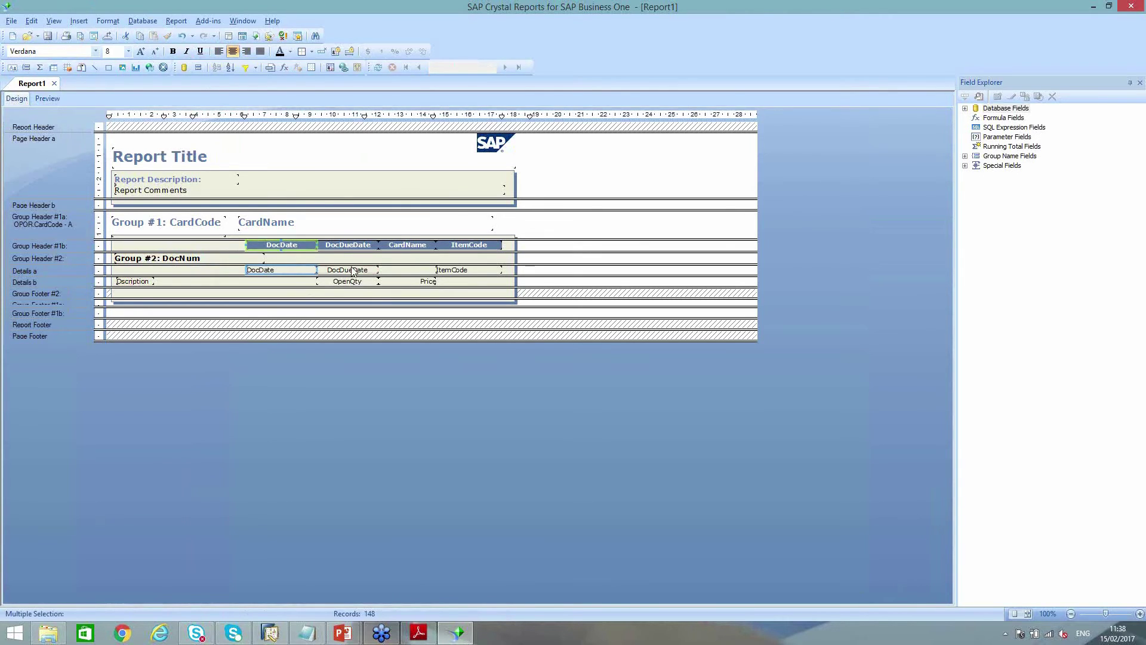
{"action": "left_click", "coordinate": [343, 247], "text": "ctrl"}
{"action": "left_click", "coordinate": [341, 270], "text": "ctrl"}
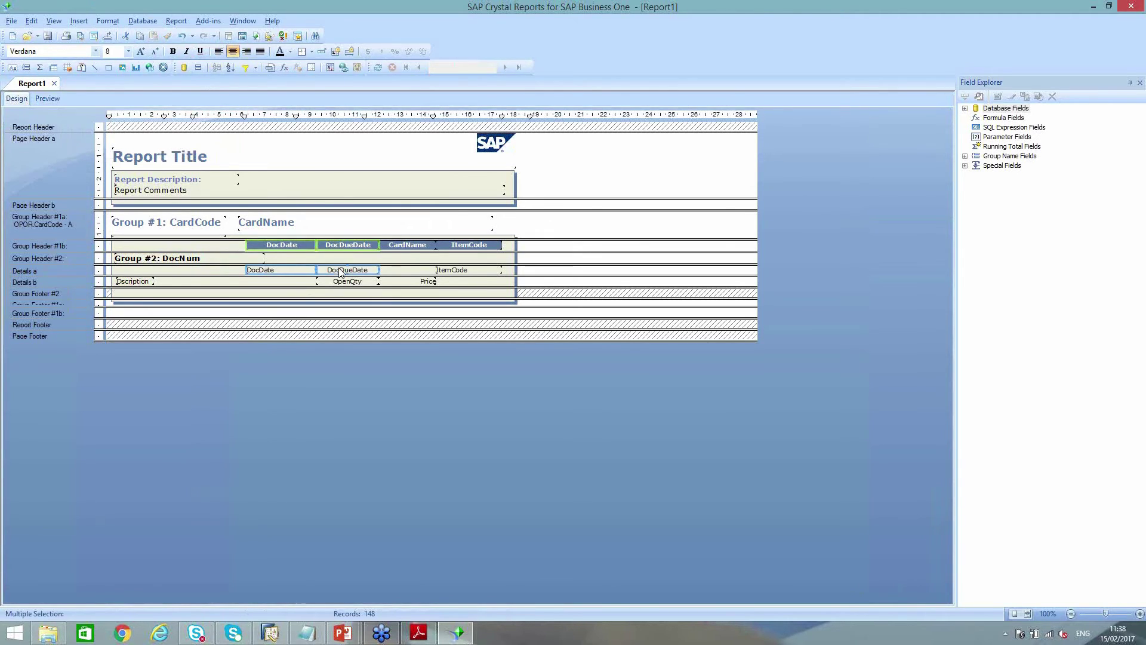
{"action": "left_click", "coordinate": [393, 247]}
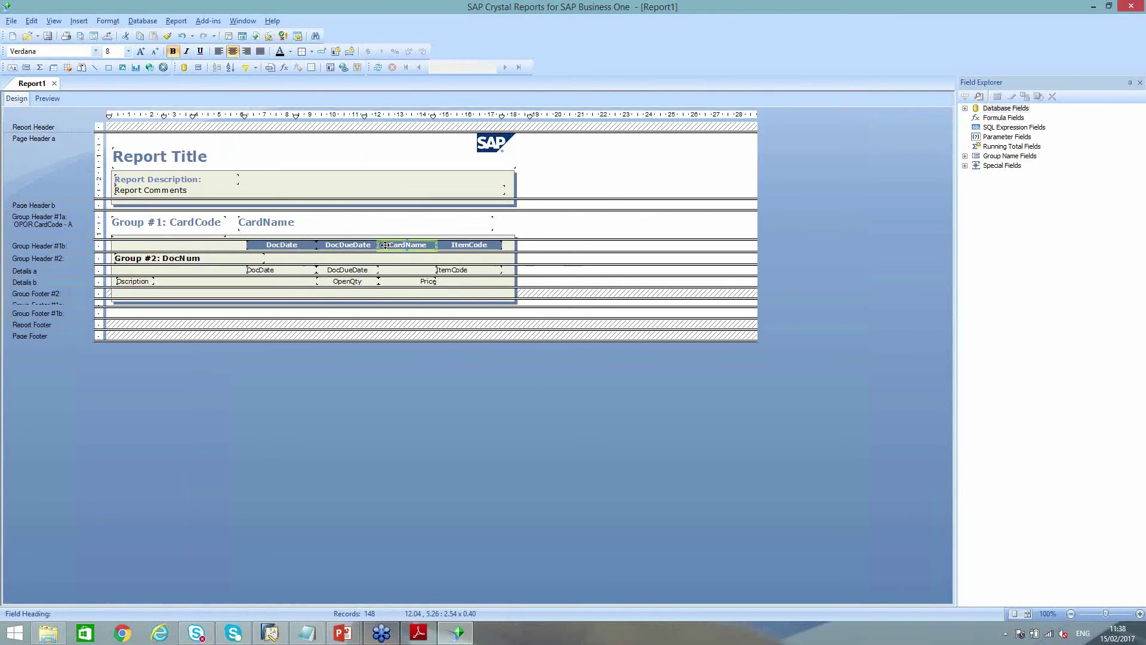
{"action": "key", "text": "Delete"}
Shift the DocDate, DocDueDate and ItemCode columns left and move Dscription right
{"action": "left_click", "coordinate": [286, 246]}
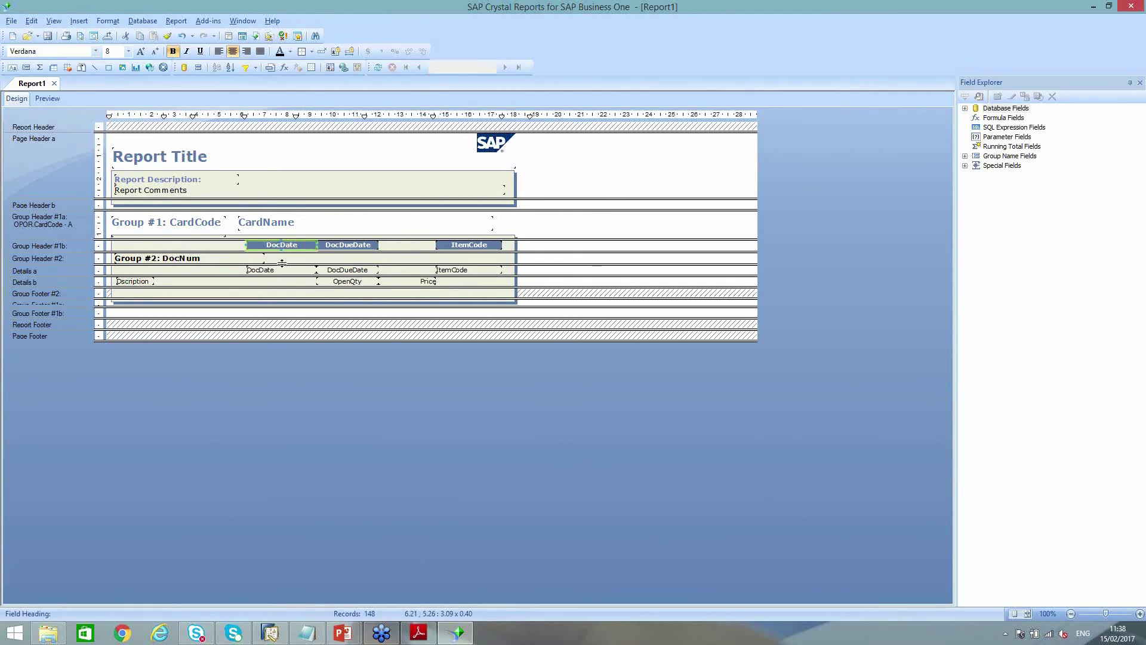
{"action": "left_click", "coordinate": [283, 269], "text": "ctrl"}
{"action": "left_click", "coordinate": [338, 246], "text": "ctrl"}
{"action": "left_click", "coordinate": [343, 270], "text": "ctrl"}
{"action": "key", "text": "Left"}
{"action": "key", "text": "Left"}
{"action": "key", "text": "Left"}
{"action": "key", "text": "Left"}
{"action": "key", "text": "Left"}
{"action": "key", "text": "Left"}
{"action": "key", "text": "Left"}
{"action": "key", "text": "Left"}
{"action": "key", "text": "Left"}
{"action": "key", "text": "Left"}
{"action": "key", "text": "Left"}
{"action": "key", "text": "Left"}
{"action": "key", "text": "Left"}
{"action": "key", "text": "Left"}
{"action": "key", "text": "Left"}
{"action": "key", "text": "Left"}
{"action": "key", "text": "Left"}
{"action": "key", "text": "Left"}
{"action": "key", "text": "Left"}
{"action": "key", "text": "Left"}
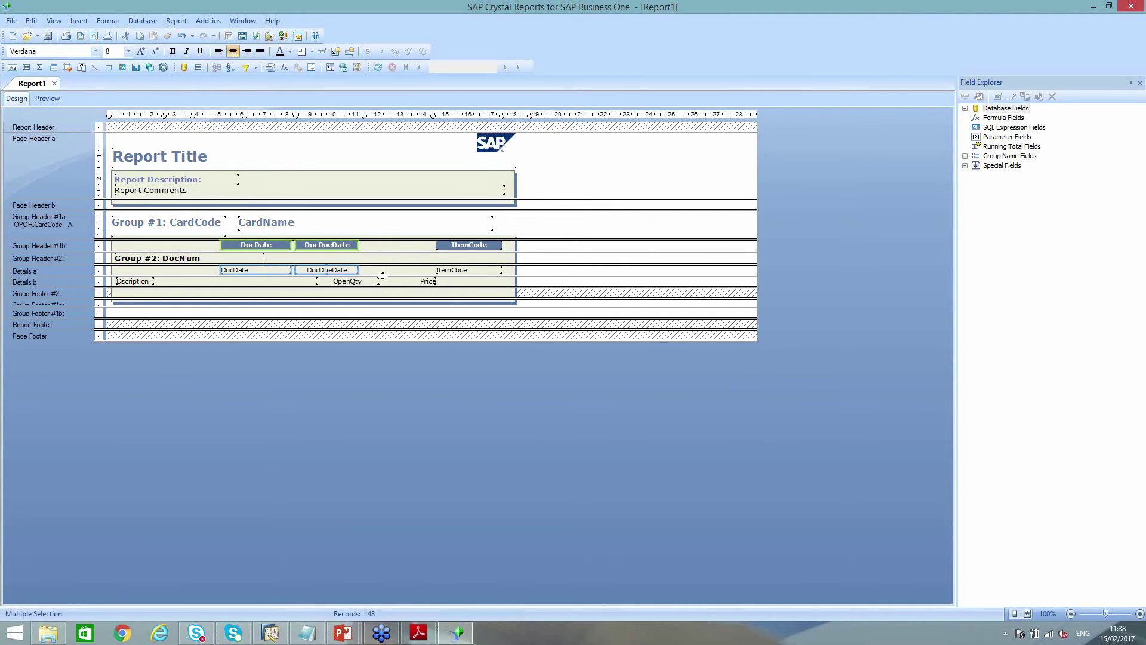
{"action": "key", "text": "Left"}
{"action": "key", "text": "Left"}
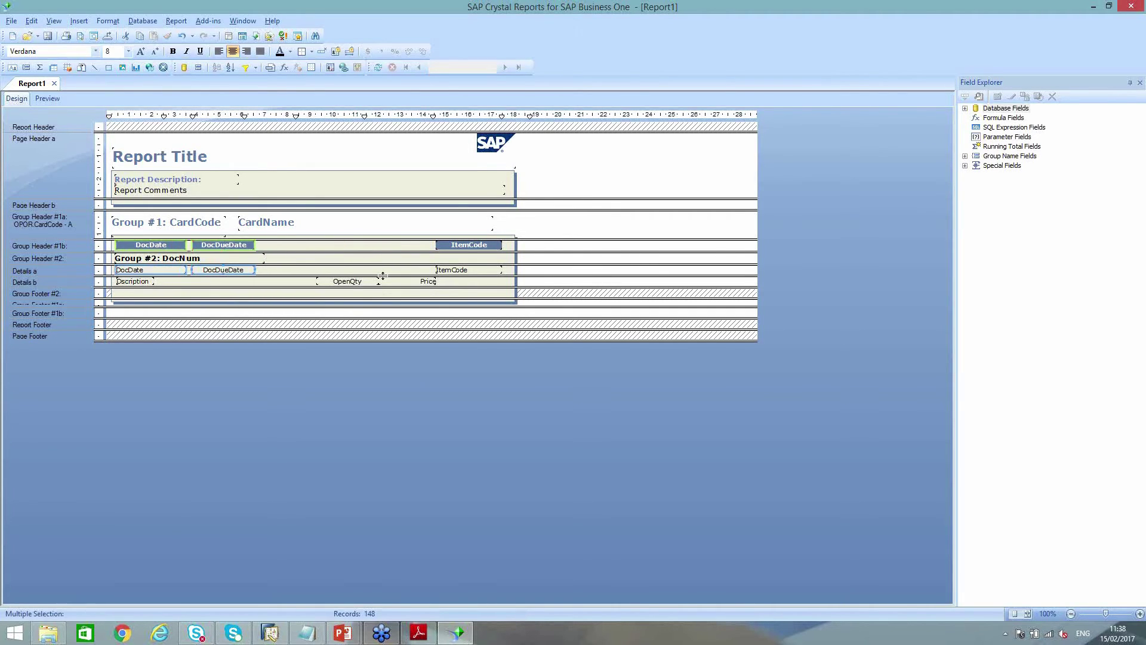
{"action": "left_click", "coordinate": [137, 281]}
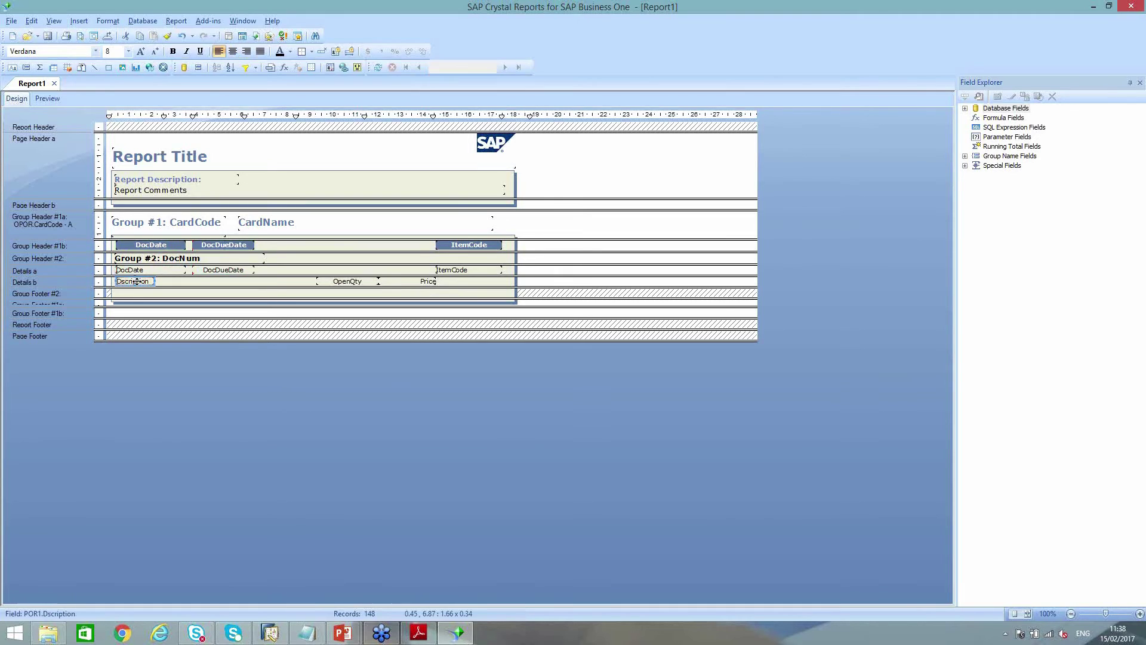
{"action": "left_click_drag", "start_coordinate": [138, 280], "coordinate": [268, 281]}
{"action": "left_click", "coordinate": [445, 271]}
{"action": "left_click", "coordinate": [441, 246], "text": "ctrl"}
{"action": "key", "text": "Left"}
{"action": "key", "text": "Left"}
{"action": "key", "text": "Left"}
{"action": "key", "text": "Left"}
{"action": "key", "text": "Left"}
{"action": "key", "text": "Left"}
{"action": "key", "text": "Left"}
{"action": "key", "text": "Left"}
{"action": "key", "text": "Left"}
{"action": "key", "text": "Left"}
{"action": "key", "text": "Left"}
{"action": "key", "text": "Left"}
{"action": "key", "text": "Left"}
{"action": "key", "text": "Left"}
{"action": "key", "text": "Left"}
{"action": "key", "text": "Left"}
{"action": "key", "text": "Left"}
{"action": "key", "text": "Left"}
{"action": "key", "text": "Left"}
{"action": "key", "text": "Left"}
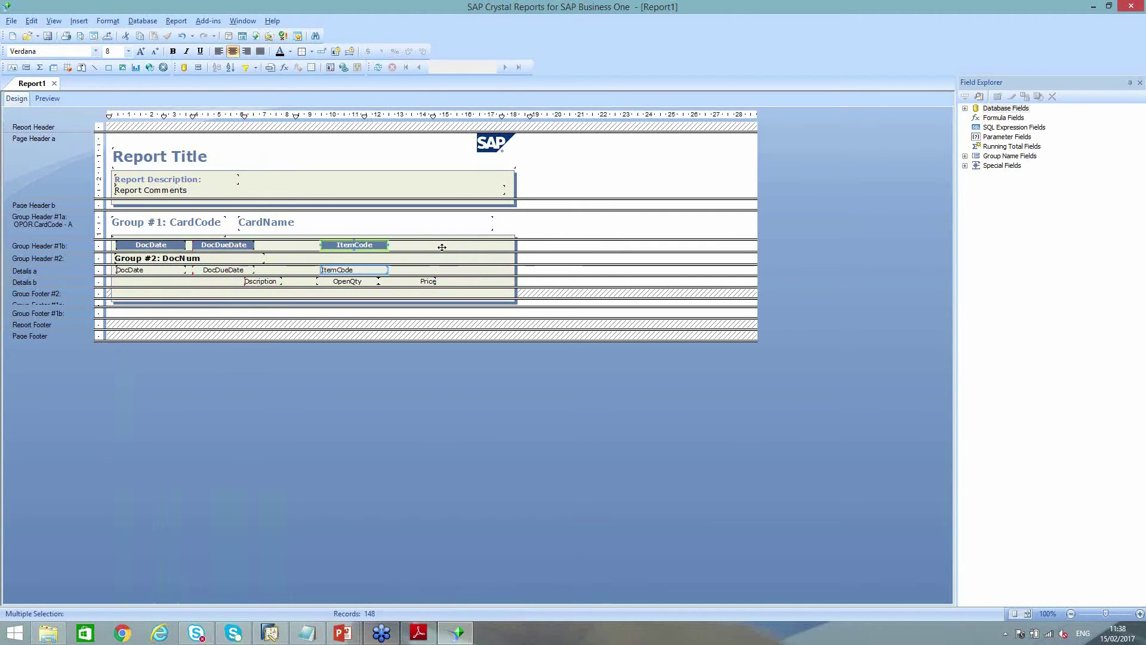
{"action": "key", "text": "Left"}
{"action": "key", "text": "Left"}
{"action": "key", "text": "Left"}
{"action": "key", "text": "Left"}
{"action": "key", "text": "Left"}
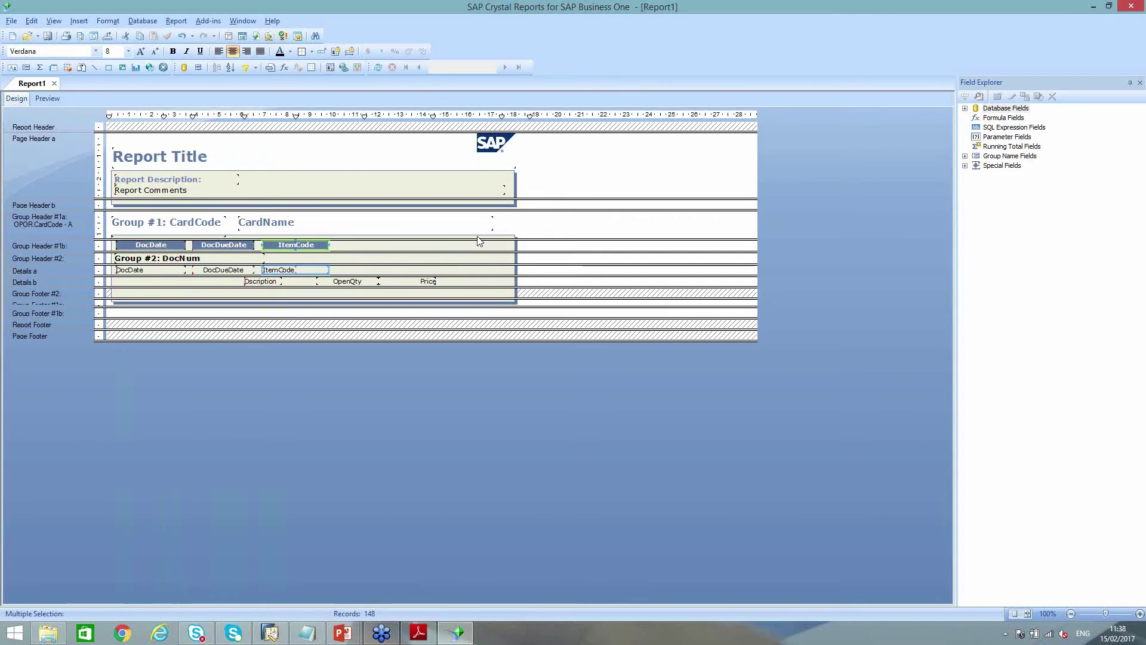
Move Description into the first detail line, widen it, and stretch the framing boxes rightward
{"action": "left_click", "coordinate": [262, 282]}
{"action": "key", "text": "Up"}
{"action": "key", "text": "Up"}
{"action": "key", "text": "Down"}
{"action": "key", "text": "Right"}
{"action": "key", "text": "Right"}
{"action": "key", "text": "Right"}
{"action": "key", "text": "Right"}
{"action": "key", "text": "Right"}
{"action": "key", "text": "Right"}
{"action": "key", "text": "Right"}
{"action": "key", "text": "Right"}
{"action": "key", "text": "Right"}
{"action": "key", "text": "Right"}
{"action": "key", "text": "Right"}
{"action": "key", "text": "Right"}
{"action": "key", "text": "Right"}
{"action": "key", "text": "Right"}
{"action": "key", "text": "Right"}
{"action": "key", "text": "Right"}
{"action": "key", "text": "Right"}
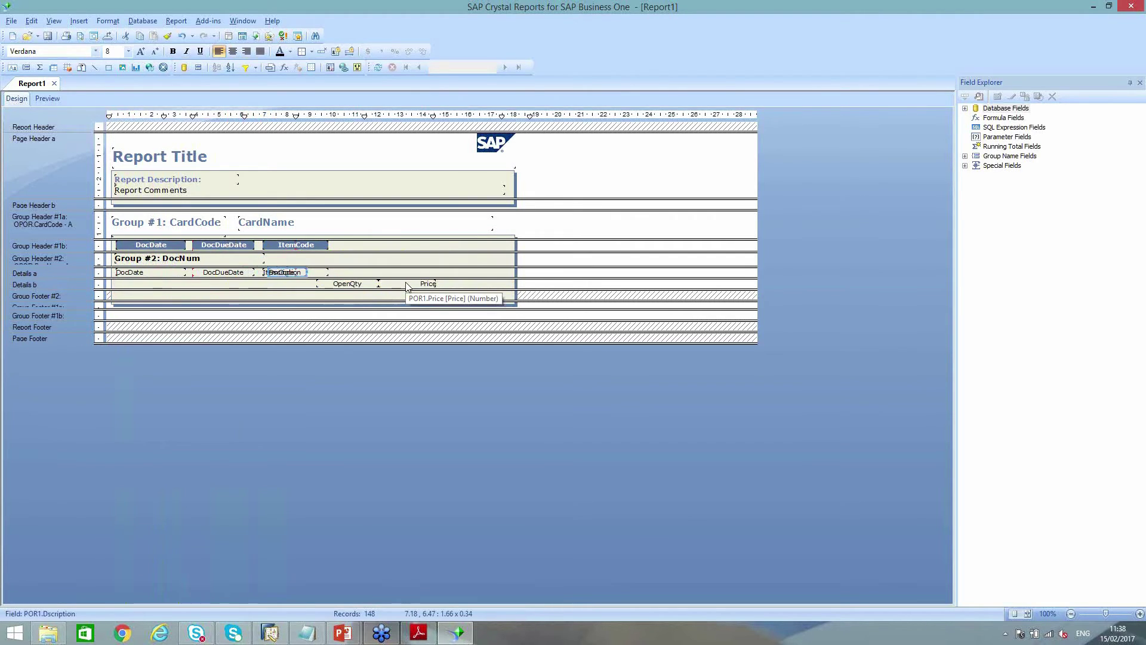
{"action": "key", "text": "shift+Right"}
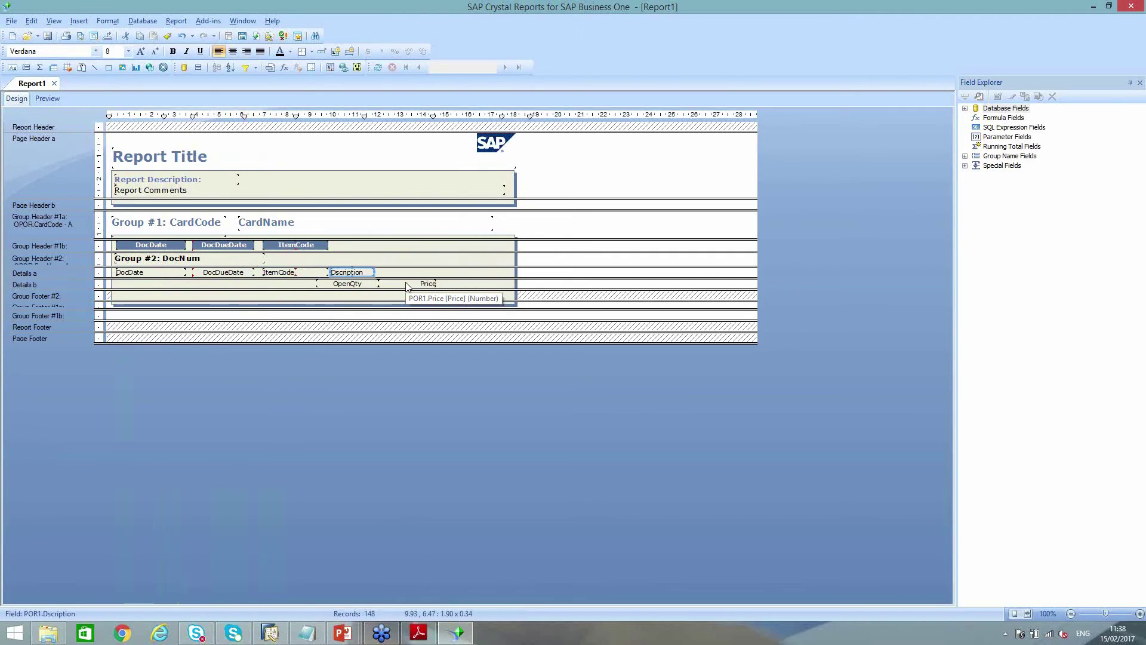
{"action": "key", "text": "Right"}
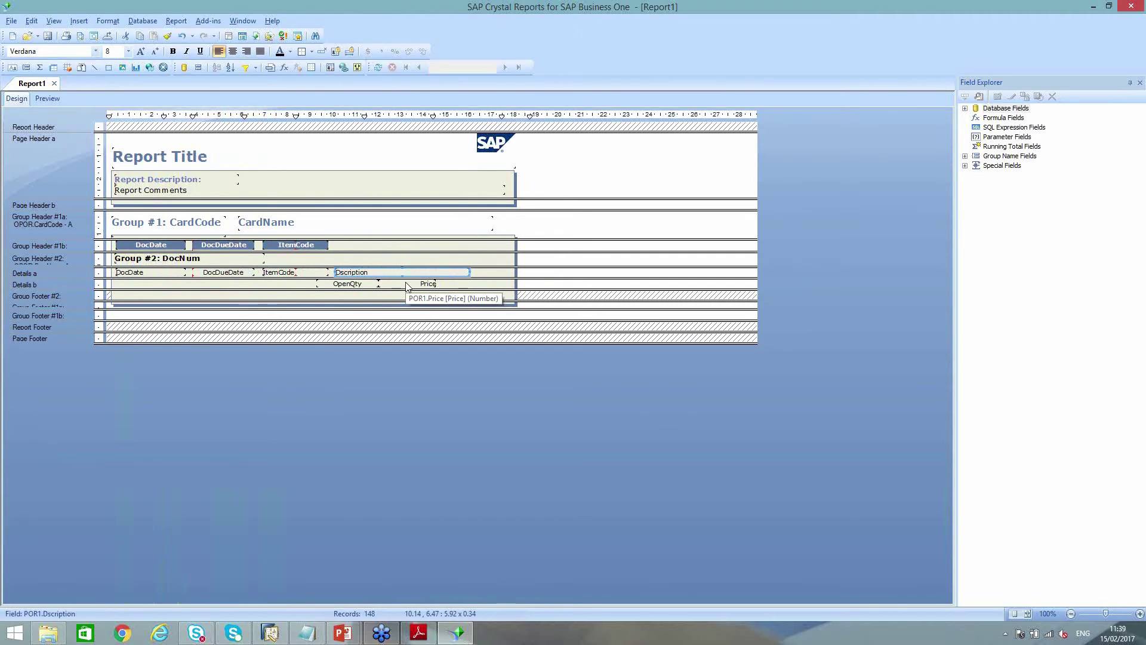
{"action": "left_click", "coordinate": [518, 263]}
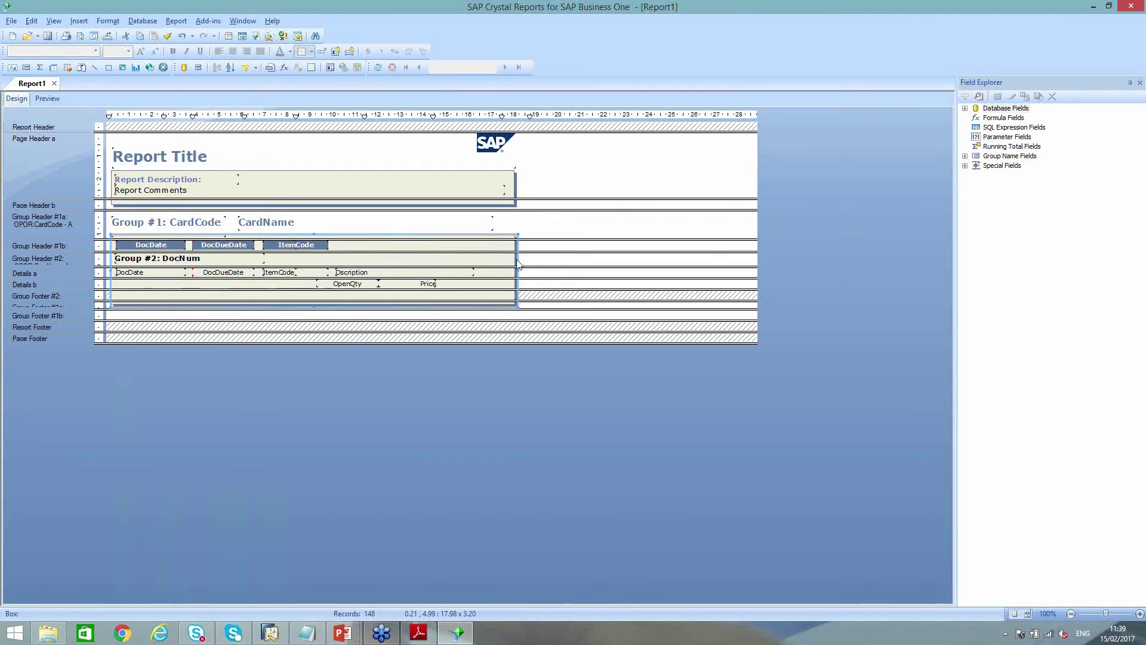
{"action": "left_click", "coordinate": [514, 186], "text": "ctrl"}
{"action": "left_click_drag", "start_coordinate": [516, 190], "coordinate": [743, 194]}
Place OpenQty and Price beside Description on the first detail line and preview
{"action": "left_click", "coordinate": [363, 283]}
{"action": "key", "text": "Up"}
{"action": "key", "text": "Right"}
{"action": "key", "text": "Right"}
{"action": "key", "text": "Right"}
{"action": "key", "text": "Right"}
{"action": "key", "text": "Right"}
{"action": "key", "text": "Right"}
{"action": "key", "text": "Right"}
{"action": "key", "text": "Right"}
{"action": "key", "text": "Right"}
{"action": "key", "text": "Right"}
{"action": "key", "text": "Right"}
{"action": "key", "text": "Right"}
{"action": "key", "text": "Right"}
{"action": "key", "text": "Right"}
{"action": "key", "text": "Right"}
{"action": "key", "text": "Right"}
{"action": "key", "text": "Right"}
{"action": "key", "text": "Right"}
{"action": "key", "text": "Right"}
{"action": "key", "text": "Right"}
{"action": "key", "text": "Right"}
{"action": "key", "text": "Right"}
{"action": "key", "text": "Right"}
{"action": "key", "text": "Right"}
{"action": "key", "text": "Right"}
{"action": "key", "text": "Right"}
{"action": "key", "text": "Right"}
{"action": "key", "text": "Right"}
{"action": "key", "text": "Right"}
{"action": "key", "text": "Right"}
{"action": "key", "text": "Right"}
{"action": "key", "text": "Right"}
{"action": "key", "text": "Right"}
{"action": "key", "text": "Right"}
{"action": "key", "text": "Right"}
{"action": "key", "text": "Right"}
{"action": "left_click", "coordinate": [408, 283]}
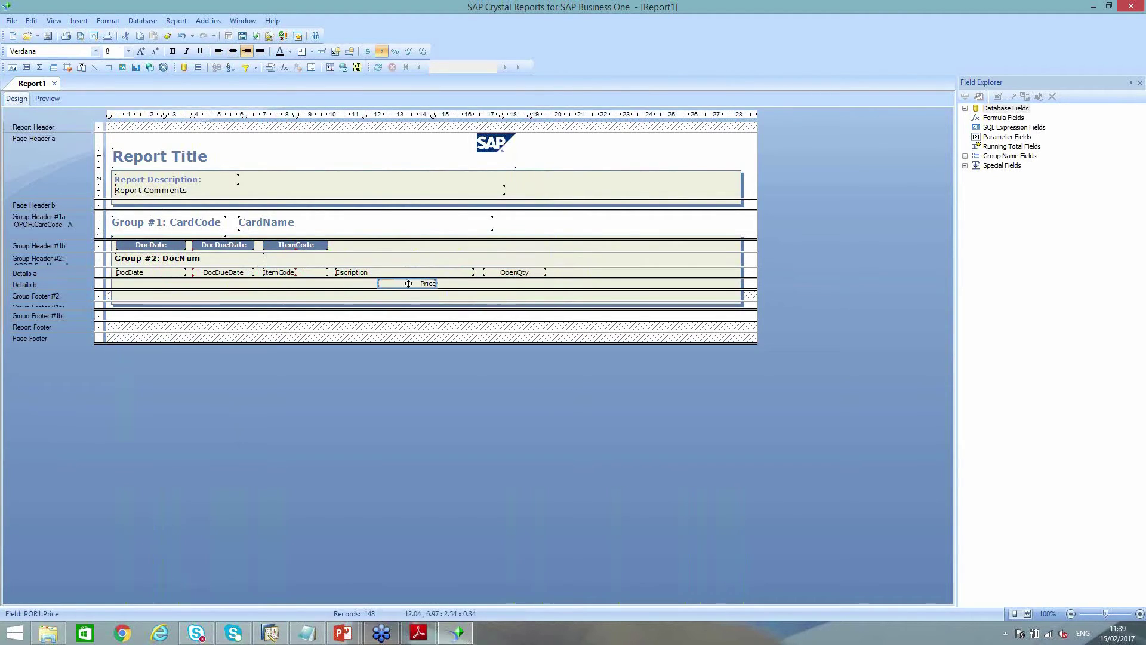
{"action": "key", "text": "Up"}
{"action": "key", "text": "Up"}
{"action": "key", "text": "Down"}
{"action": "key", "text": "Right"}
{"action": "key", "text": "Right"}
{"action": "key", "text": "Right"}
{"action": "key", "text": "Right"}
{"action": "key", "text": "Right"}
{"action": "key", "text": "Right"}
{"action": "key", "text": "Right"}
{"action": "key", "text": "Right"}
{"action": "key", "text": "Right"}
{"action": "key", "text": "Right"}
{"action": "key", "text": "Right"}
{"action": "key", "text": "Right"}
{"action": "key", "text": "Right"}
{"action": "key", "text": "Right"}
{"action": "key", "text": "Right"}
{"action": "key", "text": "Right"}
{"action": "key", "text": "Right"}
{"action": "key", "text": "Right"}
{"action": "key", "text": "Right"}
{"action": "key", "text": "Right"}
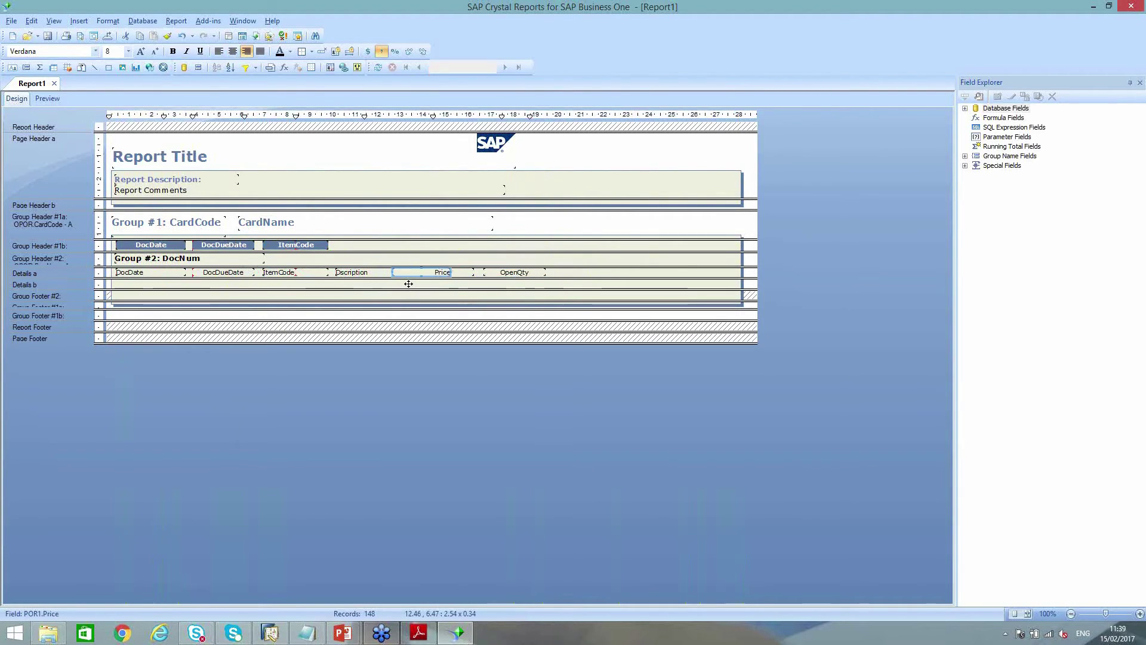
{"action": "key", "text": "Right"}
{"action": "key", "text": "Right"}
{"action": "key", "text": "Right"}
{"action": "key", "text": "Right"}
{"action": "key", "text": "Right"}
{"action": "key", "text": "Right"}
{"action": "key", "text": "Right"}
{"action": "key", "text": "Right"}
{"action": "key", "text": "Right"}
{"action": "key", "text": "Right"}
{"action": "key", "text": "Right"}
{"action": "key", "text": "Right"}
{"action": "key", "text": "Right"}
{"action": "key", "text": "Right"}
{"action": "key", "text": "Right"}
{"action": "key", "text": "Right"}
{"action": "key", "text": "Right"}
{"action": "key", "text": "Right"}
{"action": "key", "text": "Right"}
{"action": "key", "text": "Right"}
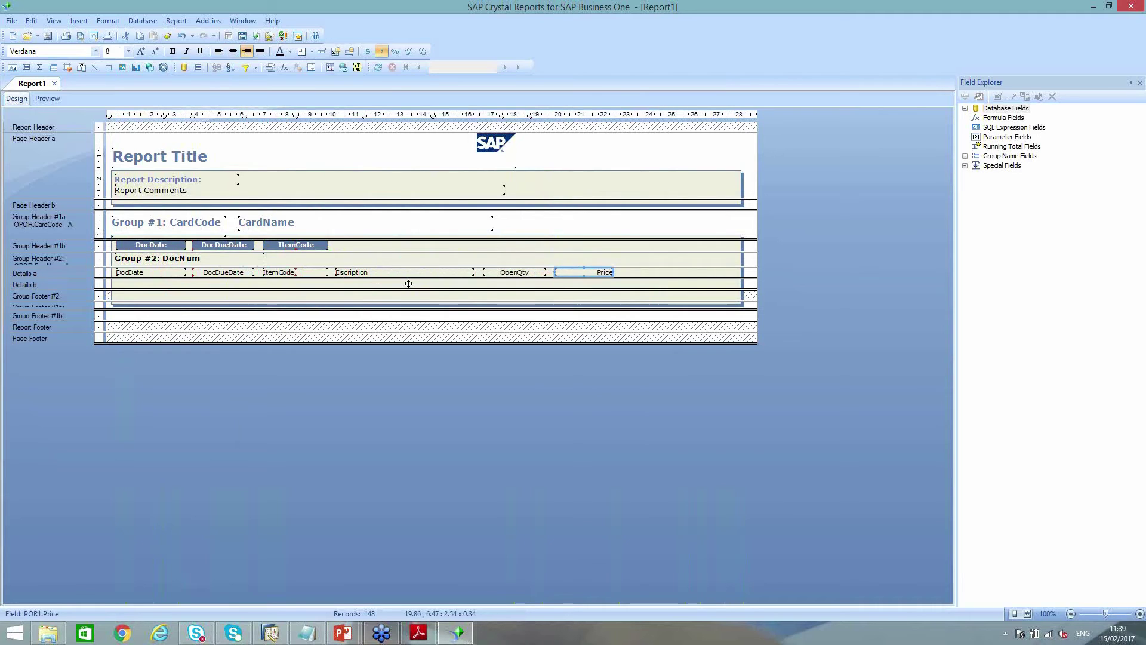
{"action": "left_click", "coordinate": [48, 98]}
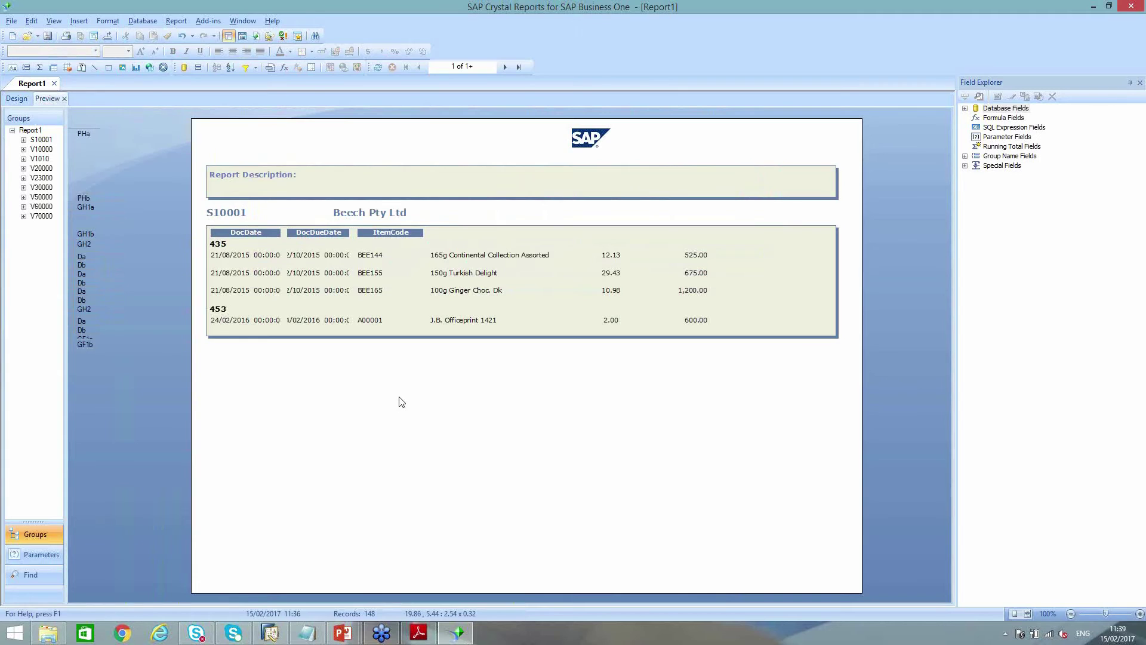
Give DocDate and DocDueDate a custom Date and Time style with Order set to Date only
{"action": "left_click", "coordinate": [257, 259]}
{"action": "left_click", "coordinate": [300, 256], "text": "ctrl"}
{"action": "right_click", "coordinate": [307, 255]}
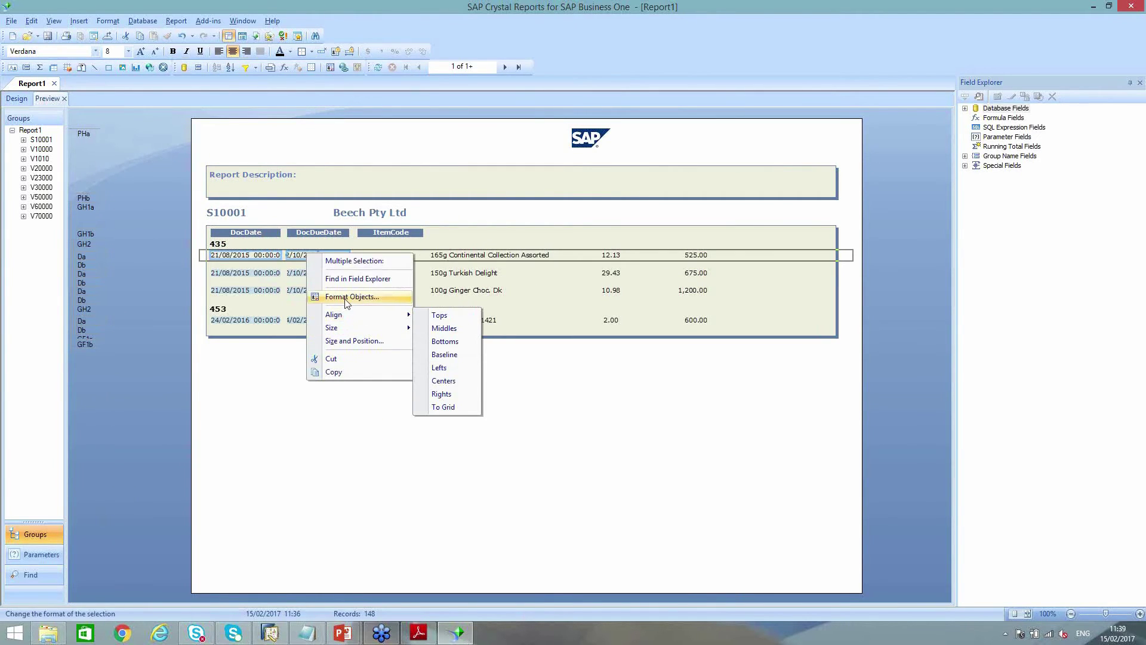
{"action": "left_click", "coordinate": [351, 296]}
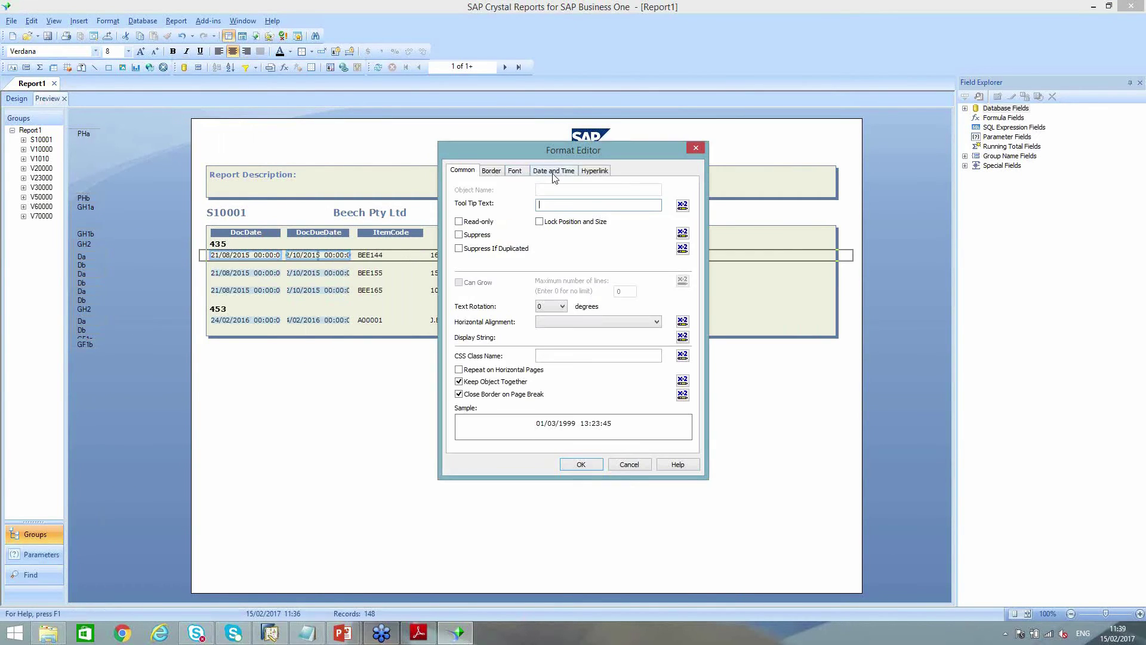
{"action": "left_click", "coordinate": [553, 171]}
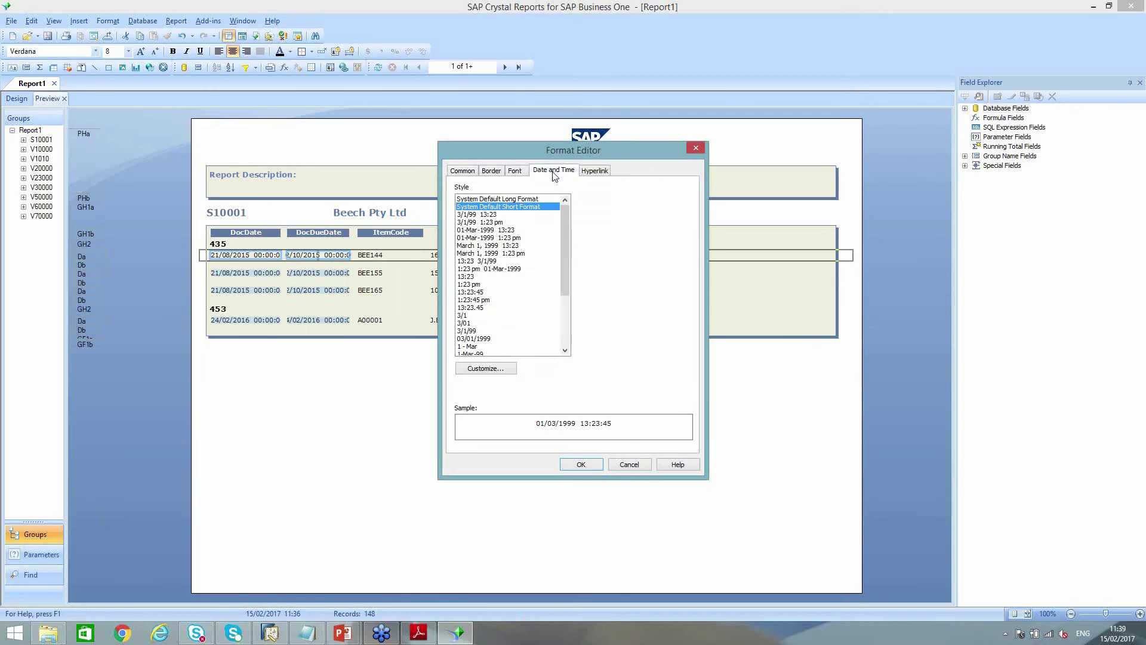
{"action": "left_click", "coordinate": [484, 368]}
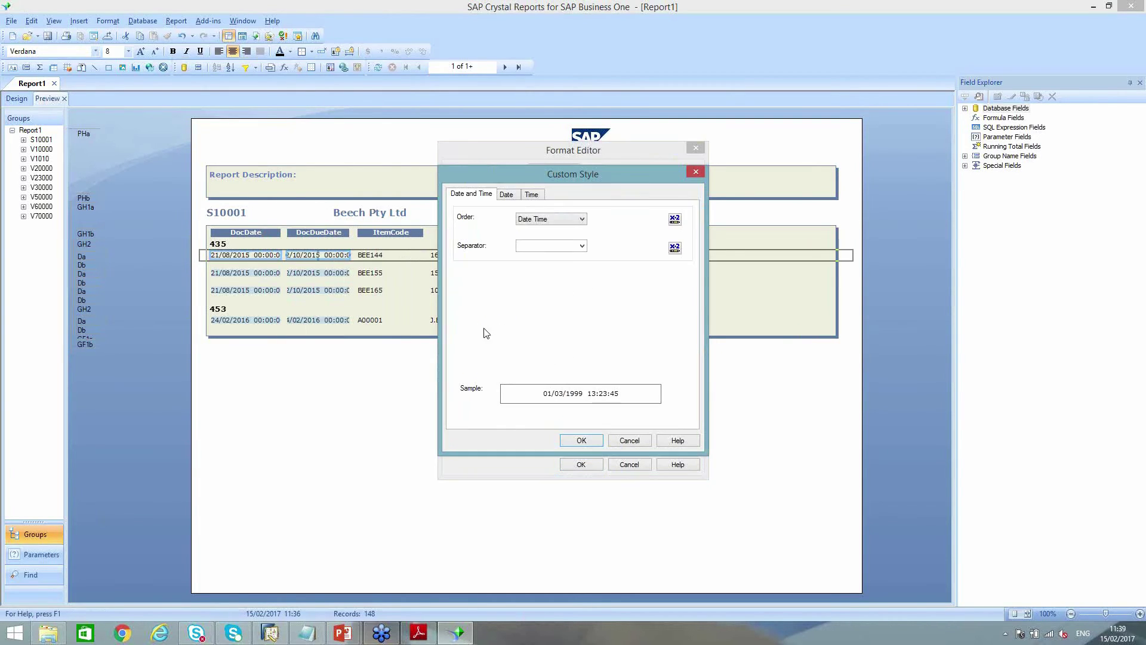
{"action": "left_click", "coordinate": [551, 219]}
{"action": "left_click", "coordinate": [540, 244]}
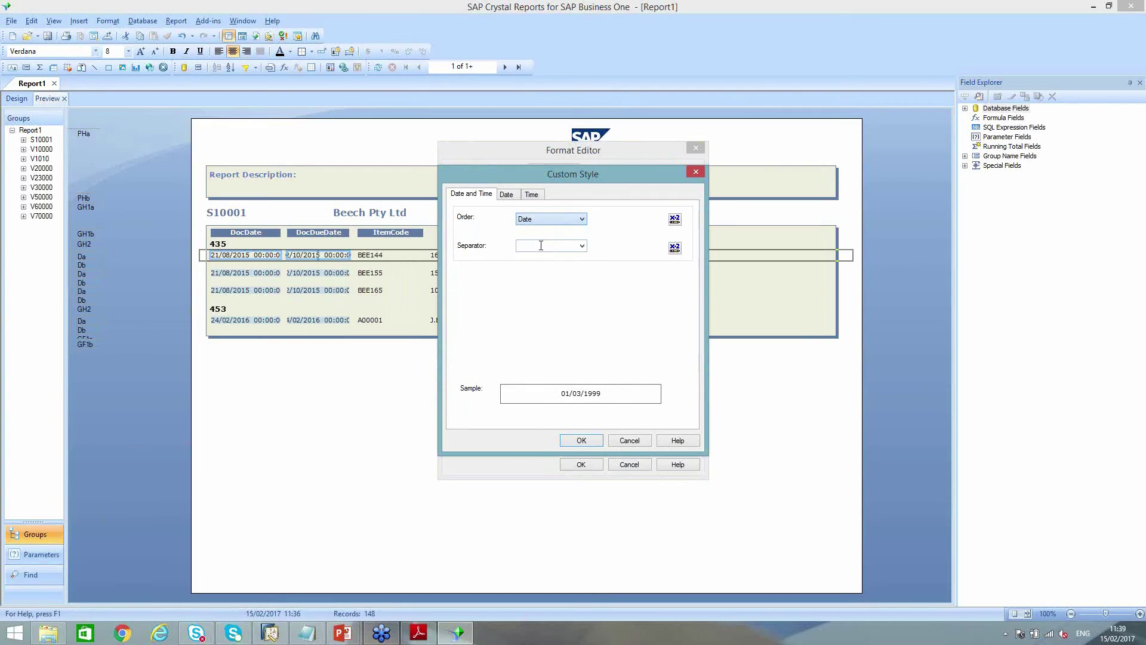
{"action": "left_click", "coordinate": [588, 441]}
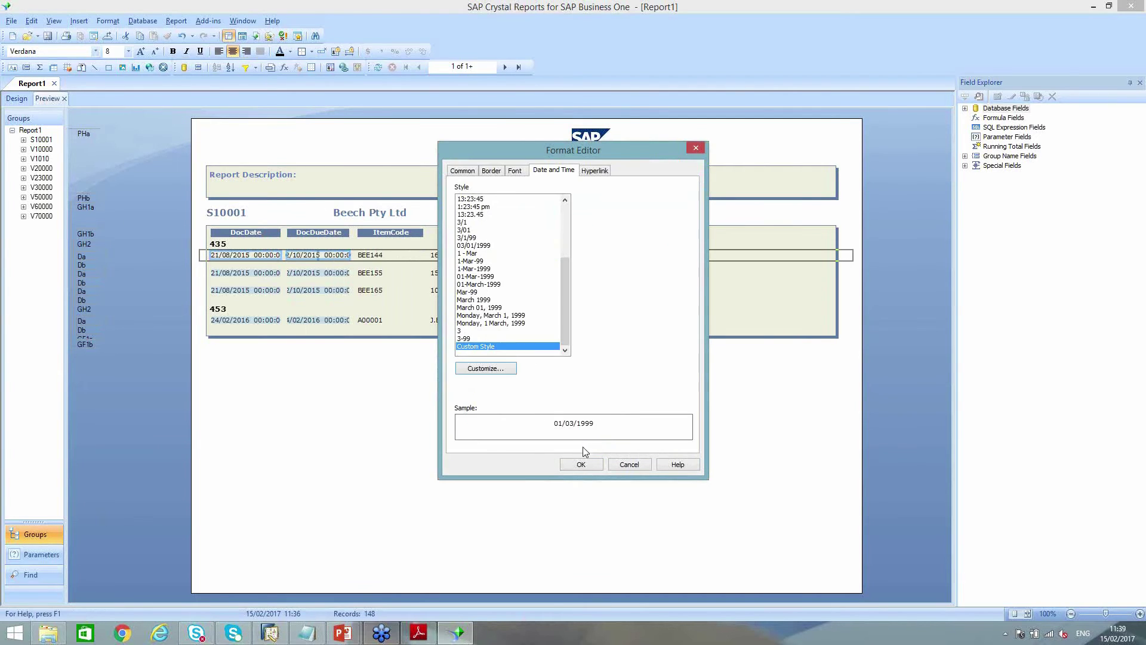
{"action": "left_click", "coordinate": [582, 465]}
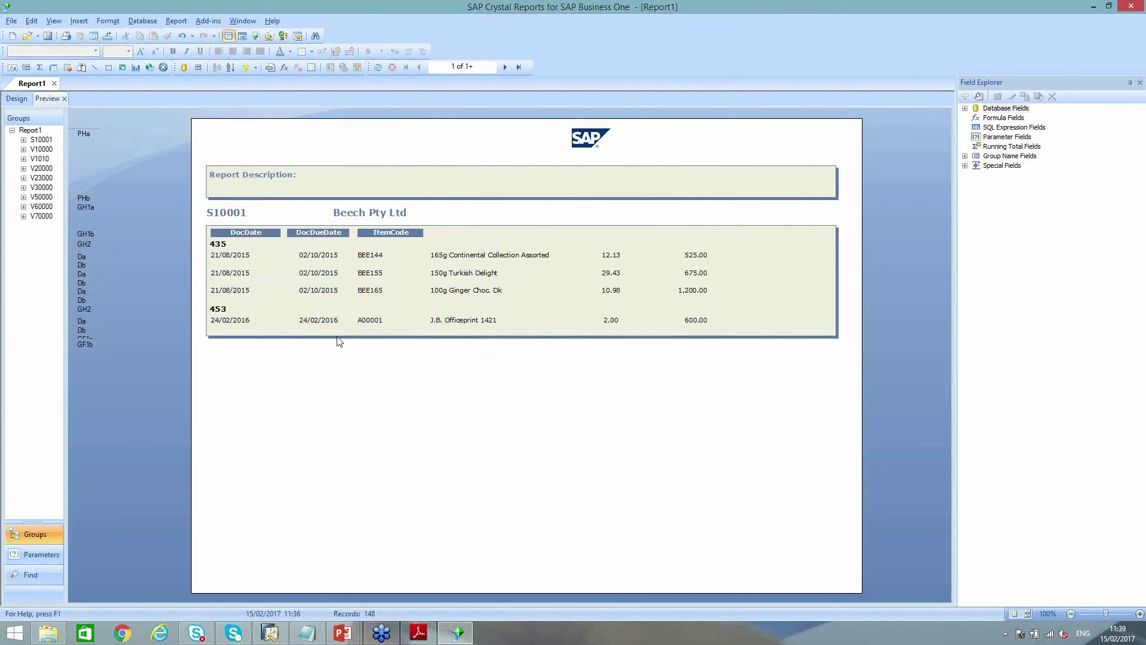
In Design, copy the ItemCode column heading and paste a copy beside it
{"action": "left_click", "coordinate": [16, 99]}
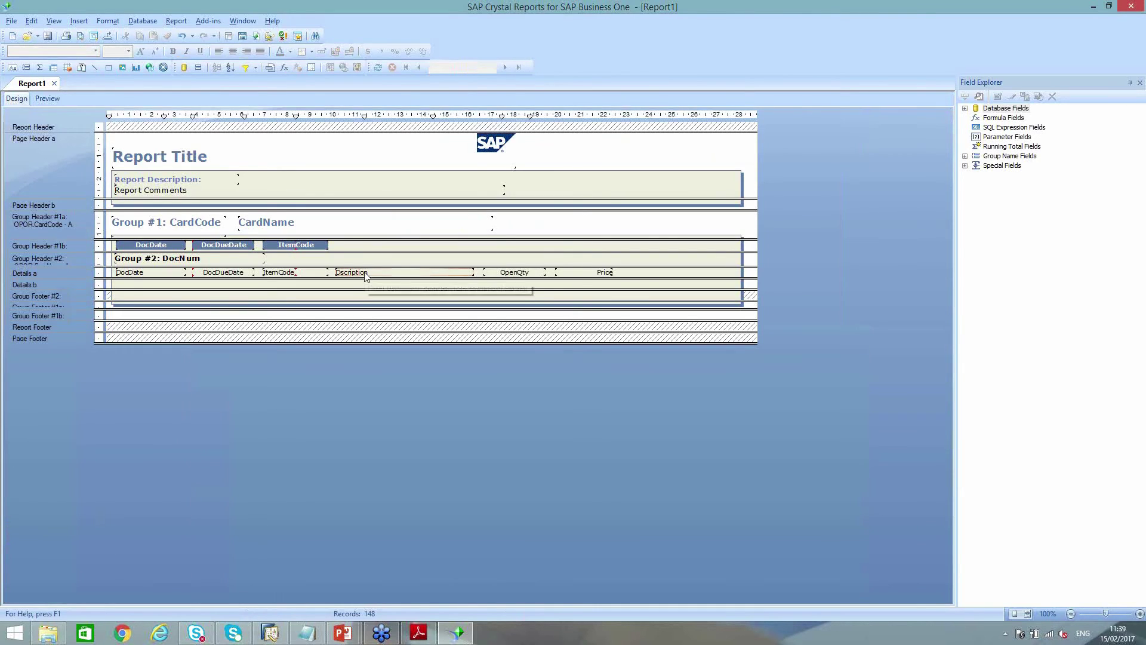
{"action": "left_click", "coordinate": [514, 272]}
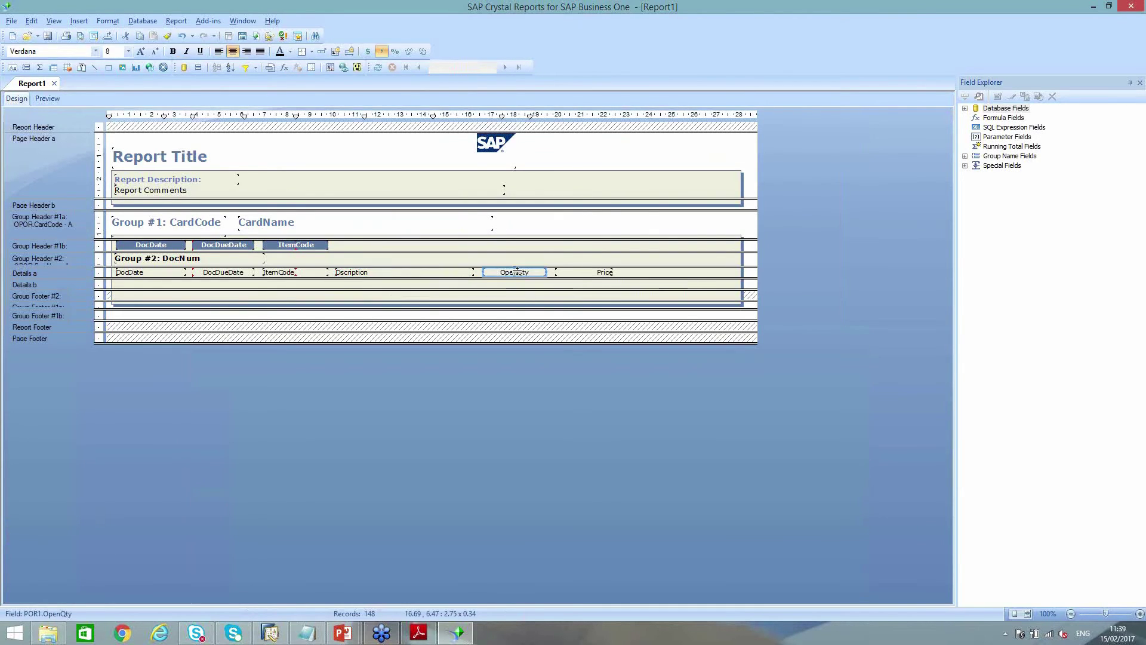
{"action": "left_click", "coordinate": [297, 244]}
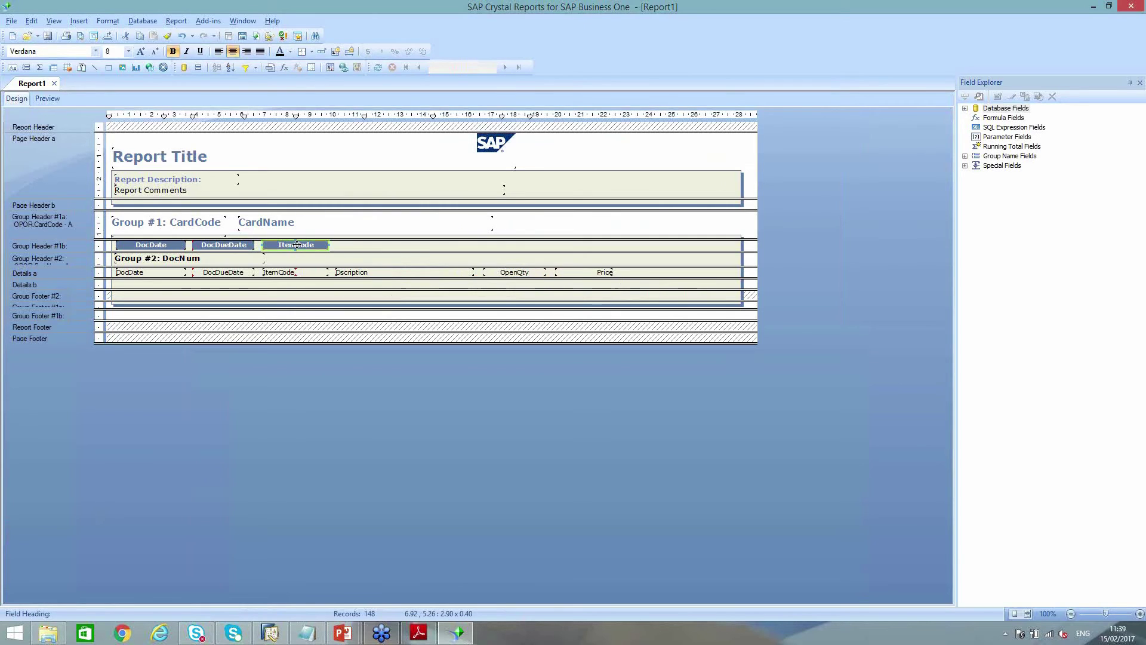
{"action": "right_click", "coordinate": [296, 245]}
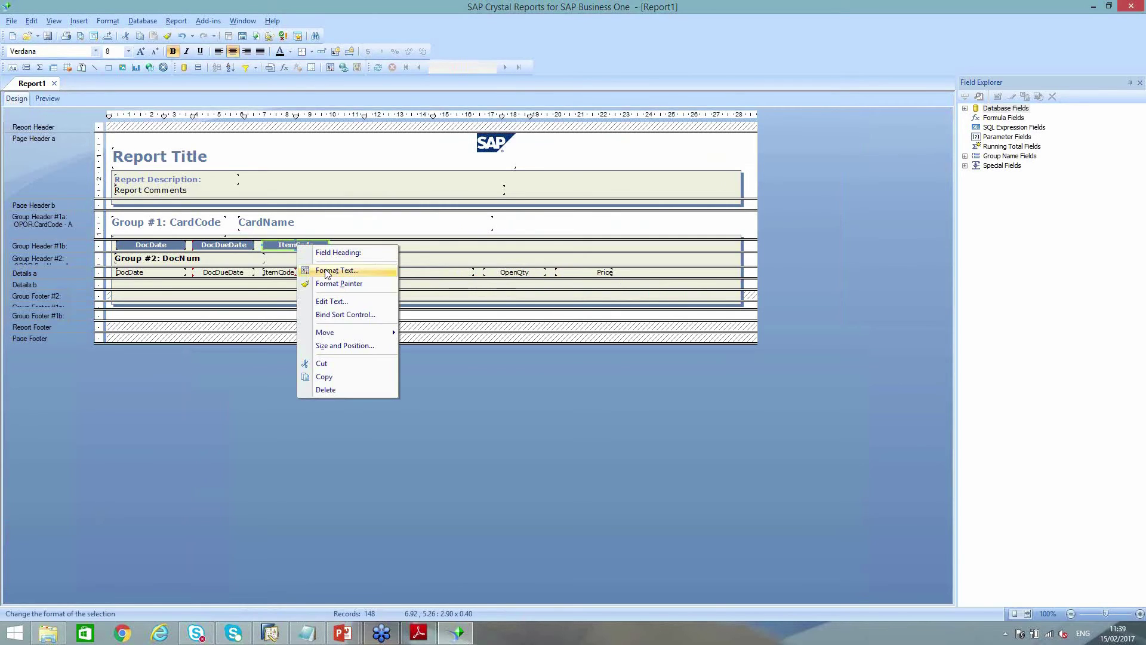
{"action": "left_click", "coordinate": [333, 377]}
{"action": "left_click", "coordinate": [352, 251]}
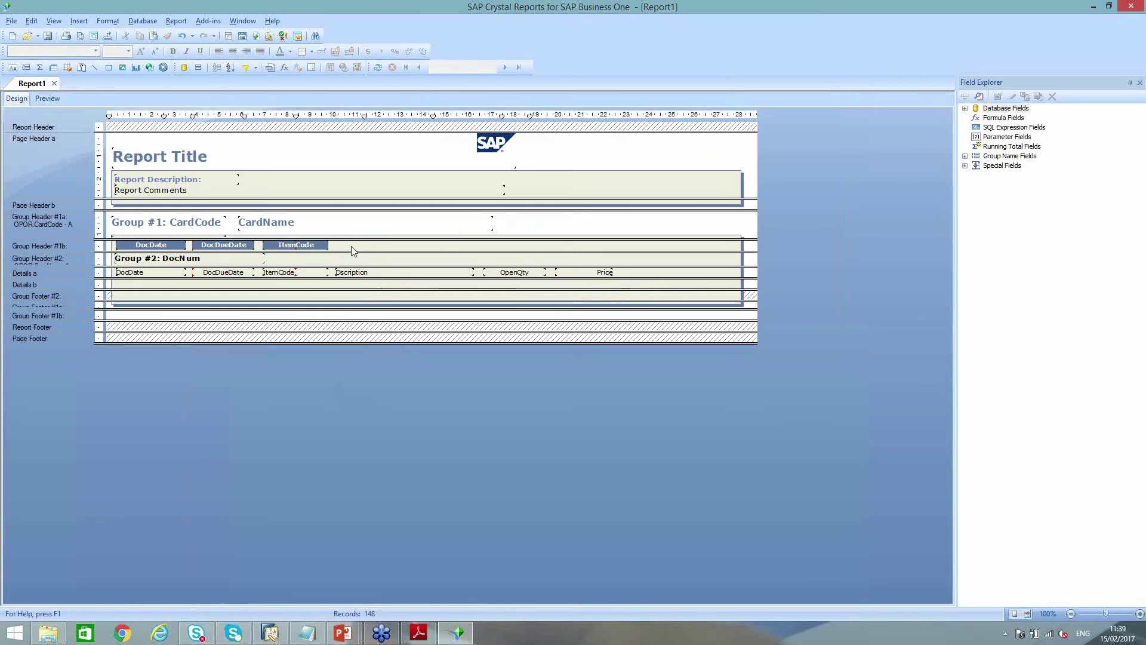
{"action": "right_click", "coordinate": [352, 250]}
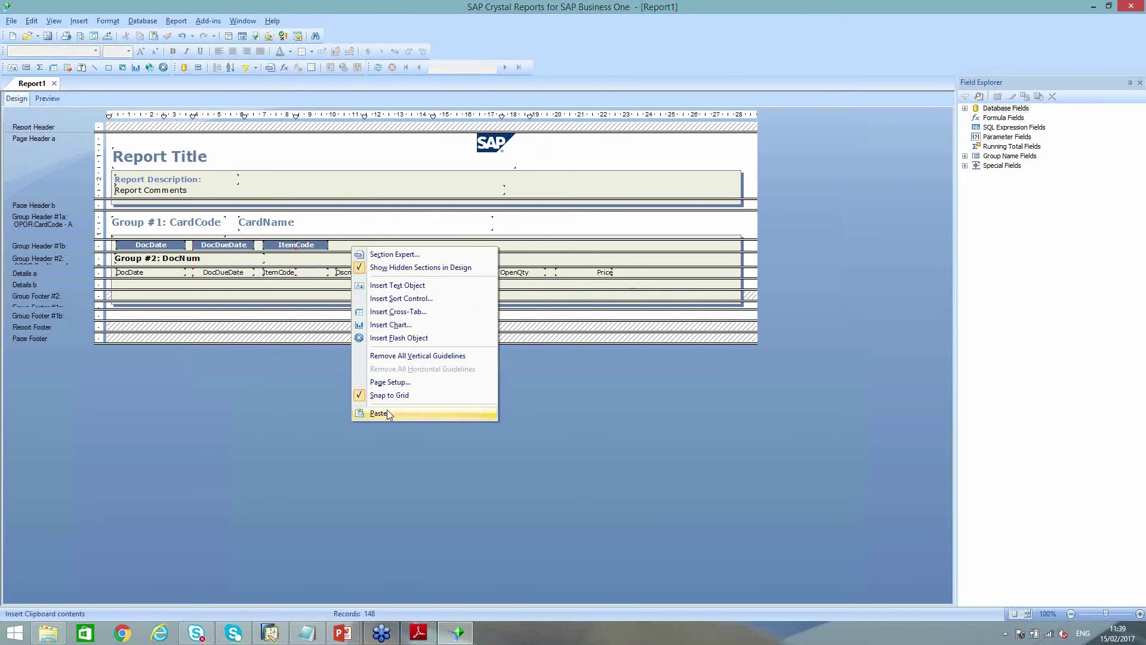
{"action": "left_click", "coordinate": [379, 412]}
{"action": "left_click", "coordinate": [334, 247]}
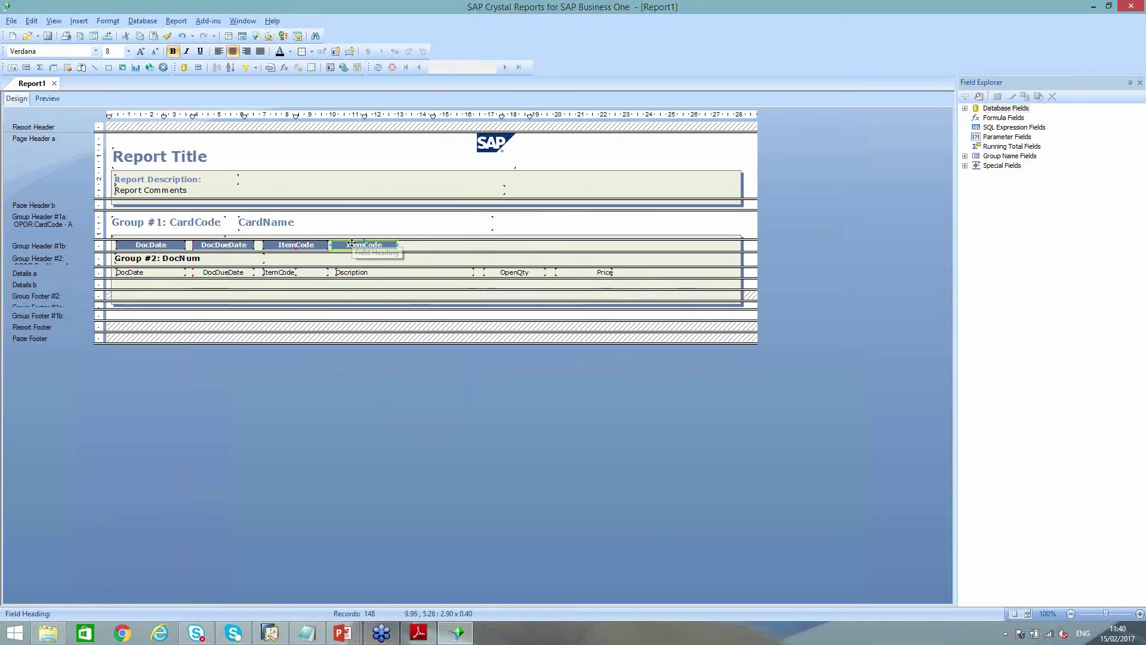
Rename the pasted headings to 'Description' (widened) and 'Qty'
{"action": "double_click", "coordinate": [363, 244]}
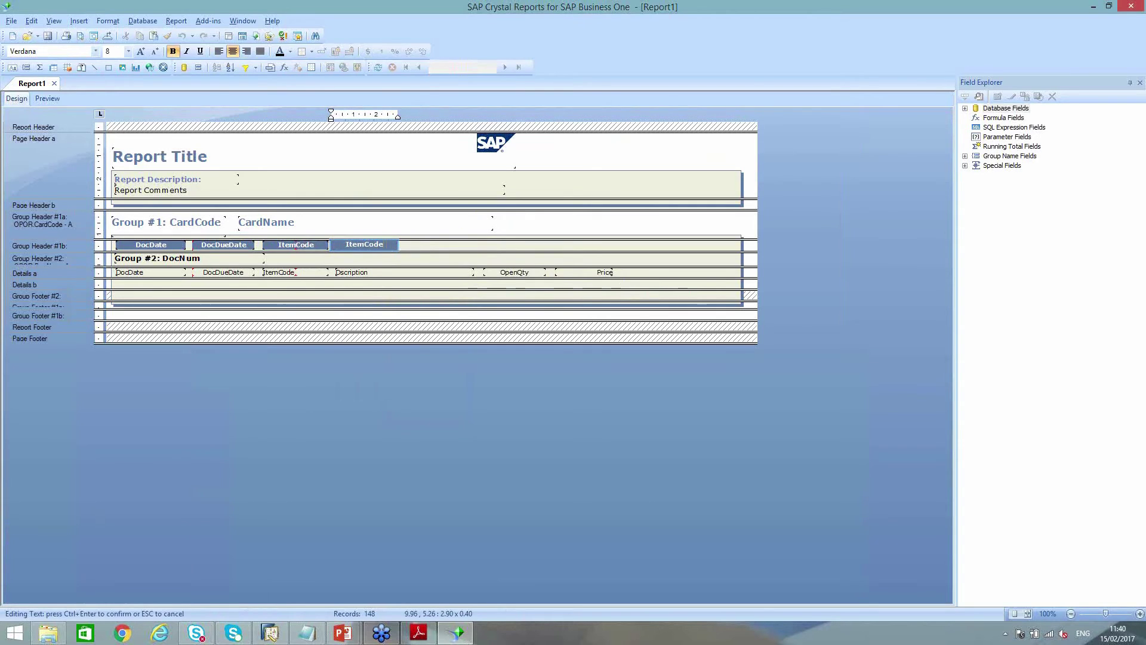
{"action": "type", "text": "Description"}
{"action": "key", "text": "ctrl+Return"}
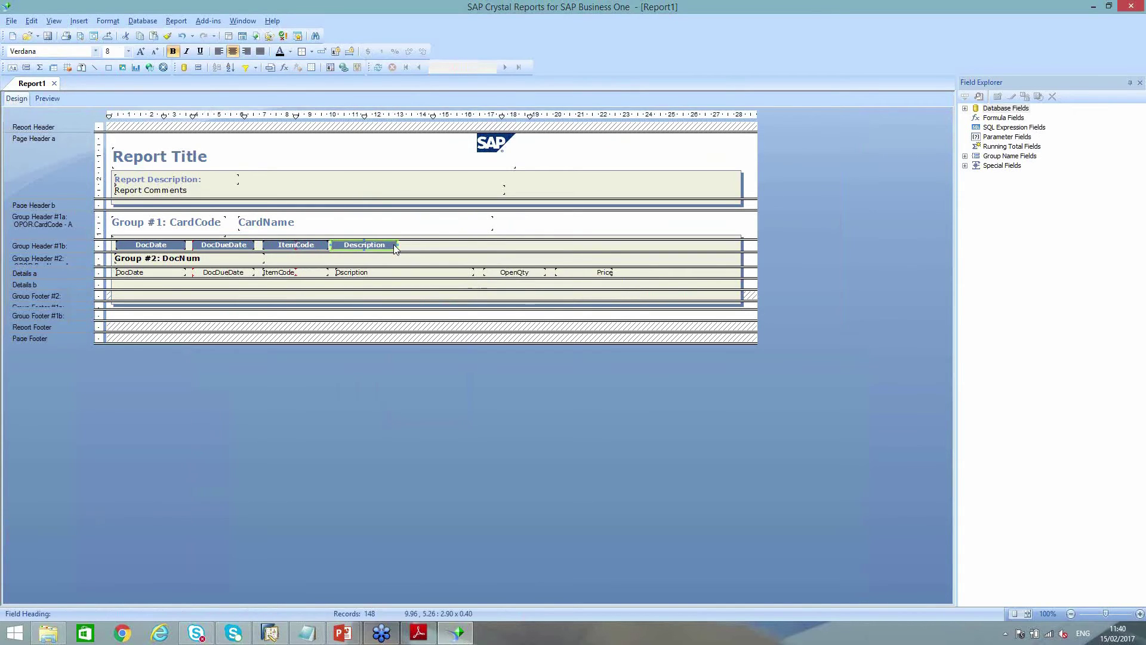
{"action": "key", "text": "shift+Right"}
{"action": "key", "text": "shift+Right"}
{"action": "key", "text": "shift+Right"}
{"action": "key", "text": "shift+Right"}
{"action": "key", "text": "shift+Right"}
{"action": "key", "text": "shift+Right"}
{"action": "key", "text": "shift+Right"}
{"action": "key", "text": "shift+Right"}
{"action": "key", "text": "shift+Right"}
{"action": "key", "text": "shift+Right"}
{"action": "key", "text": "shift+Right"}
{"action": "key", "text": "shift+Right"}
{"action": "key", "text": "shift+Right"}
{"action": "key", "text": "shift+Right"}
{"action": "key", "text": "shift+Right"}
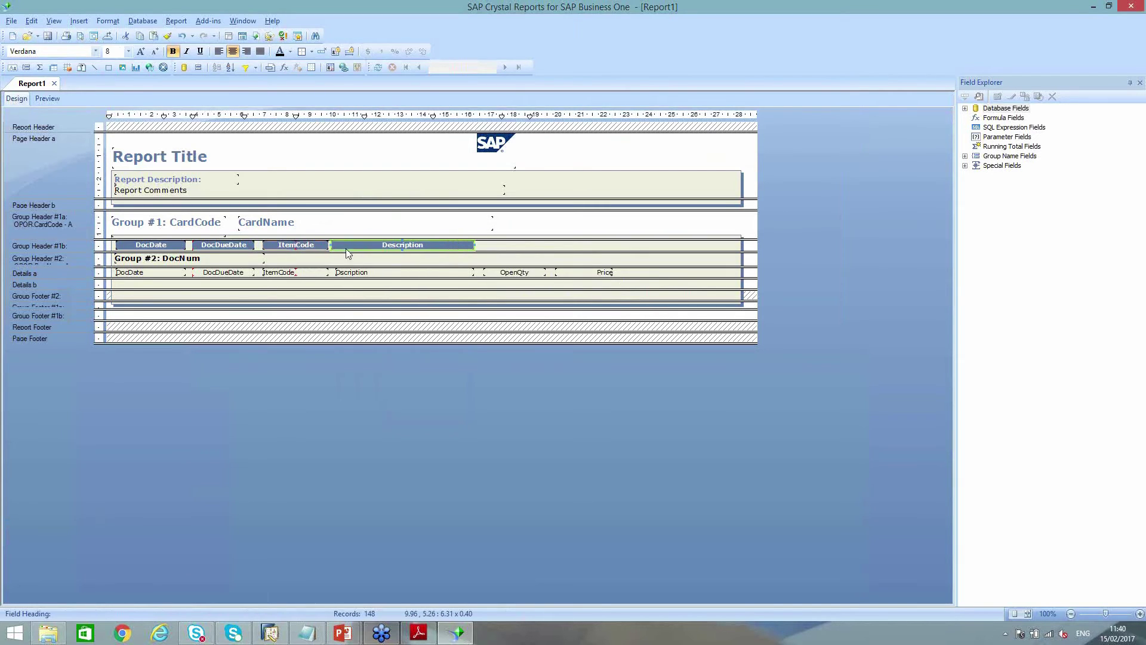
{"action": "left_click", "coordinate": [518, 253]}
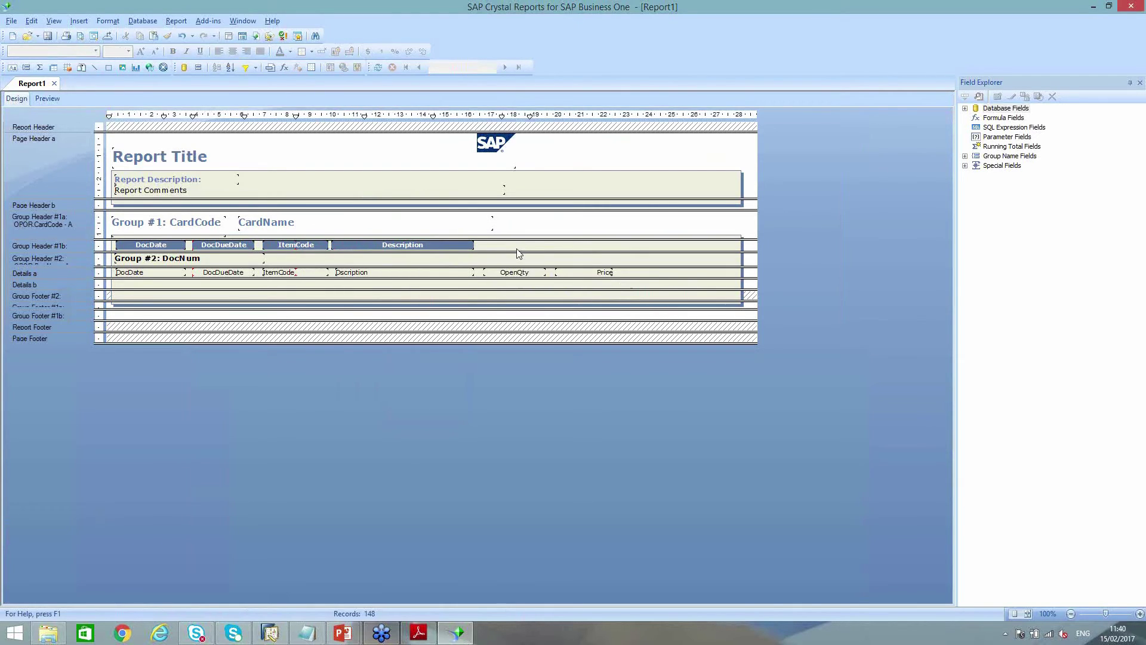
{"action": "key", "text": "ctrl+v"}
{"action": "left_click", "coordinate": [488, 248]}
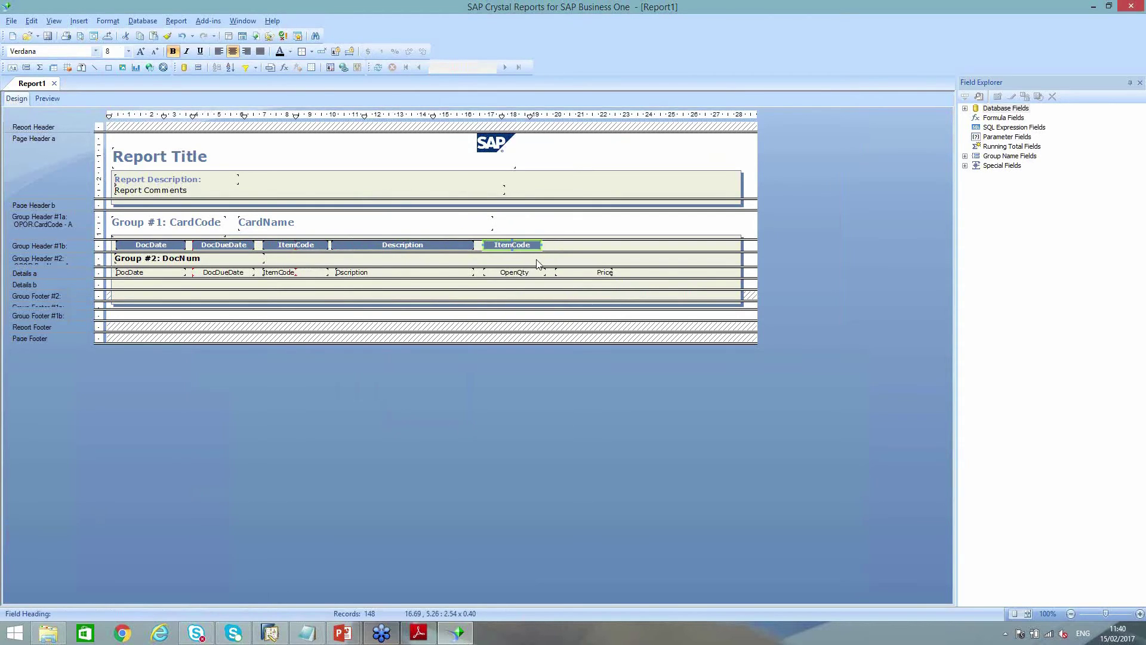
{"action": "double_click", "coordinate": [530, 255]}
{"action": "key", "text": "ctrl+a"}
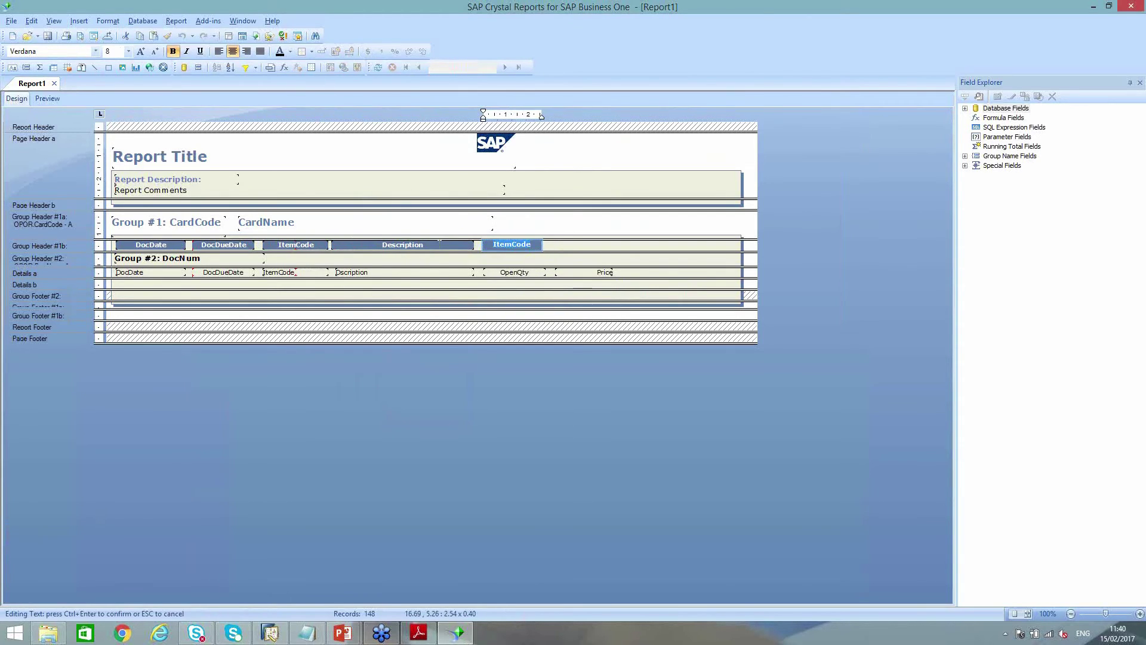
{"action": "type", "text": "Qty"}
{"action": "left_click", "coordinate": [566, 251]}
Paste another heading above the Price figures, resize it and rename it Price
{"action": "key", "text": "ctrl+v"}
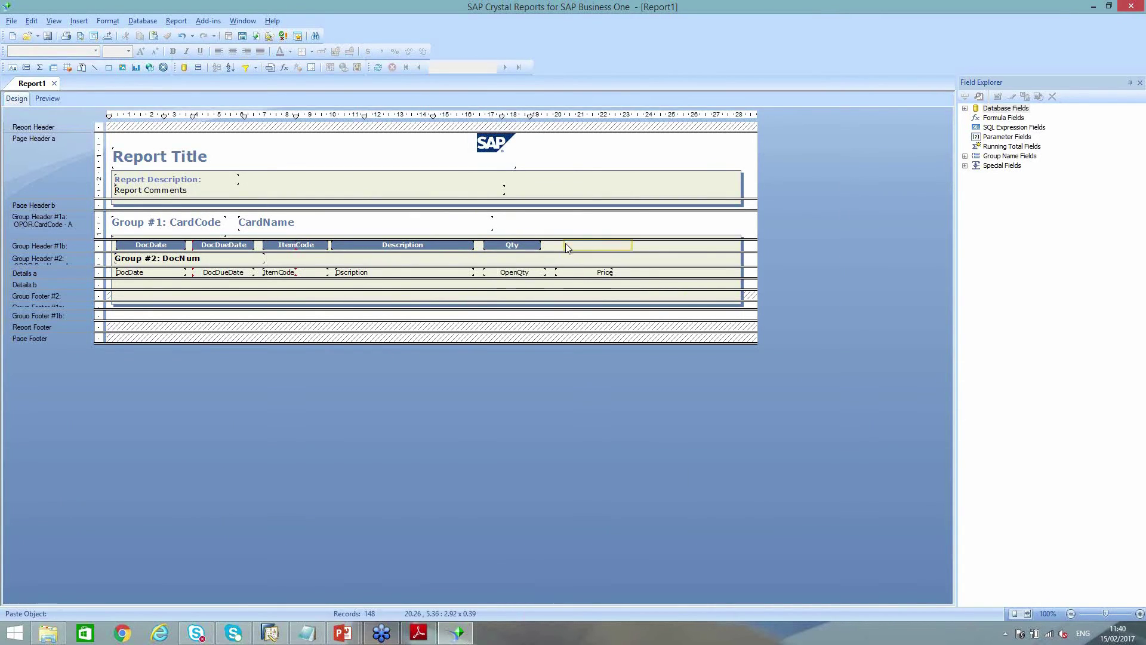
{"action": "left_click", "coordinate": [557, 247]}
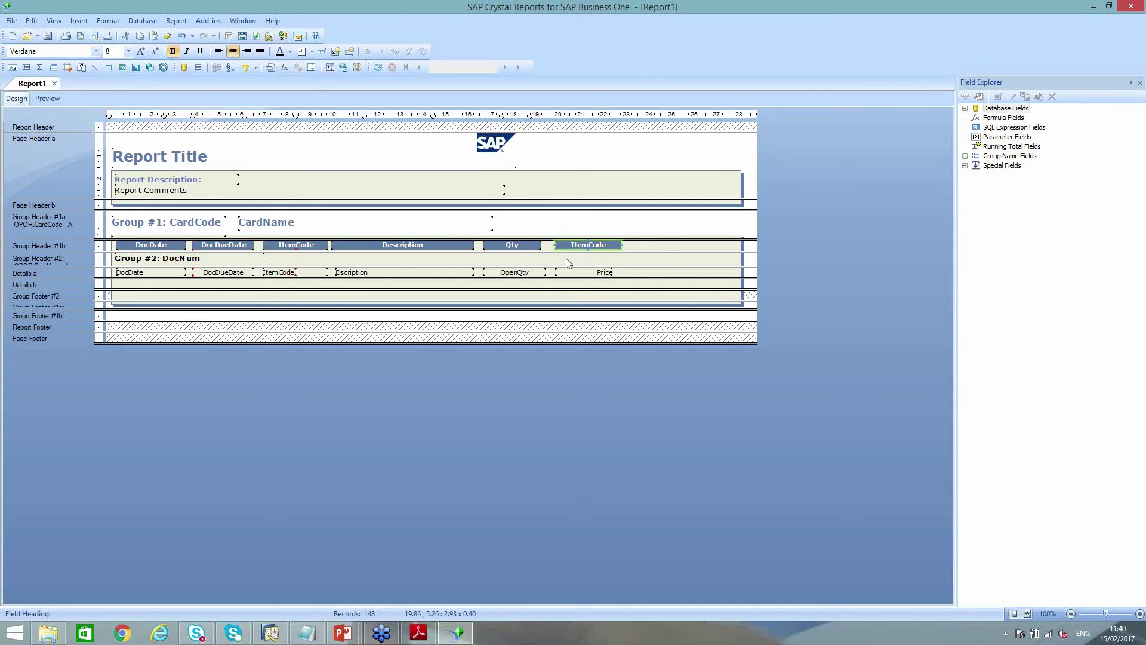
{"action": "left_click_drag", "start_coordinate": [620, 246], "coordinate": [612, 245]}
{"action": "double_click", "coordinate": [601, 246]}
{"action": "type", "text": "Price"}
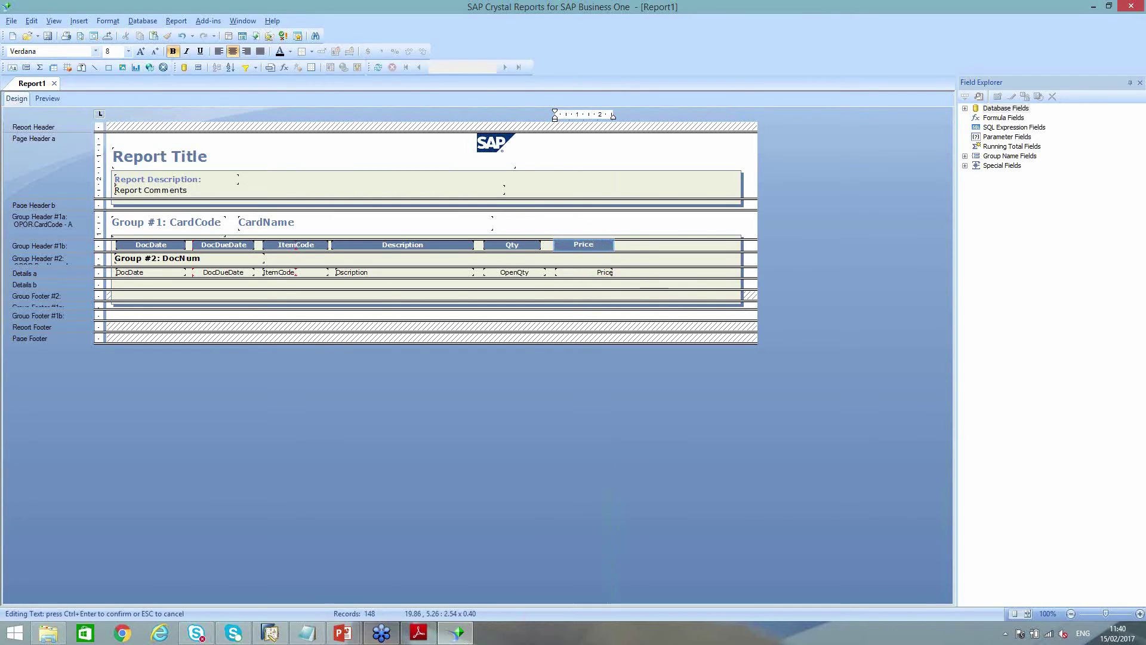
{"action": "left_click", "coordinate": [401, 153]}
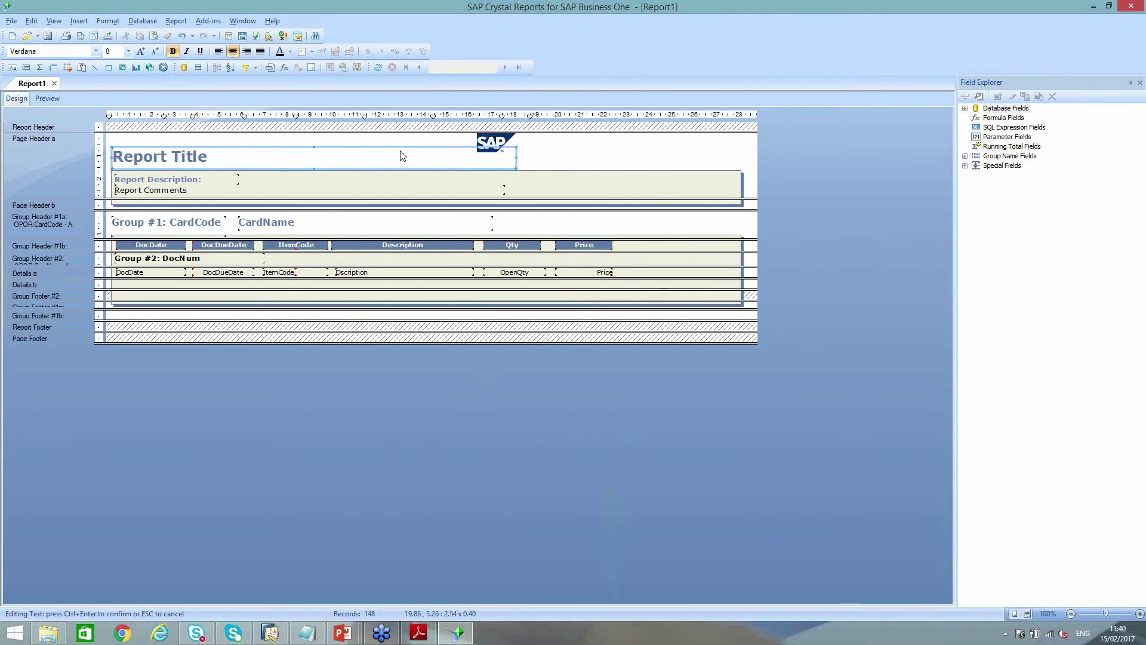
{"action": "left_click", "coordinate": [619, 150]}
Preview the report, page to the next supplier and back, then return to Design
{"action": "left_click", "coordinate": [48, 98]}
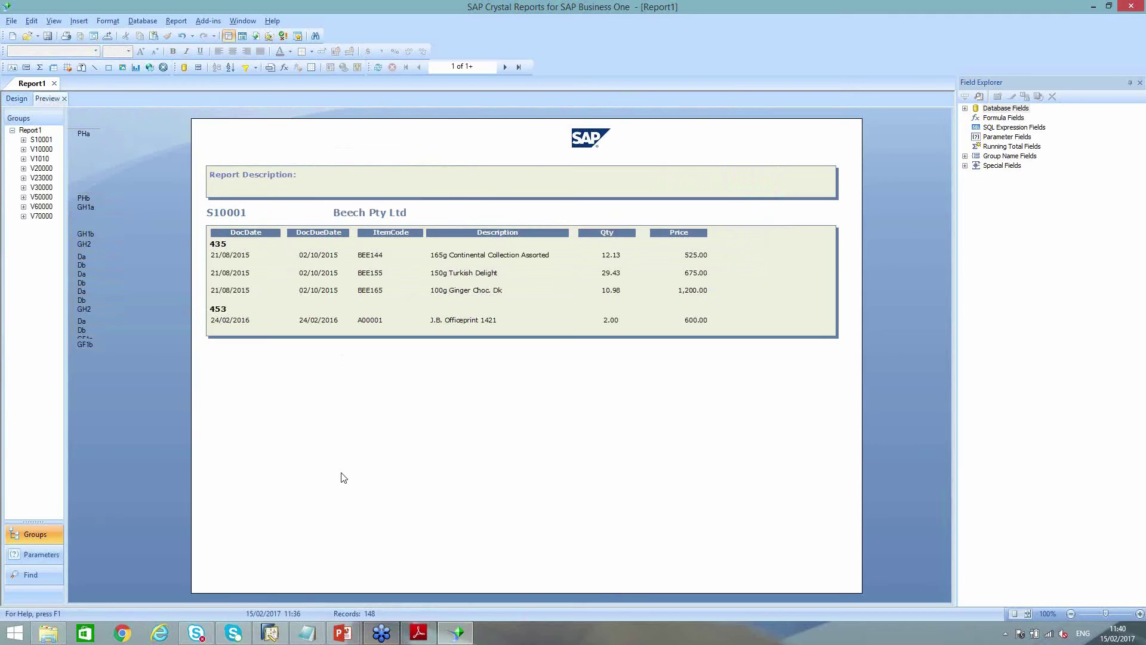
{"action": "left_click", "coordinate": [503, 70]}
{"action": "left_click", "coordinate": [418, 68]}
{"action": "left_click", "coordinate": [17, 99]}
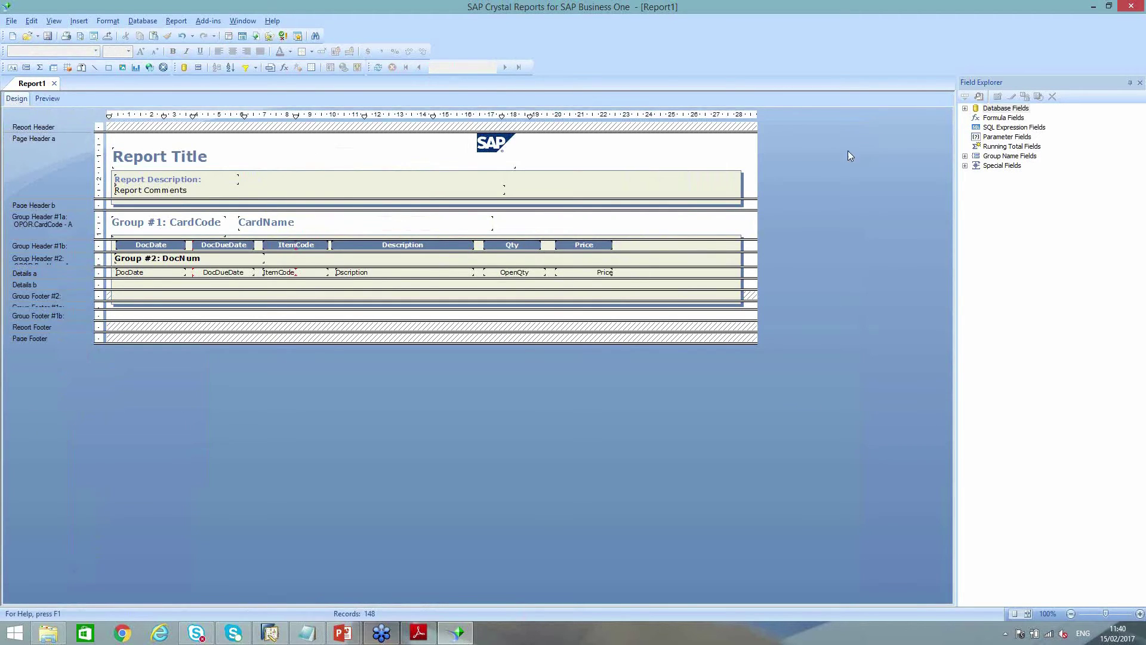
{"action": "left_click", "coordinate": [995, 119]}
Create a new formula field named Total
{"action": "right_click", "coordinate": [996, 120]}
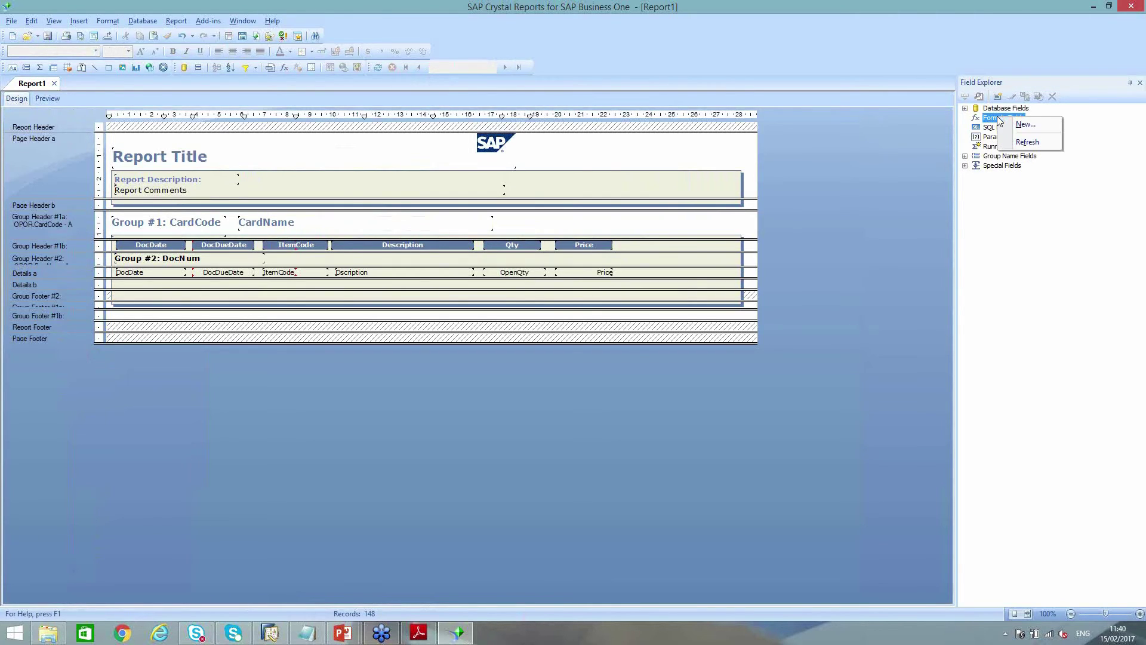
{"action": "left_click", "coordinate": [990, 119]}
{"action": "key", "text": "ctrl"}
{"action": "right_click", "coordinate": [1000, 122]}
{"action": "left_click", "coordinate": [1023, 128]}
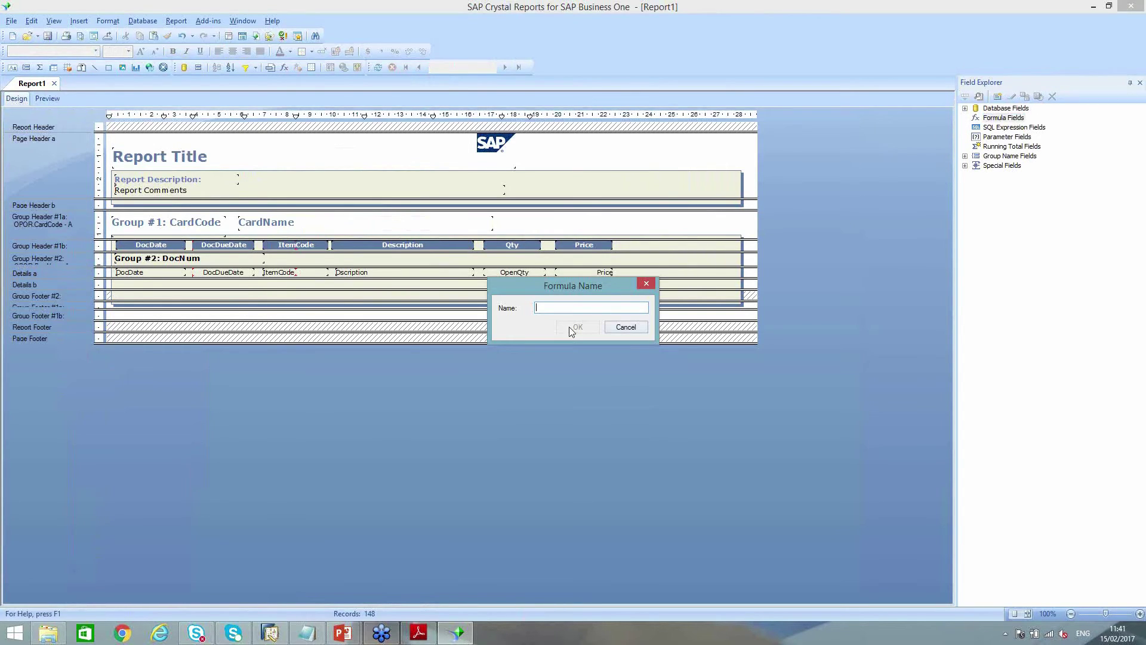
{"action": "type", "text": "Total"}
{"action": "left_click", "coordinate": [579, 328]}
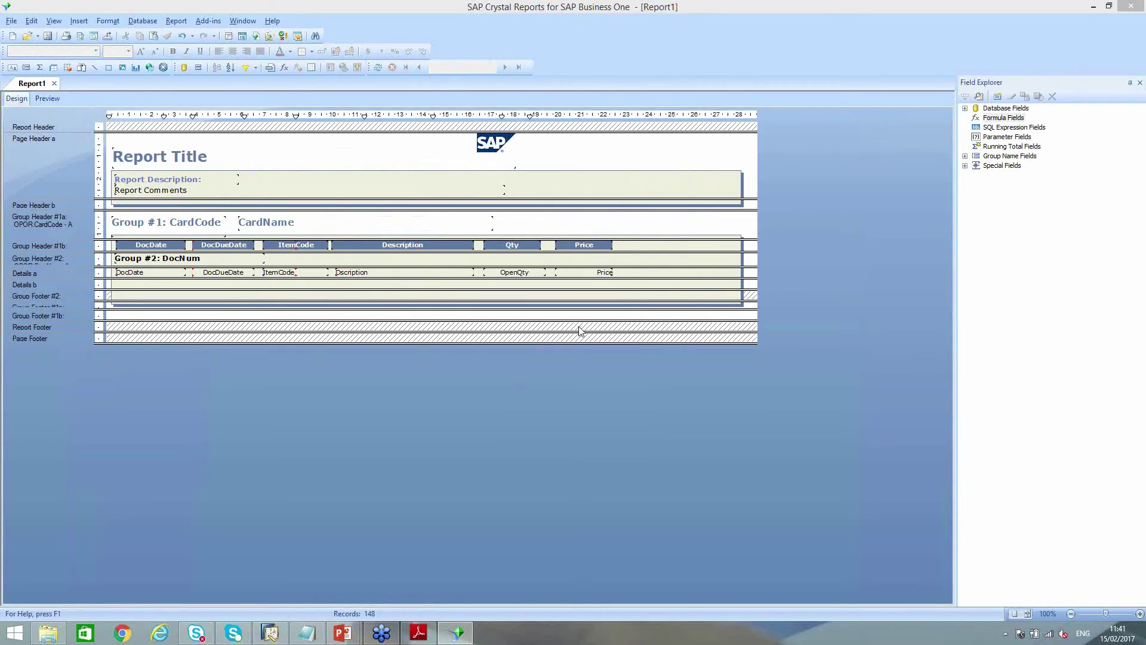
Define Total as {POR1.OpenQty}*{POR1.Price}, save it, and place it beside Price in Details
{"action": "left_click", "coordinate": [143, 60]}
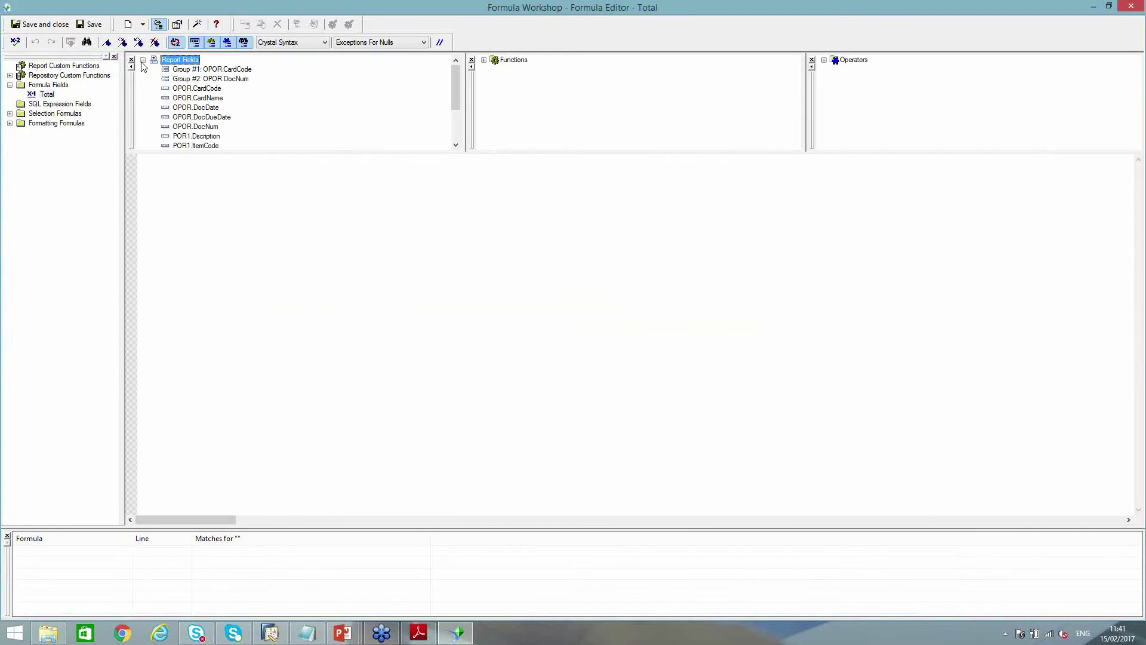
{"action": "scroll", "coordinate": [193, 120], "scroll_direction": "down", "scroll_amount": 2}
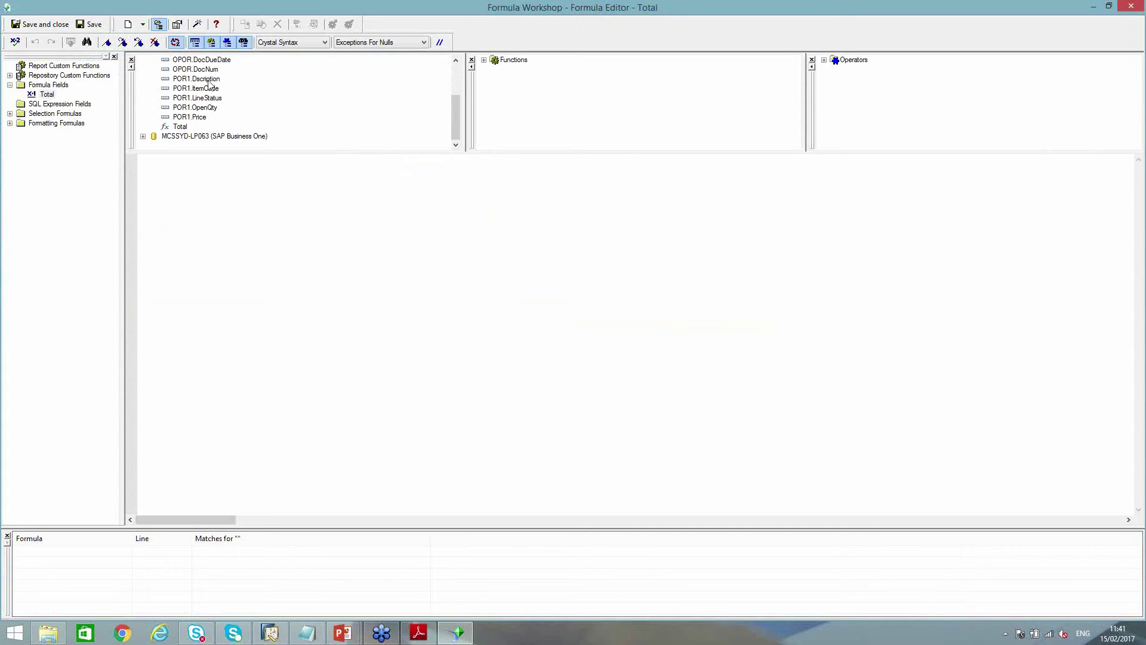
{"action": "double_click", "coordinate": [205, 109]}
{"action": "double_click", "coordinate": [201, 117]}
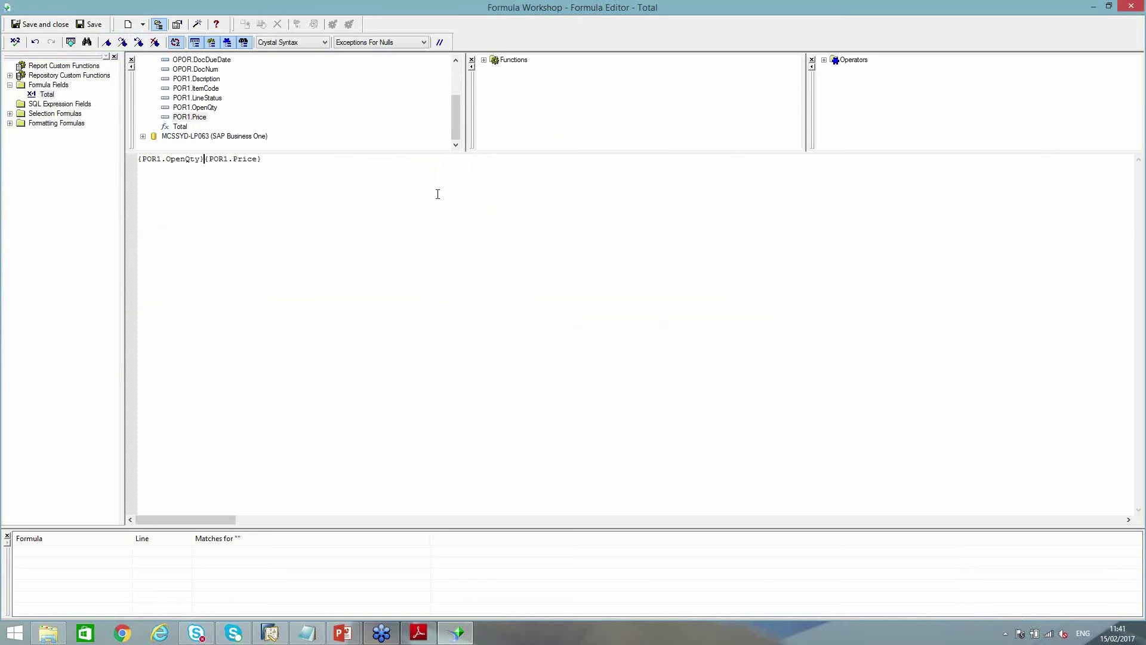
{"action": "type", "text": "*"}
{"action": "left_click", "coordinate": [40, 24]}
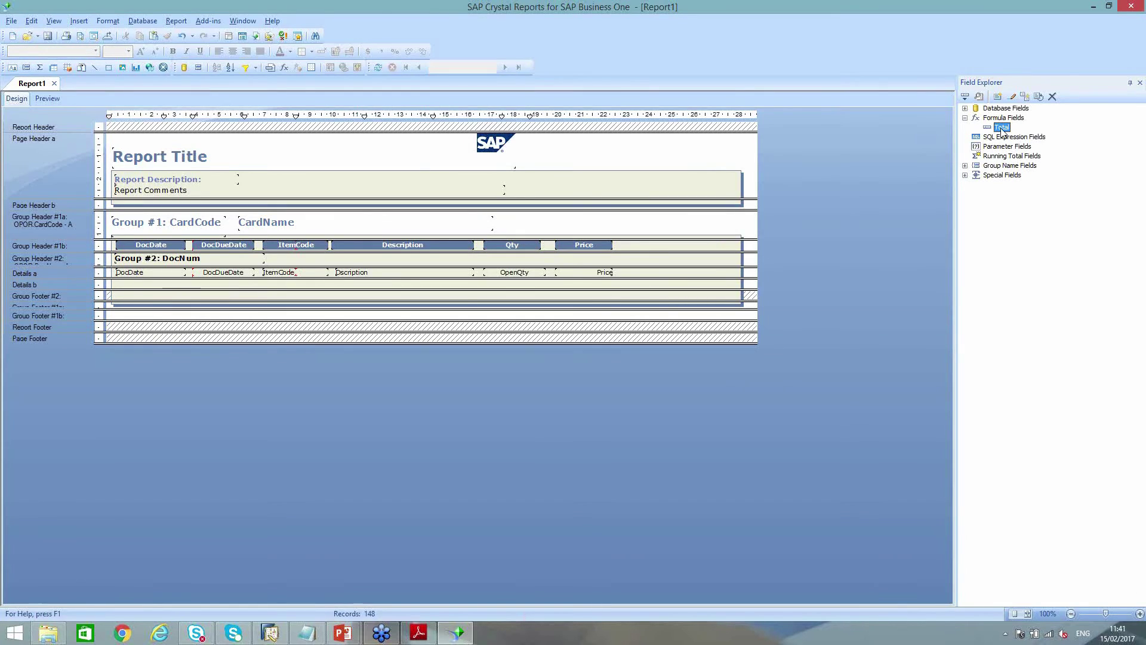
{"action": "left_click_drag", "start_coordinate": [1002, 131], "coordinate": [626, 272]}
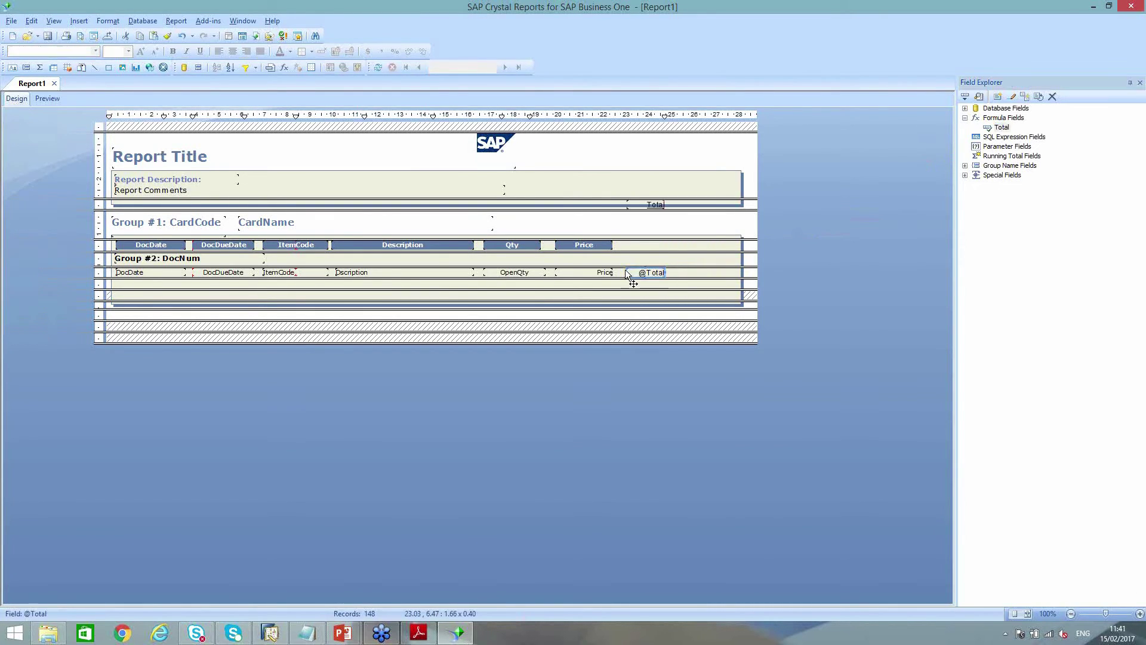
{"action": "key", "text": "shift+Right"}
{"action": "key", "text": "shift+Right"}
{"action": "key", "text": "shift+Right"}
{"action": "key", "text": "shift+Right"}
{"action": "key", "text": "shift+Right"}
{"action": "key", "text": "shift+Right"}
{"action": "key", "text": "shift+Right"}
{"action": "key", "text": "shift+Right"}
{"action": "key", "text": "shift+Right"}
{"action": "key", "text": "shift+Right"}
{"action": "key", "text": "shift+Right"}
{"action": "key", "text": "shift+Right"}
{"action": "key", "text": "shift+Right"}
{"action": "key", "text": "shift+Right"}
{"action": "key", "text": "shift+Right"}
{"action": "key", "text": "shift+Right"}
{"action": "key", "text": "shift+Right"}
{"action": "key", "text": "shift+Right"}
{"action": "key", "text": "shift+Right"}
{"action": "key", "text": "shift+Right"}
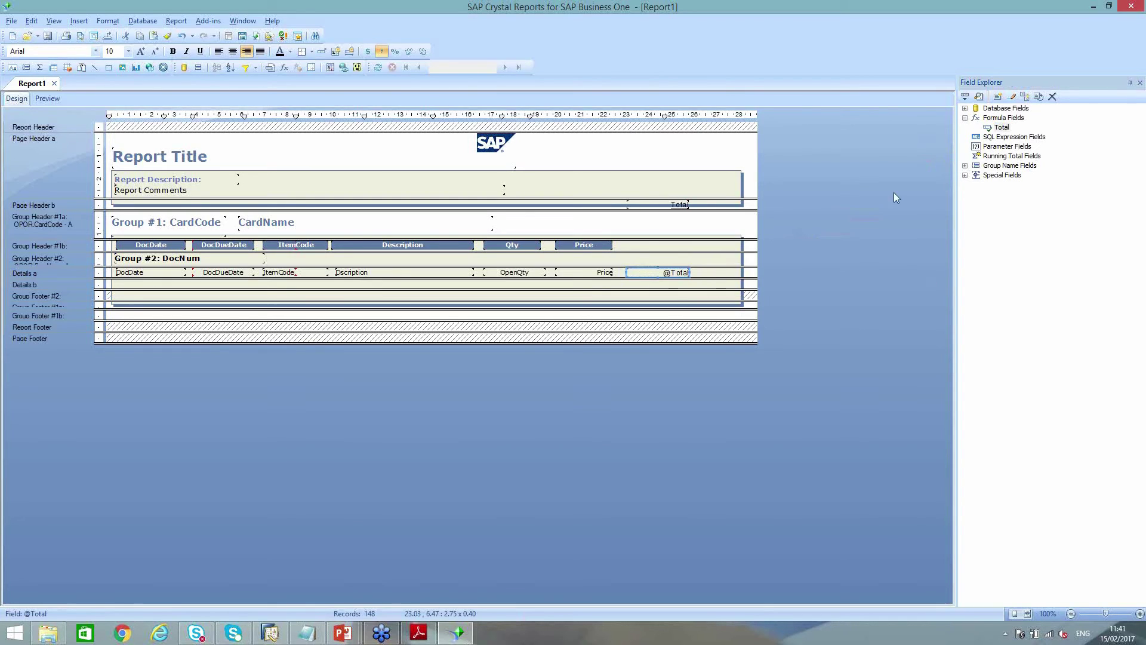
{"action": "left_click", "coordinate": [655, 207]}
{"action": "left_click", "coordinate": [771, 210]}
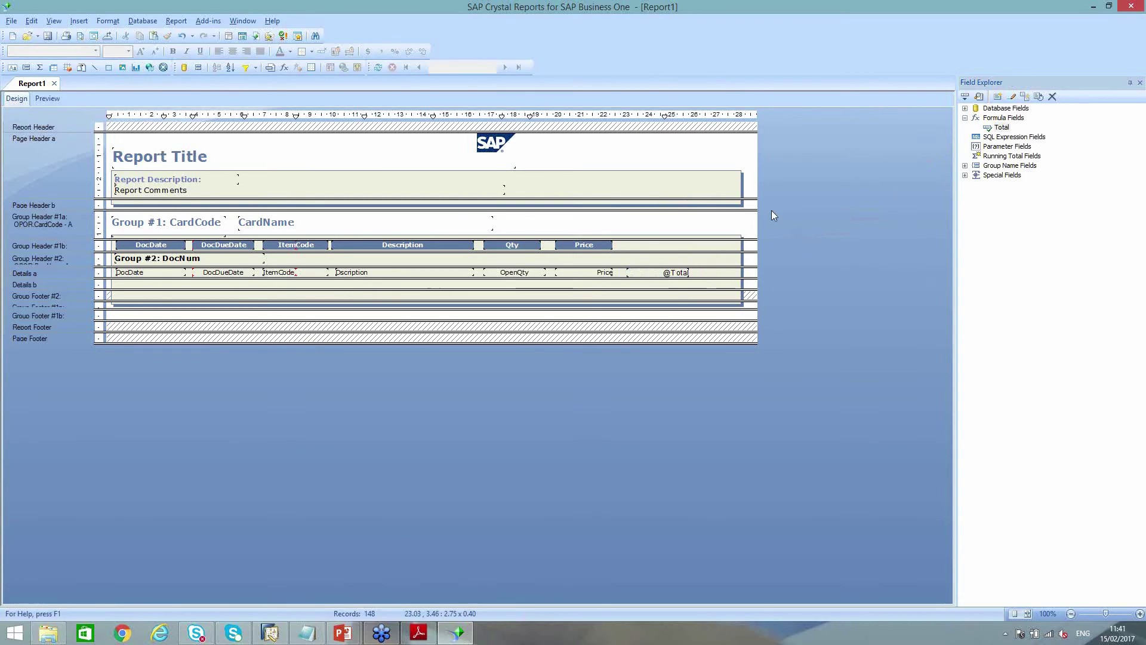
{"action": "left_click", "coordinate": [563, 244]}
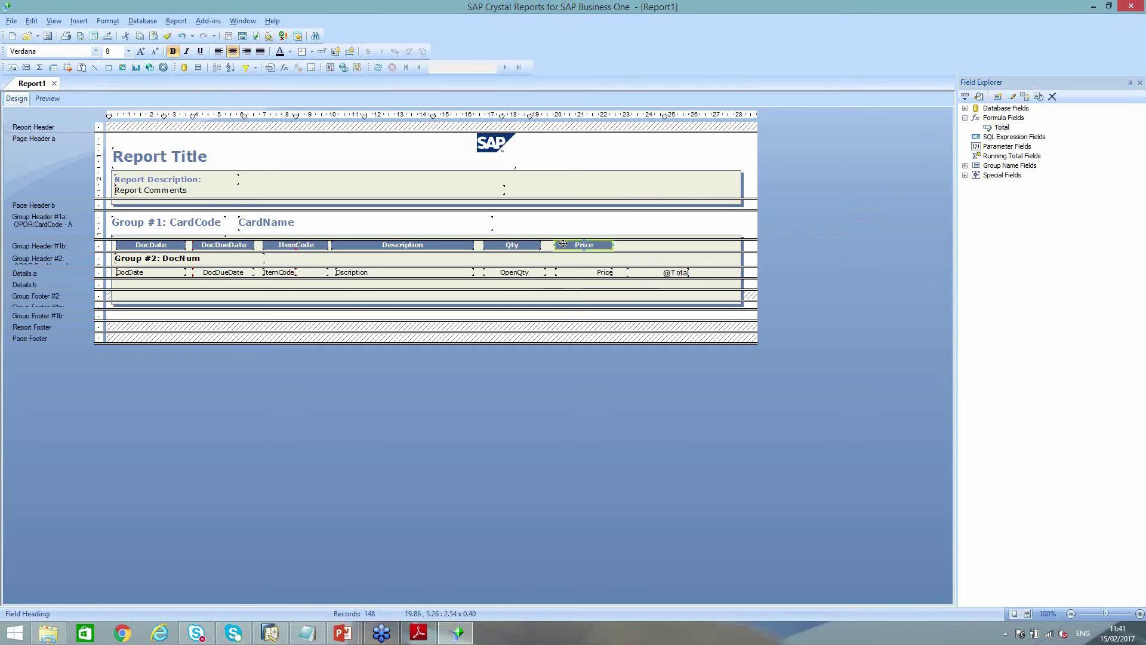
{"action": "key", "text": "ctrl+v"}
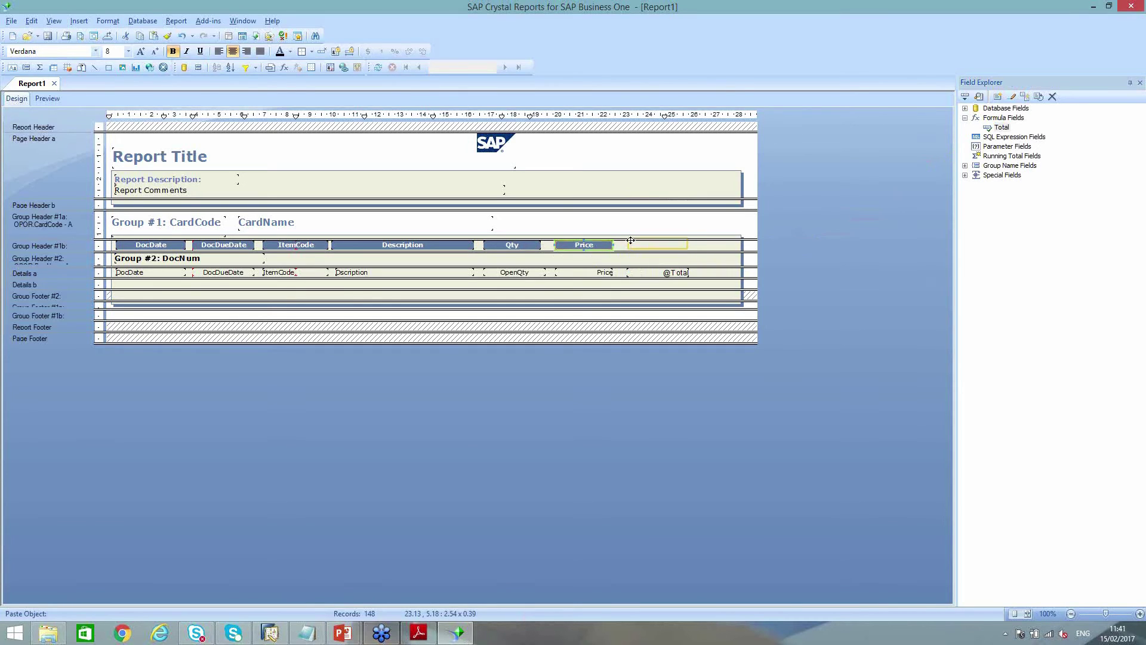
{"action": "left_click", "coordinate": [631, 241]}
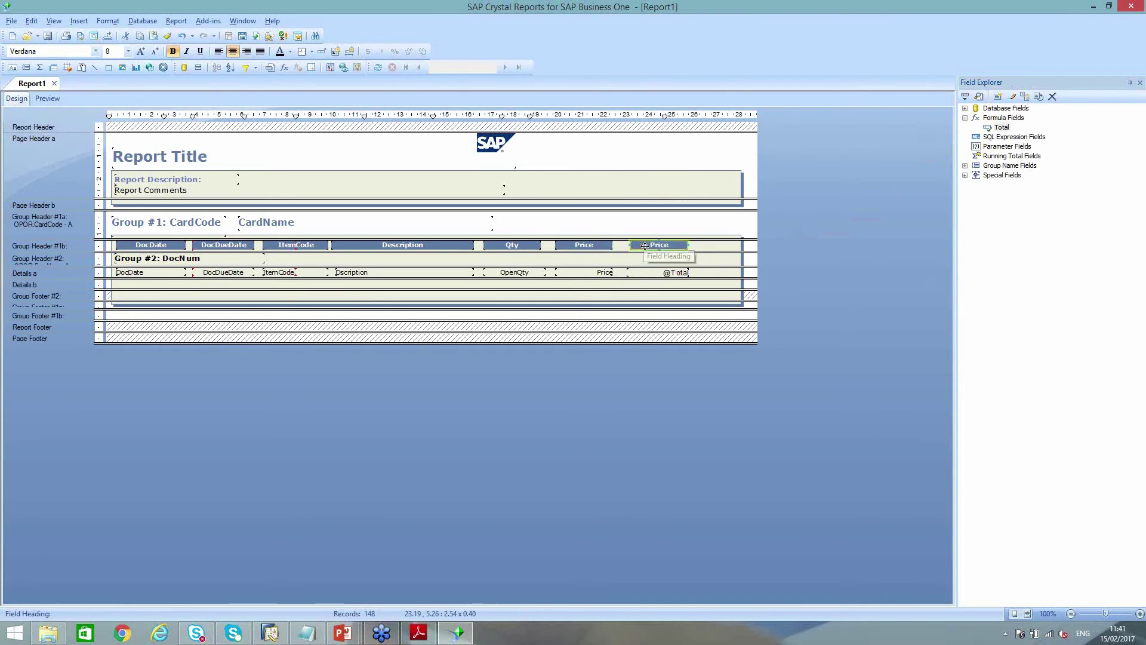
{"action": "double_click", "coordinate": [662, 247]}
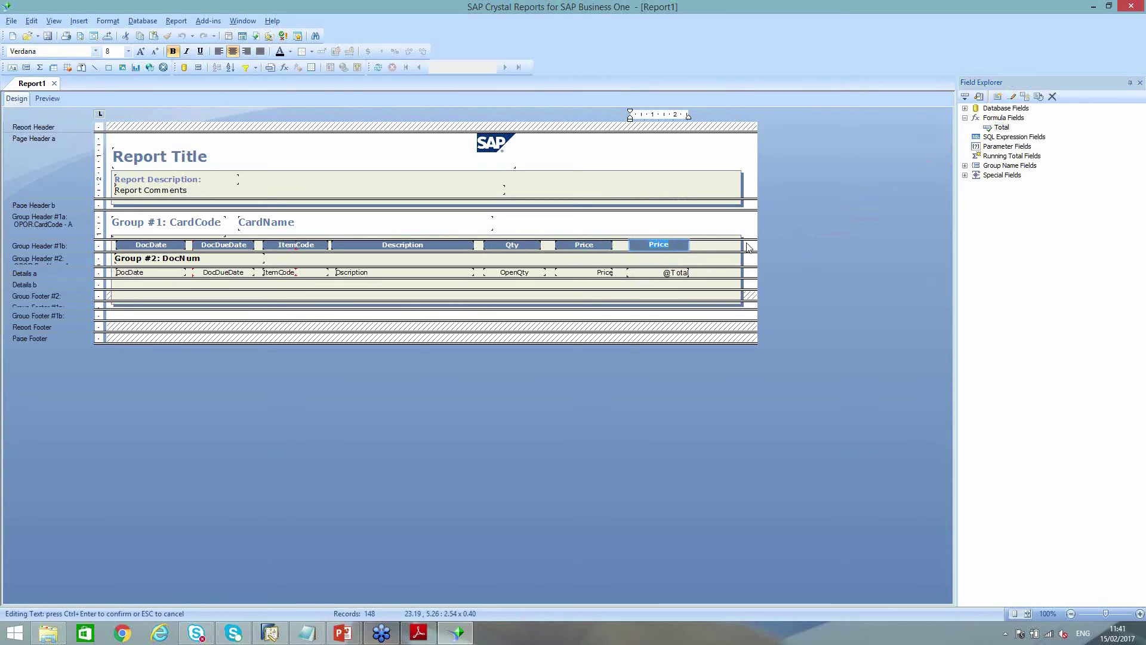
{"action": "type", "text": "Total"}
{"action": "left_click", "coordinate": [597, 224]}
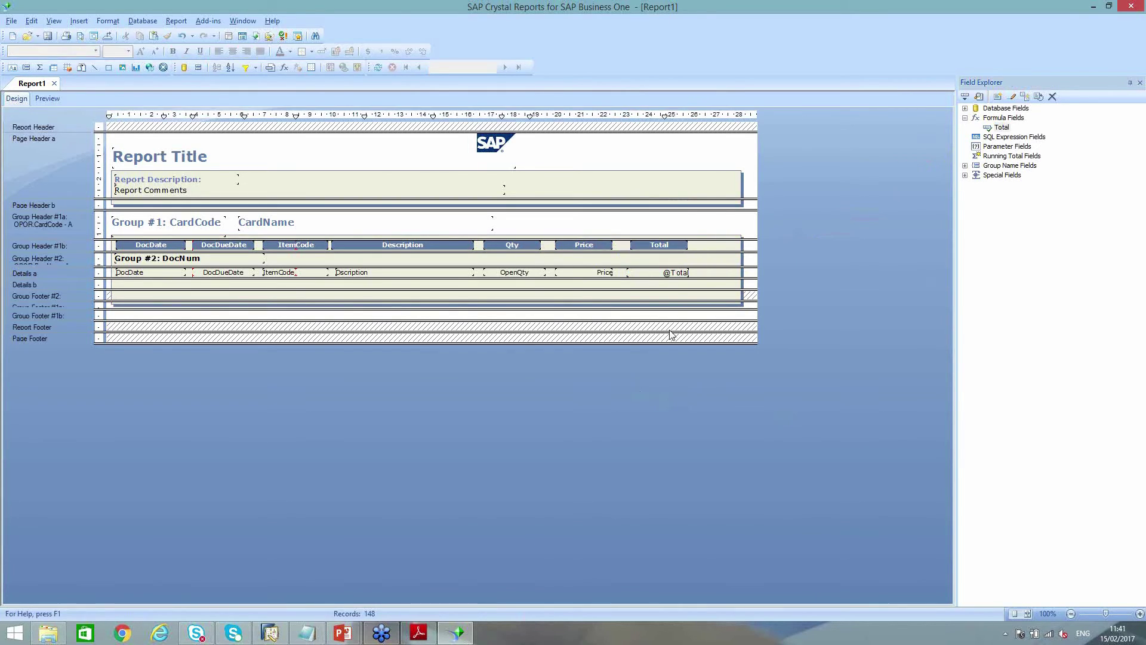
{"action": "left_click", "coordinate": [57, 98]}
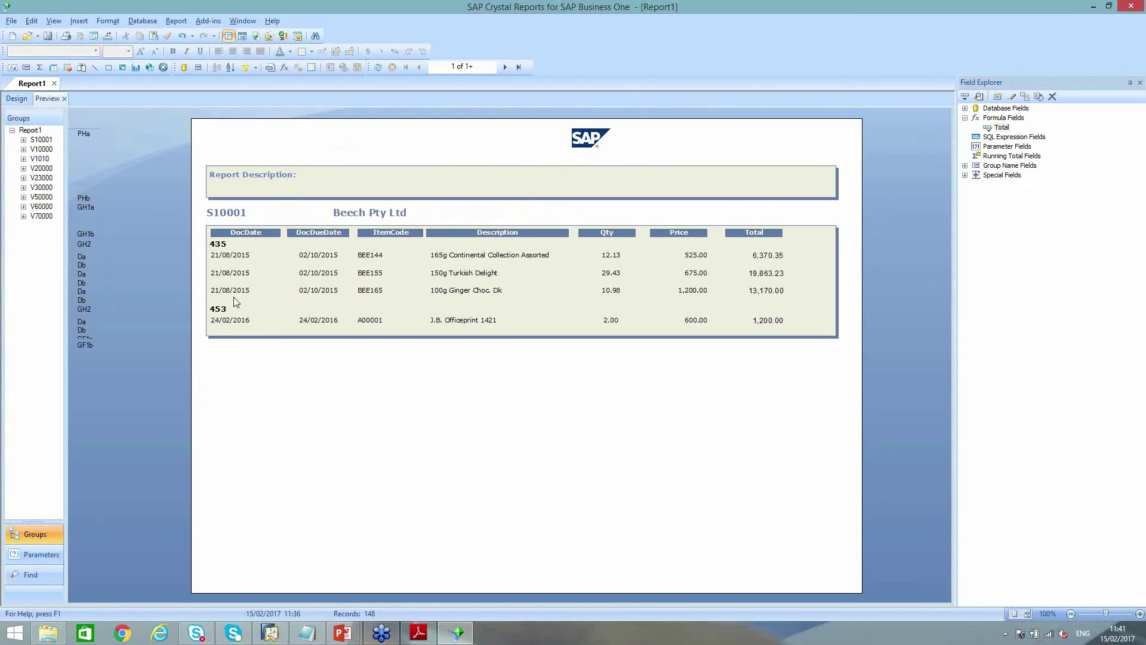
View the next supplier page (V10000) in Preview, then switch back to Design
{"action": "left_click", "coordinate": [505, 67]}
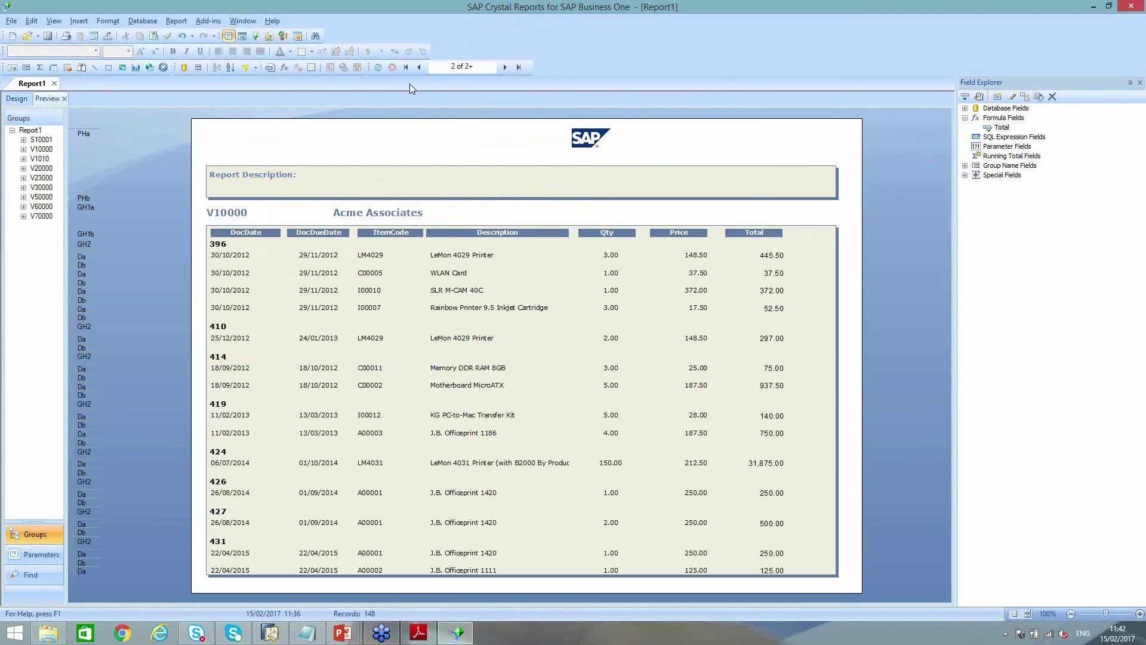
{"action": "left_click", "coordinate": [17, 99]}
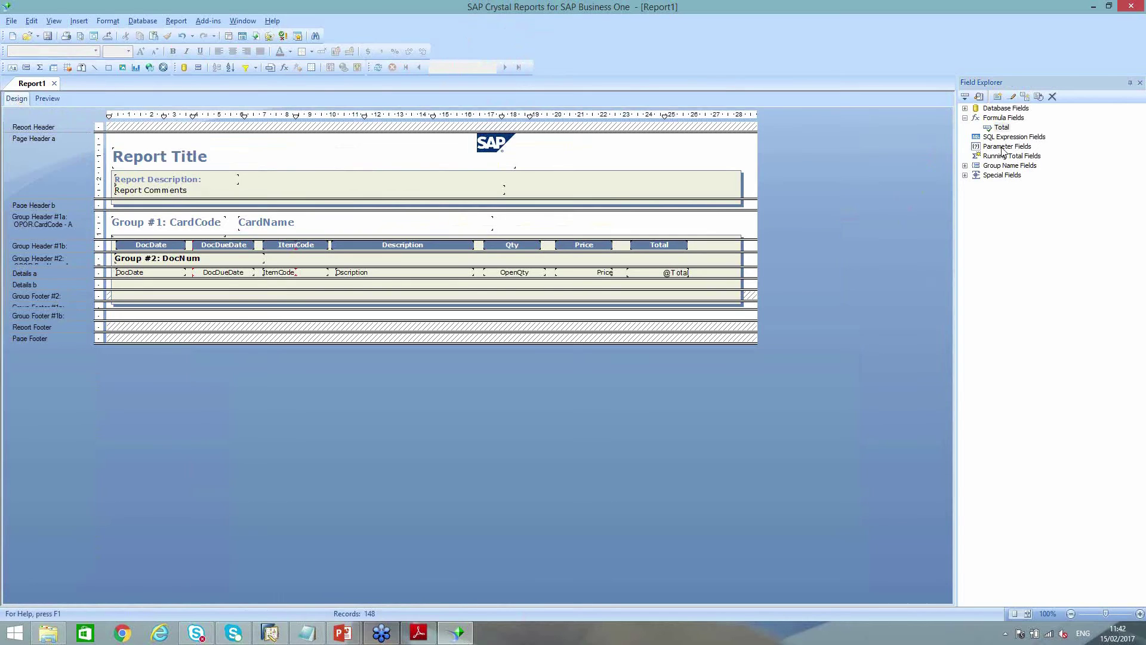
Create a new parameter named with the OCRD CardCode/CardName query, prompting 'Select Supplier'
{"action": "right_click", "coordinate": [1004, 149]}
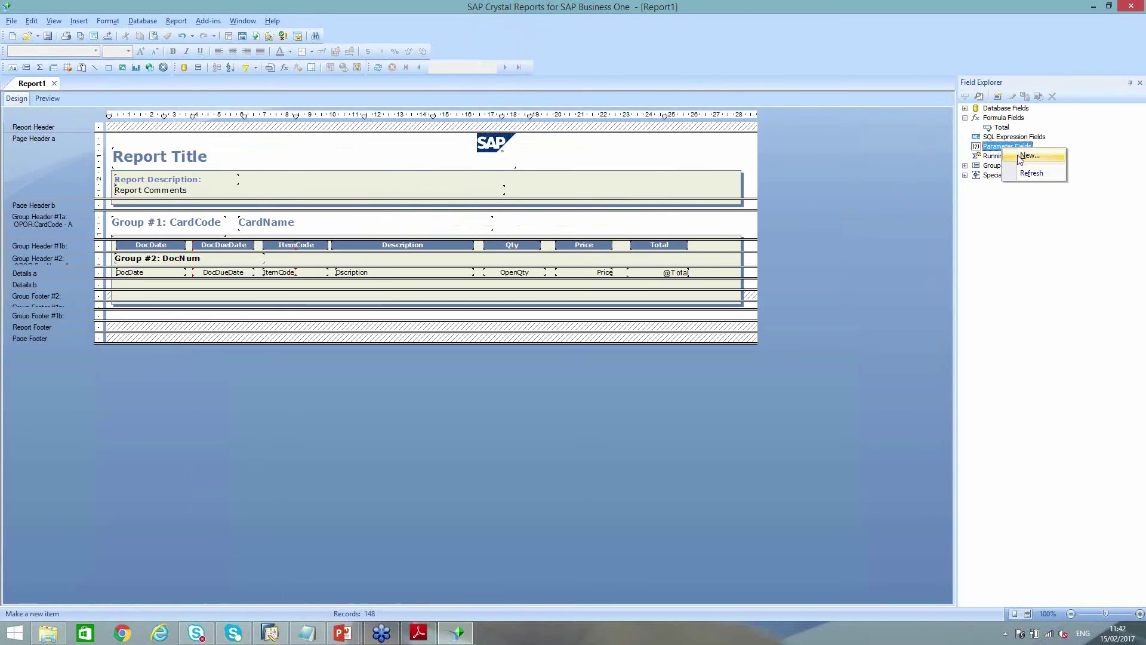
{"action": "left_click", "coordinate": [1019, 155]}
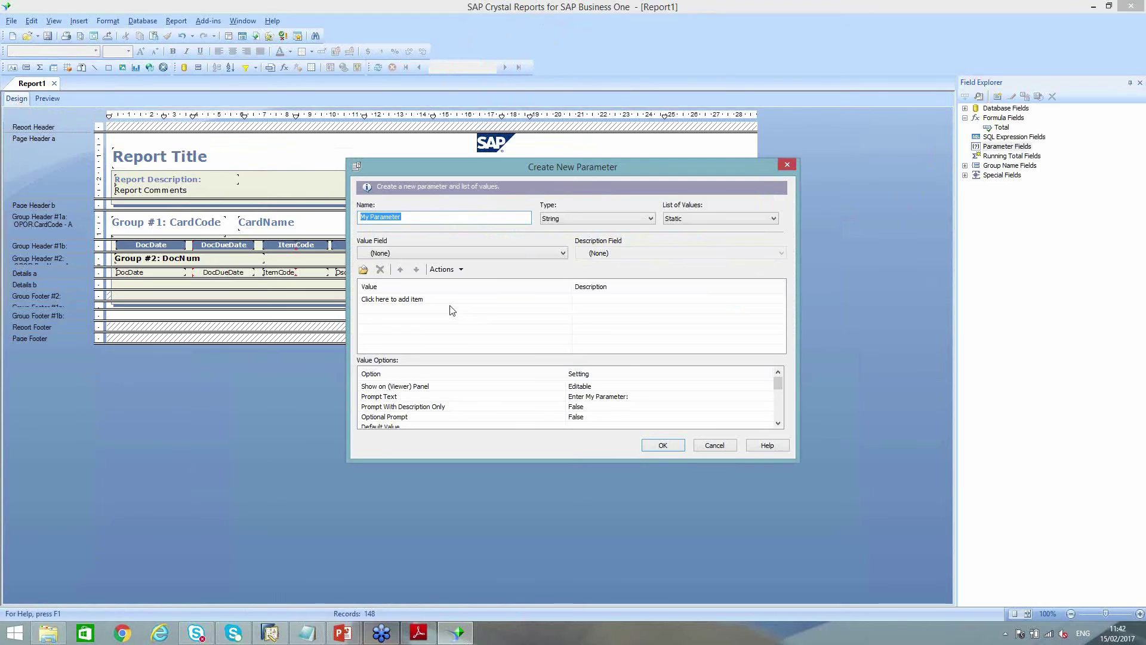
{"action": "type", "text": "@Select CardCode, C"}
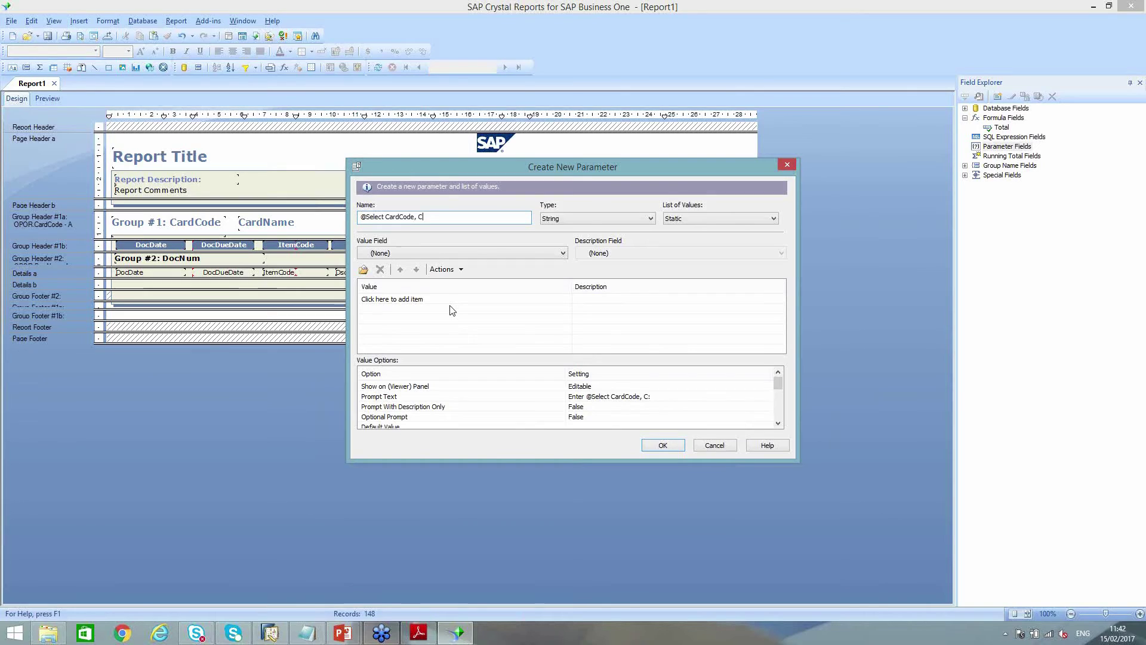
{"action": "type", "text": "ardName from OCRD"}
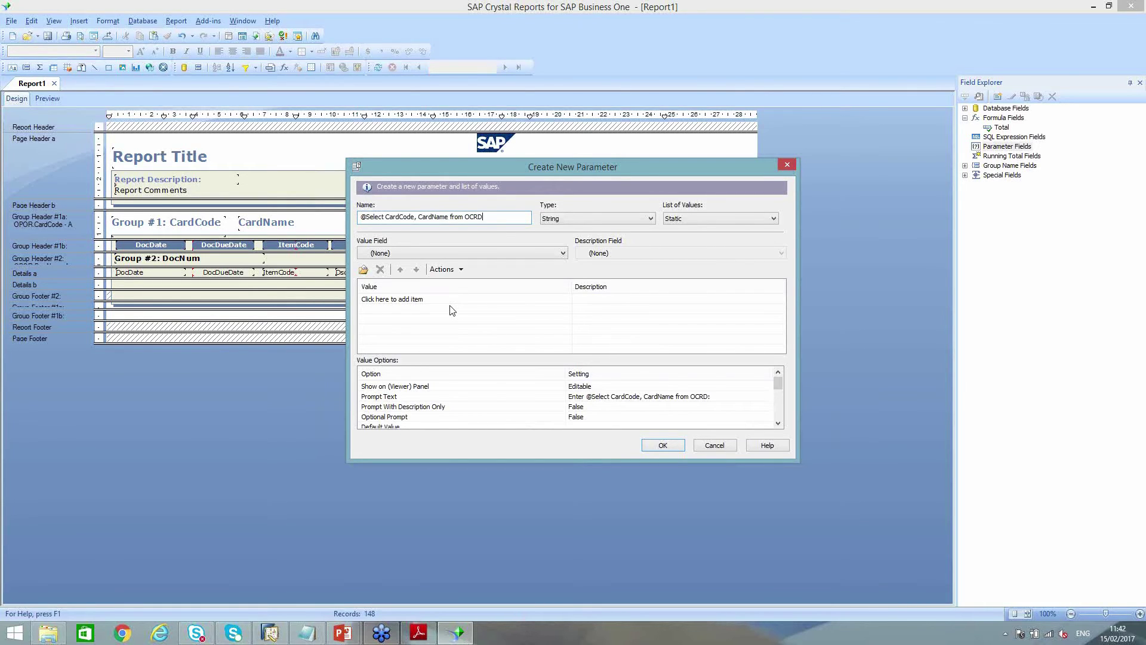
{"action": "type", "text": " frowhere CardType = 'C'"}
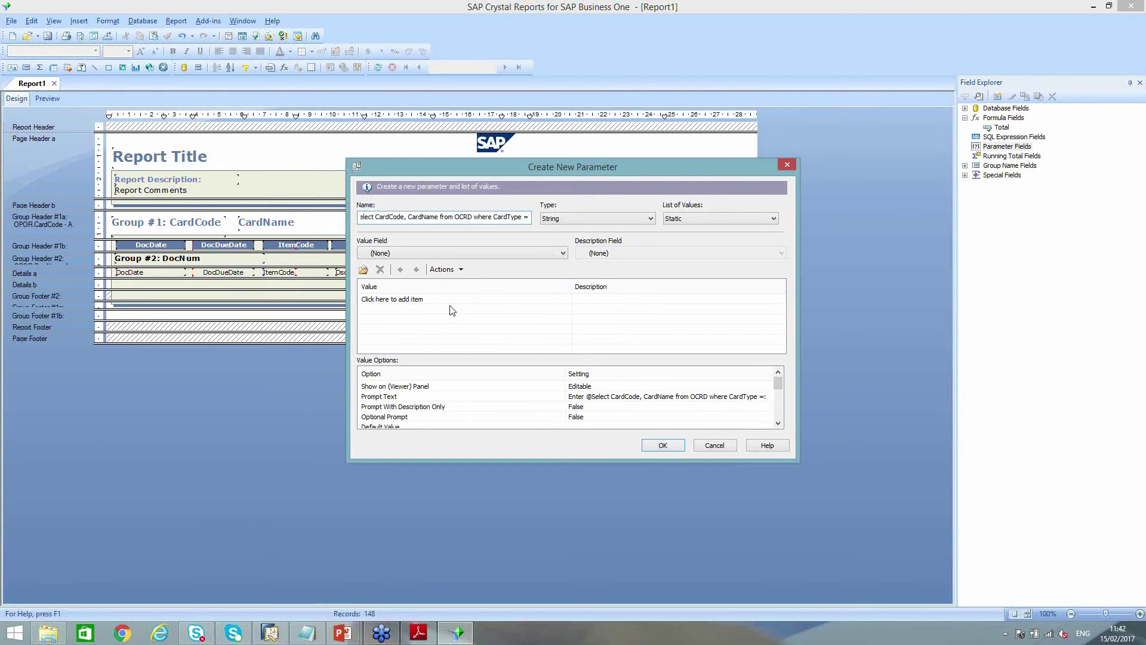
{"action": "type", "text": "'C"}
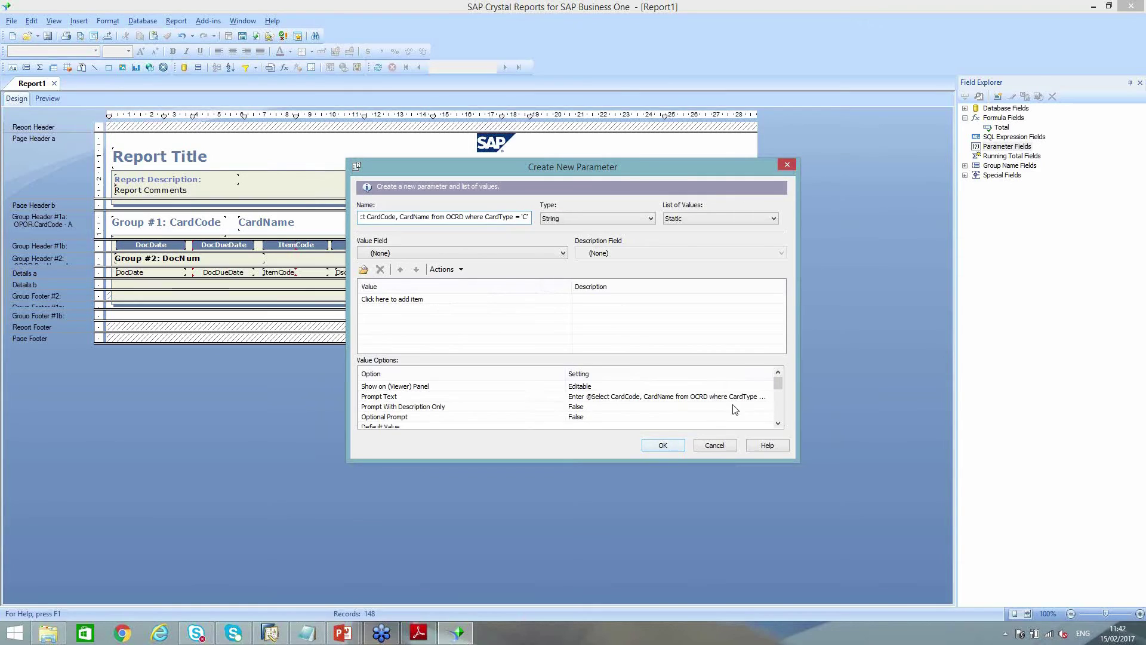
{"action": "left_click", "coordinate": [663, 395]}
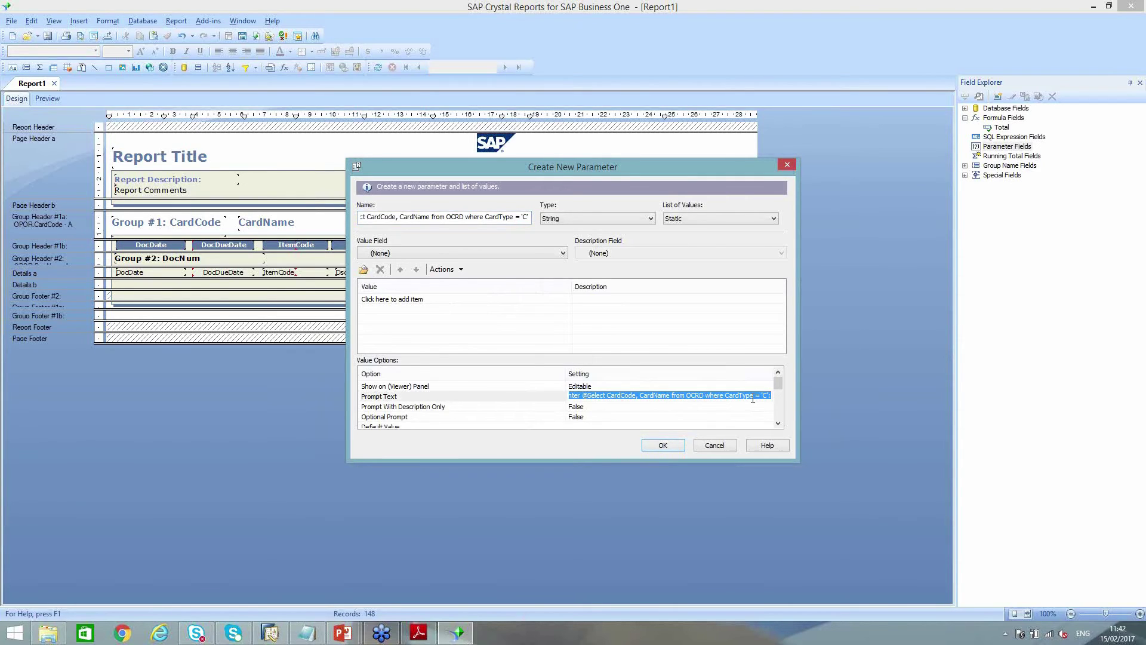
{"action": "type", "text": "Select"}
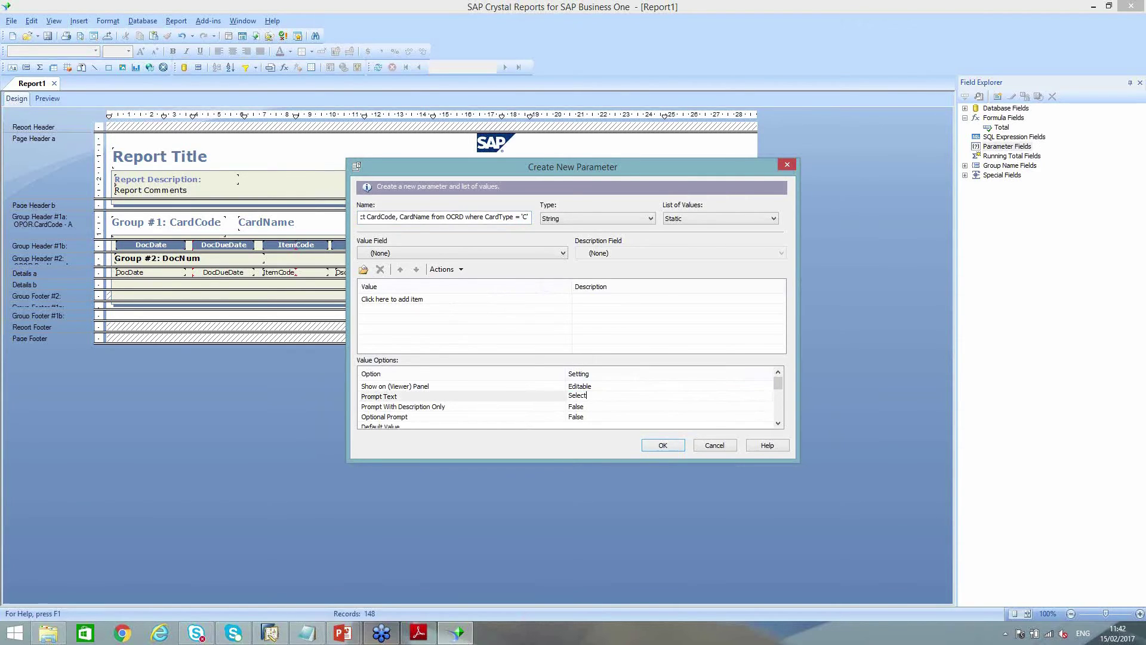
{"action": "type", "text": " Supplier"}
Set Prompt With Description Only and Allow multiple values to True, then finish the parameter
{"action": "left_click", "coordinate": [585, 407]}
{"action": "left_click", "coordinate": [592, 415]}
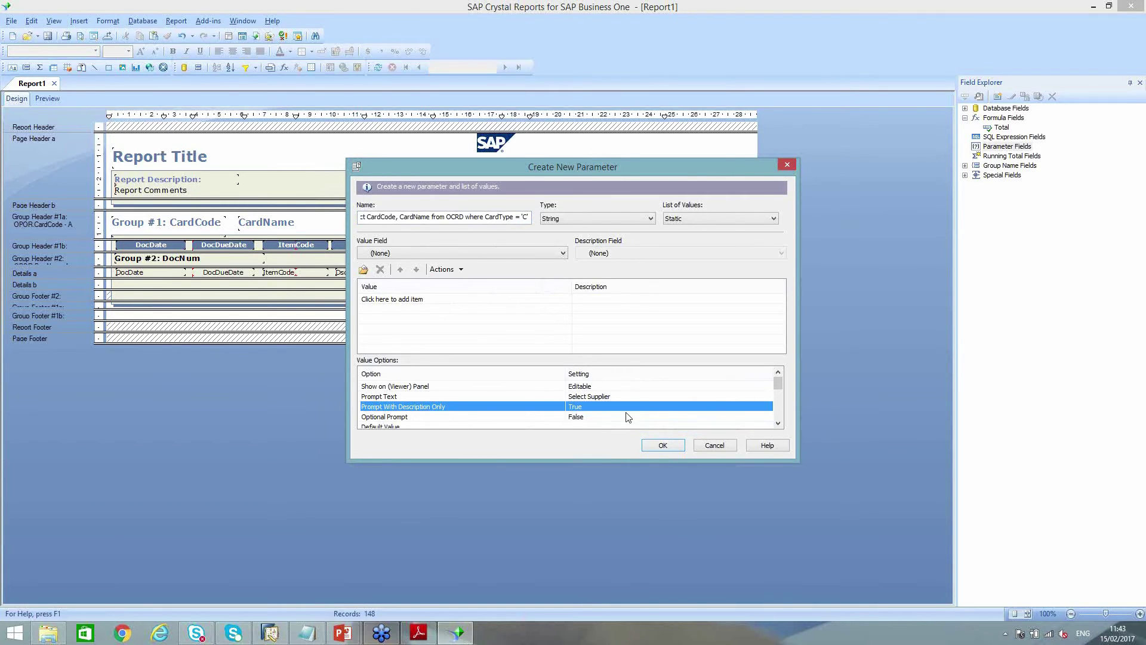
{"action": "left_click", "coordinate": [778, 424]}
{"action": "left_click", "coordinate": [779, 423]}
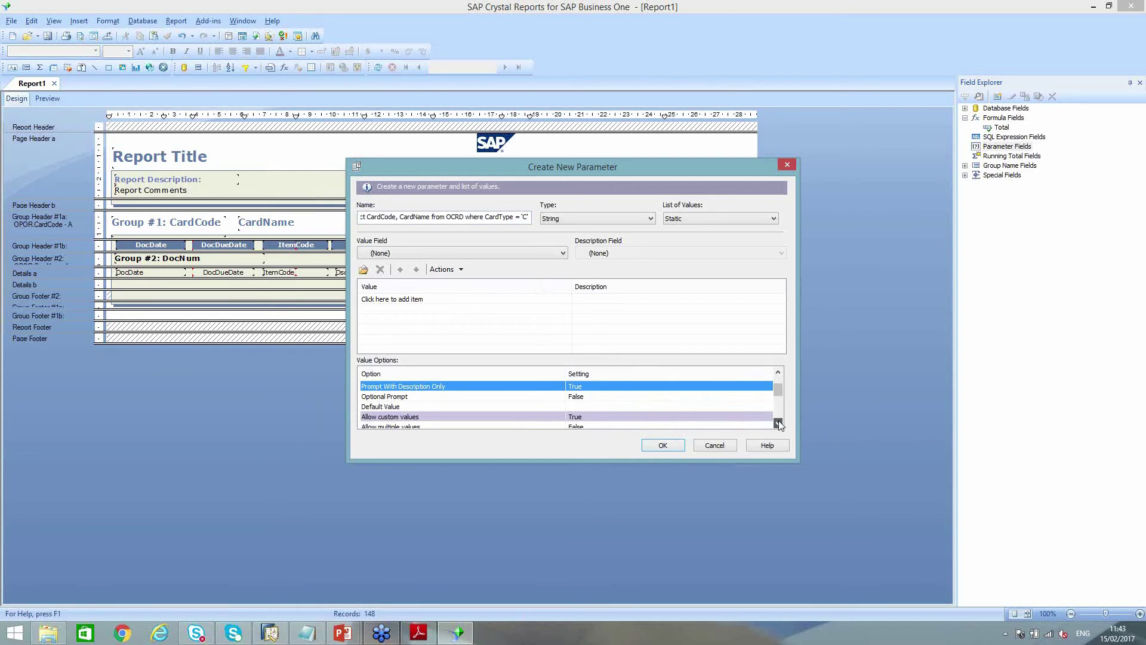
{"action": "left_click", "coordinate": [778, 424]}
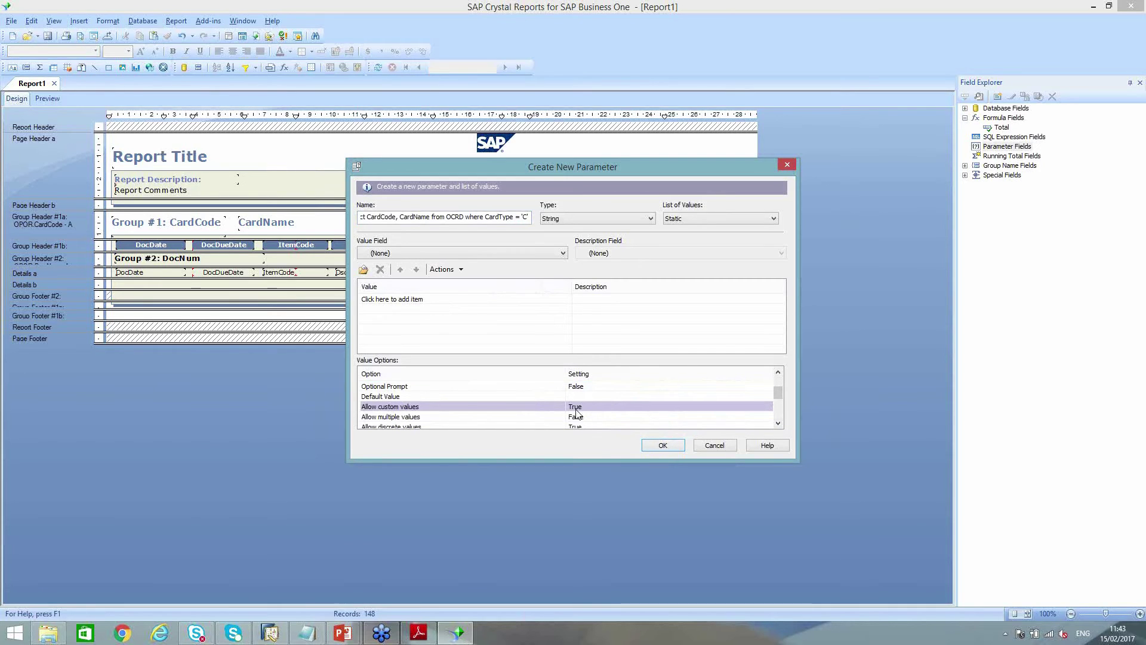
{"action": "left_click", "coordinate": [591, 417]}
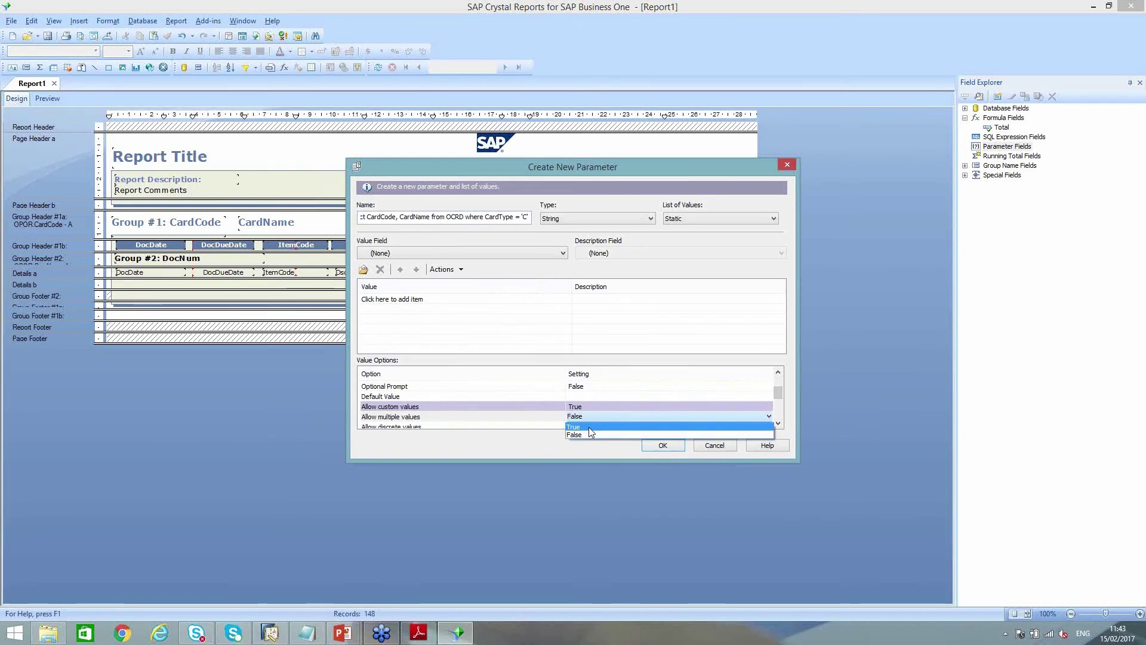
{"action": "left_click", "coordinate": [589, 427]}
{"action": "left_click", "coordinate": [663, 446]}
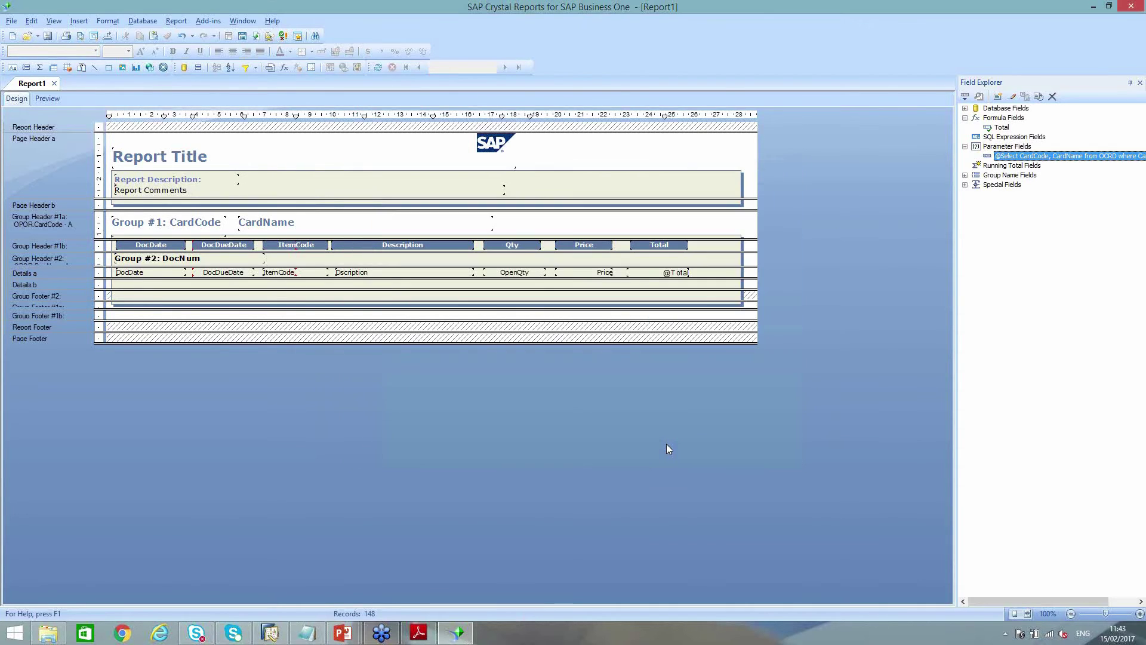
Add a record selection condition requiring OPOR.CardCode to equal the Select Supplier parameter
{"action": "left_click", "coordinate": [177, 22]}
{"action": "mouse_move", "coordinate": [239, 35]}
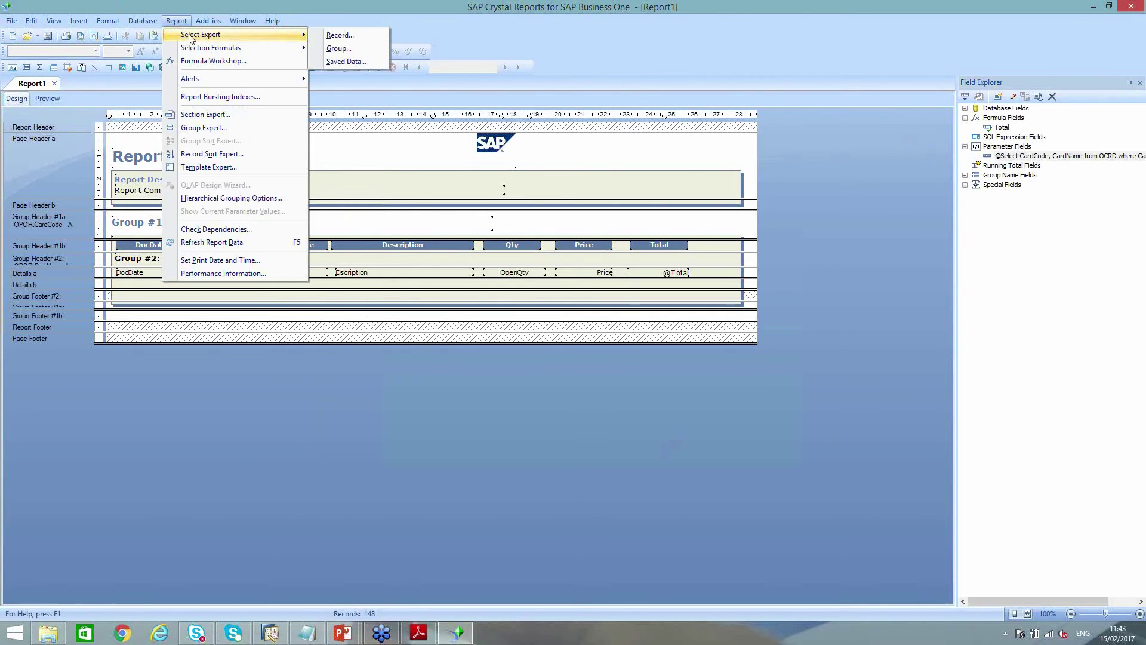
{"action": "left_click", "coordinate": [340, 36]}
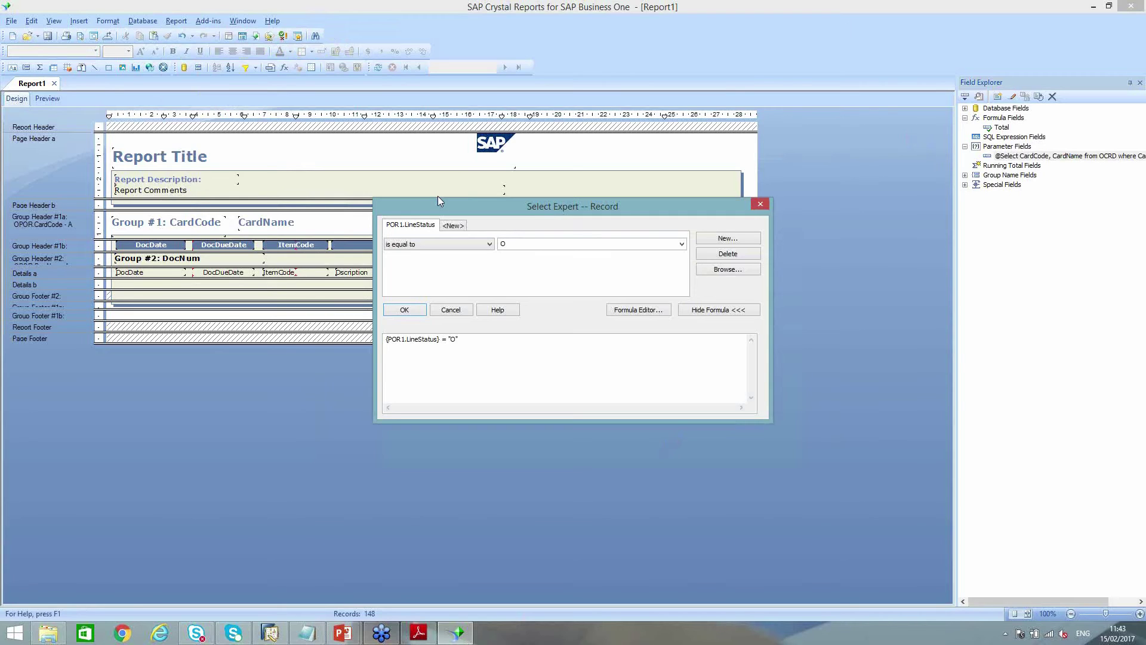
{"action": "left_click", "coordinate": [453, 226]}
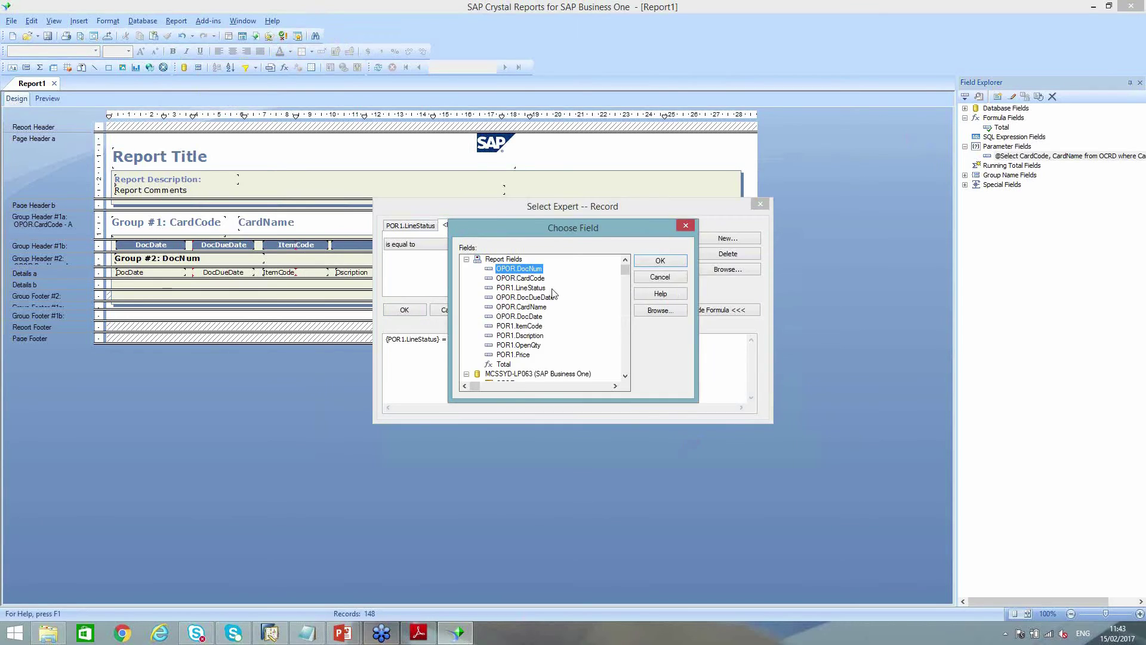
{"action": "double_click", "coordinate": [519, 278]}
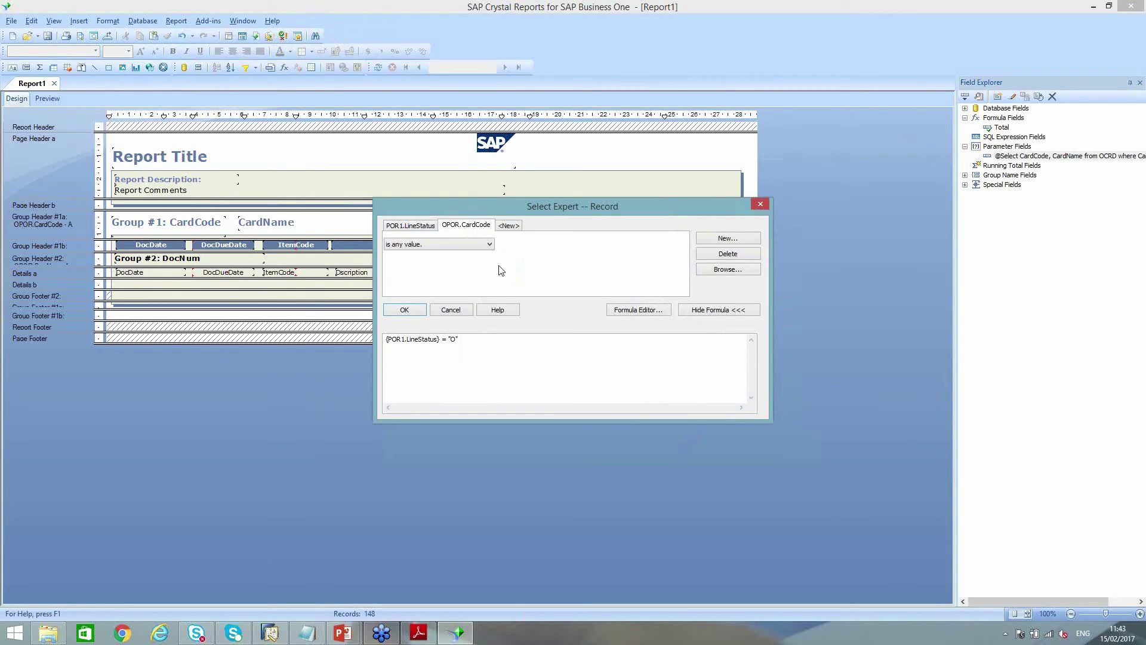
{"action": "left_click", "coordinate": [482, 244]}
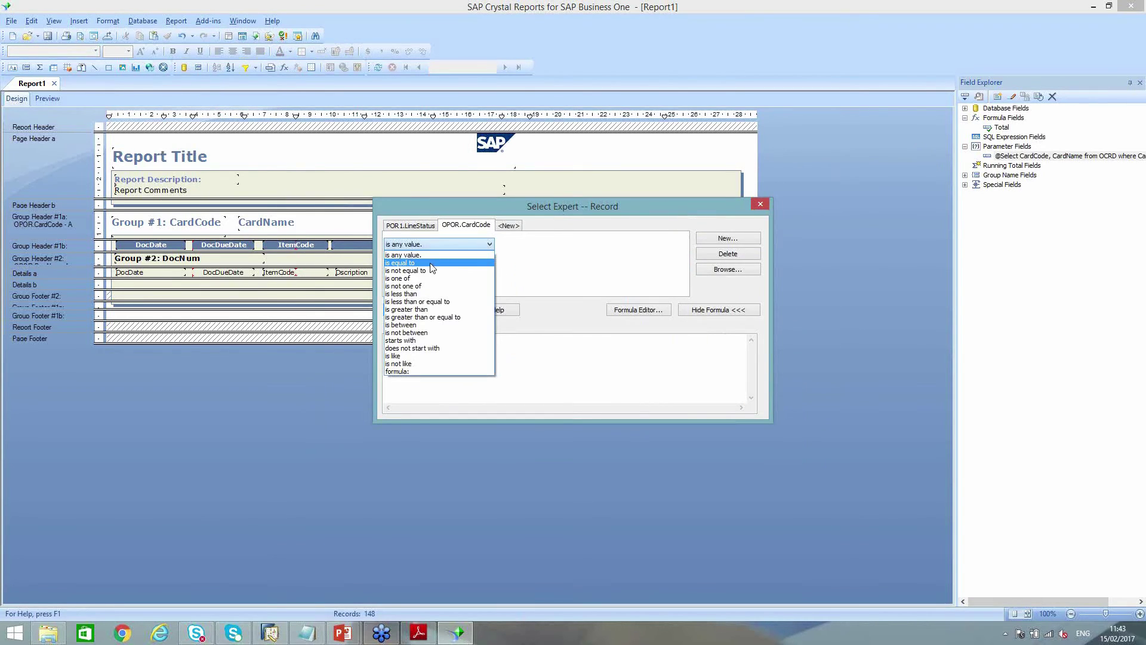
{"action": "left_click", "coordinate": [433, 263]}
{"action": "left_click", "coordinate": [682, 244]}
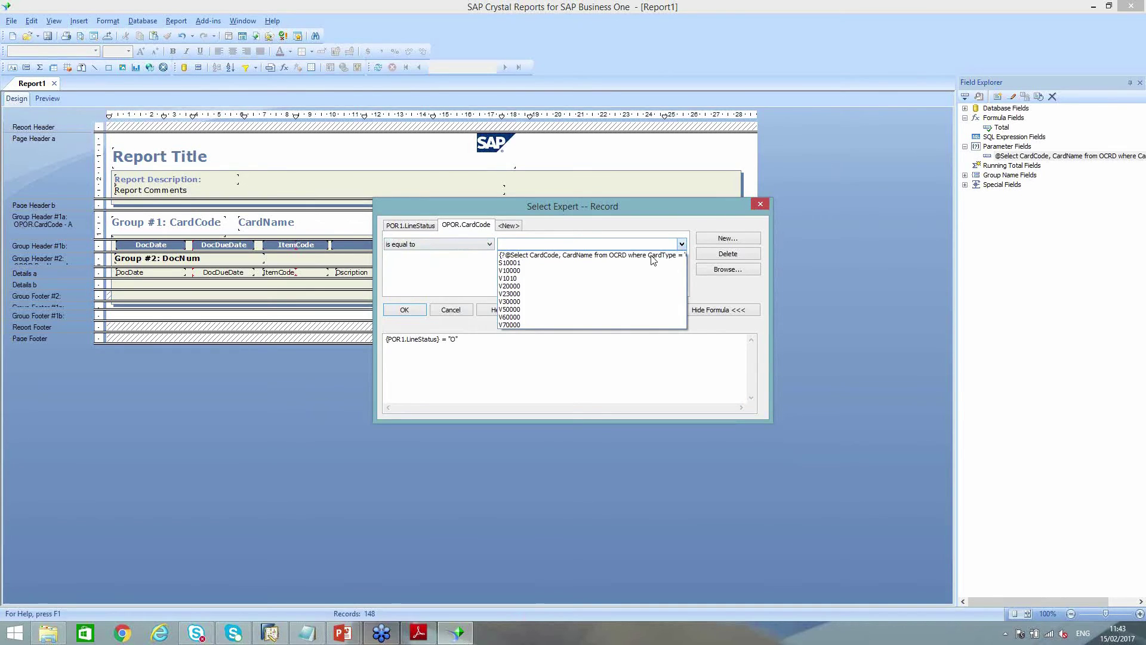
{"action": "left_click", "coordinate": [634, 254]}
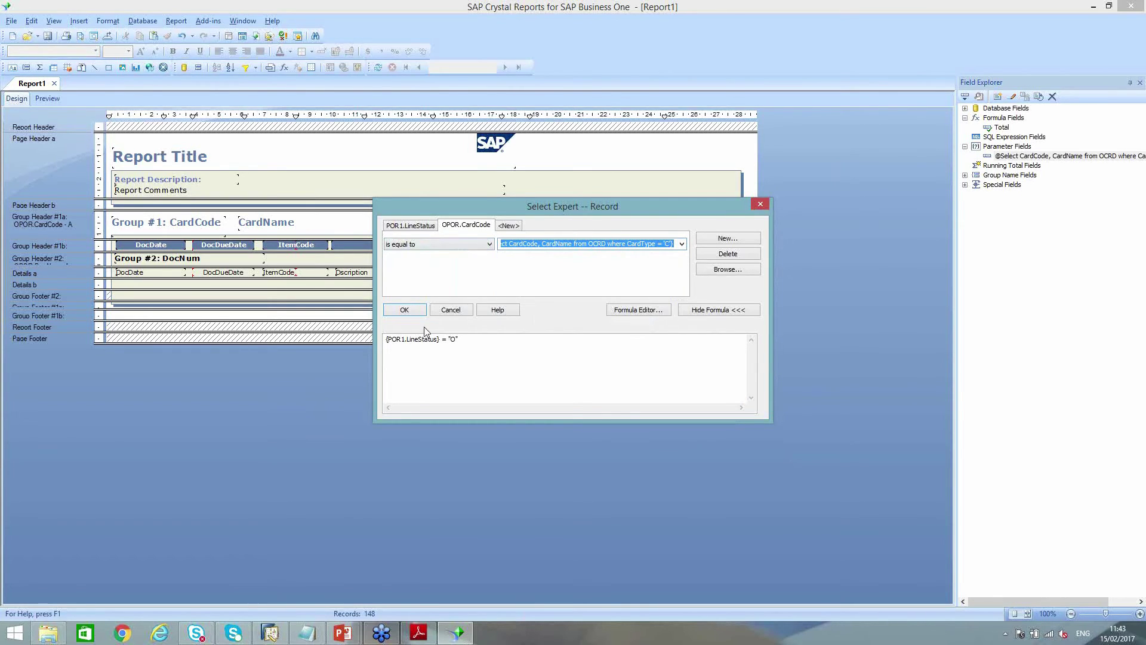
{"action": "left_click", "coordinate": [414, 313]}
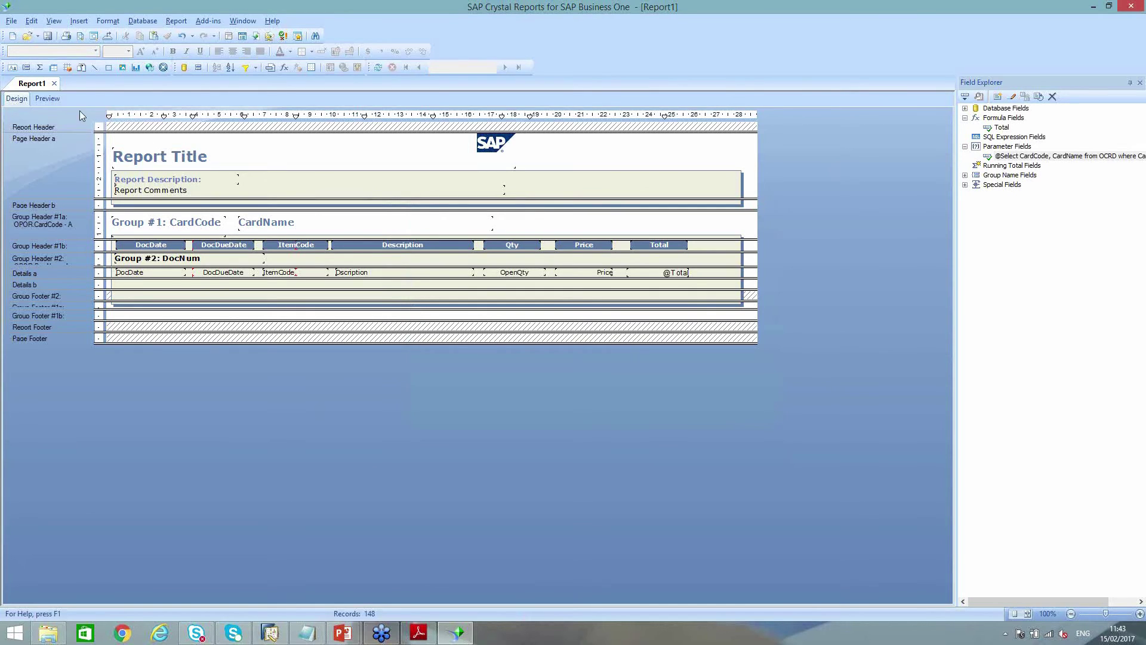
Preview the report with supplier S10000 entered for Select Supplier, which returns no records
{"action": "left_click", "coordinate": [48, 100]}
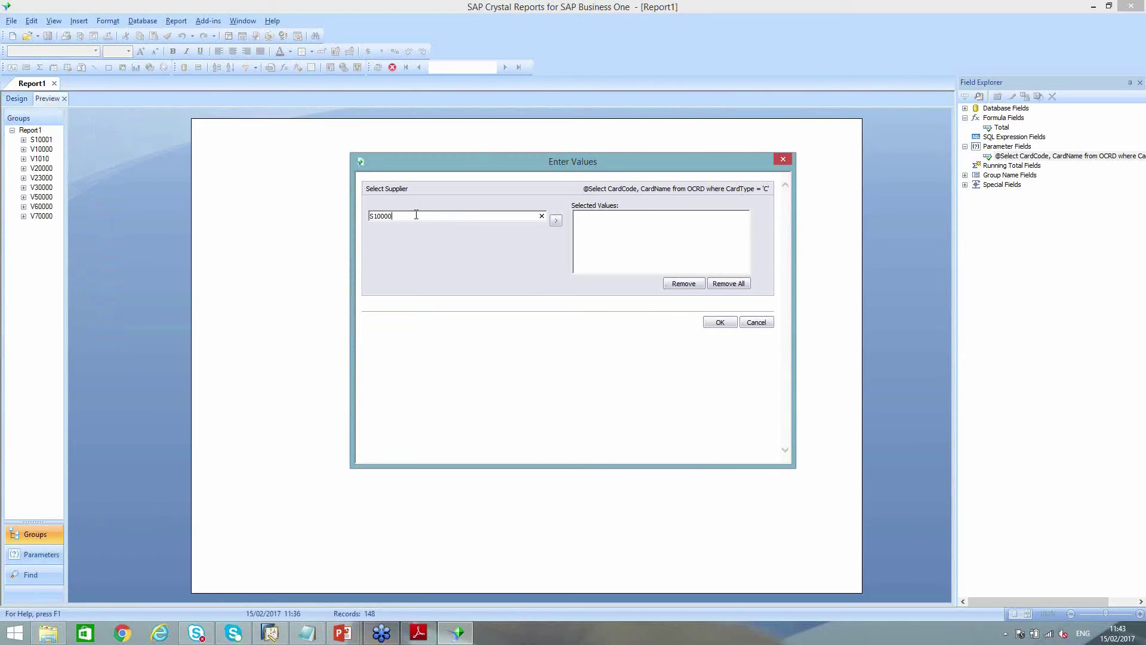
{"action": "left_click", "coordinate": [556, 220]}
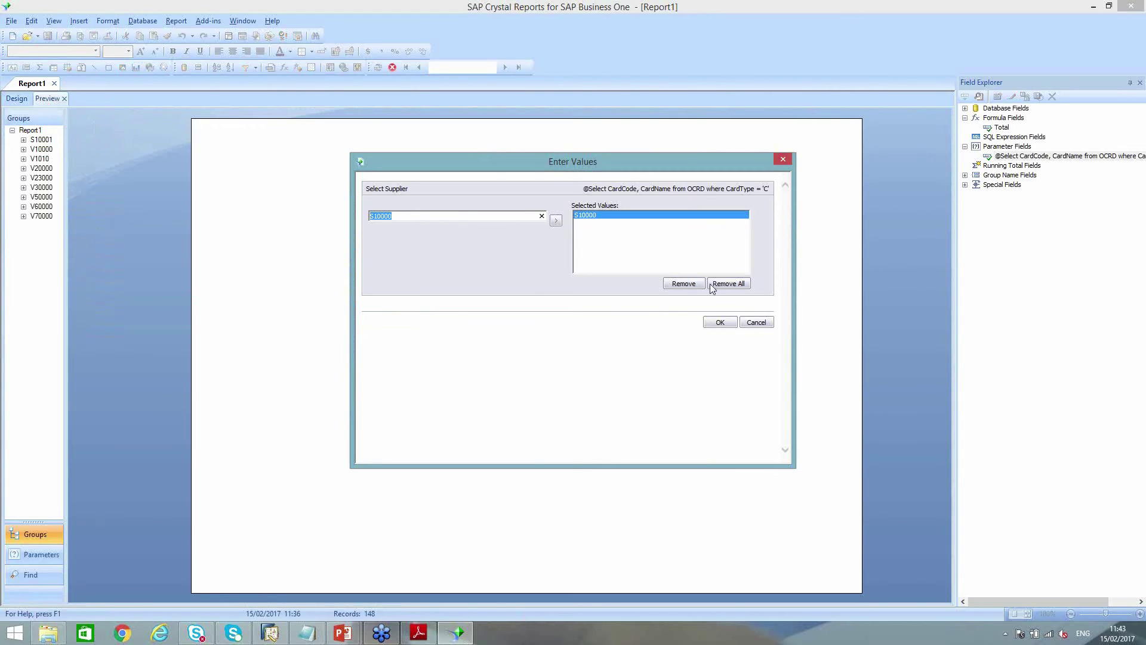
{"action": "left_click", "coordinate": [719, 322]}
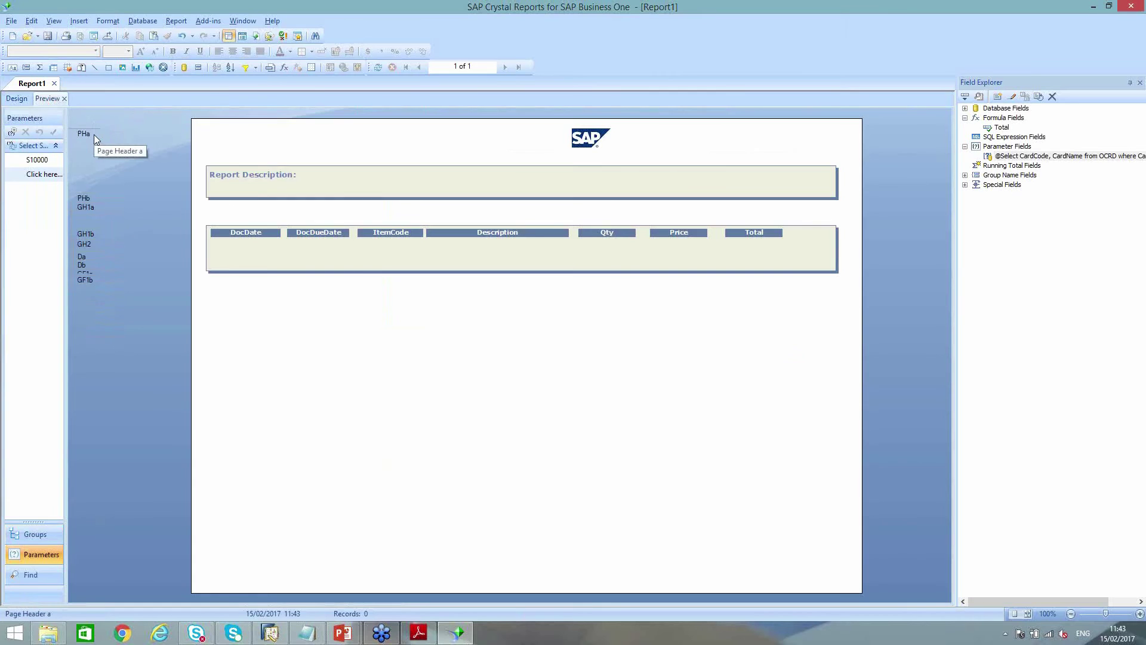
{"action": "key", "text": "alt+Tab"}
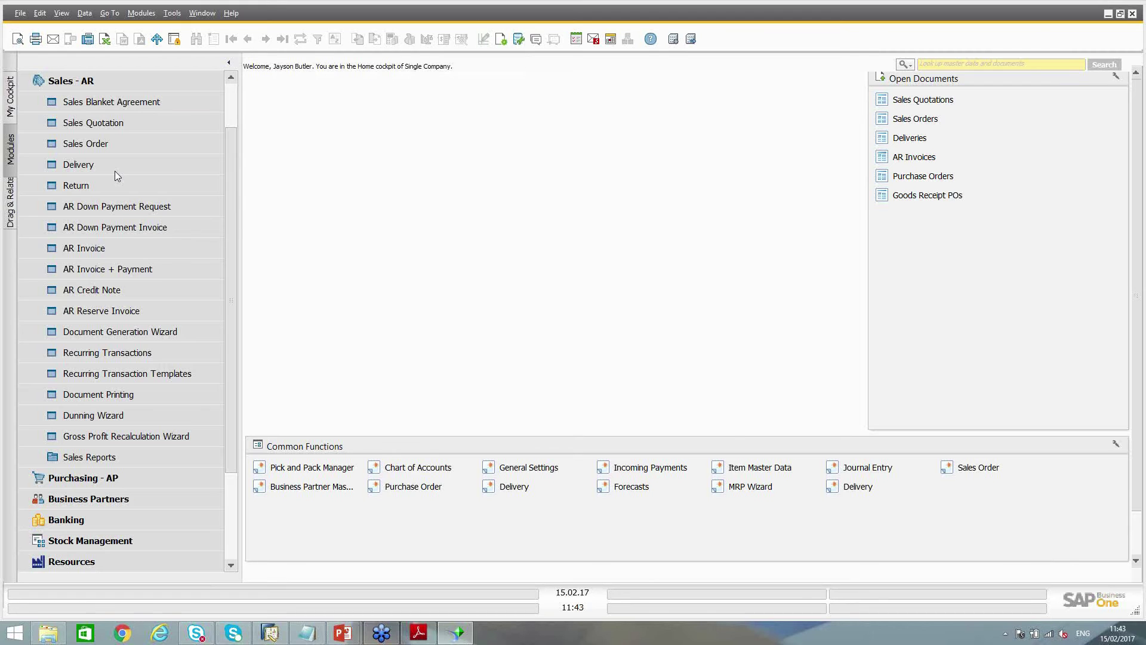
Find business partner S10001, Beech Pty Ltd, among codes starting with S and copy its code
{"action": "left_click", "coordinate": [116, 80]}
{"action": "left_click", "coordinate": [112, 186]}
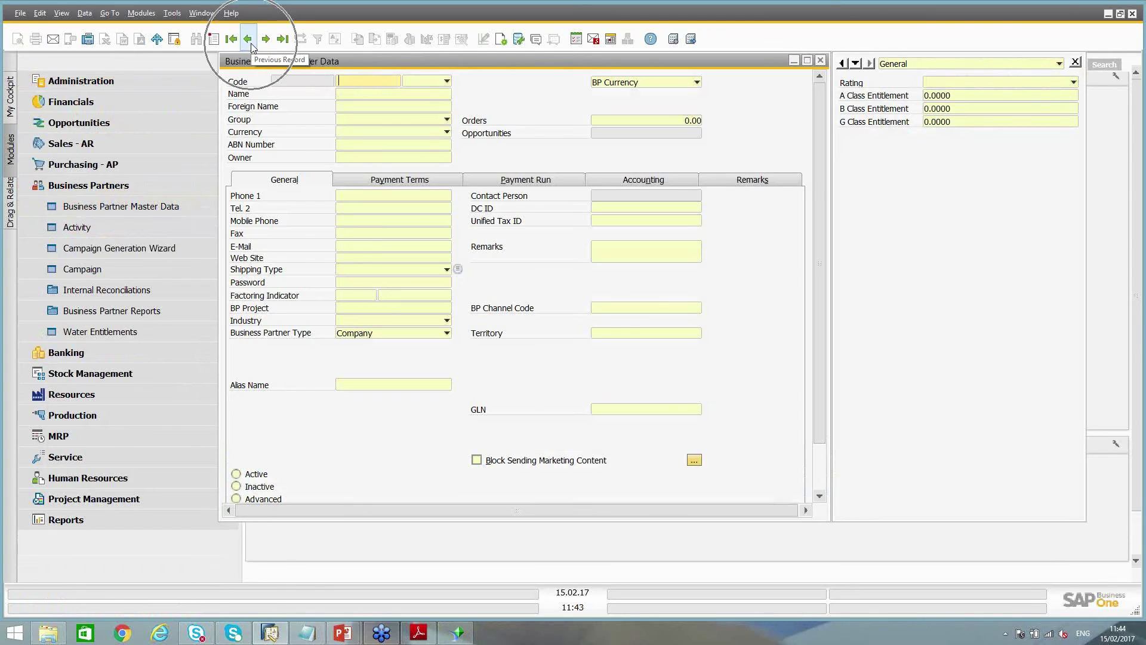
{"action": "type", "text": "S"}
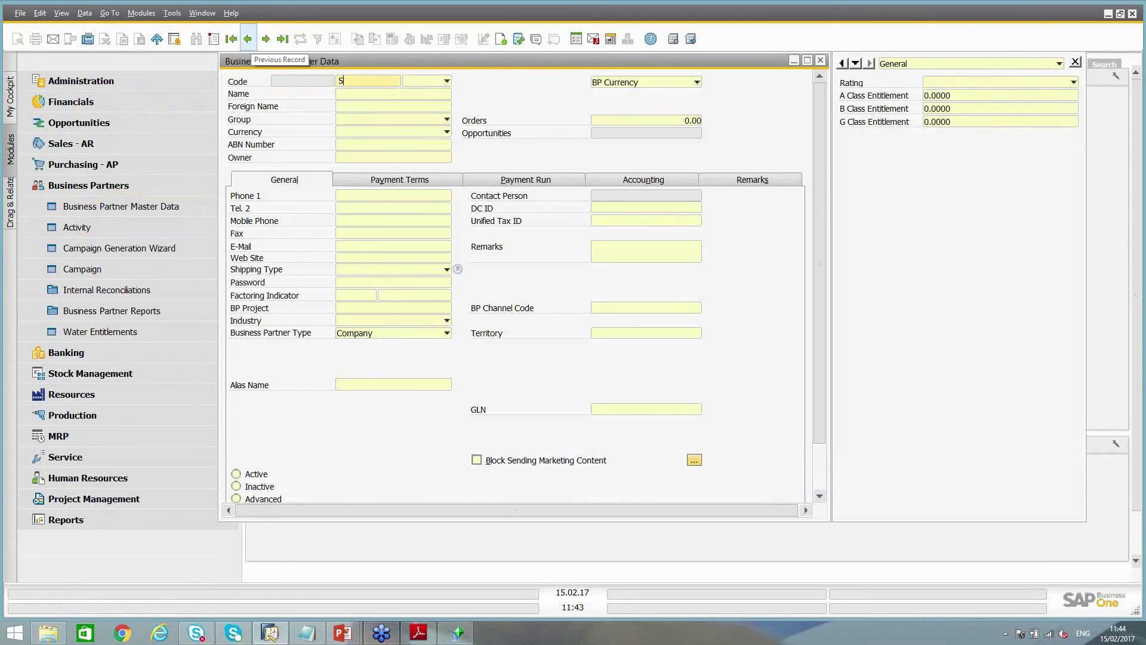
{"action": "key", "text": "Return"}
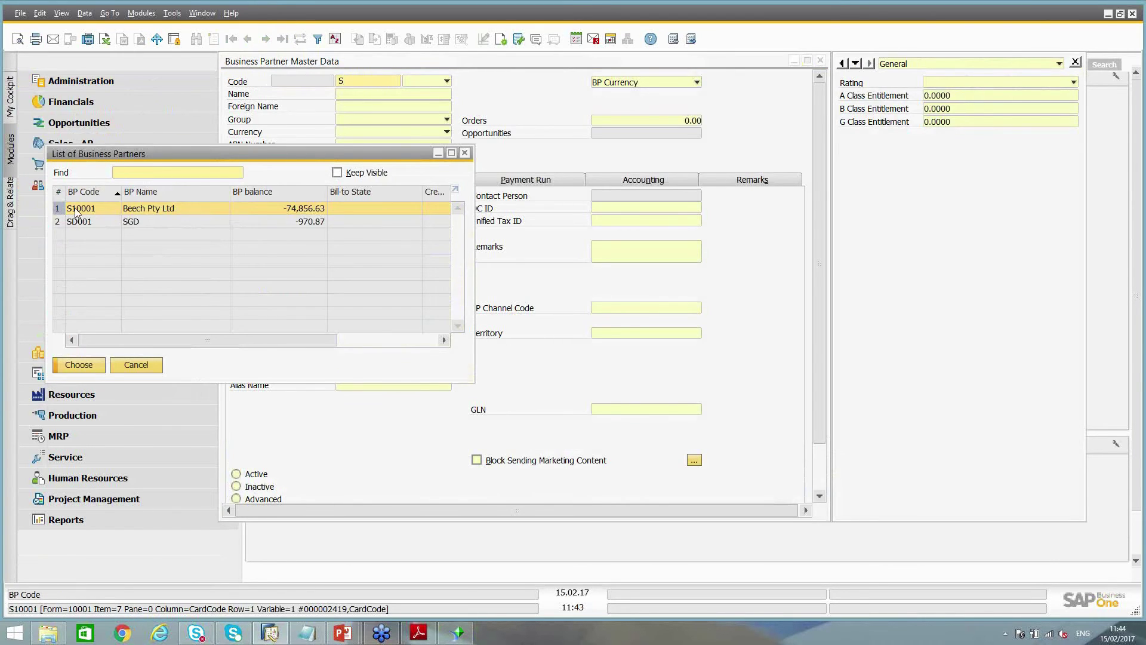
{"action": "double_click", "coordinate": [77, 209]}
{"action": "right_click", "coordinate": [347, 80]}
{"action": "left_click", "coordinate": [370, 87]}
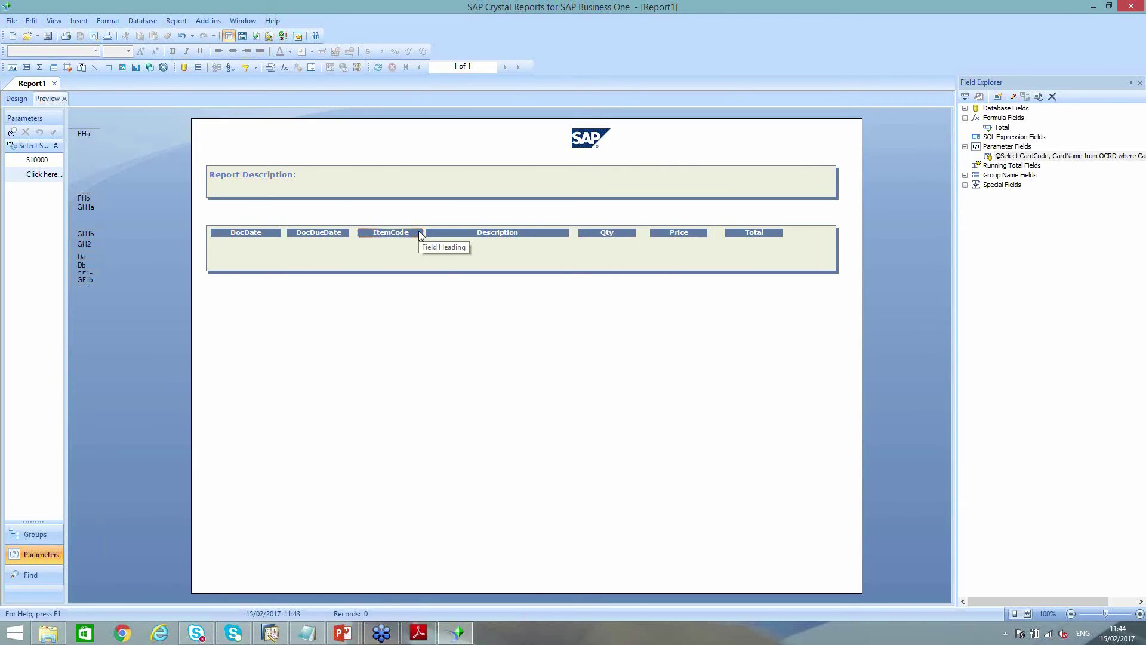
Refresh the report with new supplier value S10001, then nudge the Group #2 PO number headings right
{"action": "key", "text": "F5"}
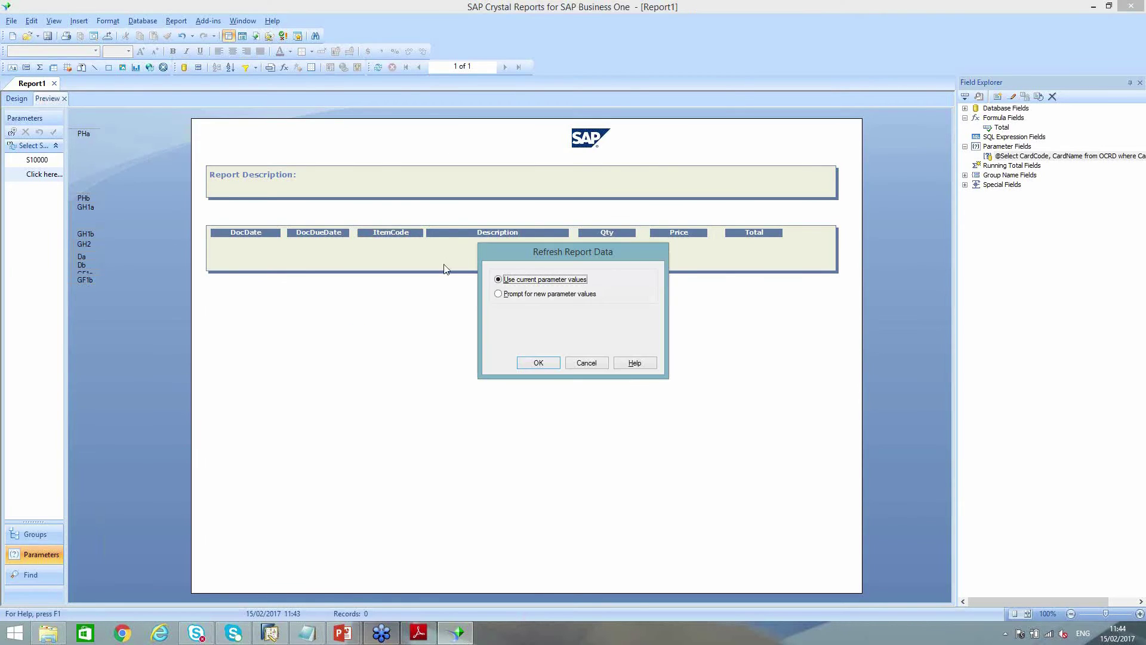
{"action": "left_click", "coordinate": [536, 295]}
{"action": "left_click", "coordinate": [545, 363]}
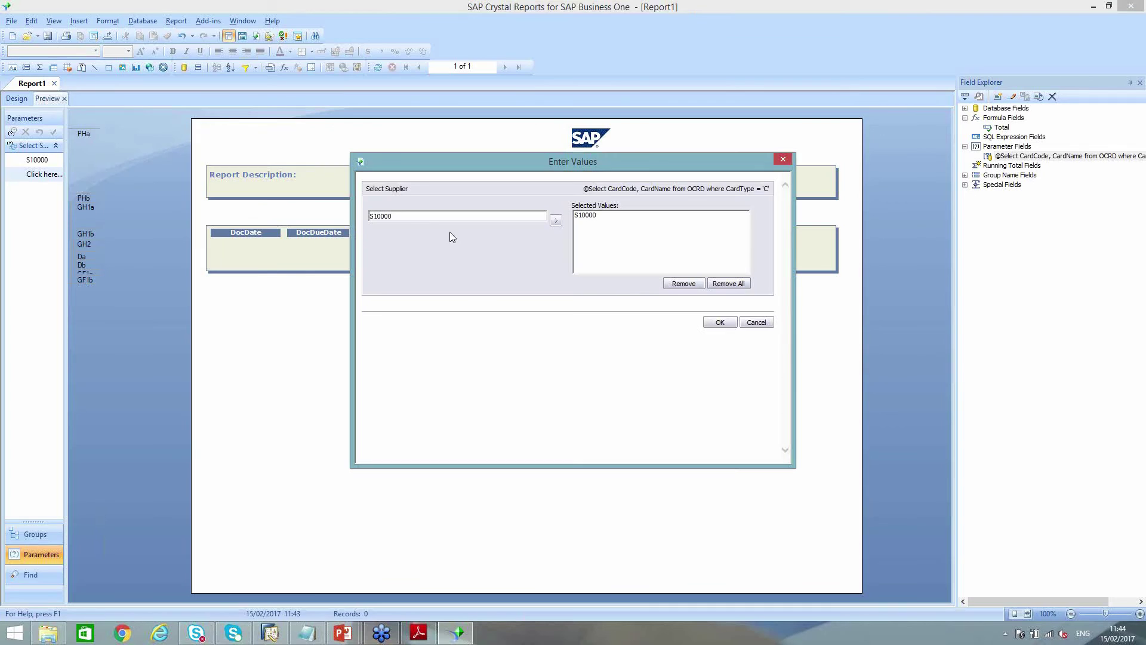
{"action": "mouse_move", "coordinate": [427, 220]}
{"action": "left_mouse_down"}
{"action": "mouse_move", "coordinate": [321, 210]}
{"action": "mouse_move", "coordinate": [341, 244]}
{"action": "left_mouse_up"}
{"action": "type", "text": "S10001"}
{"action": "left_click", "coordinate": [555, 224]}
{"action": "left_click", "coordinate": [719, 322]}
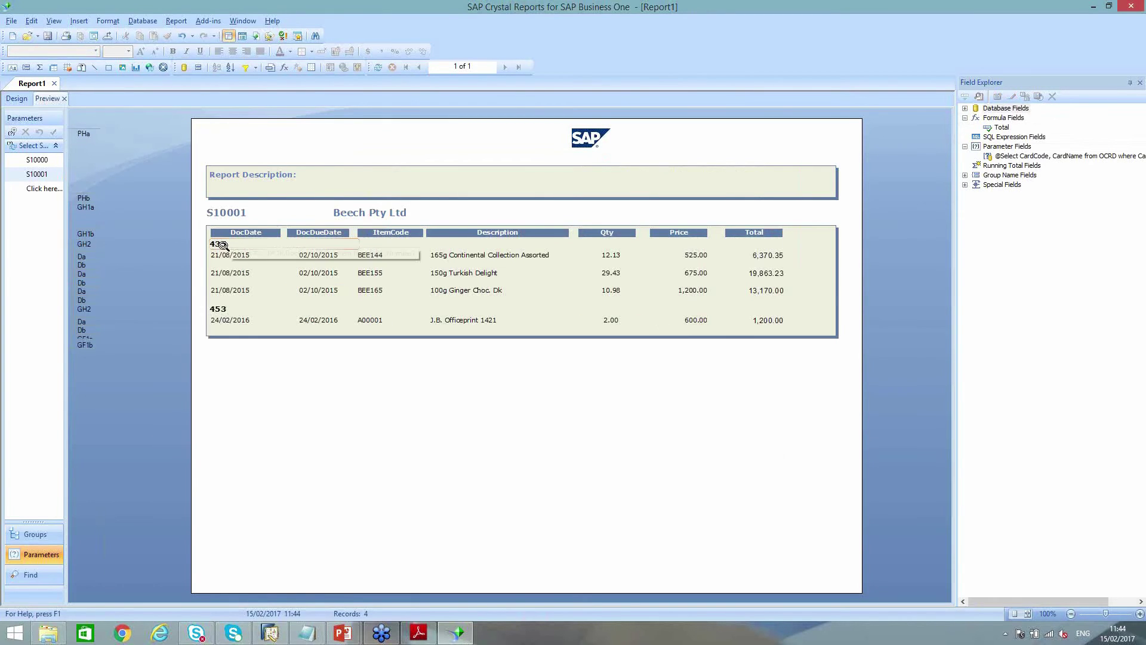
{"action": "left_click", "coordinate": [220, 246]}
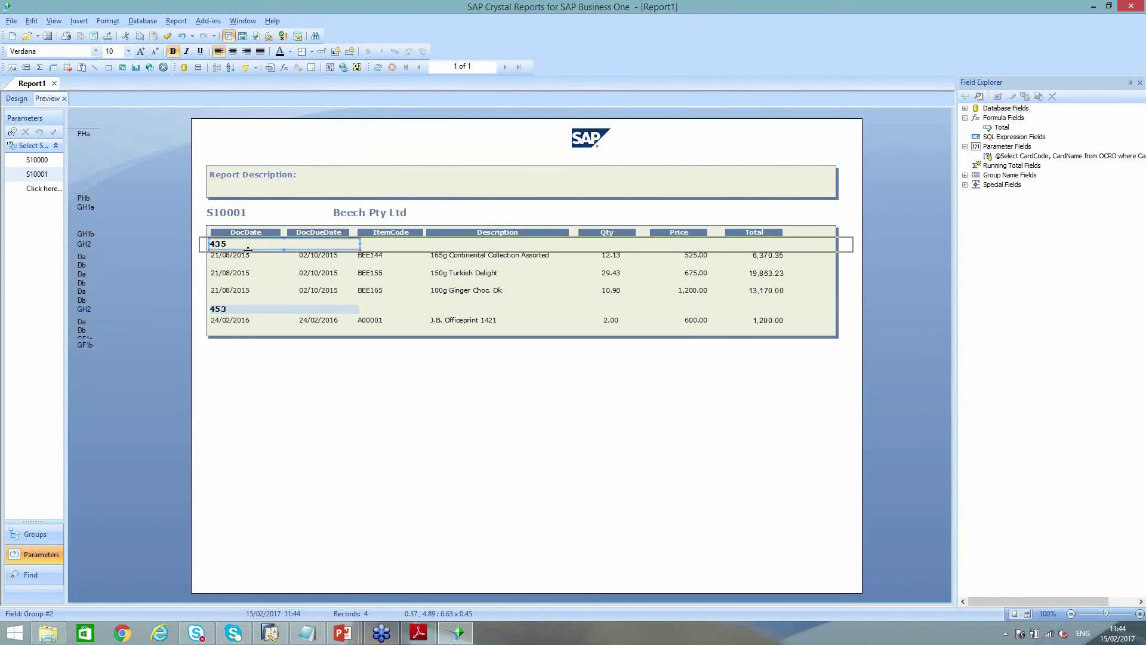
{"action": "left_click_drag", "start_coordinate": [207, 244], "coordinate": [218, 244]}
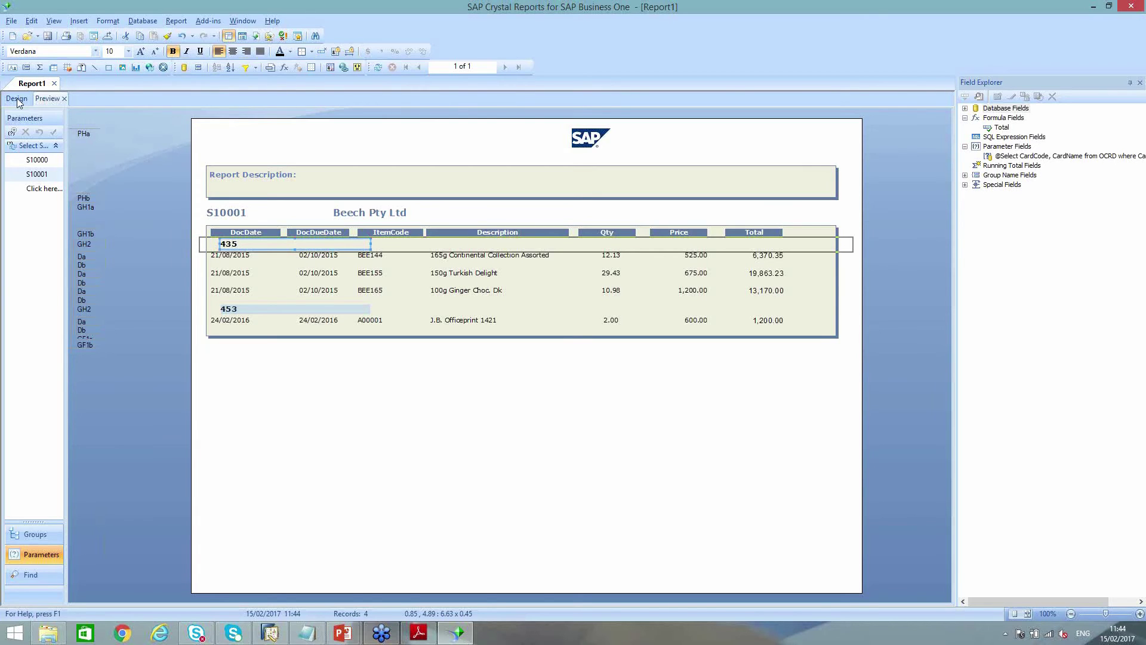
Insert the dRILL.JPG arrow picture just left of the Group #2 DocNum heading
{"action": "left_click", "coordinate": [17, 99]}
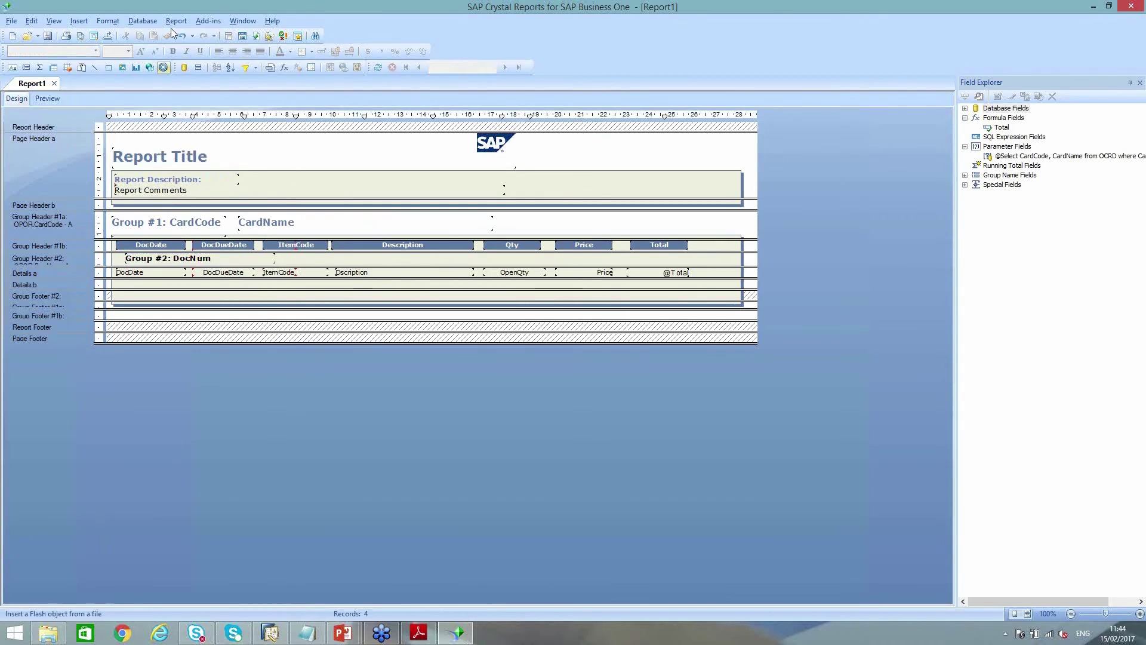
{"action": "left_click", "coordinate": [81, 25]}
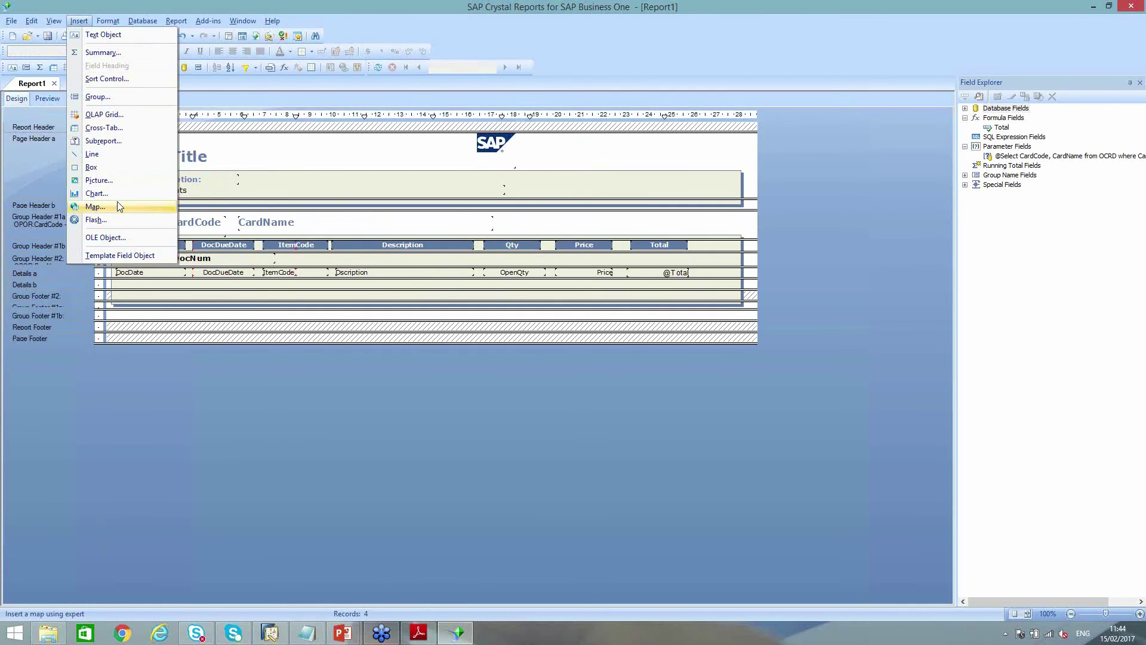
{"action": "left_click", "coordinate": [111, 180]}
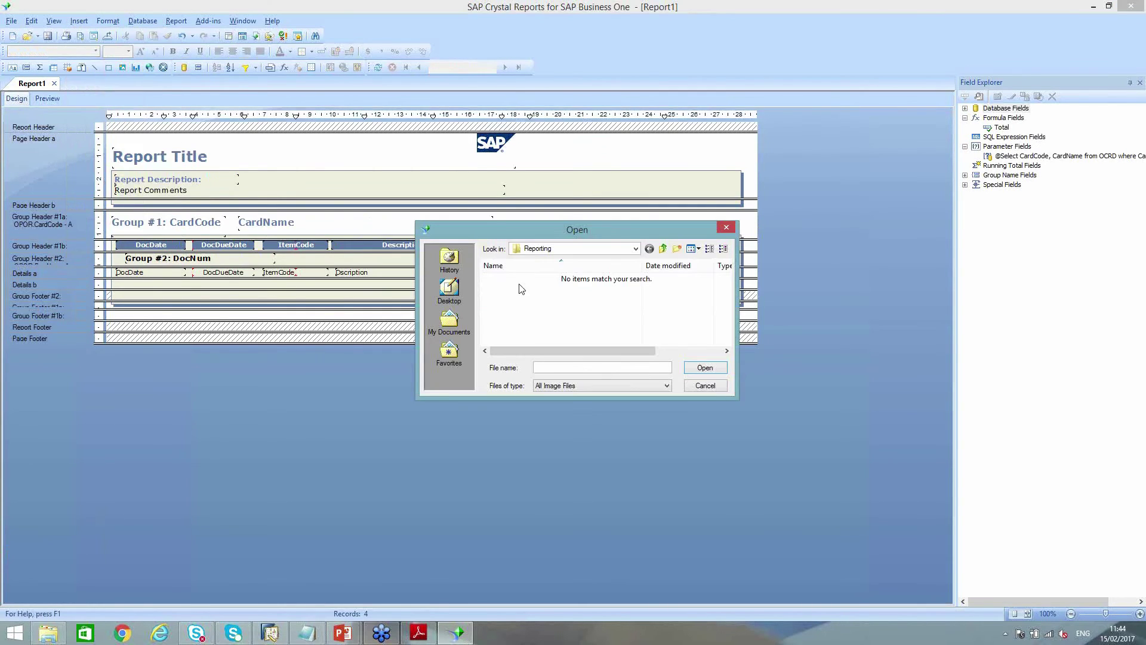
{"action": "left_click", "coordinate": [452, 291]}
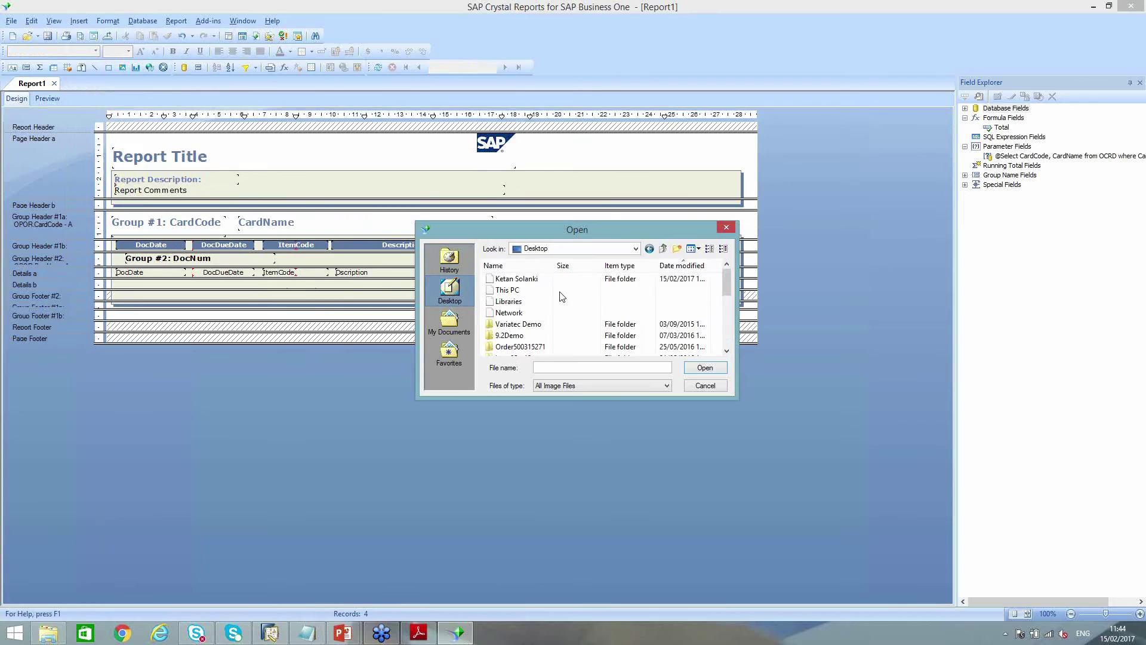
{"action": "left_click", "coordinate": [682, 265]}
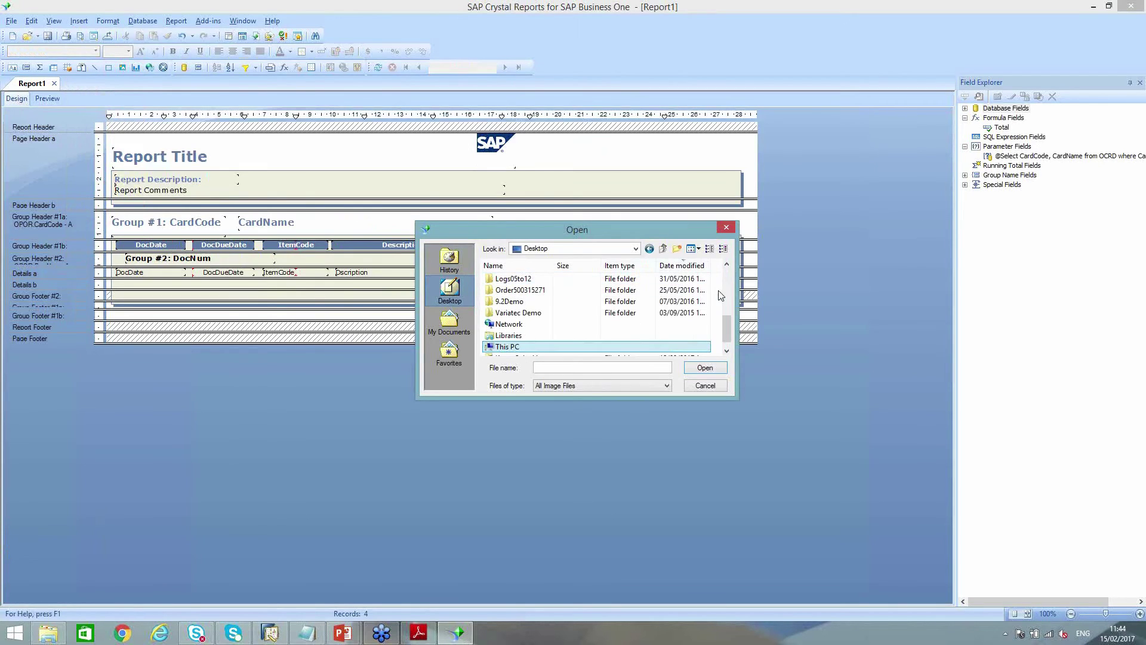
{"action": "left_click_drag", "start_coordinate": [720, 323], "coordinate": [724, 276]}
{"action": "double_click", "coordinate": [514, 279]}
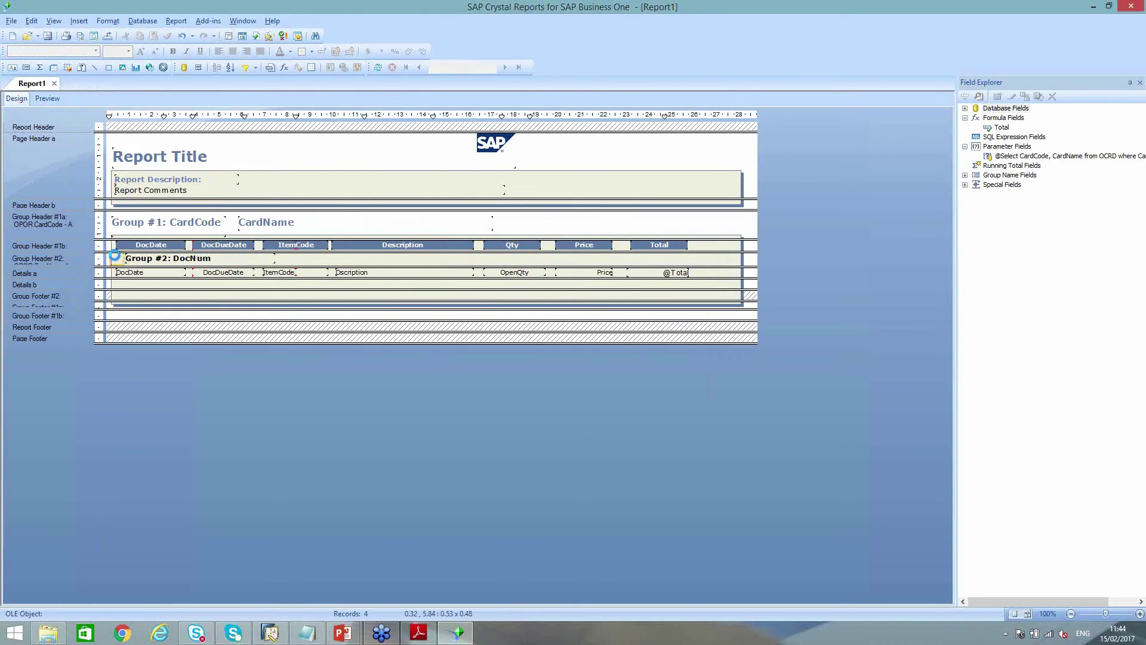
{"action": "left_click", "coordinate": [114, 255]}
{"action": "left_click", "coordinate": [289, 144]}
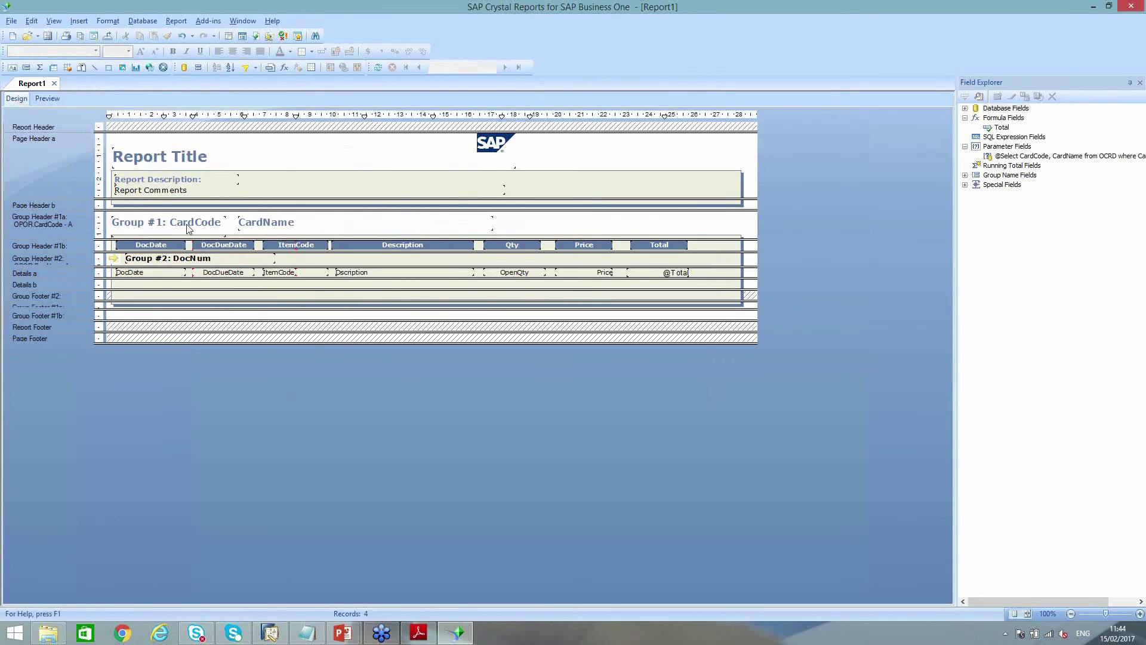
Set the arrow picture's hyperlink type to A Website on the Internet and open its link formula
{"action": "right_click", "coordinate": [117, 262]}
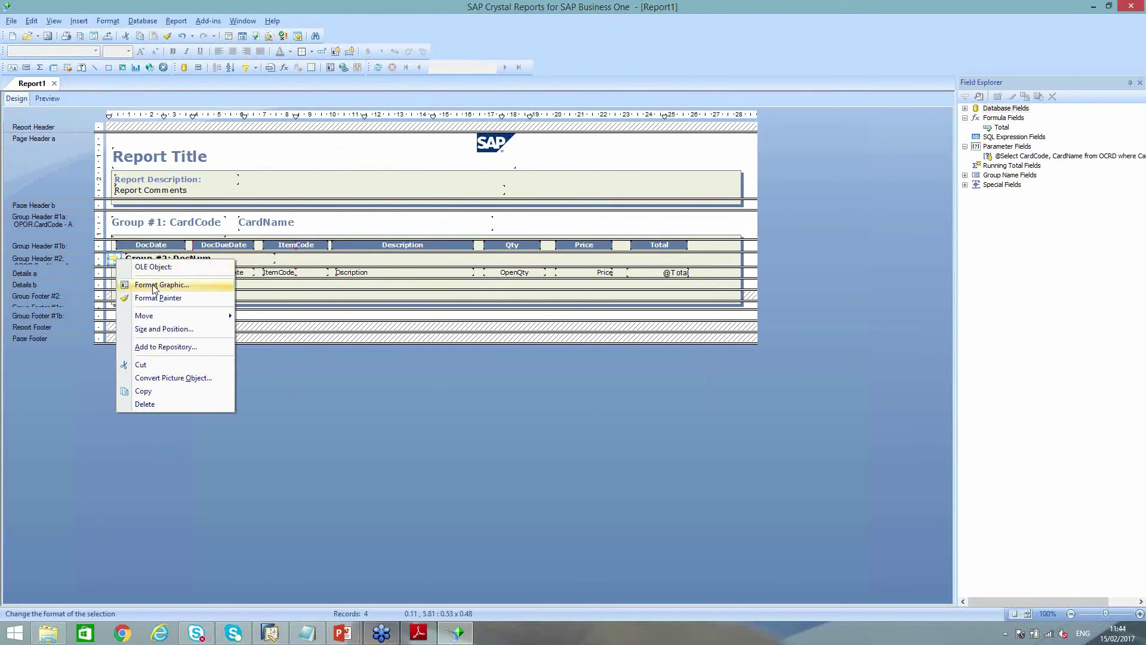
{"action": "left_click", "coordinate": [153, 286]}
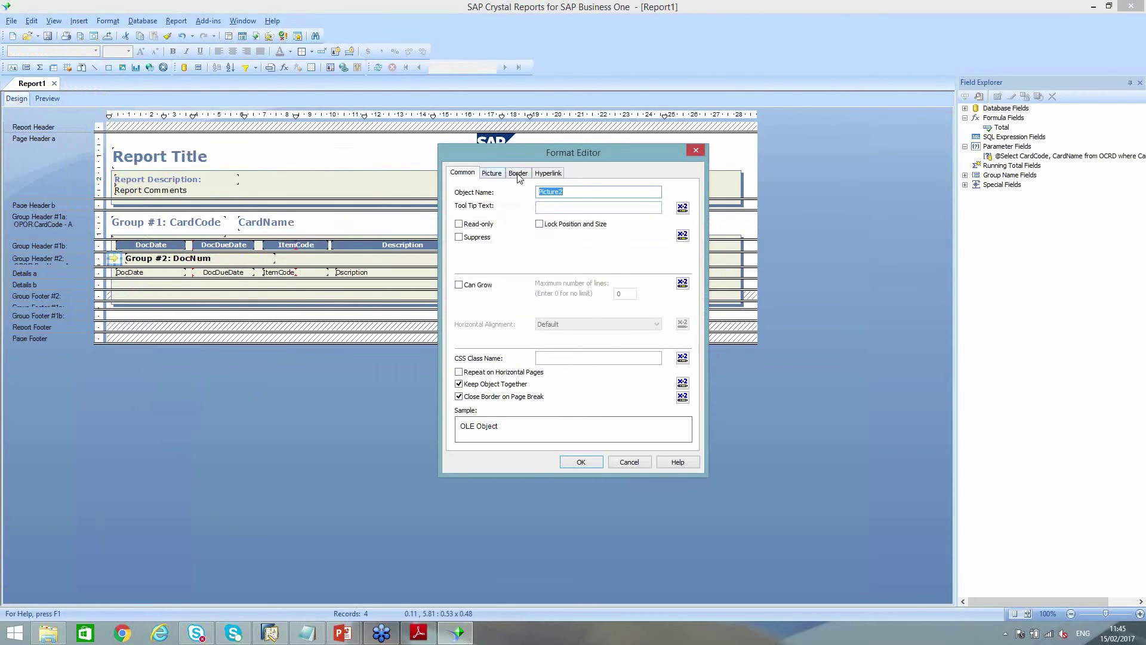
{"action": "left_click", "coordinate": [544, 173]}
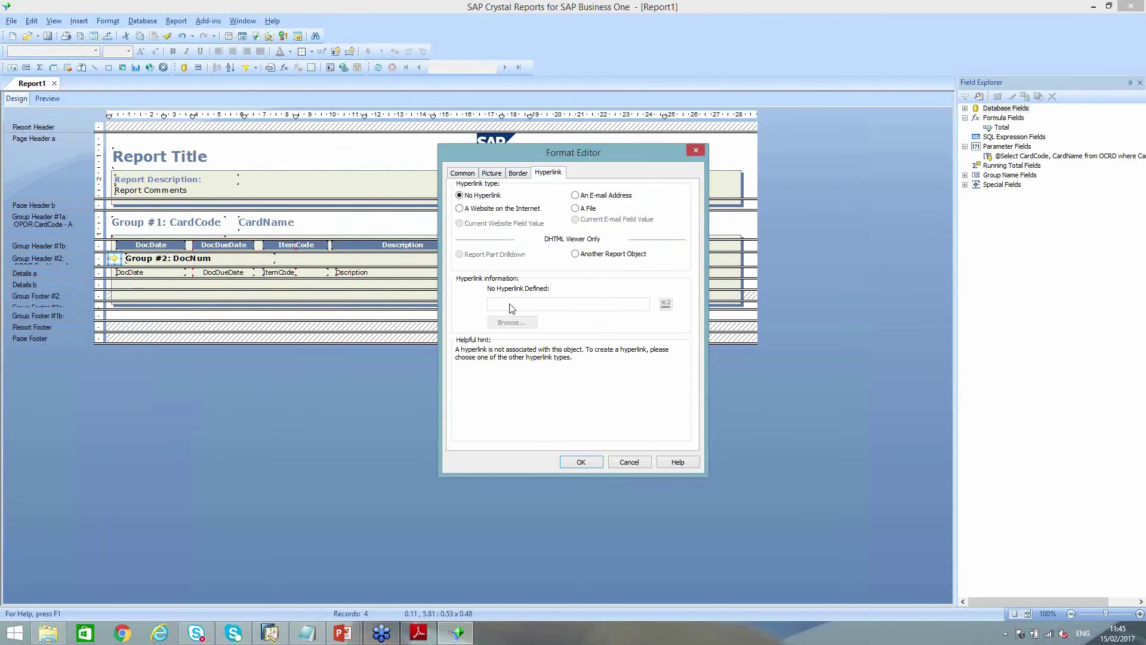
{"action": "left_click", "coordinate": [478, 210]}
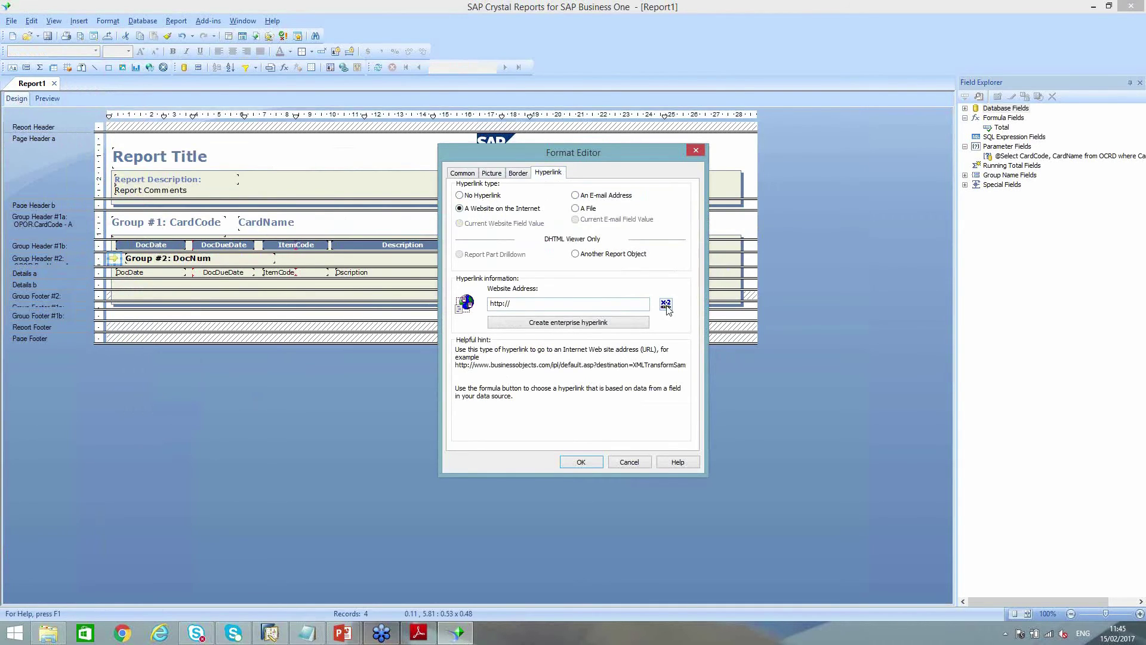
{"action": "left_click", "coordinate": [665, 305]}
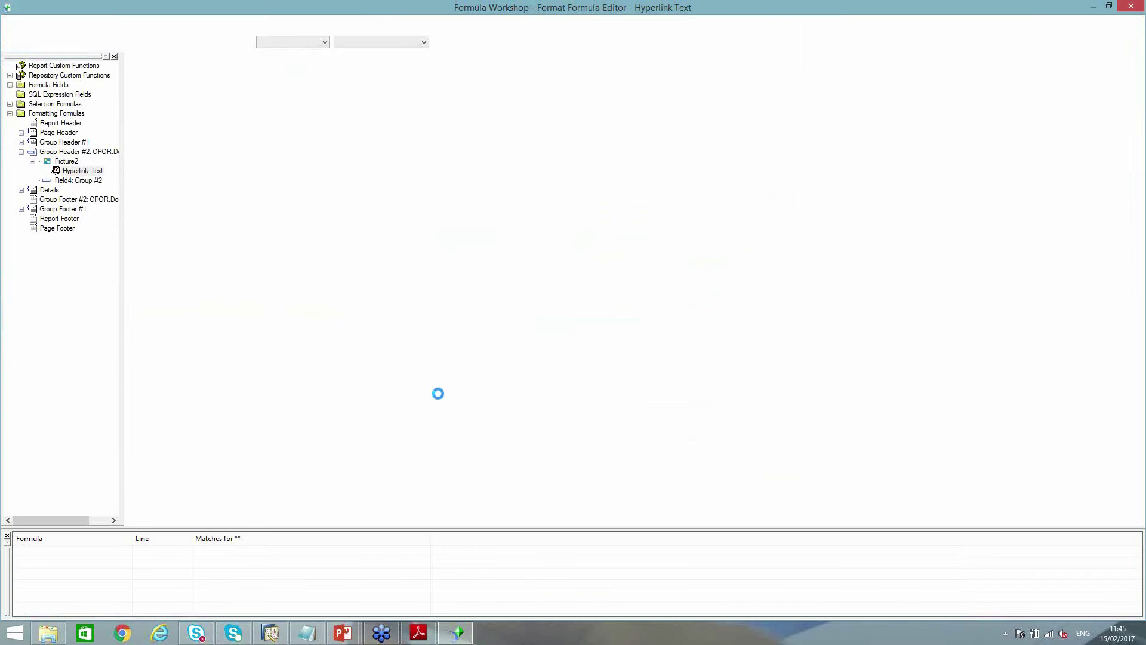
{"action": "left_click", "coordinate": [298, 636]}
{"action": "key", "text": "ctrl+a"}
{"action": "right_click", "coordinate": [387, 192]}
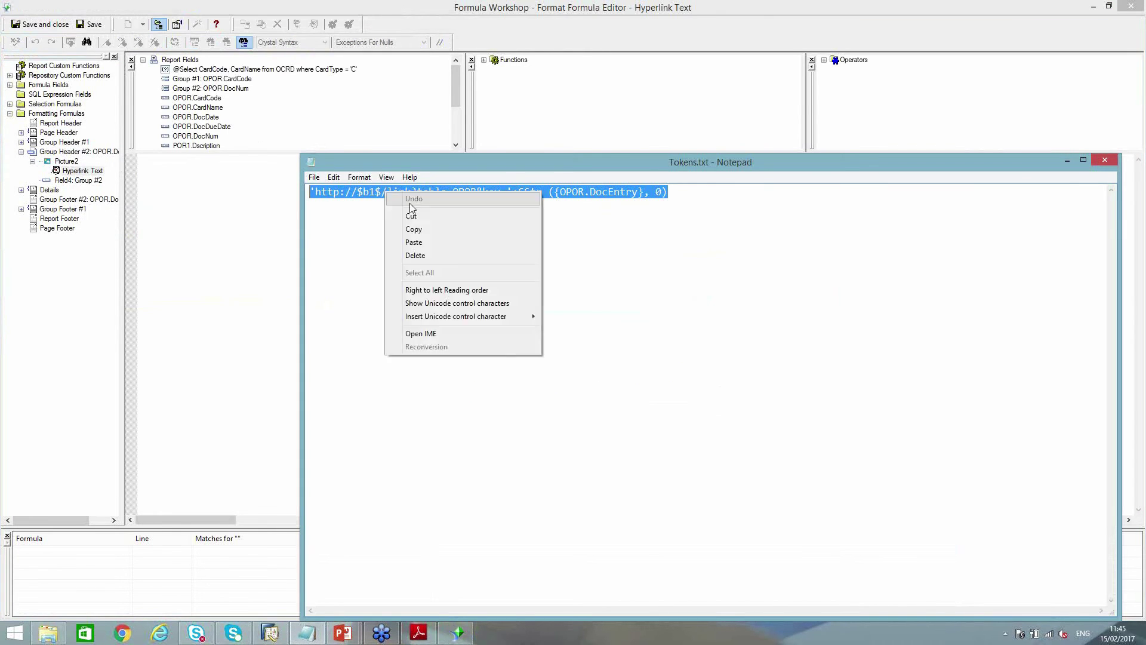
{"action": "left_click", "coordinate": [418, 227]}
{"action": "left_click", "coordinate": [200, 233]}
{"action": "key", "text": "ctrl+v"}
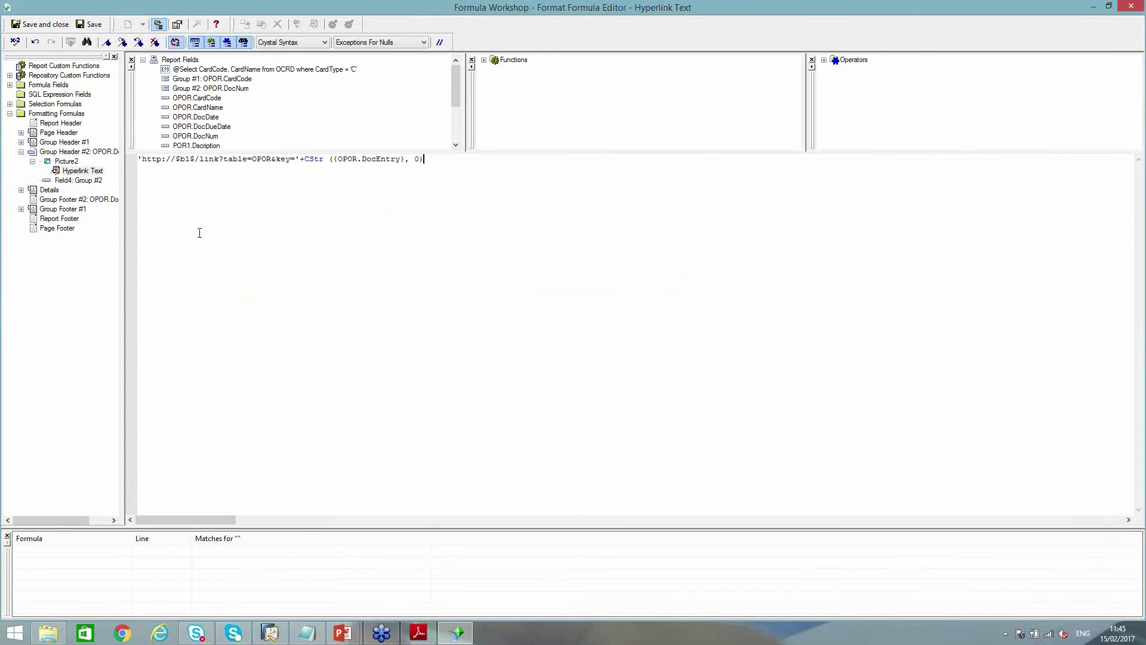
{"action": "left_click", "coordinate": [416, 638]}
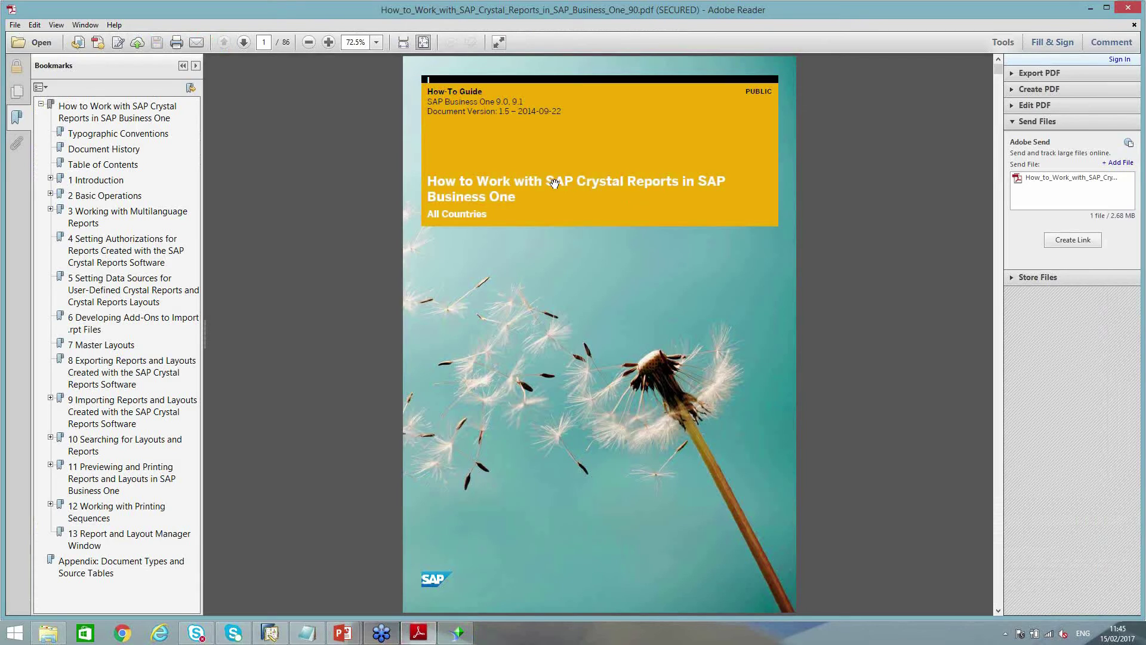
{"action": "left_click", "coordinate": [1126, 11]}
{"action": "left_click", "coordinate": [20, 27]}
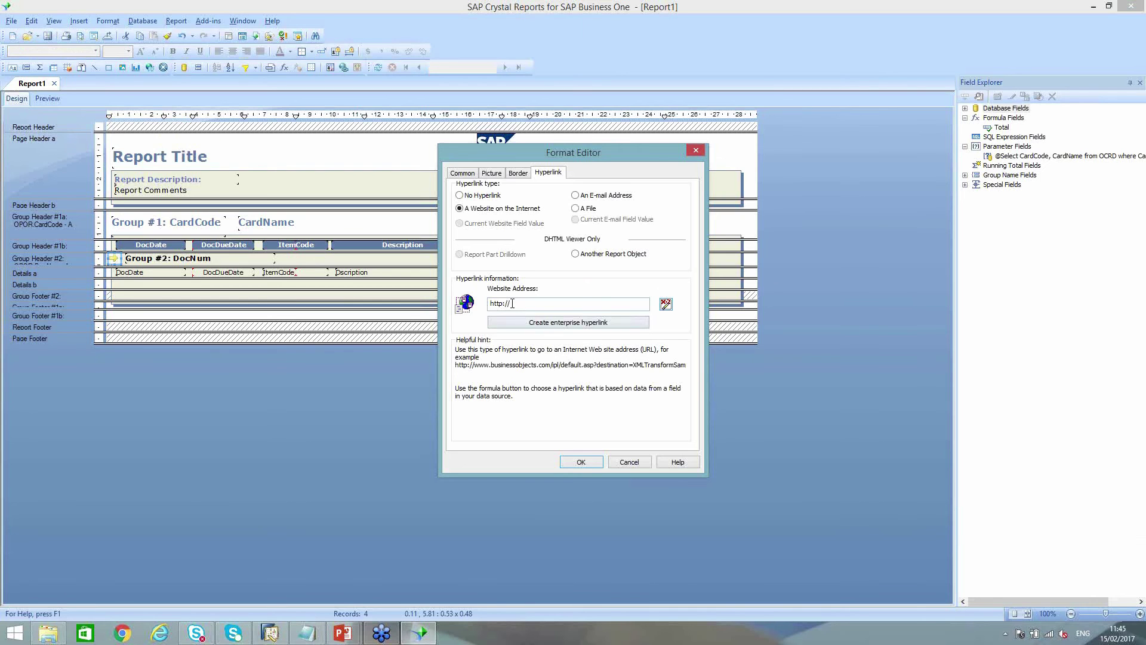
{"action": "left_click", "coordinate": [581, 462]}
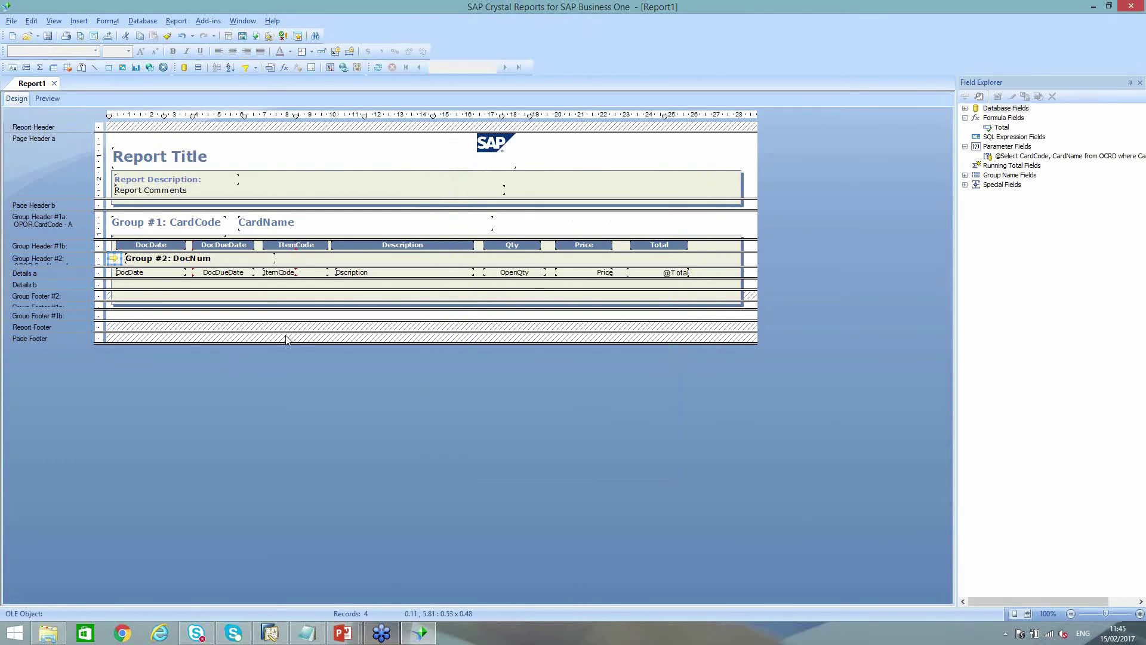
Save the report to SAP Business One as Report type named 'My Purchase Order Report'
{"action": "left_click", "coordinate": [56, 100]}
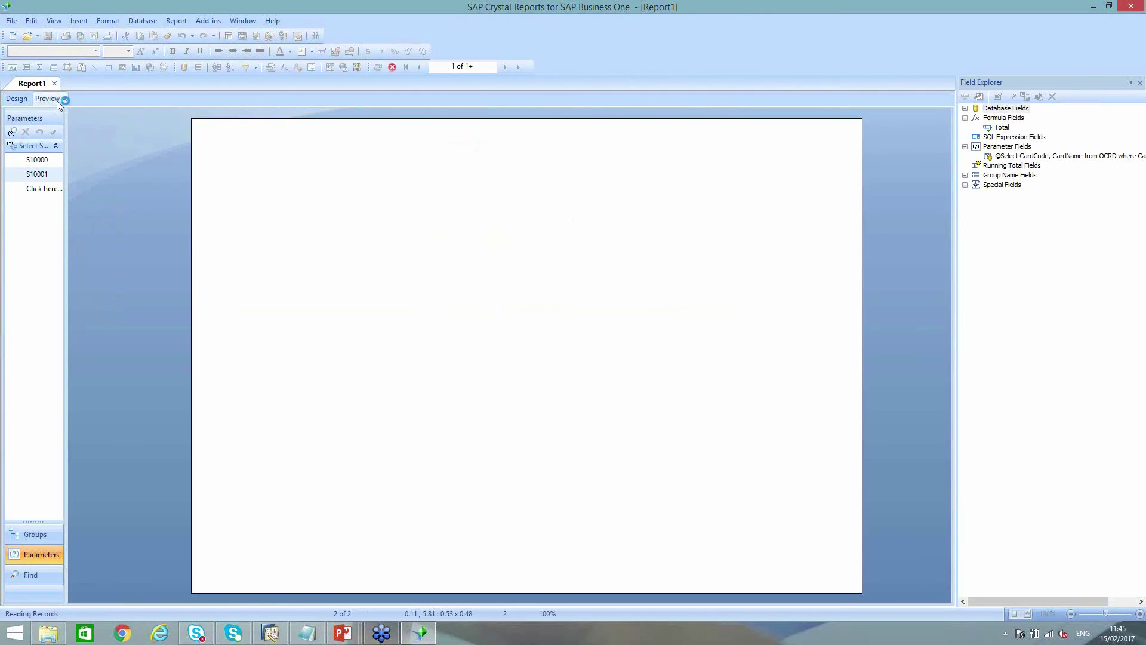
{"action": "left_click", "coordinate": [204, 22]}
{"action": "mouse_move", "coordinate": [230, 36]}
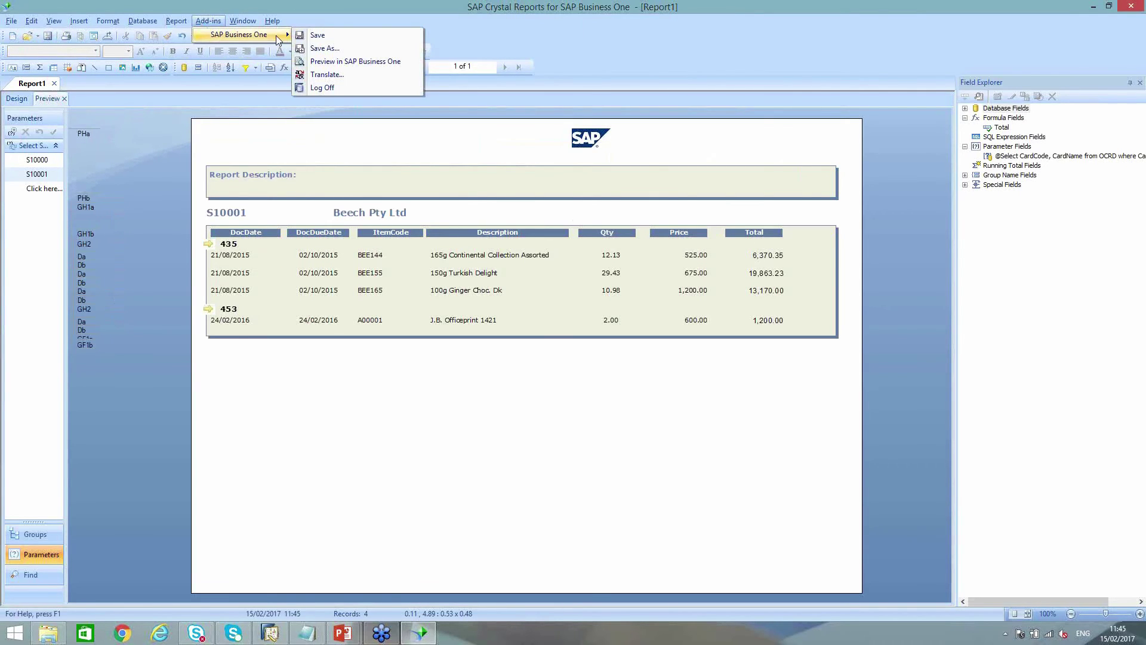
{"action": "left_click", "coordinate": [338, 52]}
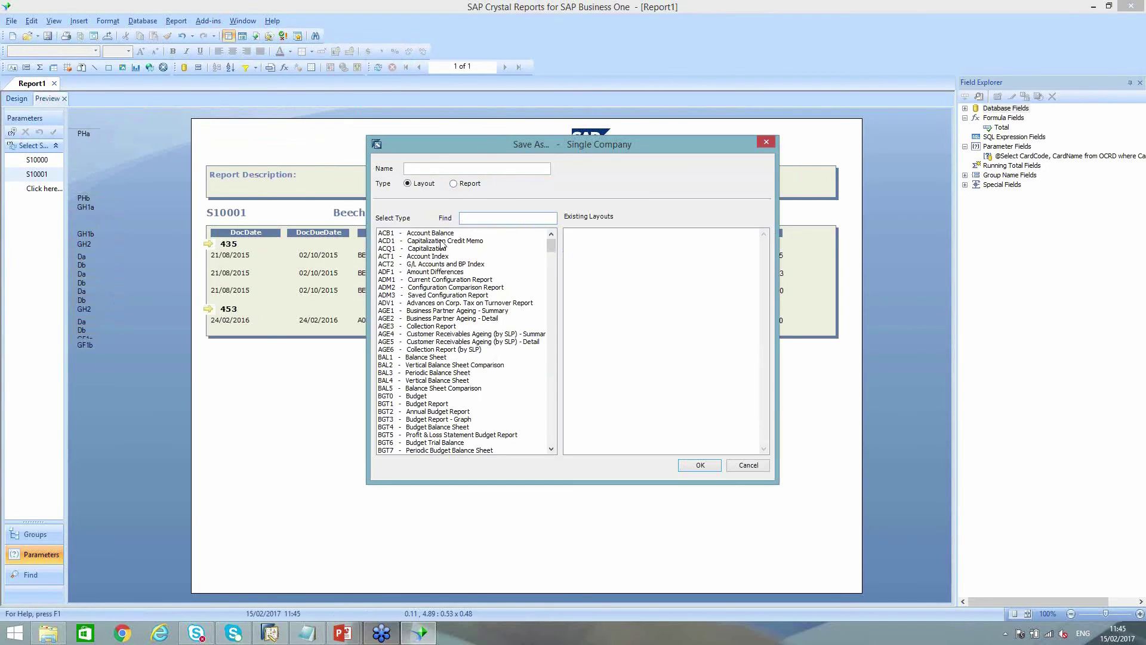
{"action": "left_click", "coordinate": [454, 184]}
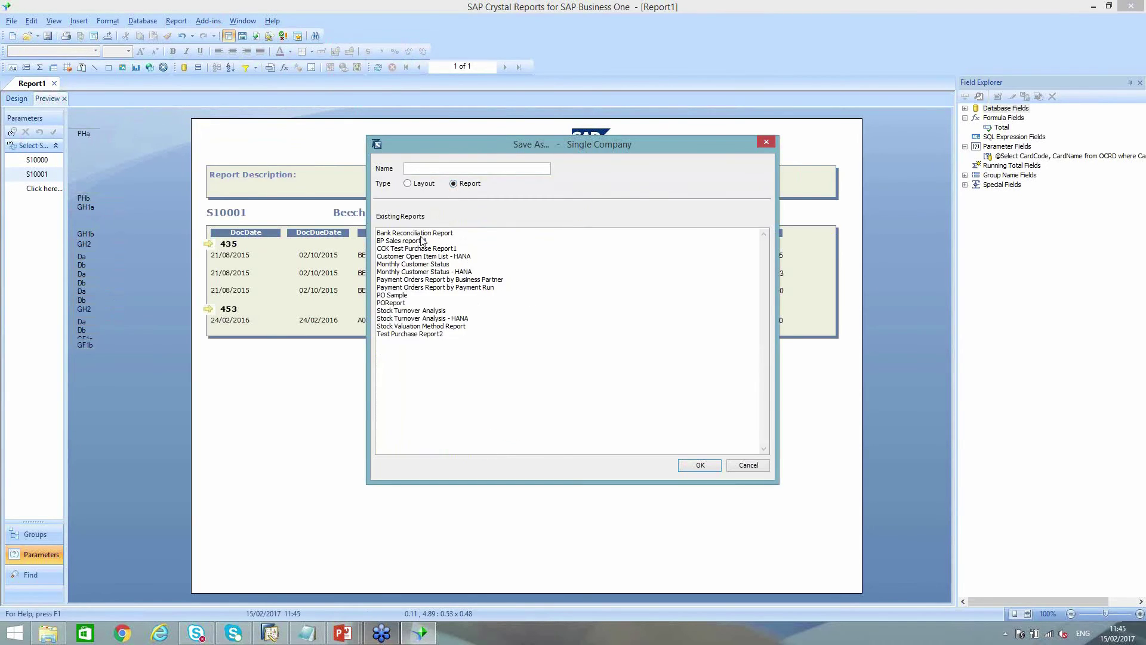
{"action": "left_click", "coordinate": [395, 296]}
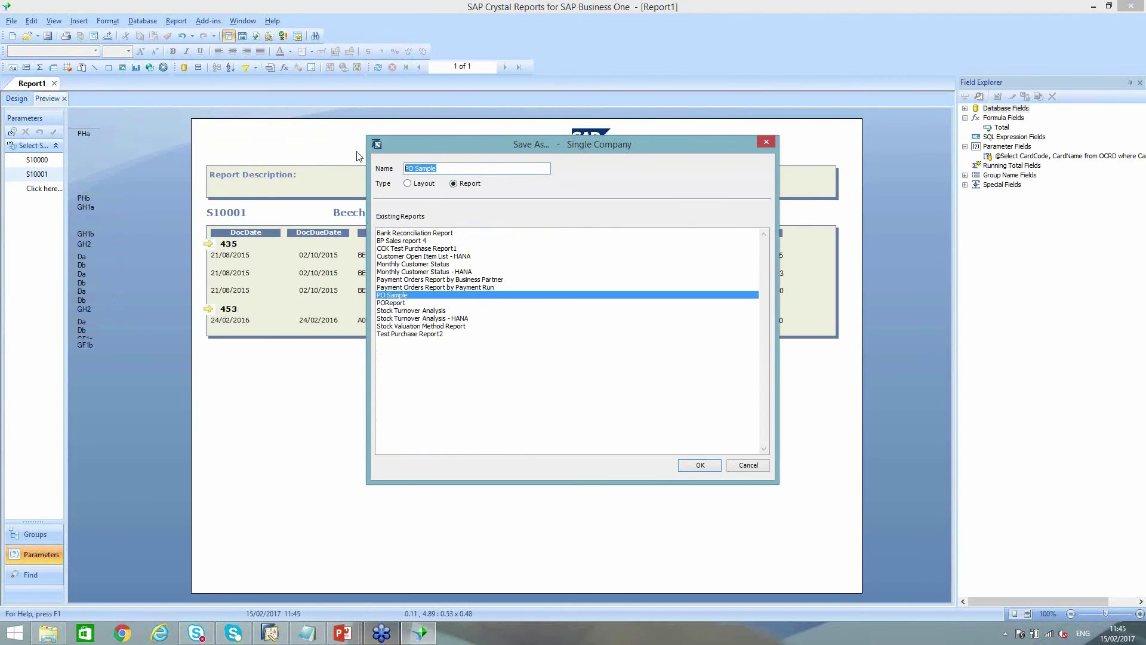
{"action": "type", "text": "My Purchase Order Report"}
{"action": "left_click", "coordinate": [702, 466]}
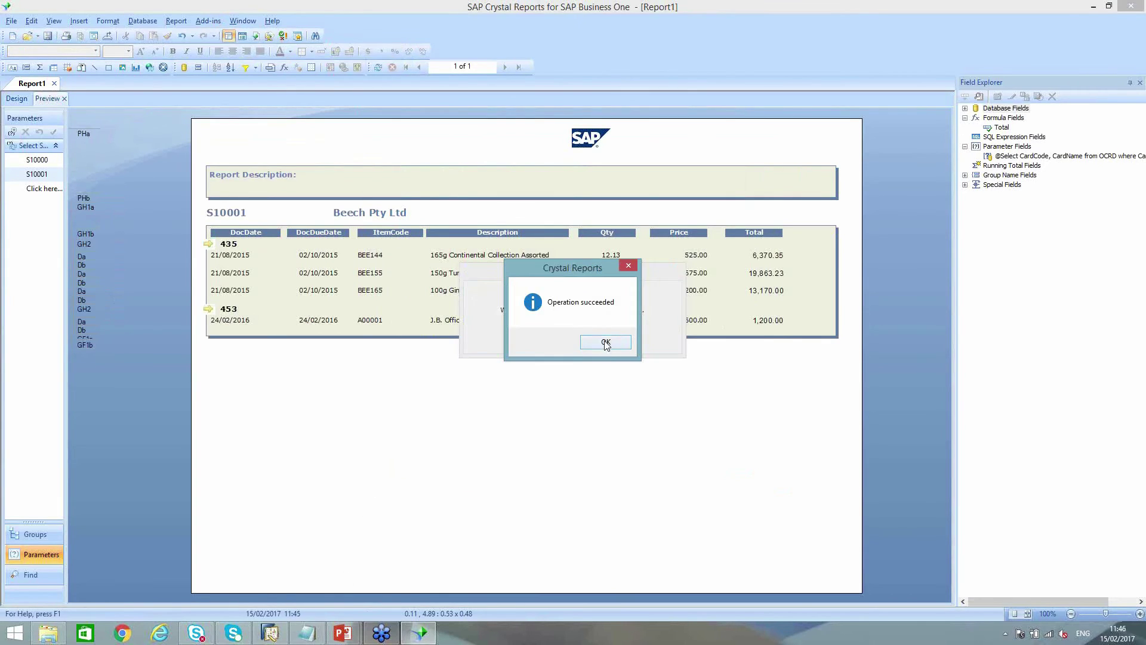
{"action": "left_click", "coordinate": [611, 339]}
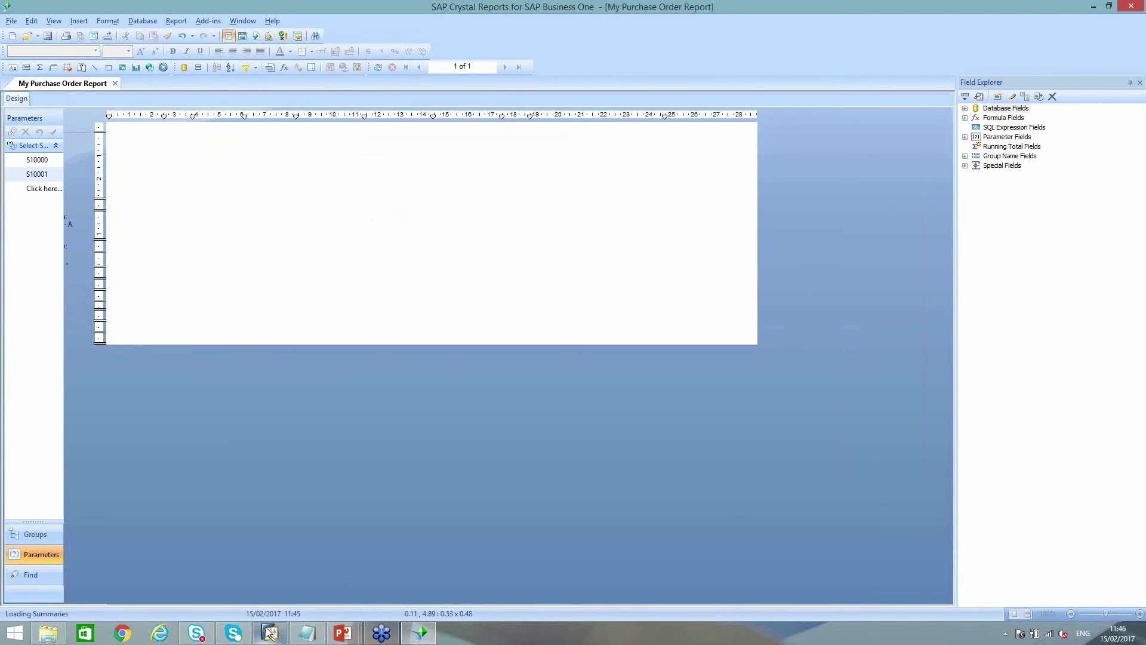
{"action": "mouse_move", "coordinate": [269, 632]}
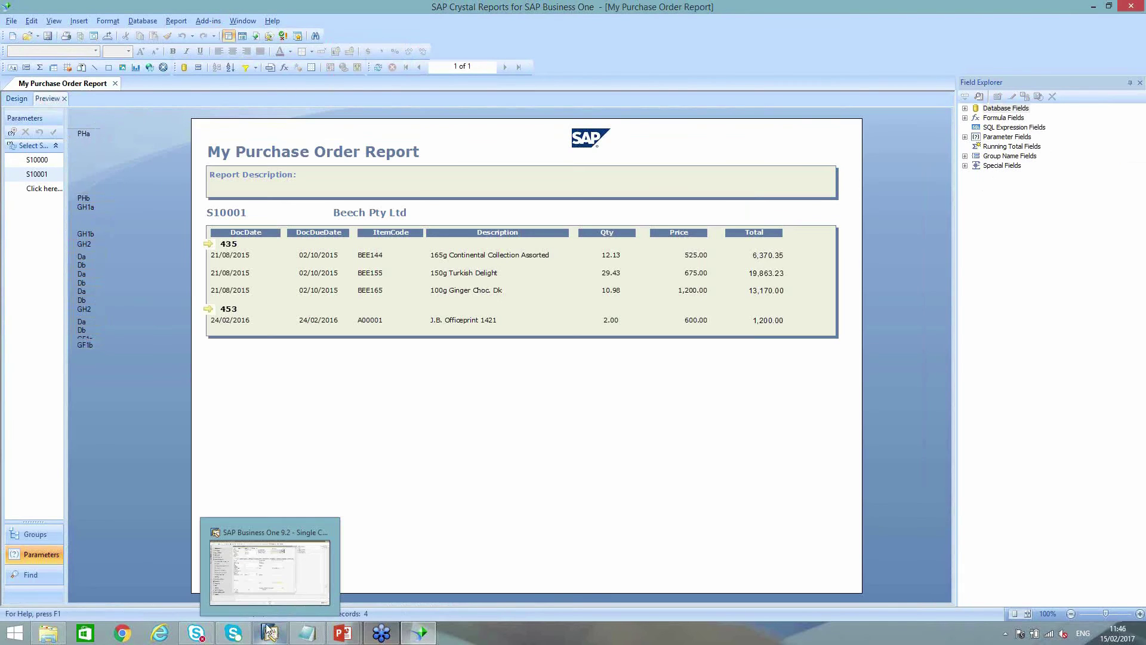
{"action": "left_click", "coordinate": [267, 567]}
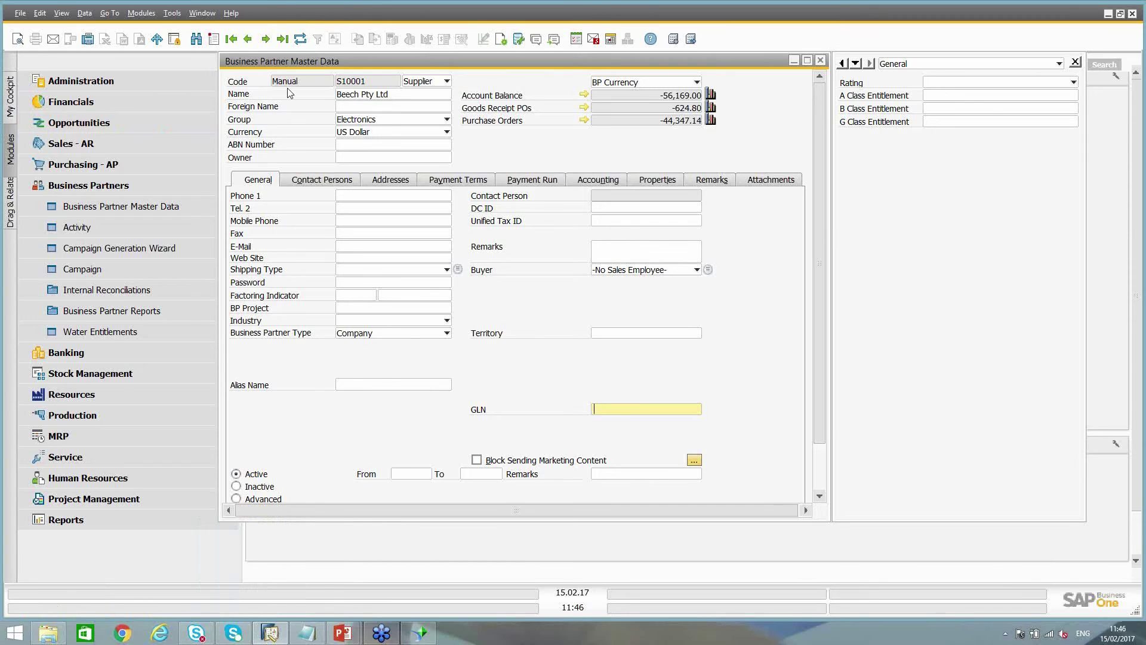
Open Report and Layout Manager and select My Purchase Order Report under Lost Reports
{"action": "left_click", "coordinate": [821, 60]}
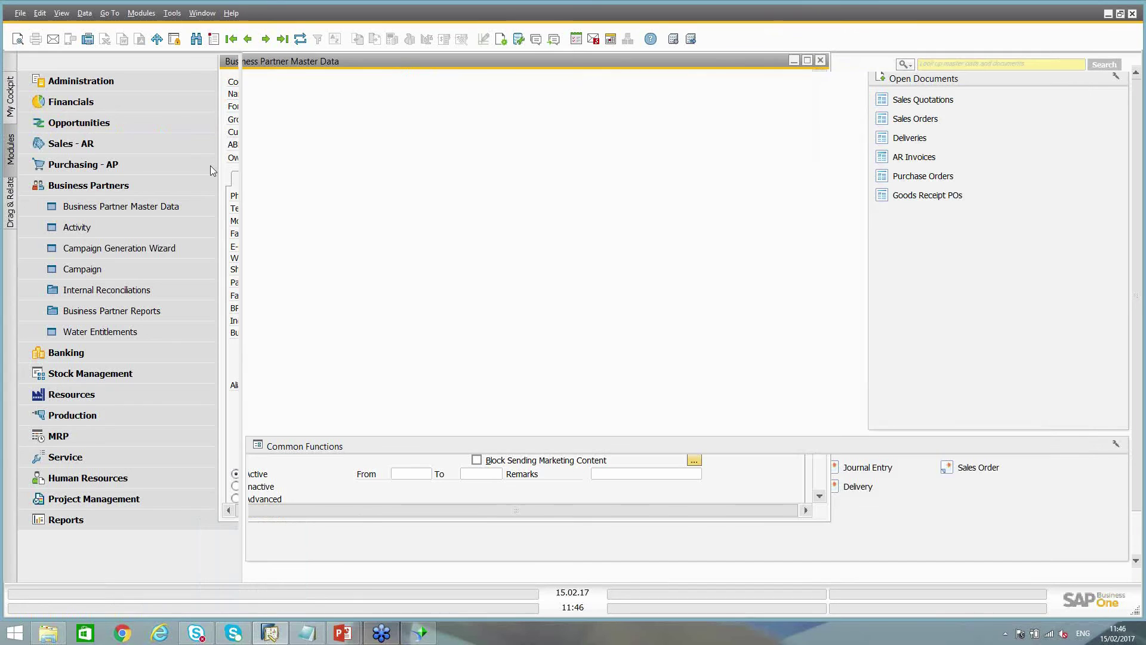
{"action": "left_click", "coordinate": [84, 82]}
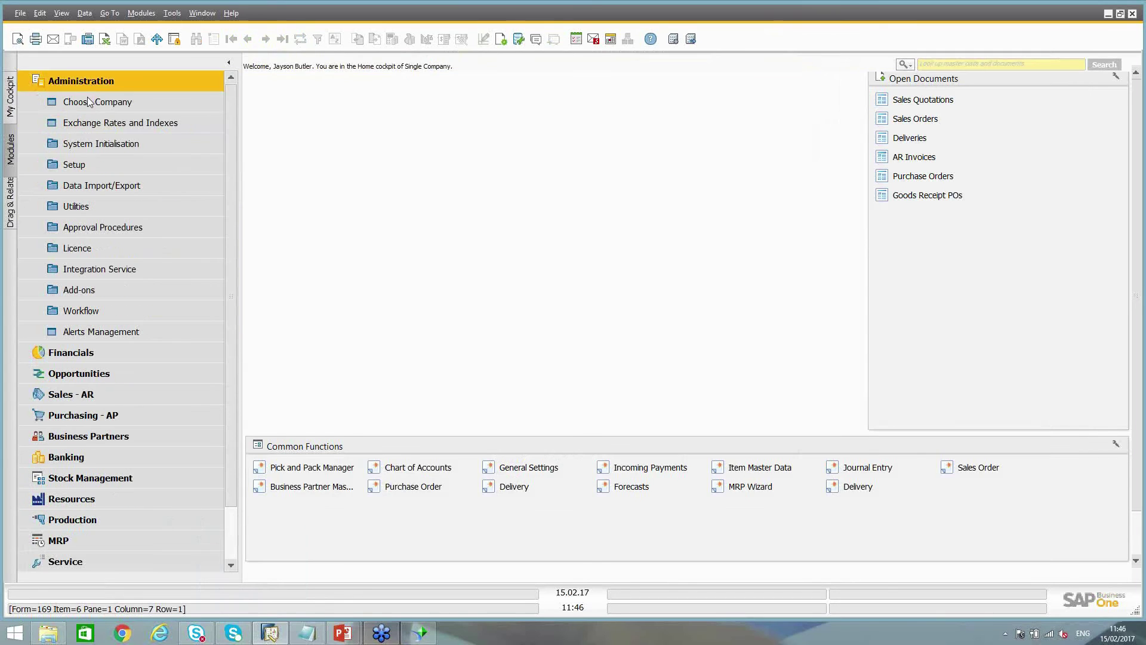
{"action": "left_click", "coordinate": [80, 164]}
{"action": "left_click", "coordinate": [93, 186]}
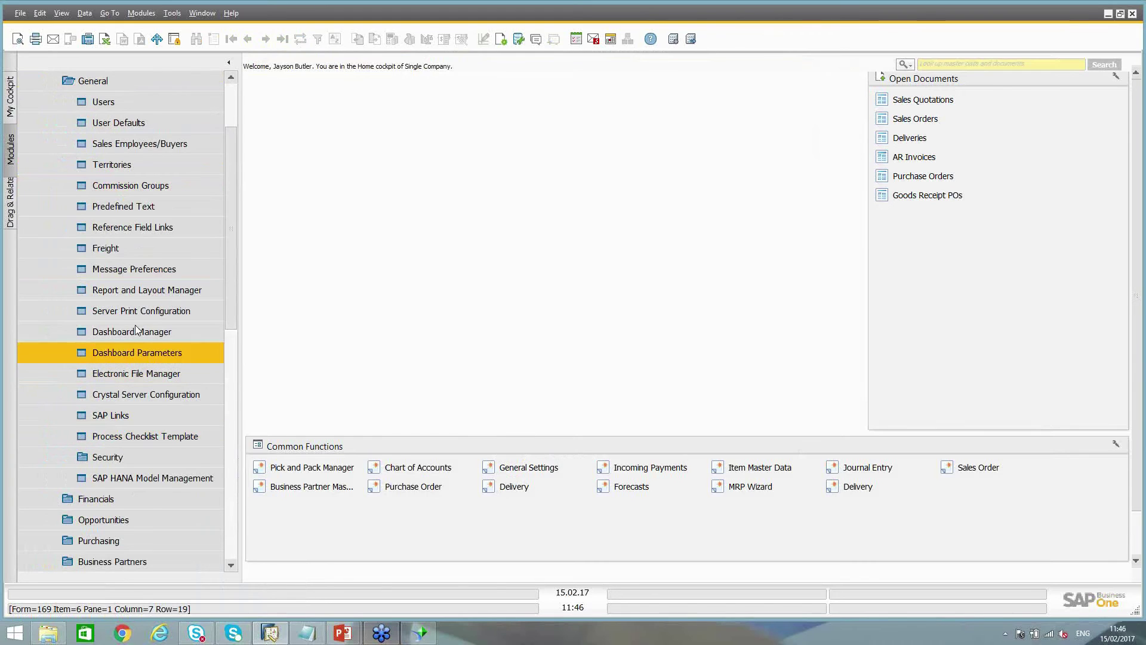
{"action": "left_click", "coordinate": [145, 289]}
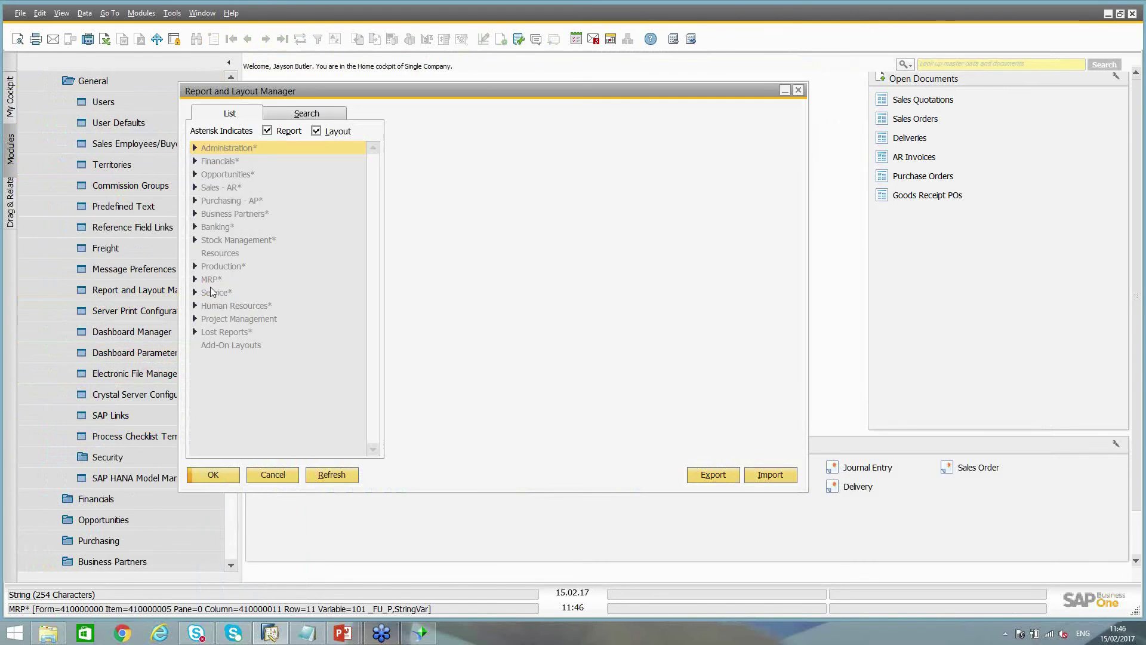
{"action": "double_click", "coordinate": [229, 331]}
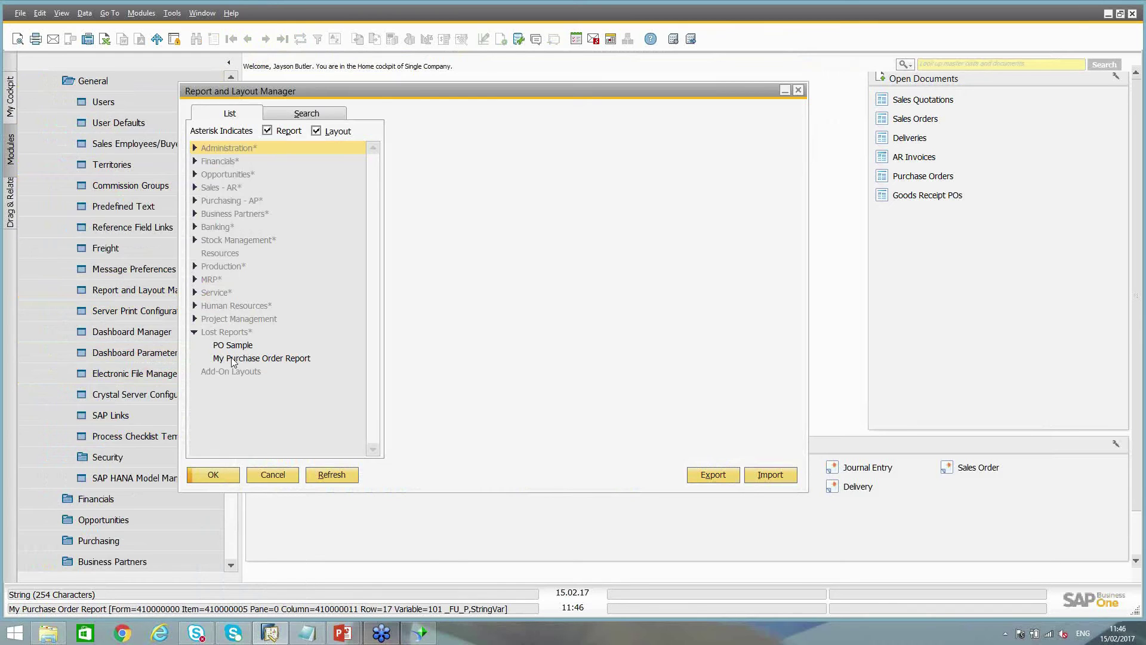
{"action": "left_click", "coordinate": [233, 358]}
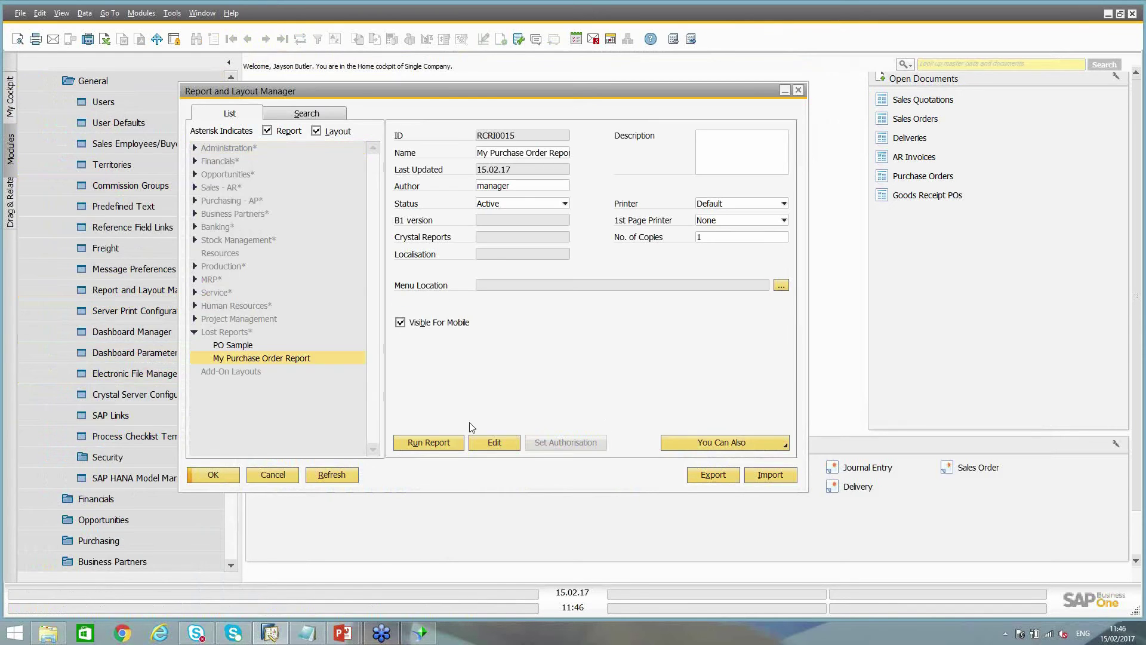
Try running the report, browse the supplier list, then cancel without choosing a supplier
{"action": "left_click", "coordinate": [435, 445]}
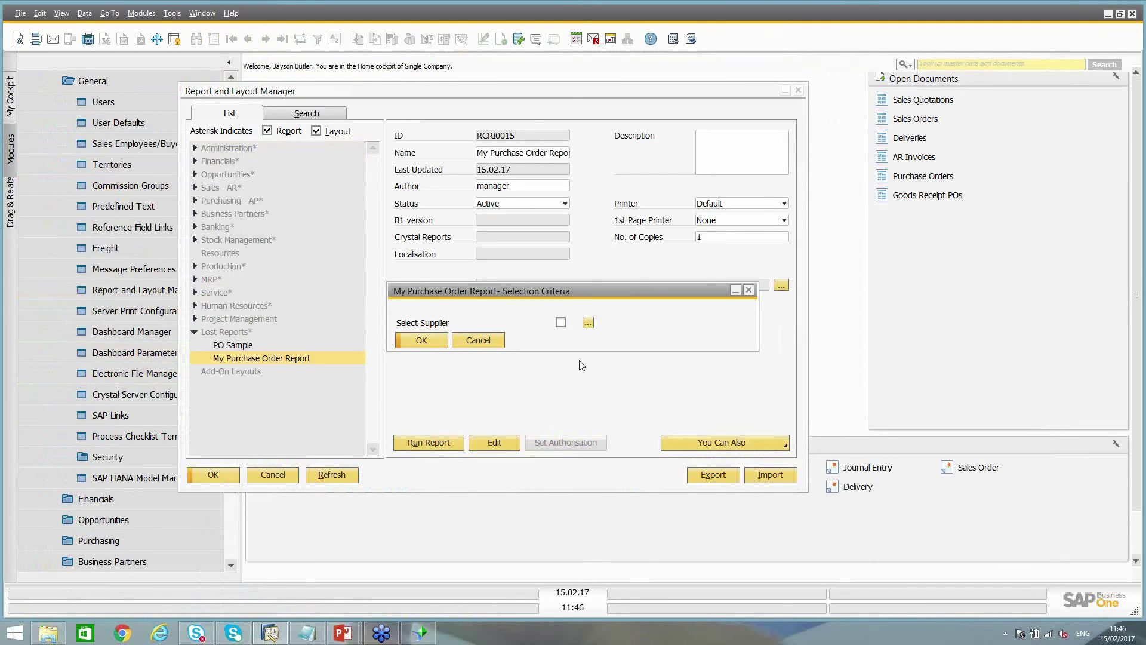
{"action": "left_click", "coordinate": [588, 323]}
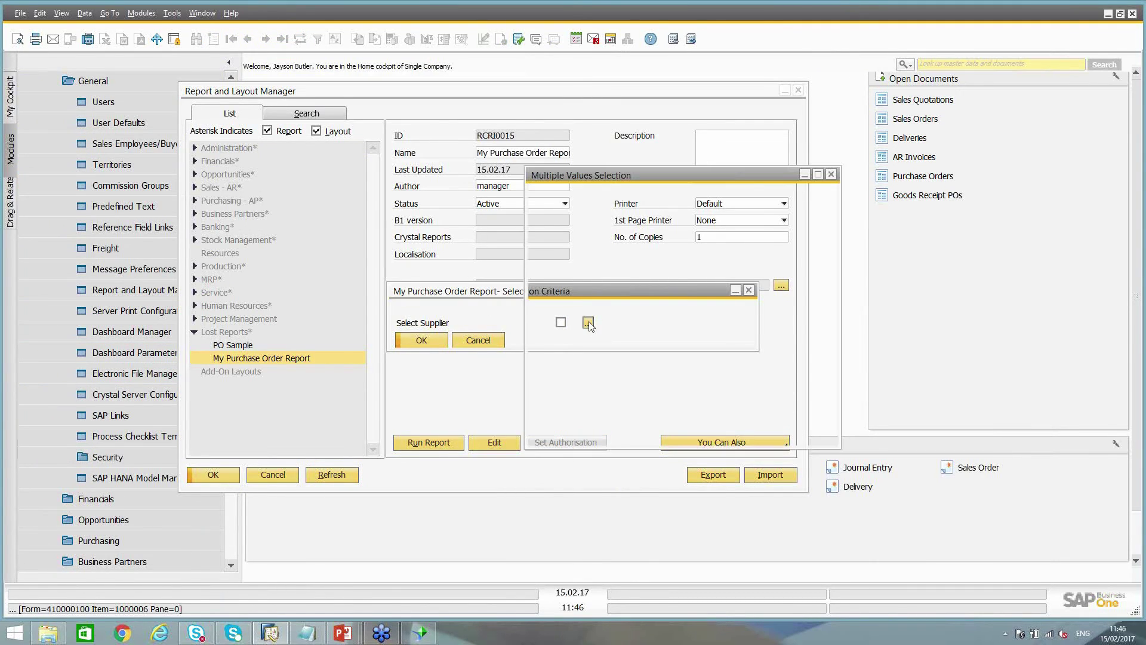
{"action": "scroll", "coordinate": [834, 244], "scroll_direction": "up", "scroll_amount": 2}
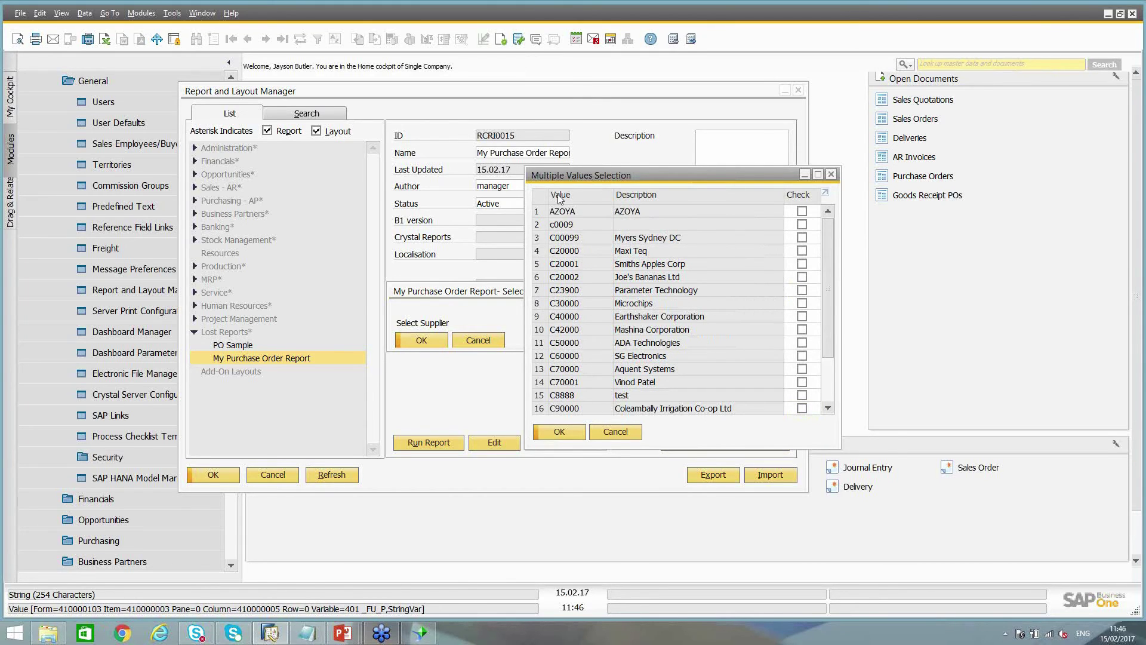
{"action": "left_click_drag", "start_coordinate": [827, 271], "coordinate": [828, 317]}
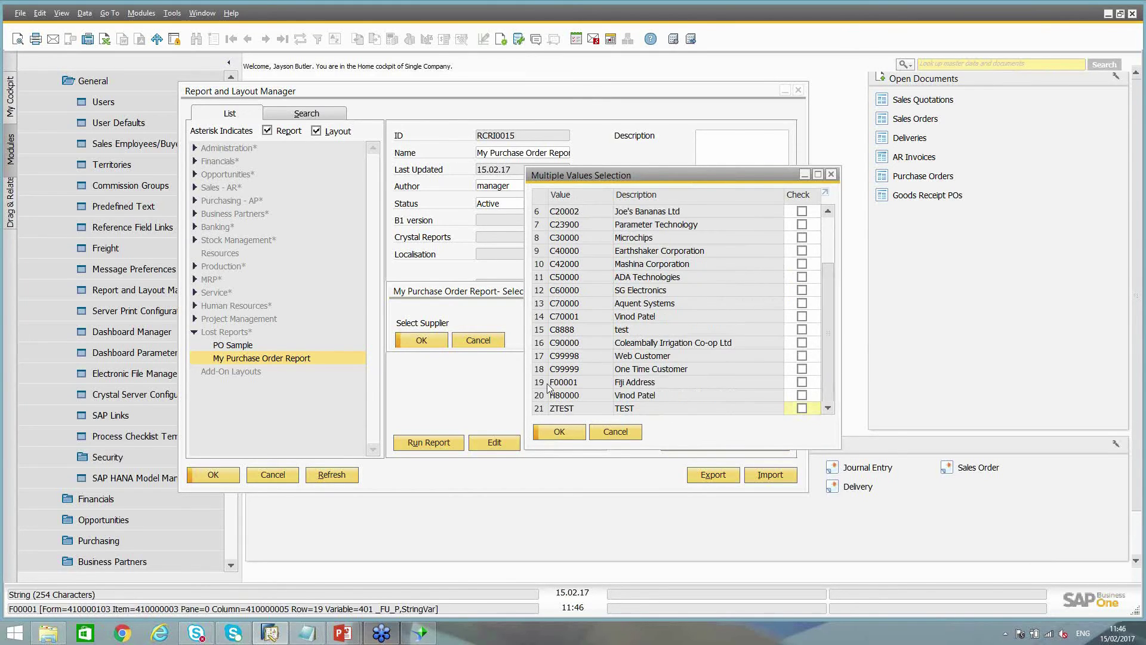
{"action": "left_click", "coordinate": [615, 432]}
{"action": "left_click", "coordinate": [485, 340]}
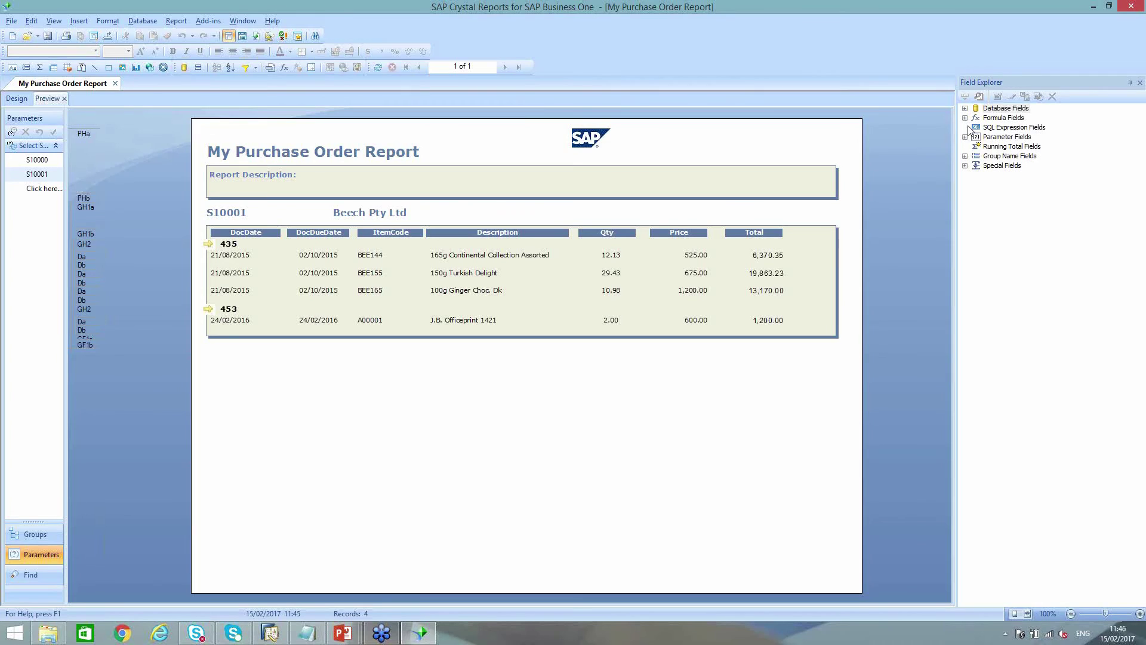
Change the supplier parameter's query filter to CardType = 'S'
{"action": "left_click", "coordinate": [966, 137]}
{"action": "left_click", "coordinate": [1060, 147]}
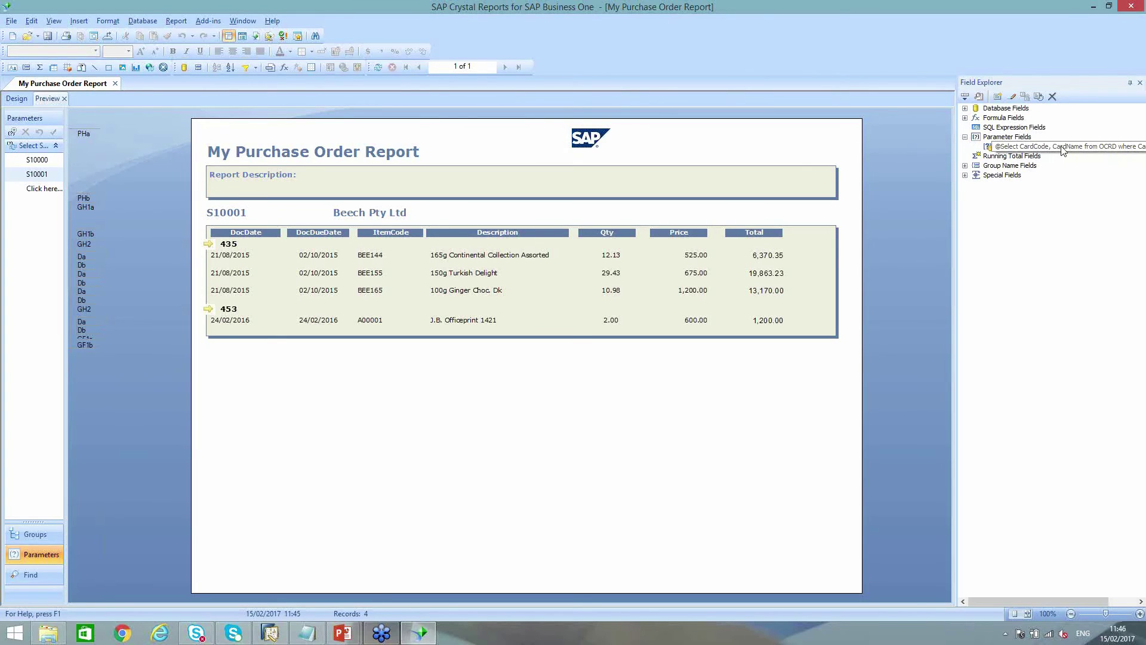
{"action": "left_click", "coordinate": [1062, 149]}
{"action": "left_click_drag", "start_coordinate": [1062, 149], "coordinate": [1144, 143]}
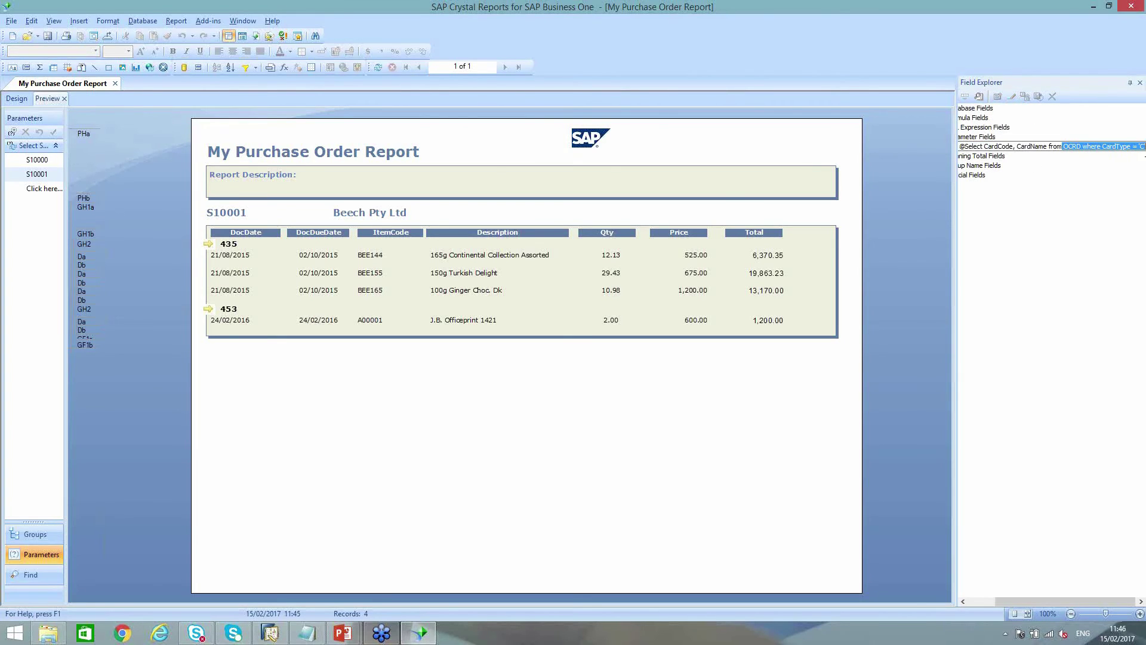
{"action": "left_click", "coordinate": [1137, 17]}
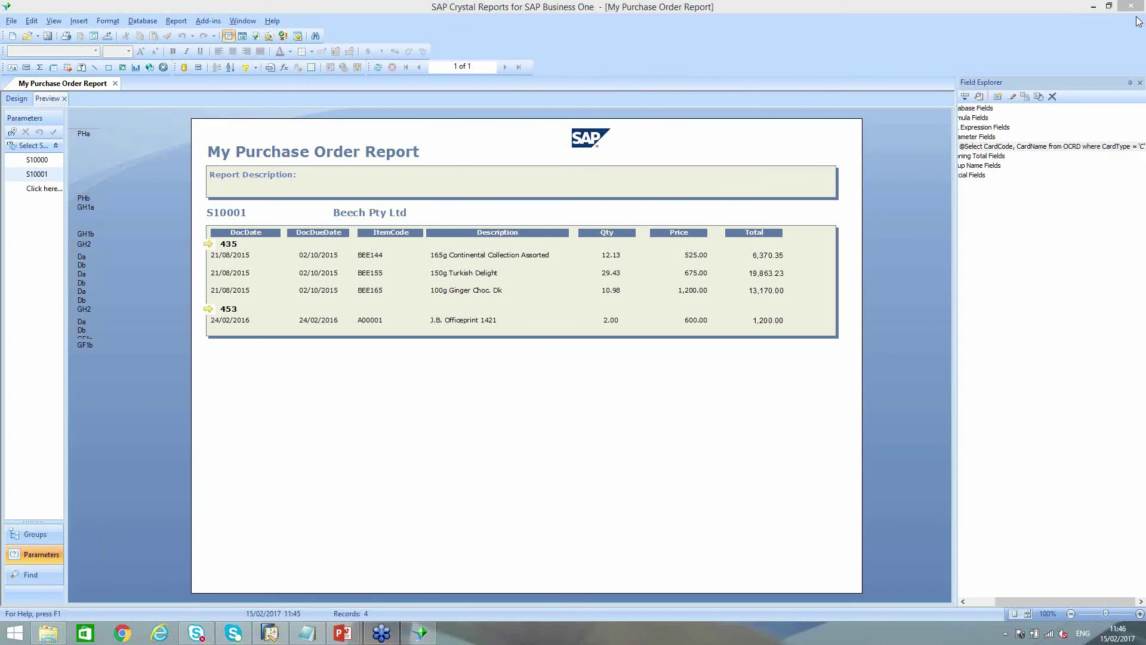
{"action": "left_click", "coordinate": [1140, 156]}
{"action": "left_click", "coordinate": [1140, 148]}
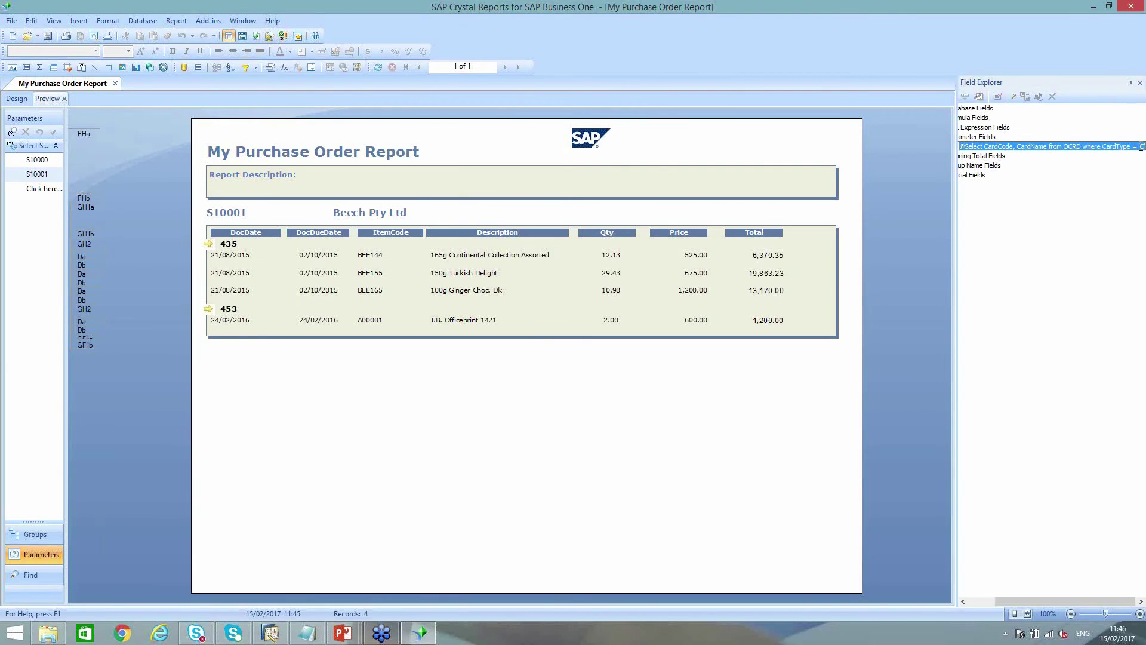
{"action": "type", "text": "S"}
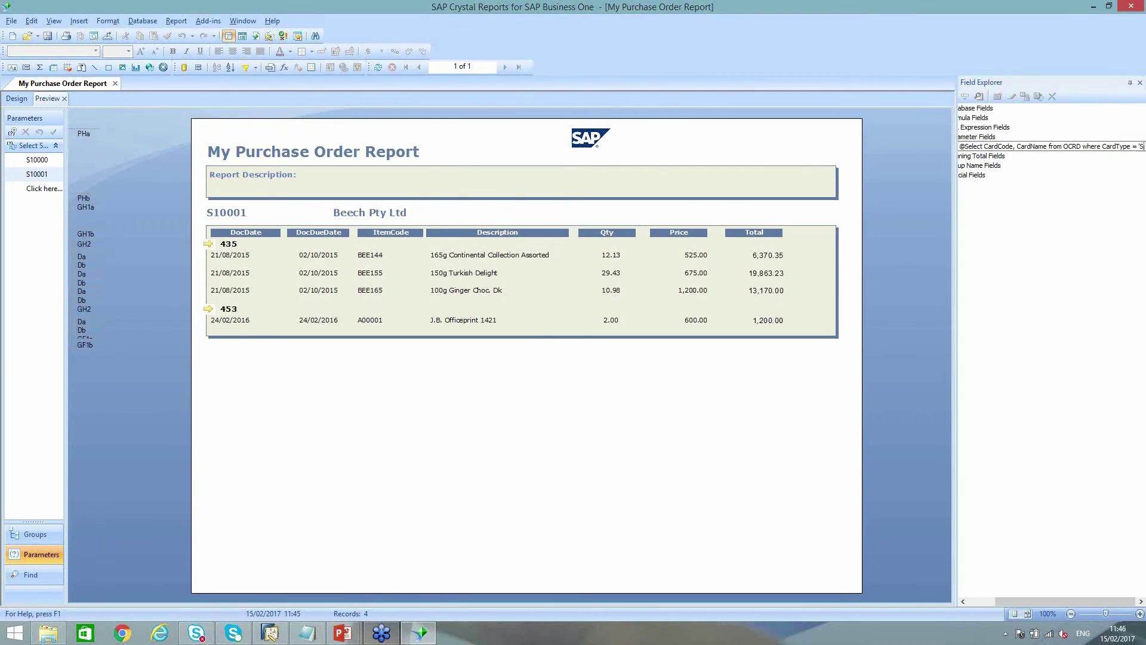
{"action": "key", "text": "Return"}
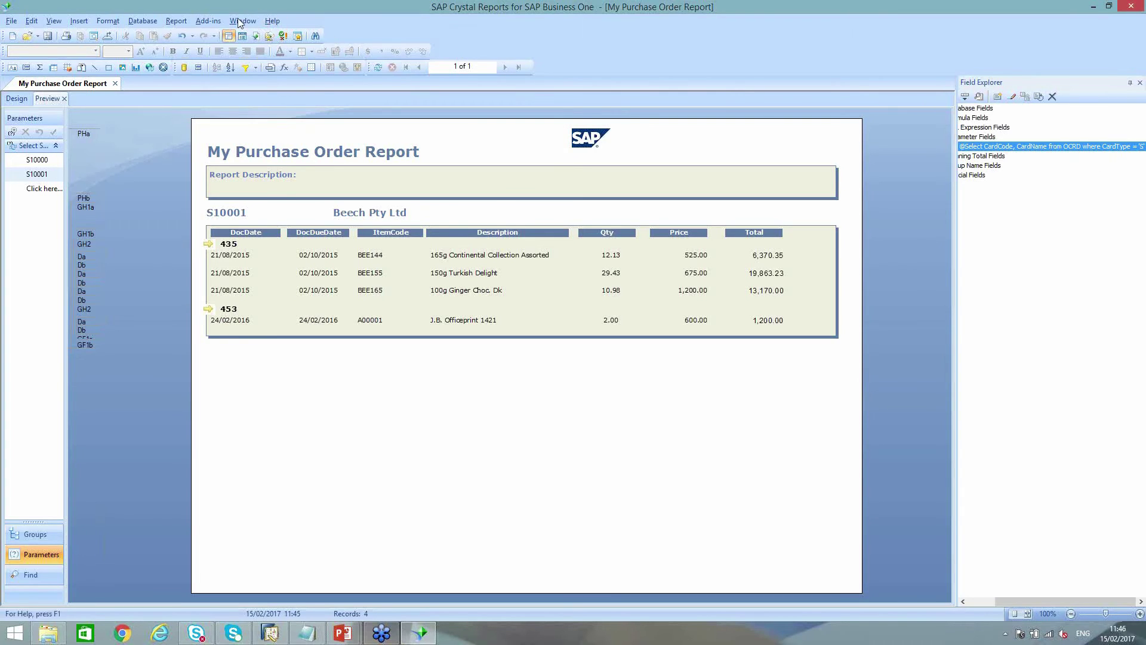
Save the report to SAP Business One as 'My Purchase Order Report v2'
{"action": "left_click", "coordinate": [209, 21]}
{"action": "mouse_move", "coordinate": [225, 34]}
{"action": "left_click", "coordinate": [316, 47]}
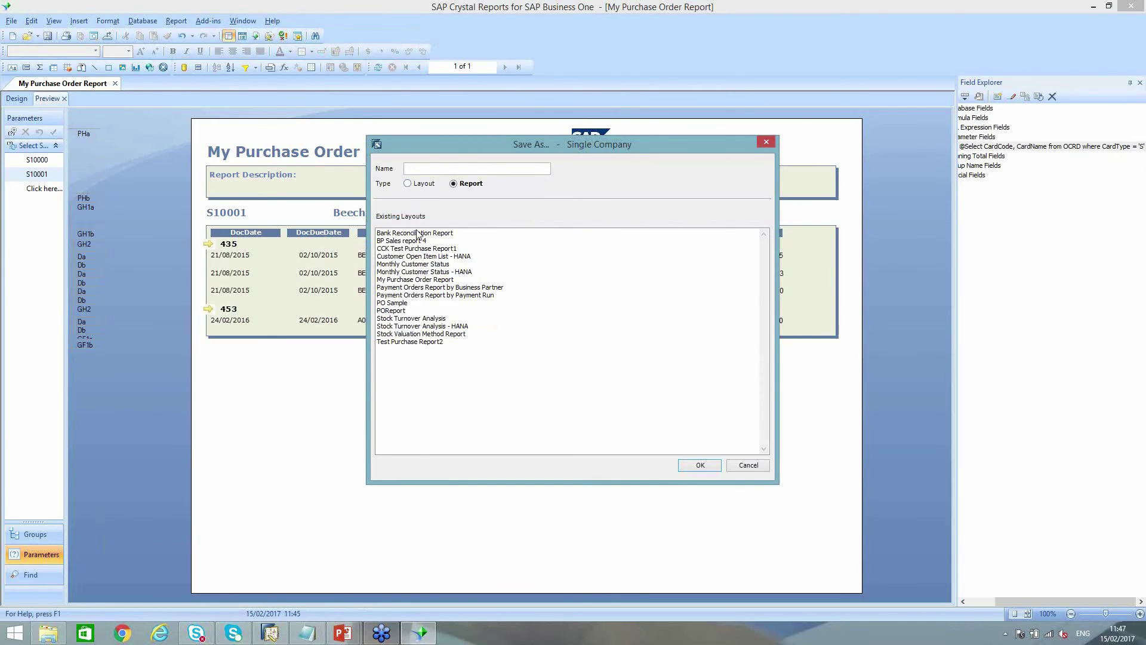
{"action": "left_click", "coordinate": [401, 279]}
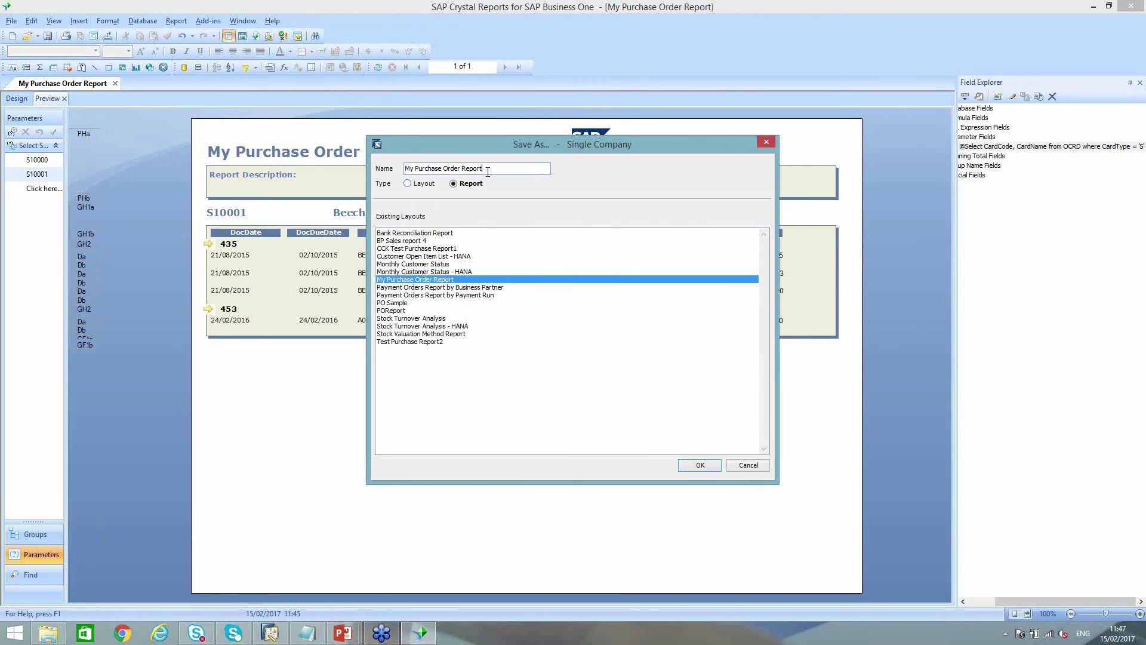
{"action": "left_click", "coordinate": [486, 168]}
{"action": "type", "text": "v2"}
{"action": "left_click", "coordinate": [700, 465]}
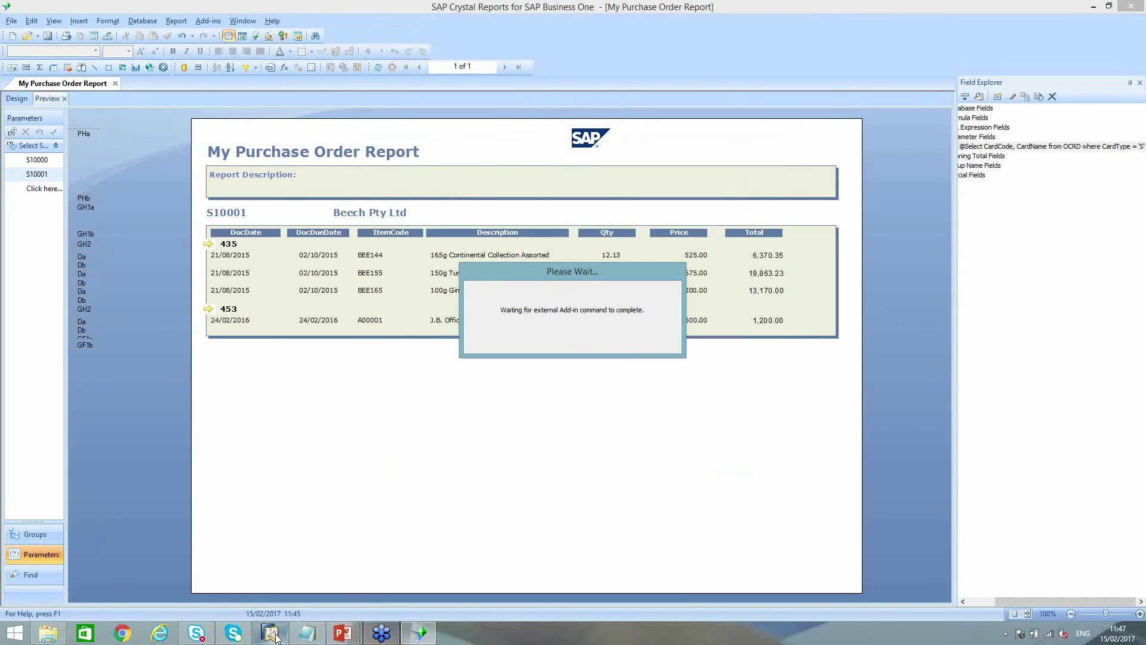
{"action": "left_click", "coordinate": [606, 342]}
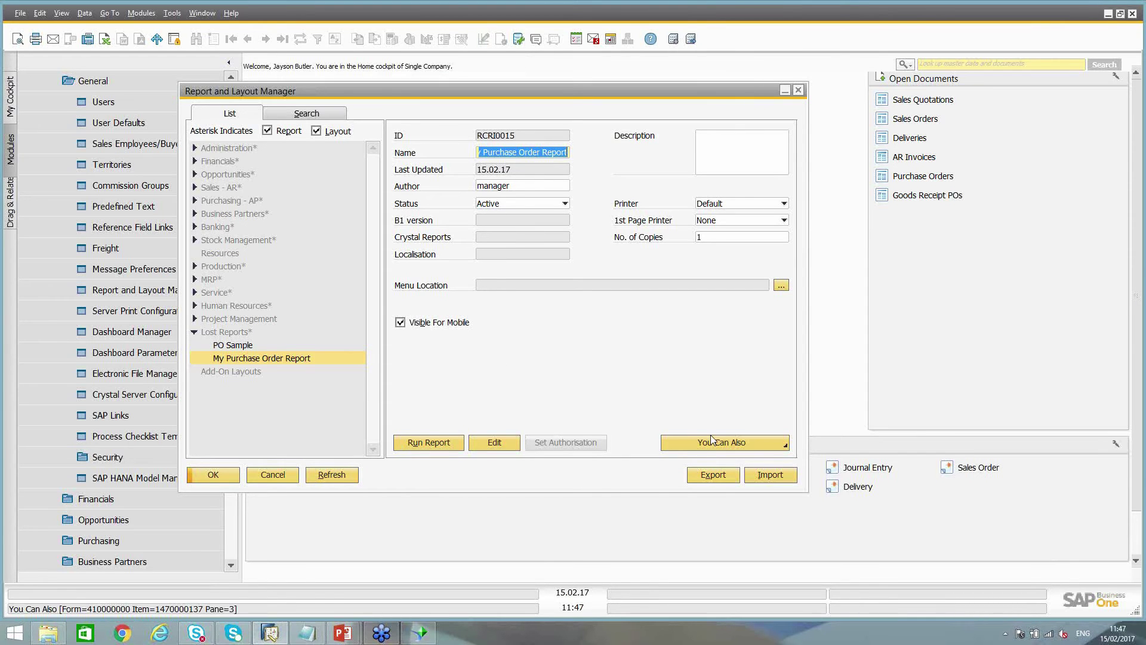
Refresh the list and run PO Sample for suppliers SD001, V1010 and V23000
{"action": "left_click", "coordinate": [346, 474]}
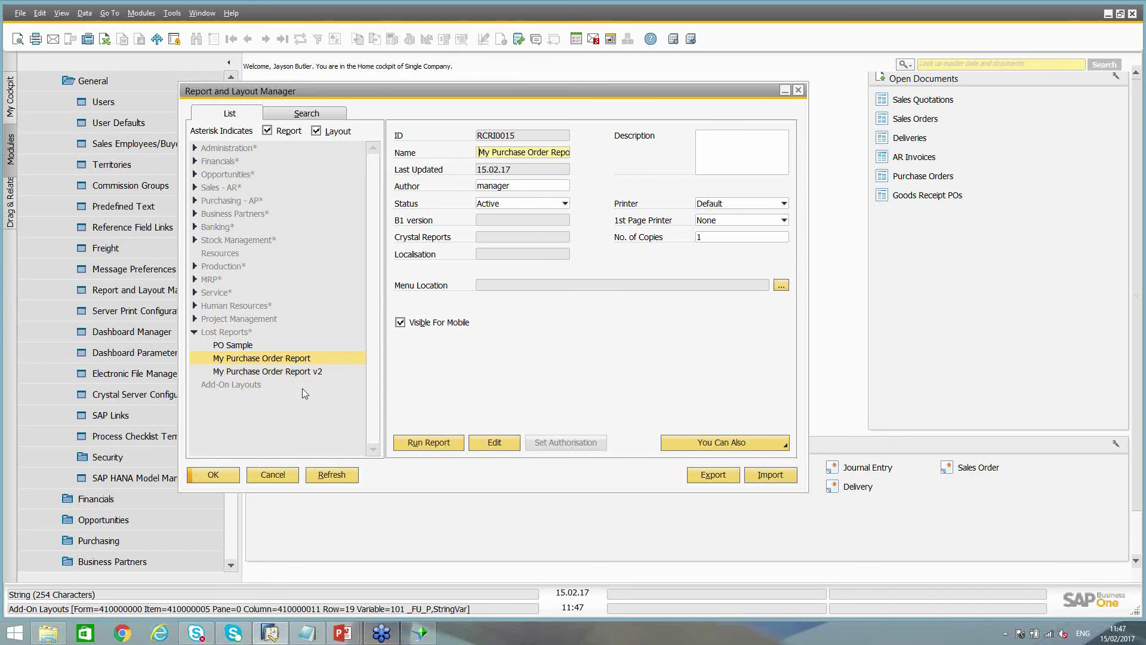
{"action": "left_click", "coordinate": [242, 347]}
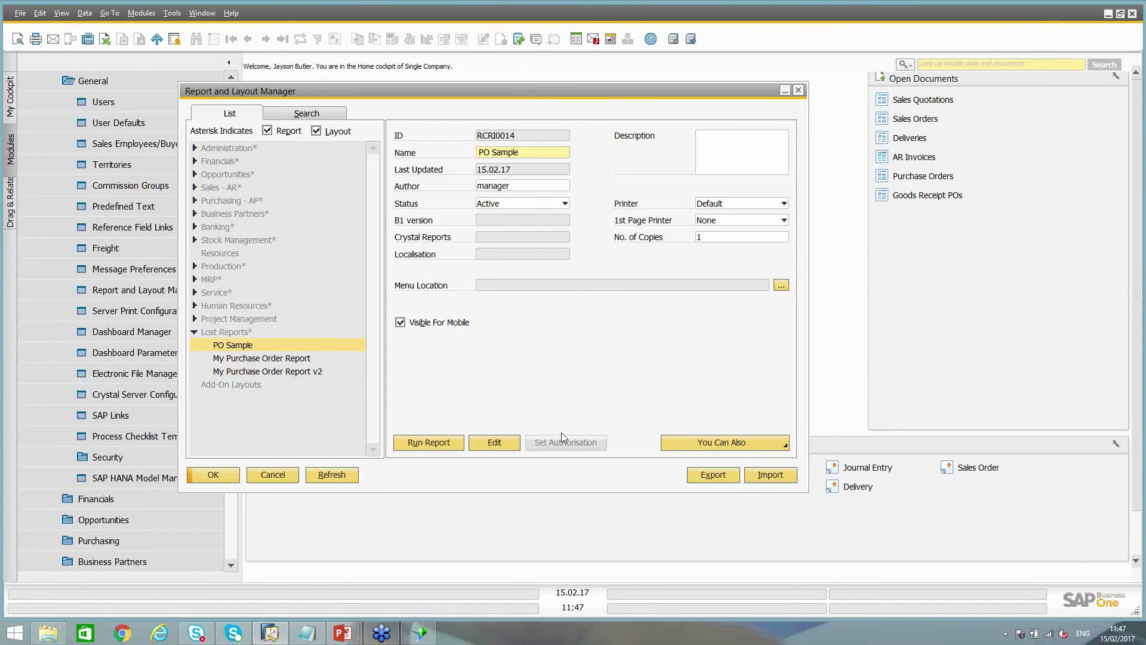
{"action": "left_click", "coordinate": [452, 442]}
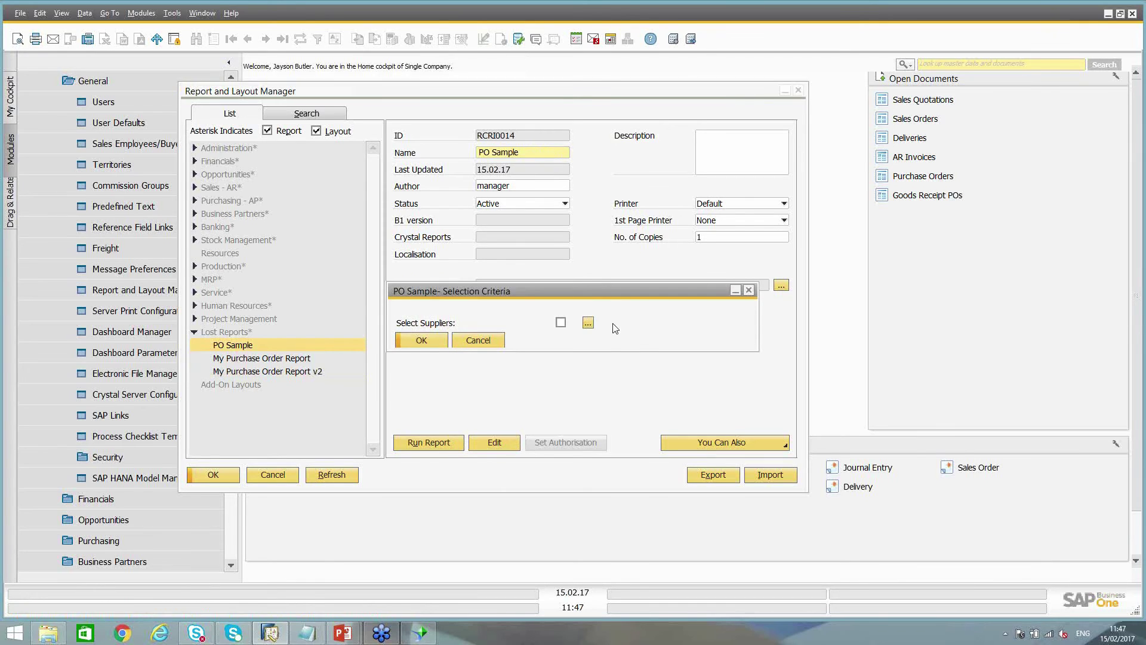
{"action": "left_click", "coordinate": [588, 324]}
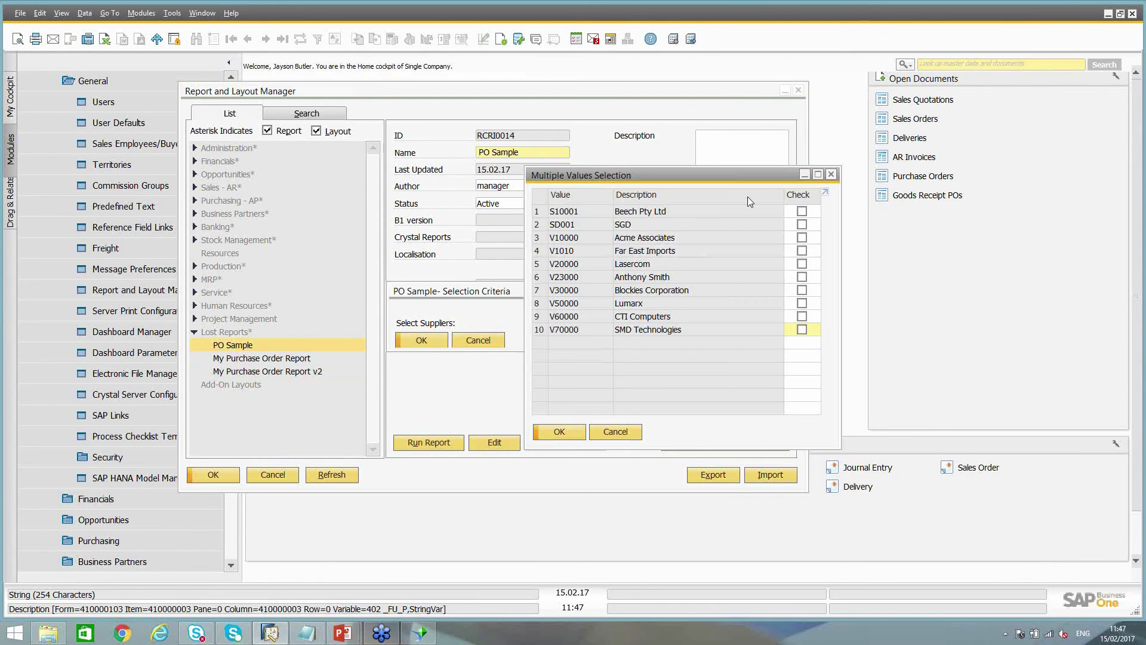
{"action": "left_click", "coordinate": [802, 224]}
{"action": "left_click", "coordinate": [801, 251]}
{"action": "left_click", "coordinate": [801, 277]}
{"action": "left_click", "coordinate": [561, 431]}
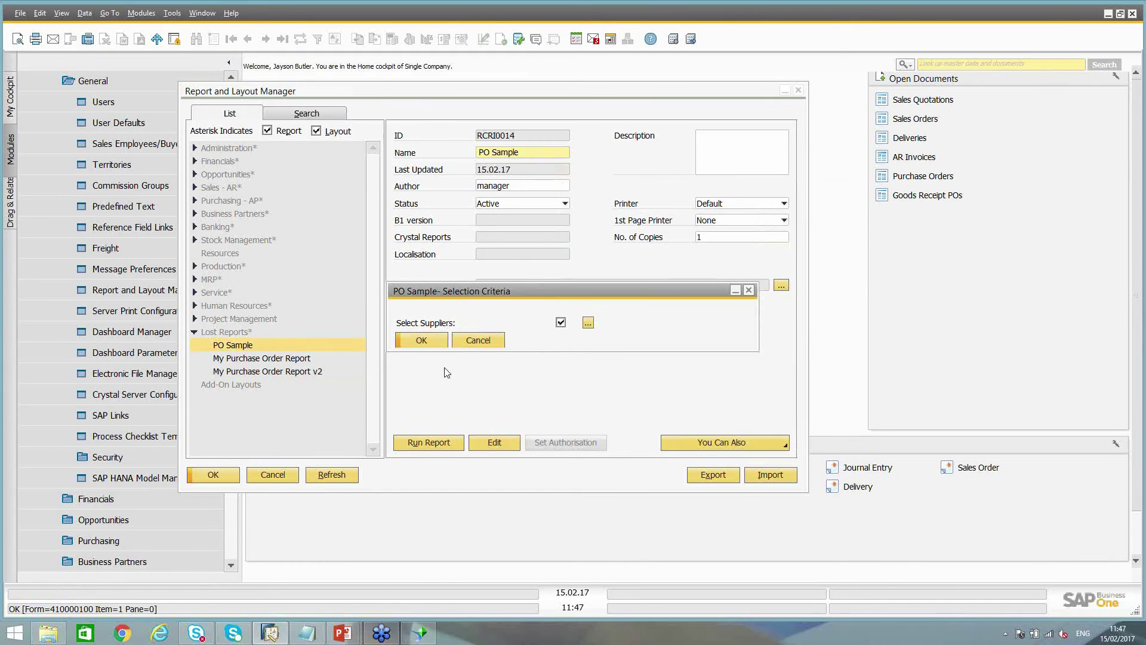
{"action": "left_click", "coordinate": [428, 336]}
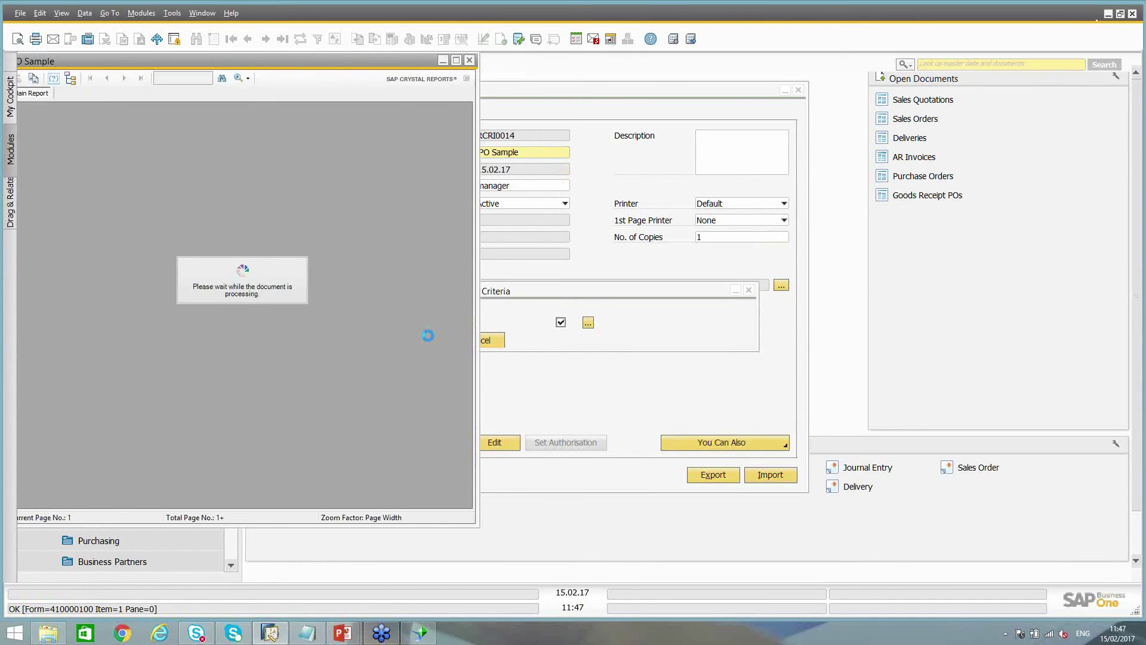
Maximize the report, drill into purchase order 417, then close the order, report and supplier list
{"action": "left_click", "coordinate": [455, 61]}
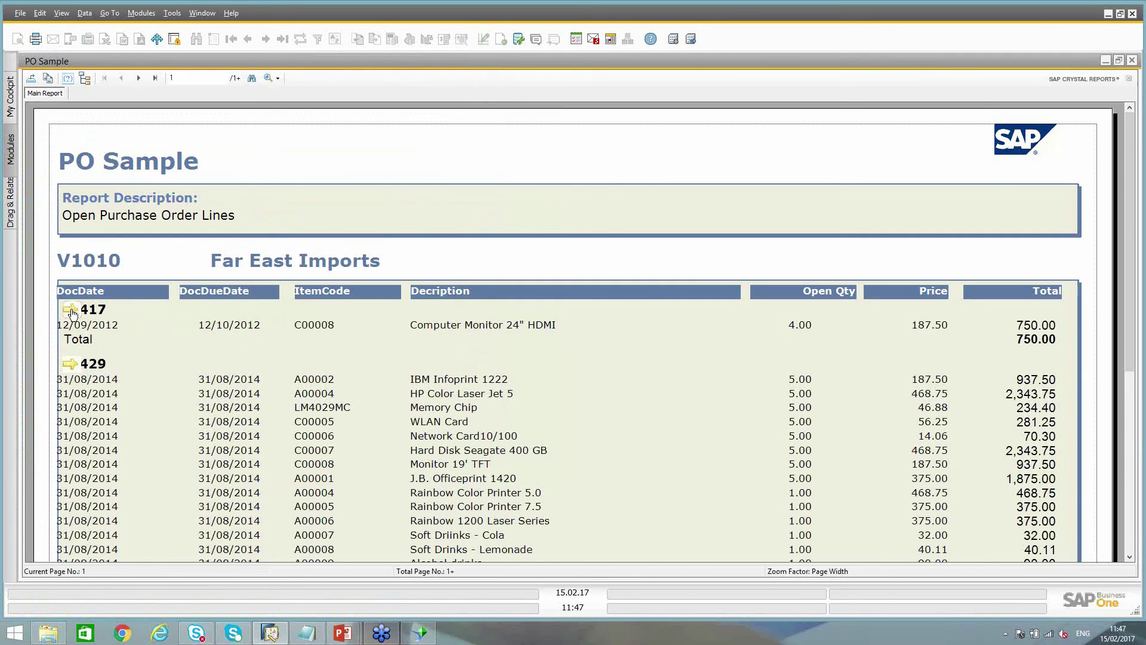
{"action": "left_click", "coordinate": [70, 310]}
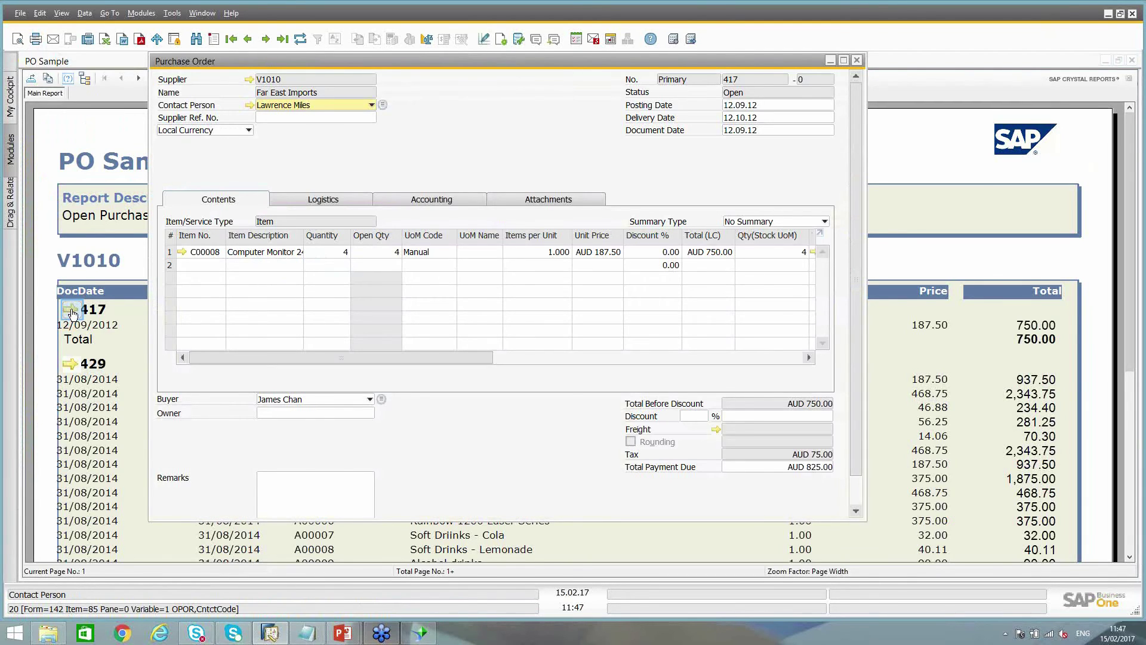
{"action": "key", "text": "Escape"}
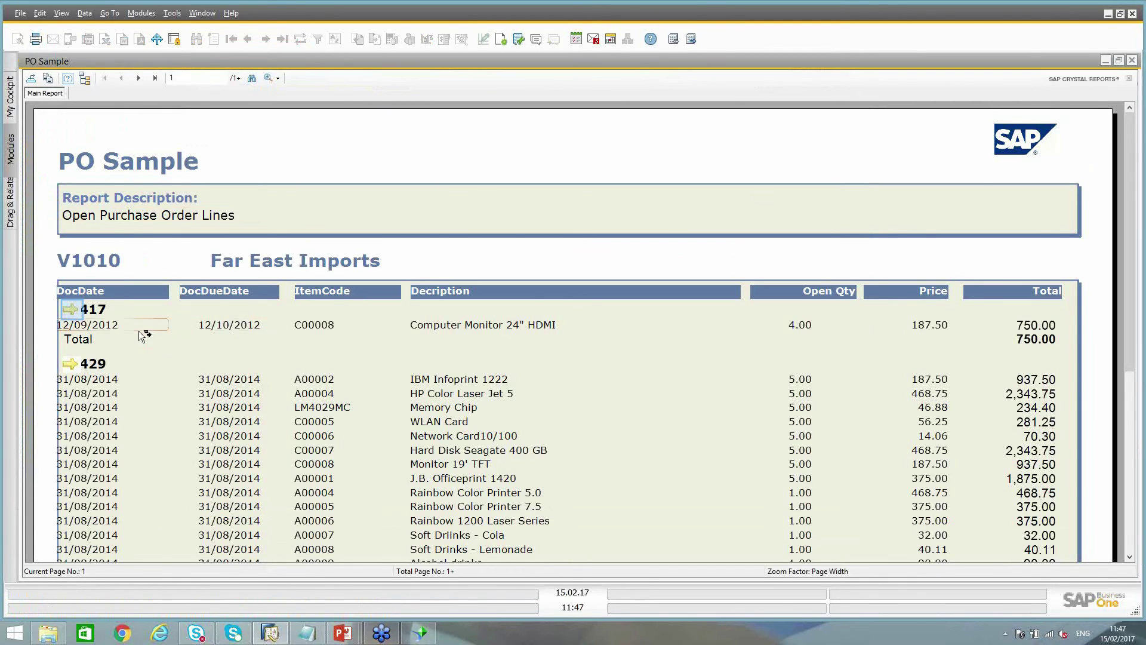
{"action": "left_click", "coordinate": [1135, 64]}
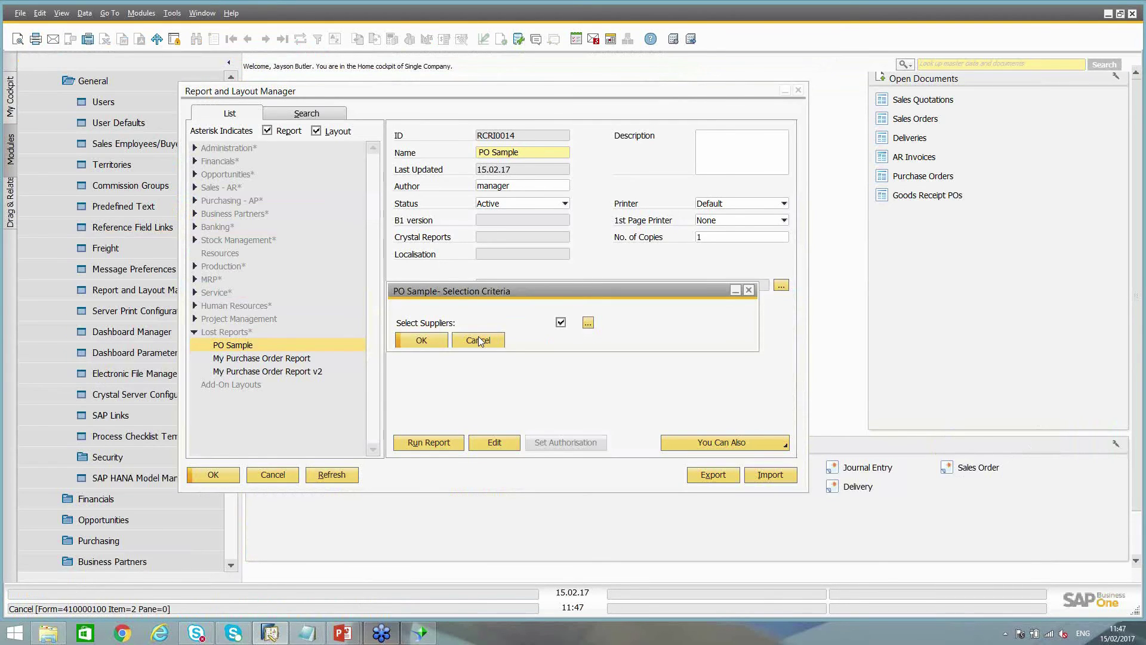
{"action": "left_click", "coordinate": [588, 322]}
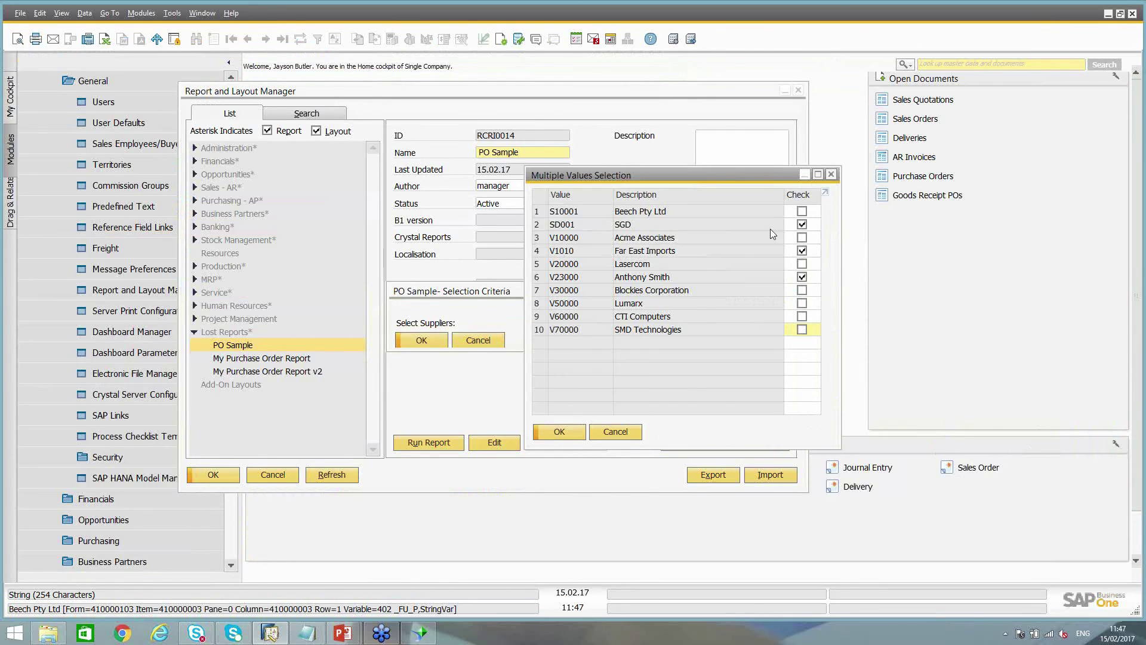
{"action": "left_click", "coordinate": [617, 433]}
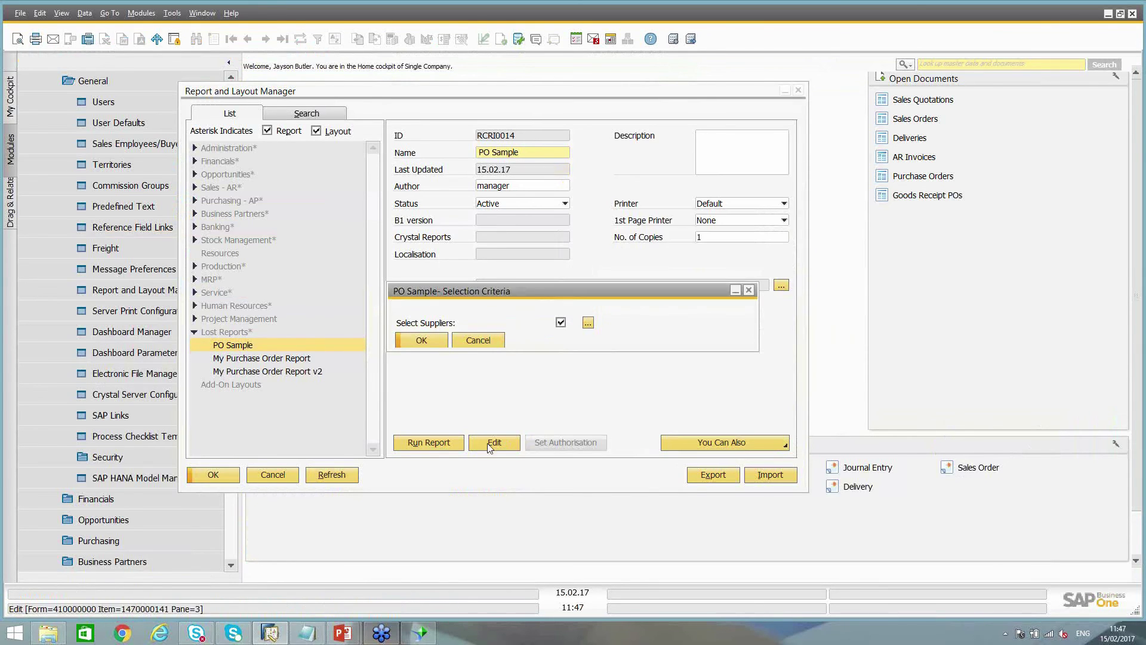
Cancel the selection criteria, return to the PowerPoint slide show and advance one slide
{"action": "left_click", "coordinate": [478, 338]}
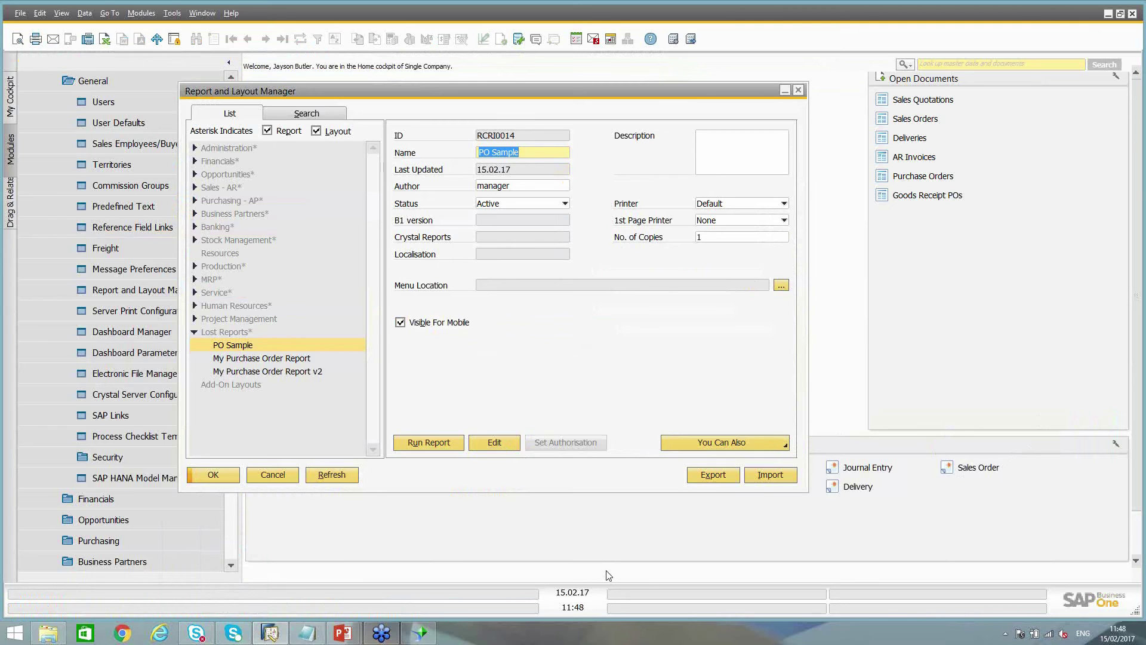
{"action": "left_click", "coordinate": [344, 634]}
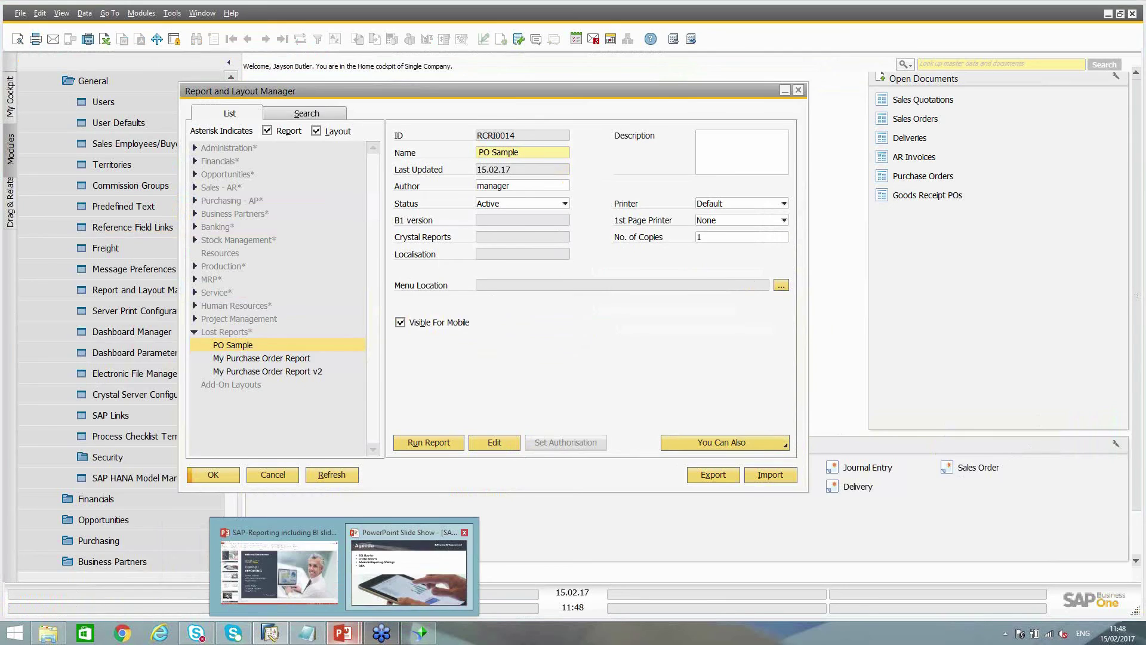
{"action": "left_click", "coordinate": [409, 570]}
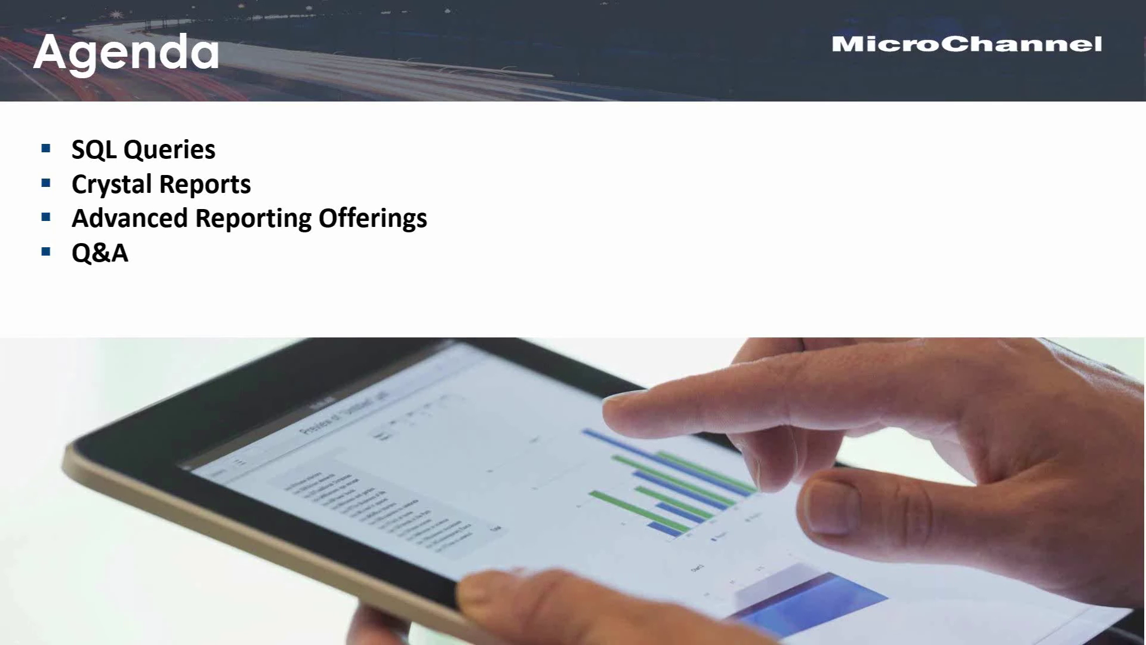
{"action": "key", "text": "Right"}
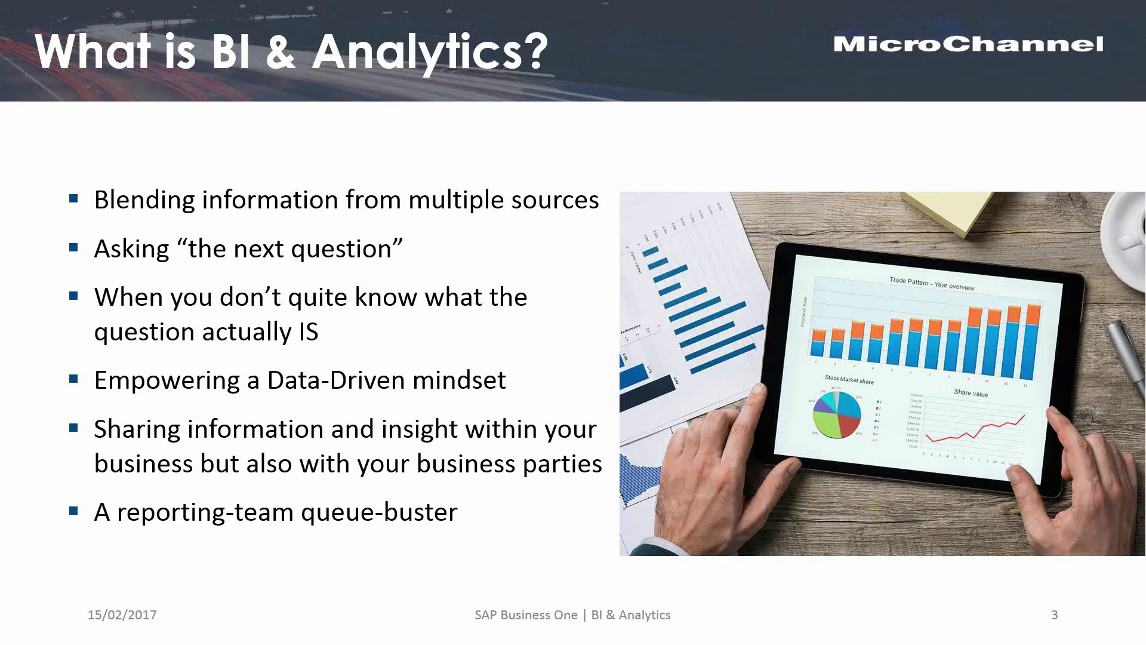